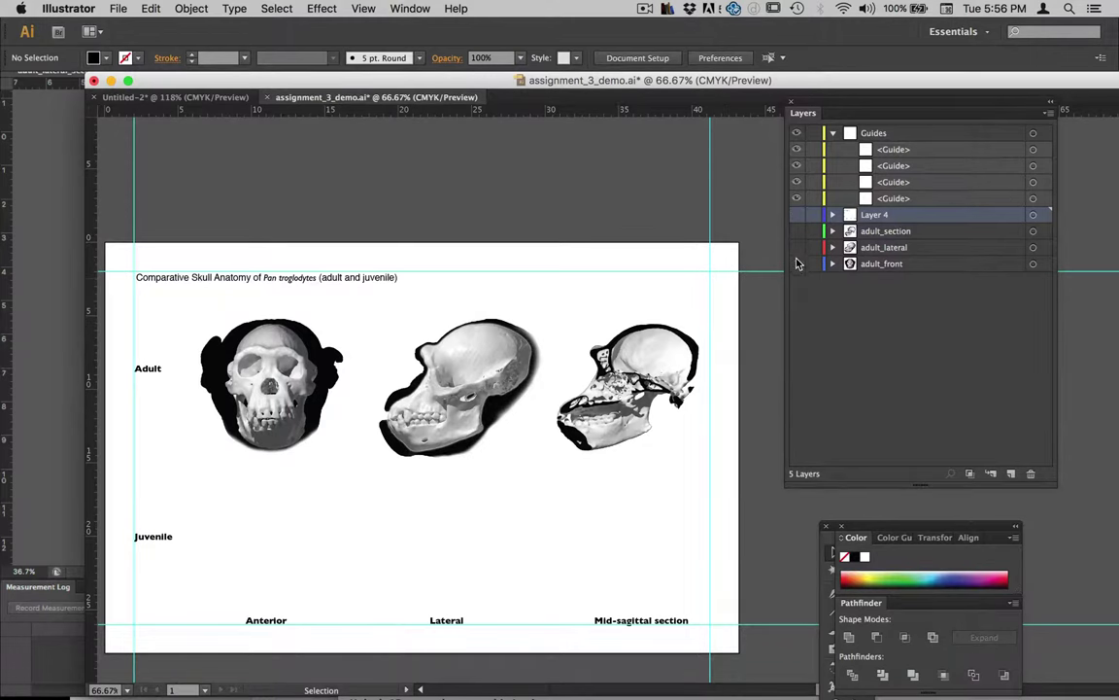
# Hide Layer 4, adult_section, adult_lateral and adult_front, collapse the Guides layer and make it the active layer
pyautogui.moveTo(796, 214); pyautogui.dragTo(796, 264)
pyautogui.click(833, 133)
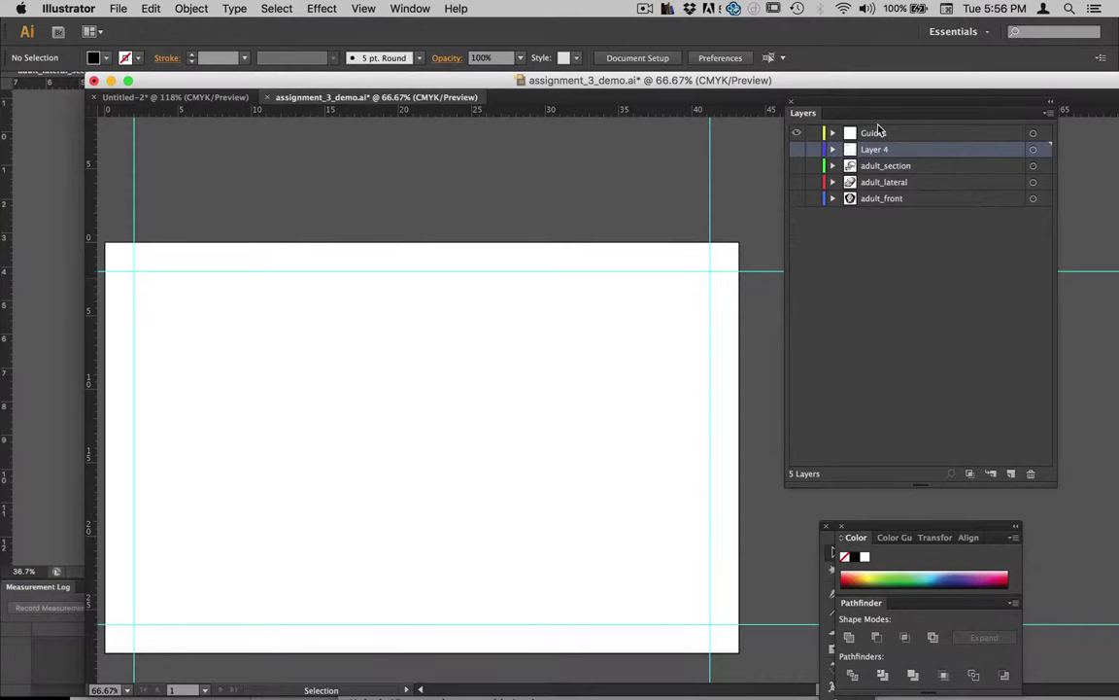
pyautogui.moveTo(847, 113); pyautogui.dragTo(895, 144)
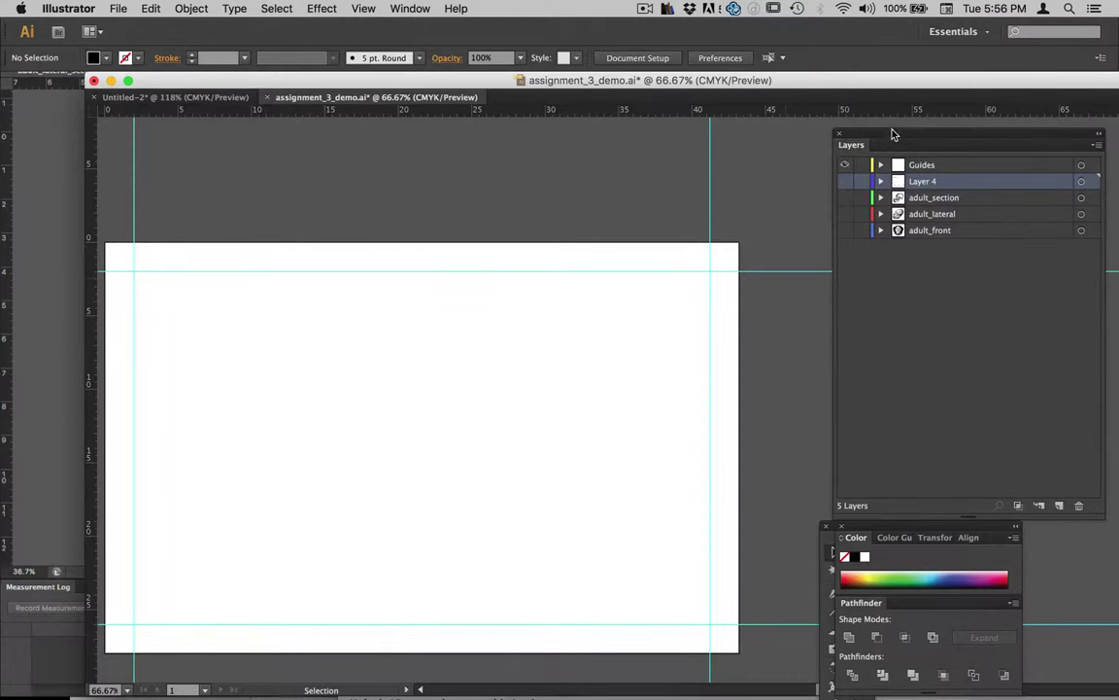
pyautogui.click(942, 172)
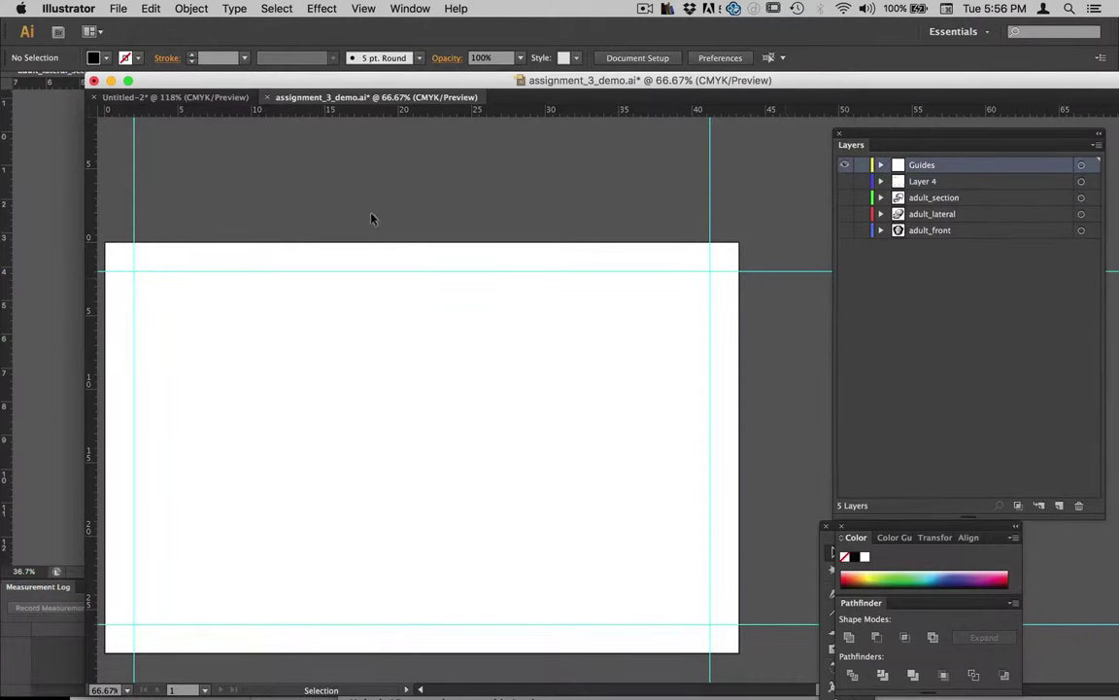
pyautogui.moveTo(407, 217)
pyautogui.mouseDown()
pyautogui.moveTo(450, 212)
pyautogui.moveTo(423, 216)
pyautogui.moveTo(422, 275)
pyautogui.moveTo(393, 270)
pyautogui.moveTo(417, 225)
pyautogui.moveTo(399, 218)
pyautogui.mouseUp()
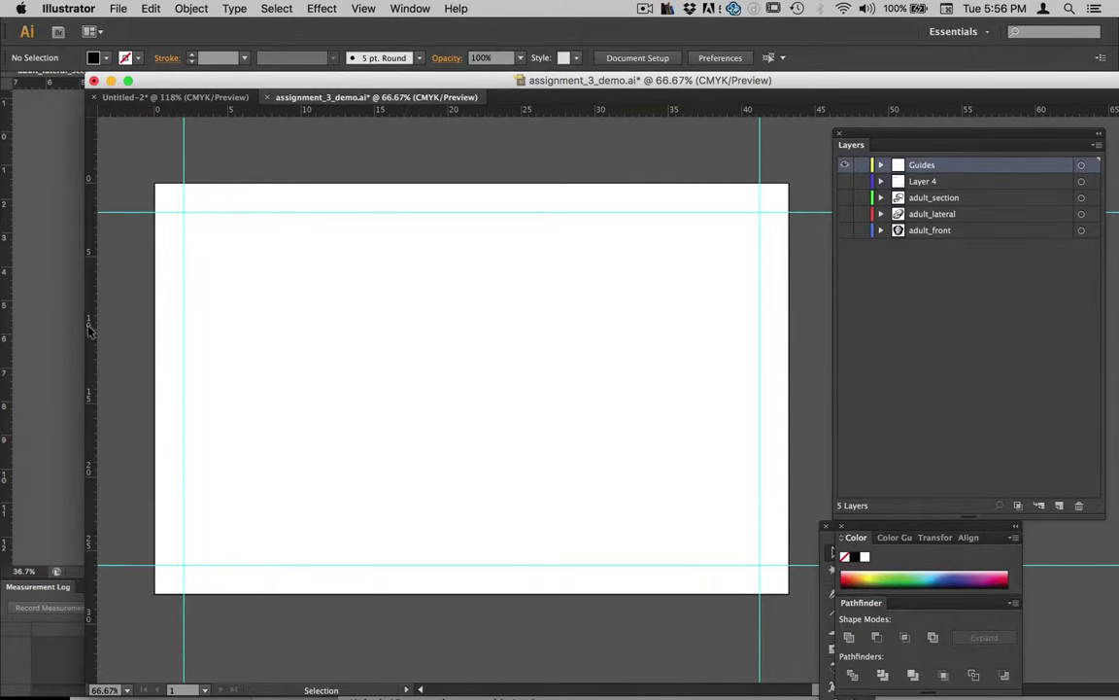
pyautogui.moveTo(89, 330); pyautogui.dragTo(284, 361)
pyautogui.press('super+z')
# Place adult_lateral_section_faded.tif and position it in the artboard's upper-right corner against the top and right margin guides
pyautogui.click(118, 9)
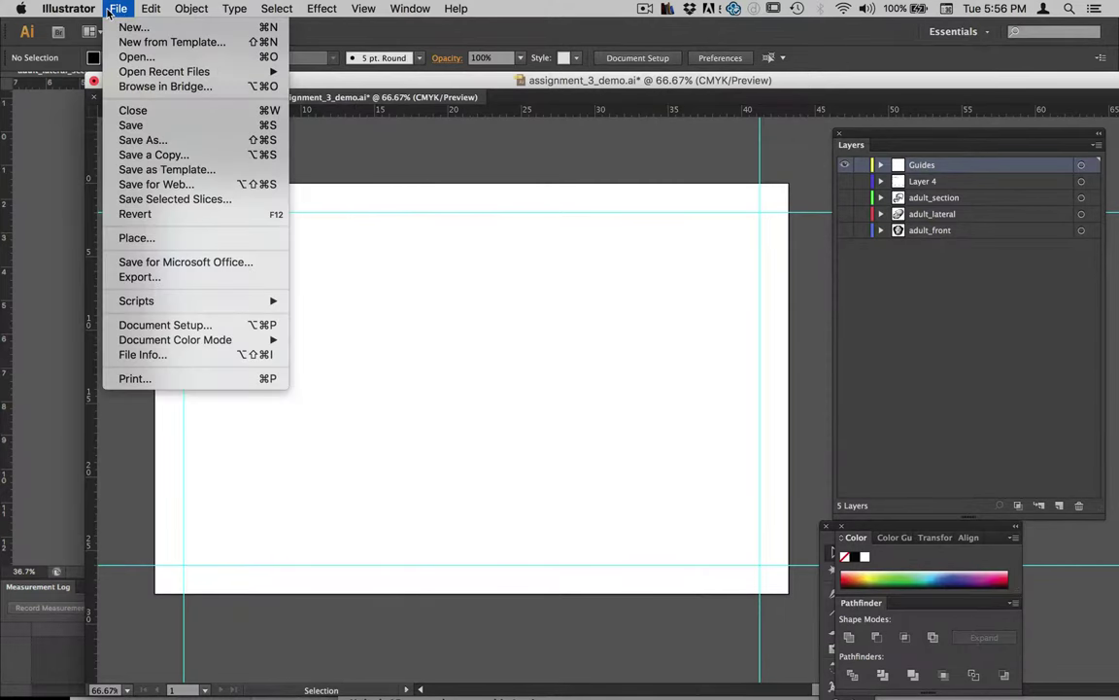
pyautogui.click(157, 237)
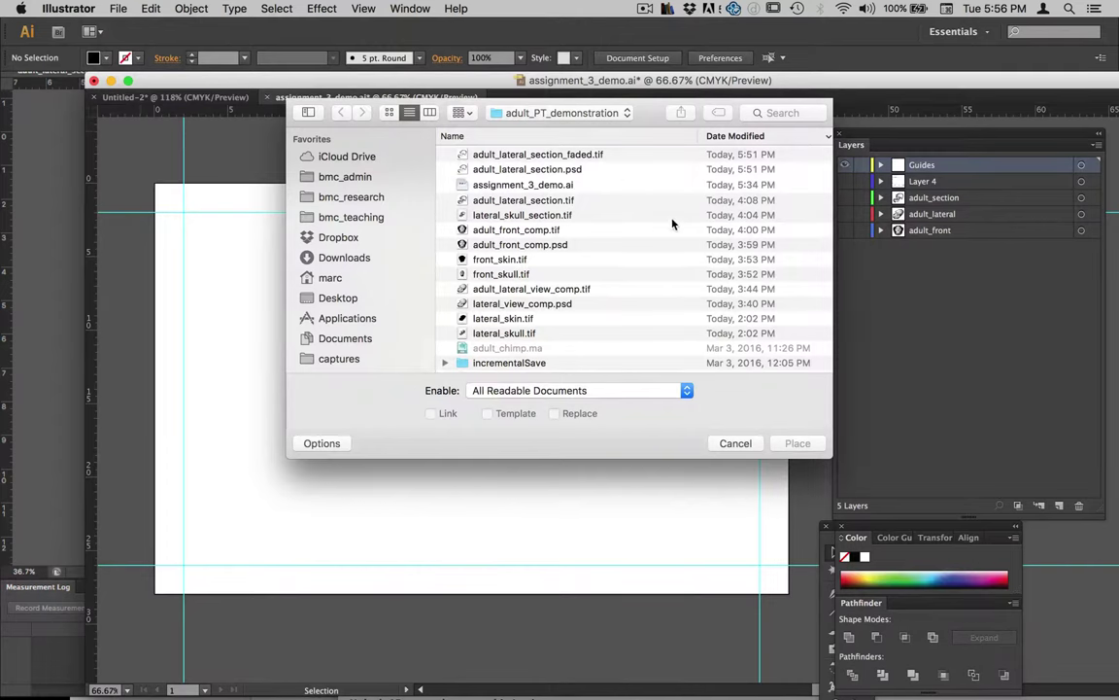
pyautogui.click(554, 155)
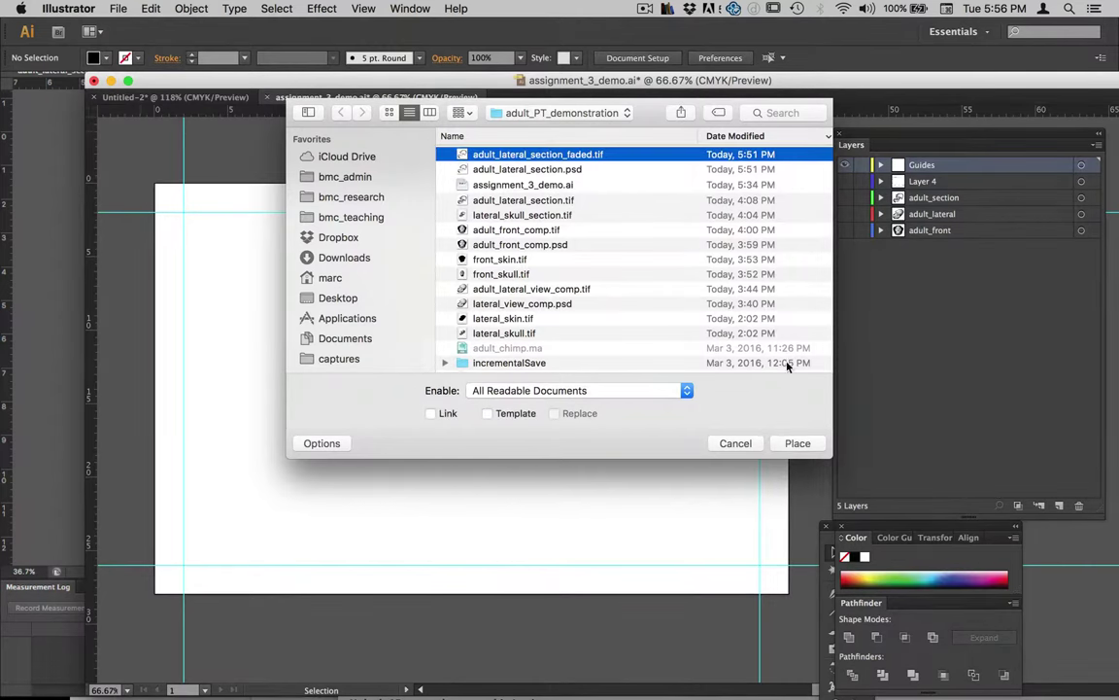
pyautogui.click(796, 443)
pyautogui.moveTo(555, 395); pyautogui.dragTo(577, 311)
pyautogui.moveTo(639, 335); pyautogui.dragTo(639, 328)
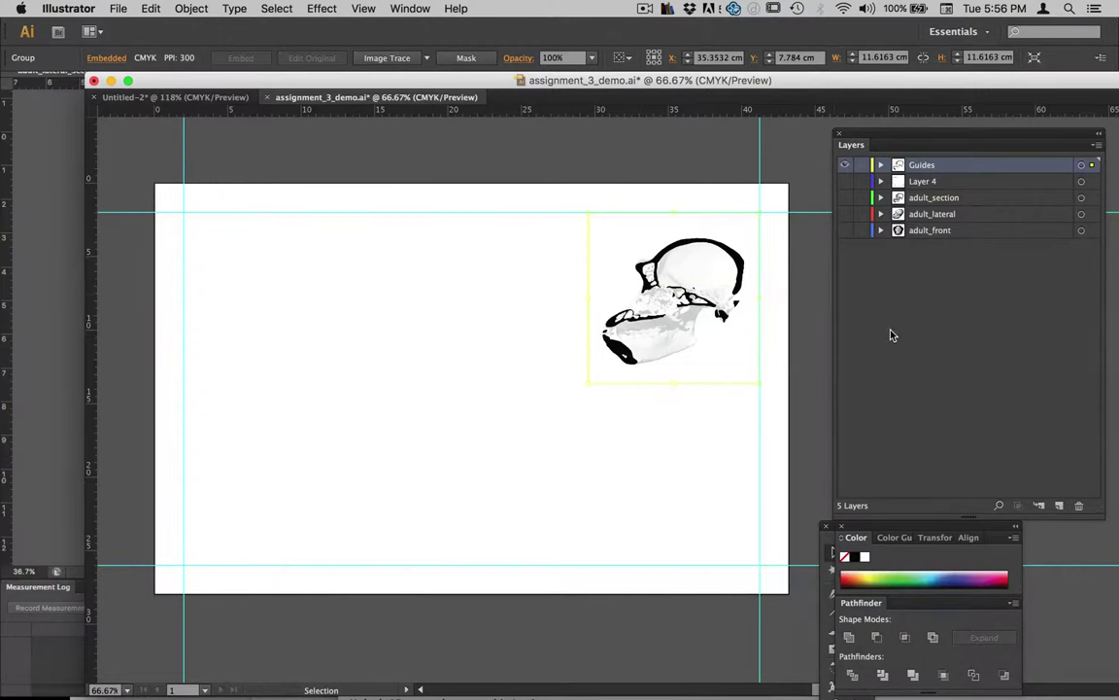
# Create a new layer above Guides and move the placed section skull image onto it
pyautogui.click(1060, 505)
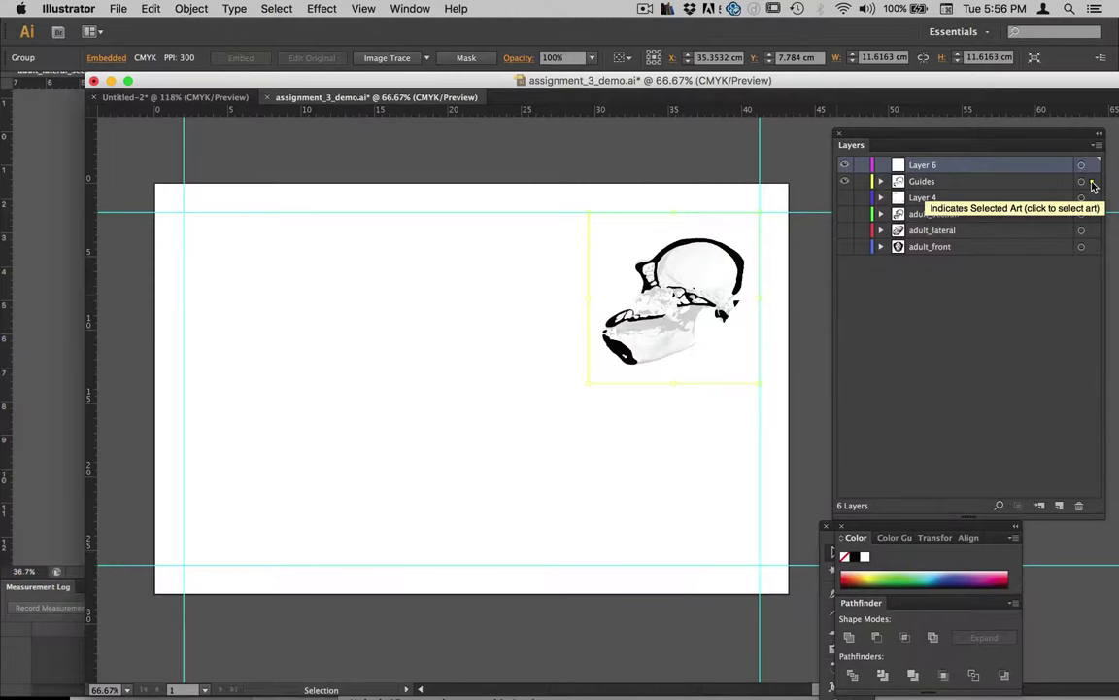
pyautogui.moveTo(1093, 185); pyautogui.dragTo(1092, 172)
pyautogui.click(596, 424)
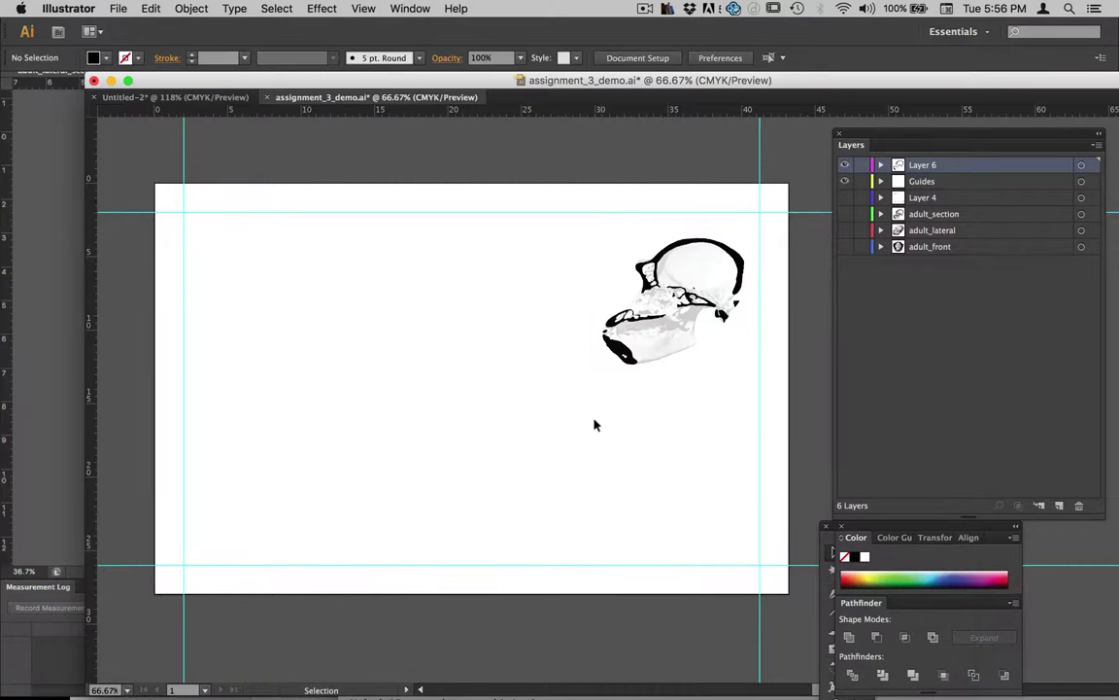
pyautogui.click(590, 300)
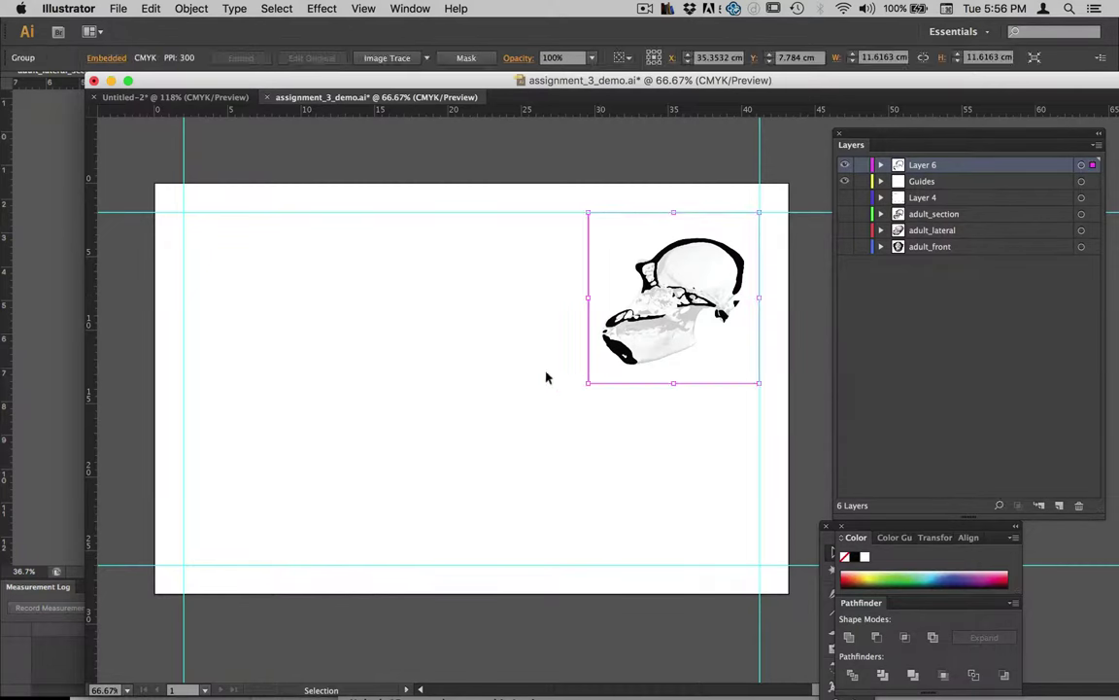
# Place adult_front_comp.tif beside the section skull near the artboard's top and move it onto its own new layer
pyautogui.click(114, 11)
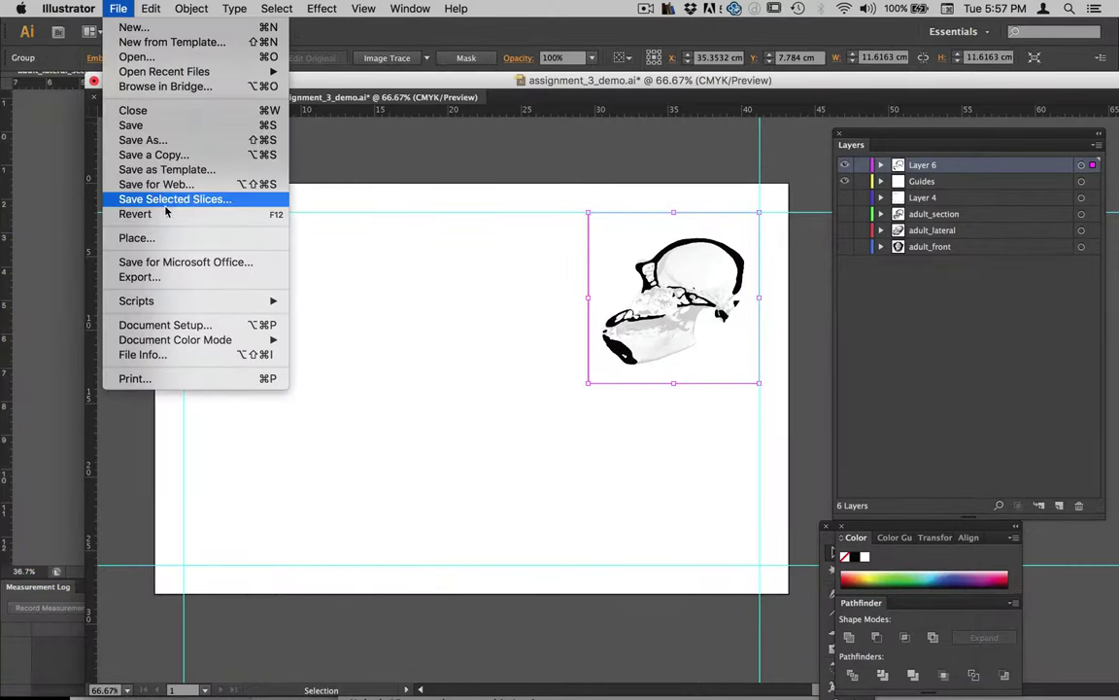
pyautogui.click(165, 237)
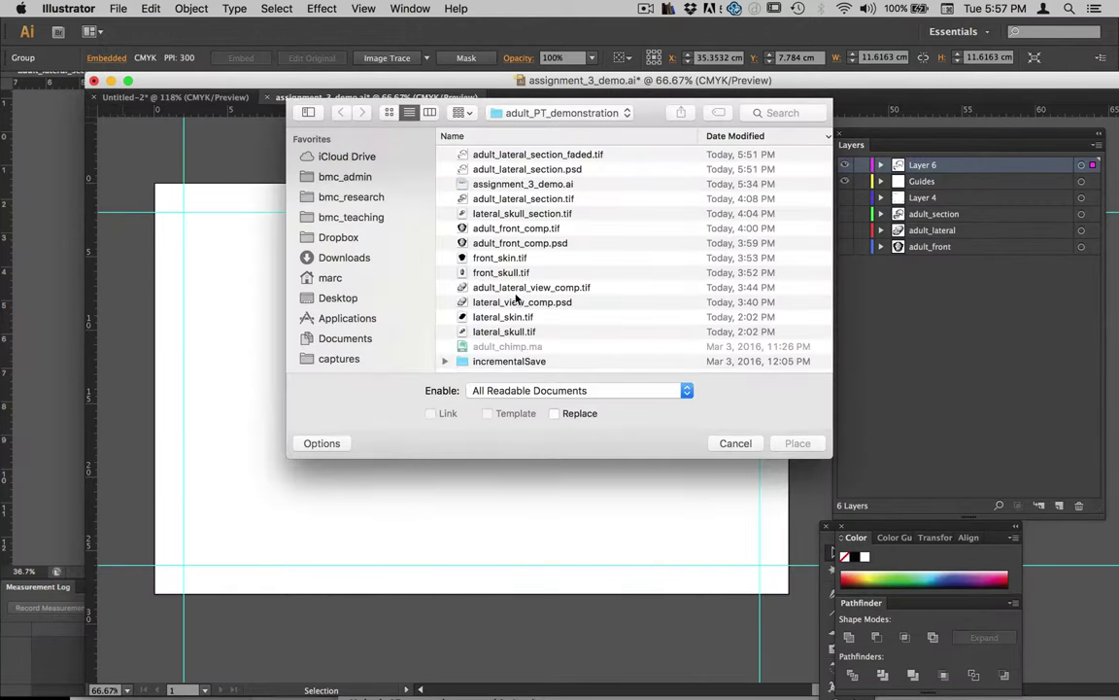
pyautogui.click(519, 228)
pyautogui.click(797, 443)
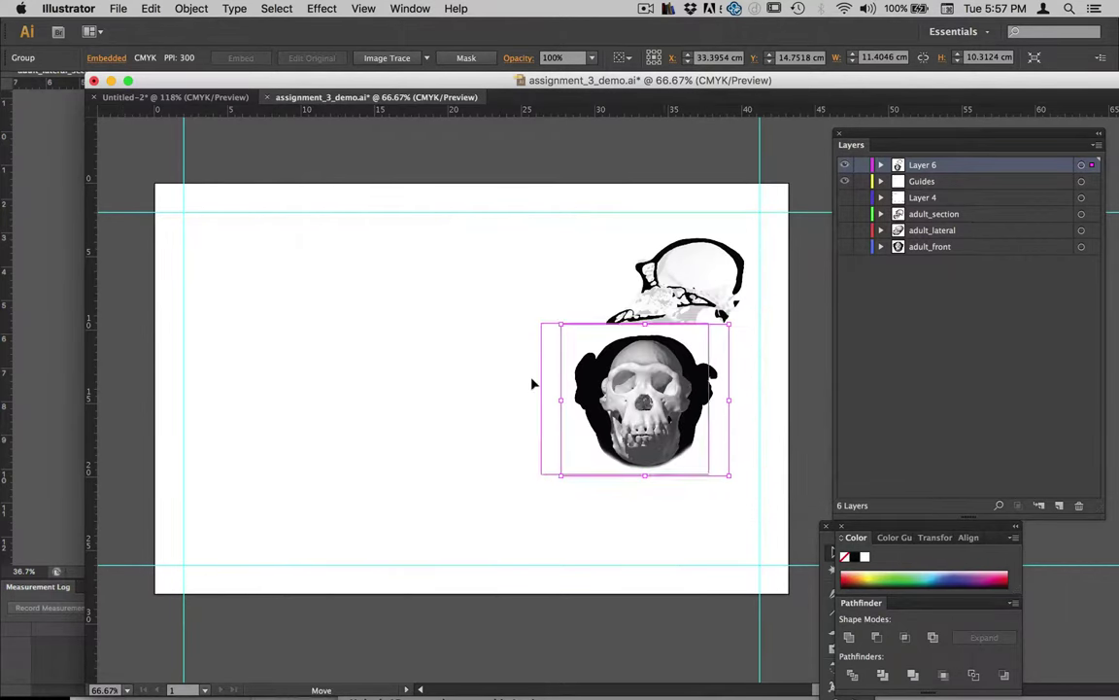
pyautogui.moveTo(533, 384); pyautogui.dragTo(480, 327)
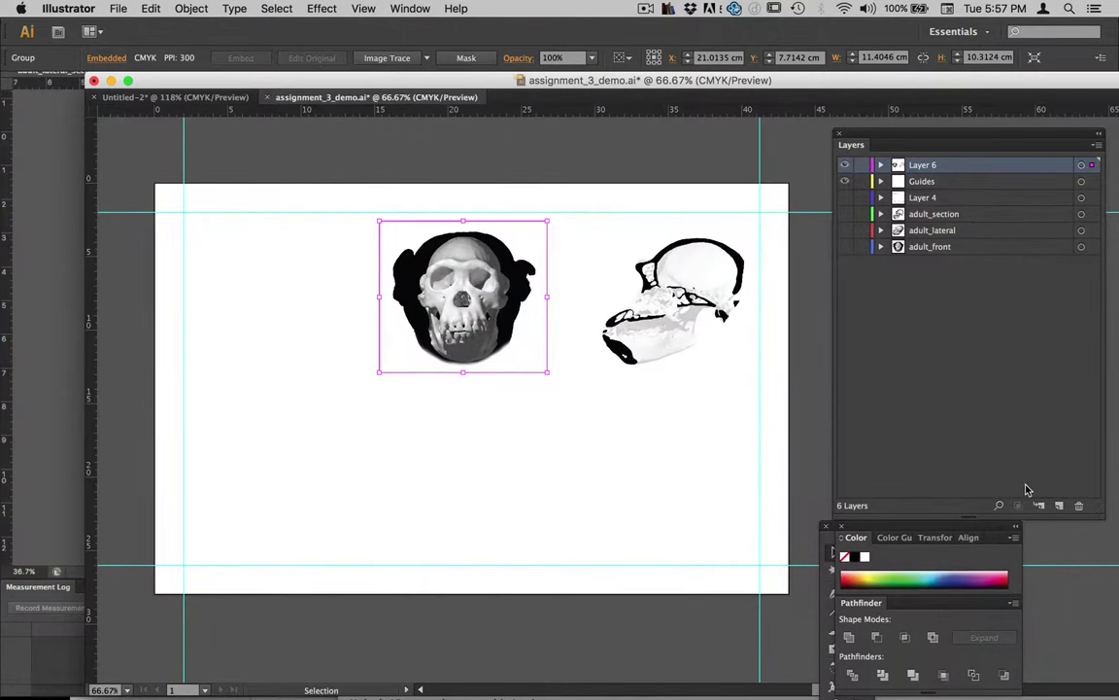
pyautogui.click(1059, 506)
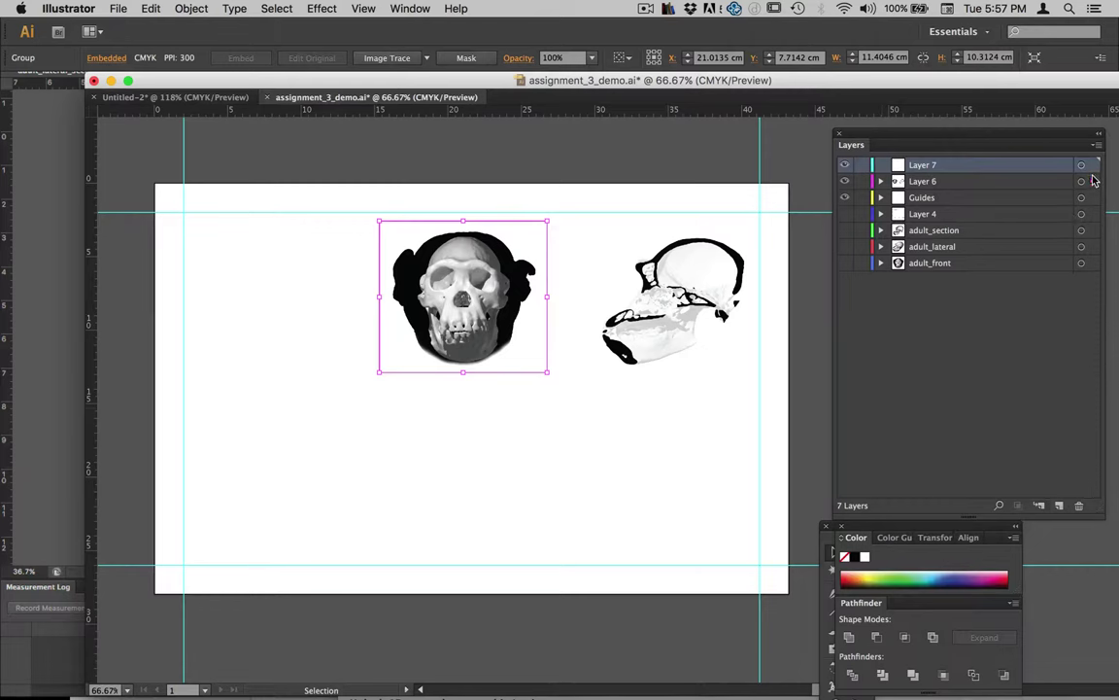
pyautogui.moveTo(1093, 170); pyautogui.dragTo(1093, 165)
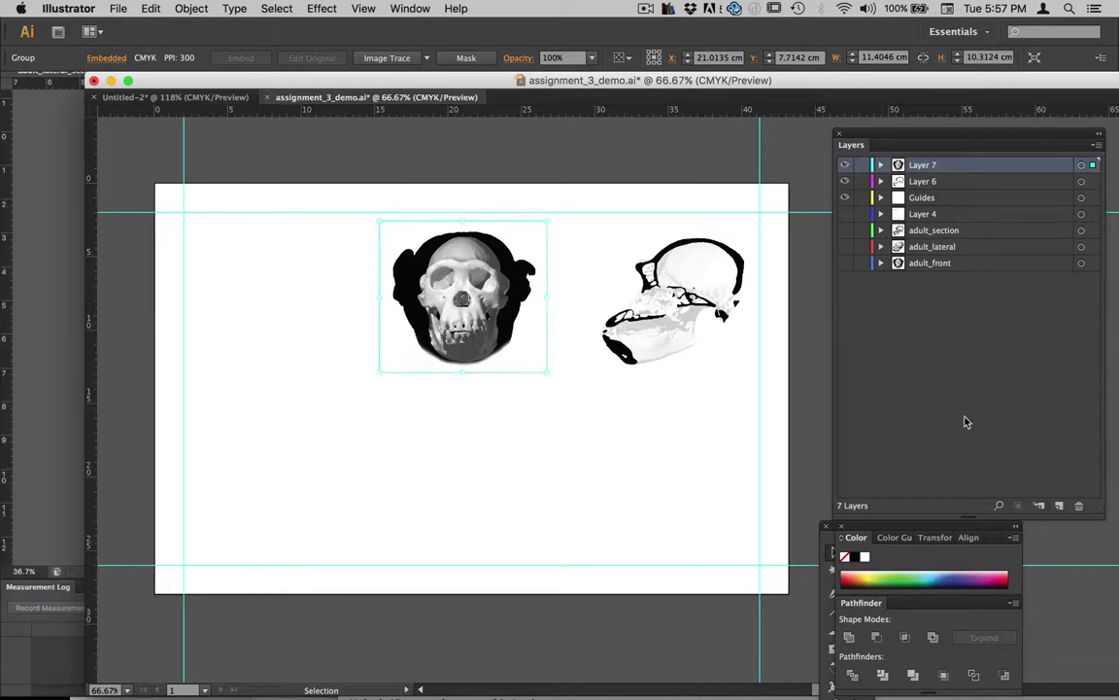
# Place adult_lateral_view_comp.tif on another new layer and arrange the front, lateral and section skulls in one row
pyautogui.click(1059, 506)
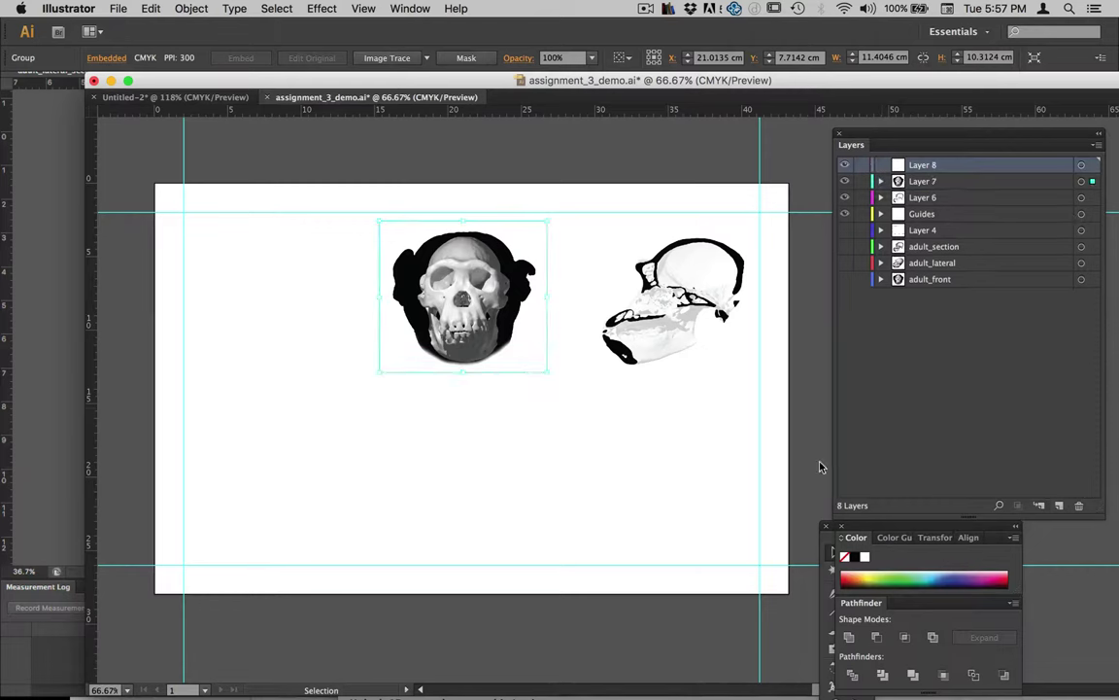
pyautogui.click(404, 471)
pyautogui.click(118, 8)
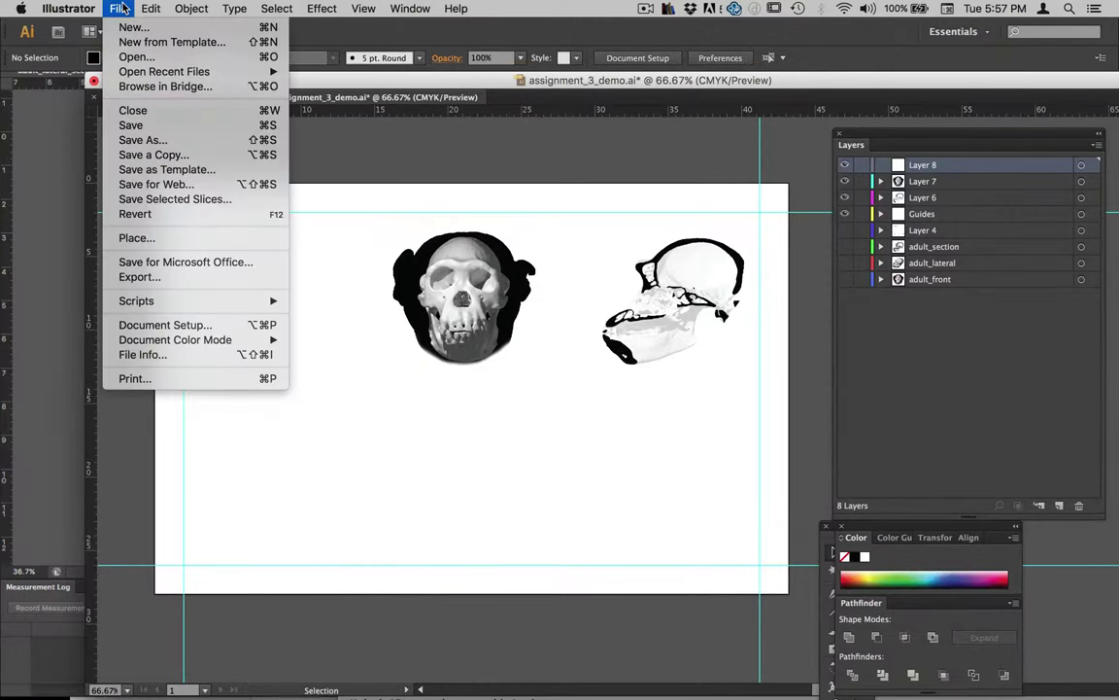
pyautogui.click(176, 238)
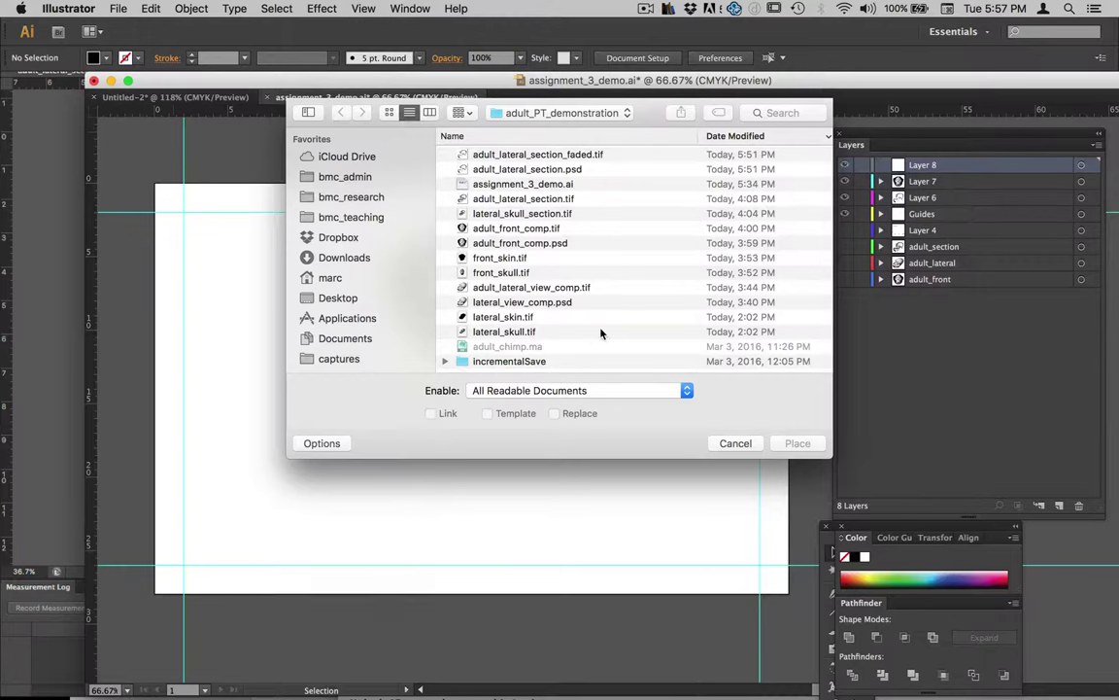
pyautogui.click(521, 289)
pyautogui.click(797, 444)
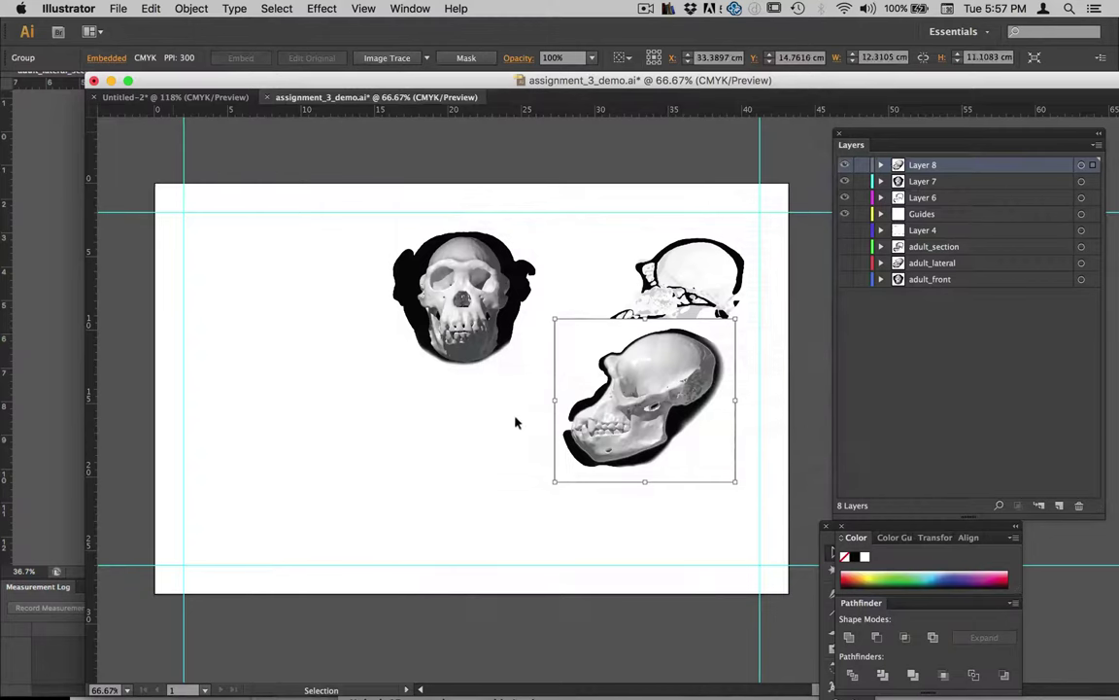
pyautogui.moveTo(605, 437); pyautogui.dragTo(418, 506)
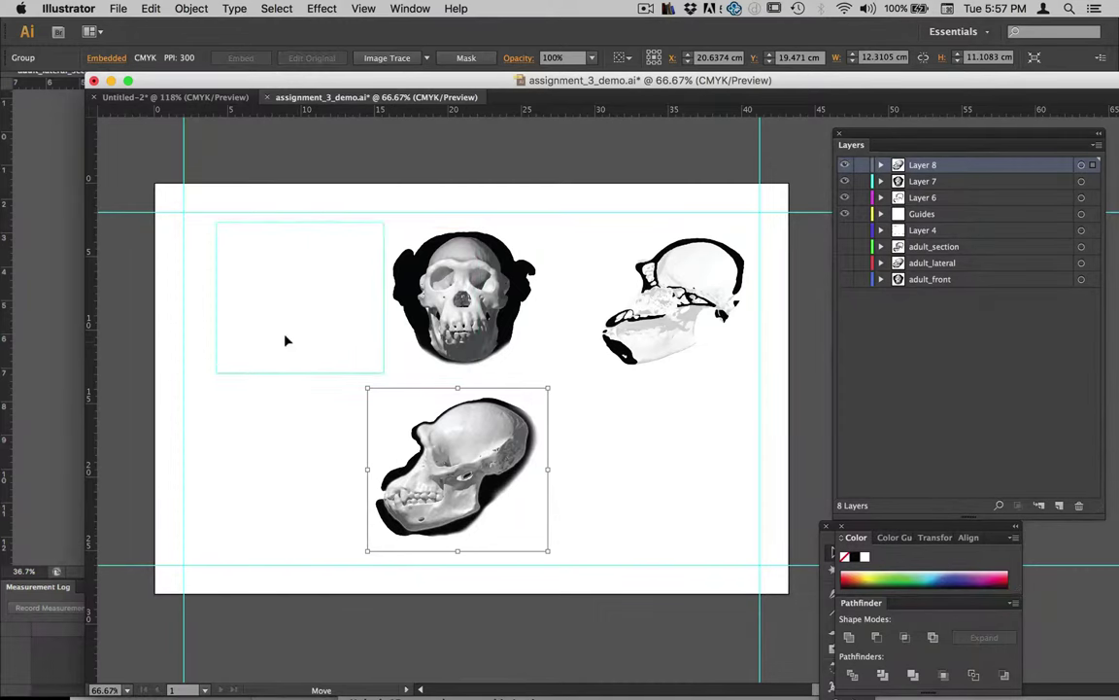
pyautogui.moveTo(281, 336); pyautogui.dragTo(467, 306)
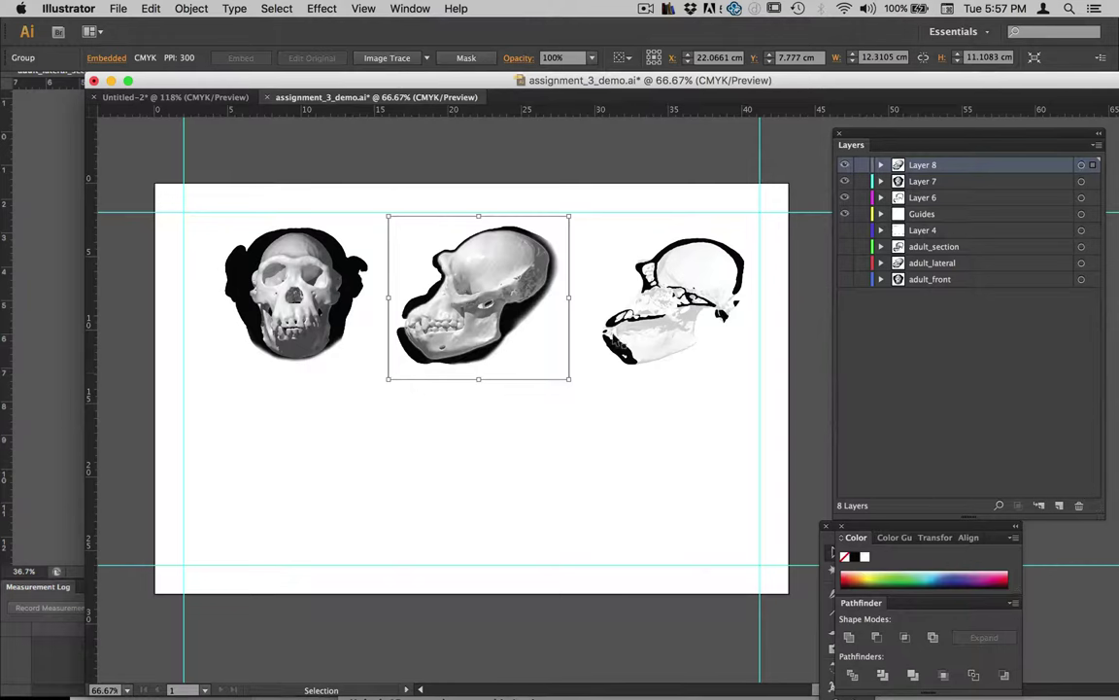
# Align the top edges of the front, lateral and section skull images
pyautogui.click(304, 334)
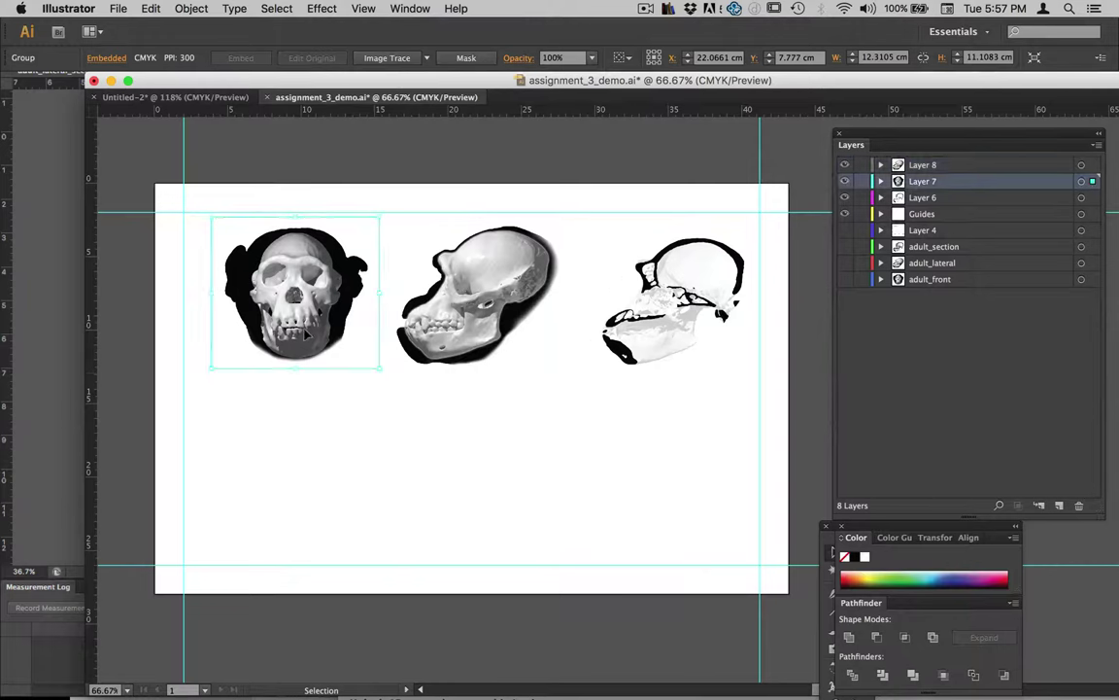
pyautogui.keyDown('shift'); pyautogui.click(410, 303); pyautogui.keyUp('shift')
pyautogui.keyDown('shift'); pyautogui.click(665, 331); pyautogui.keyUp('shift')
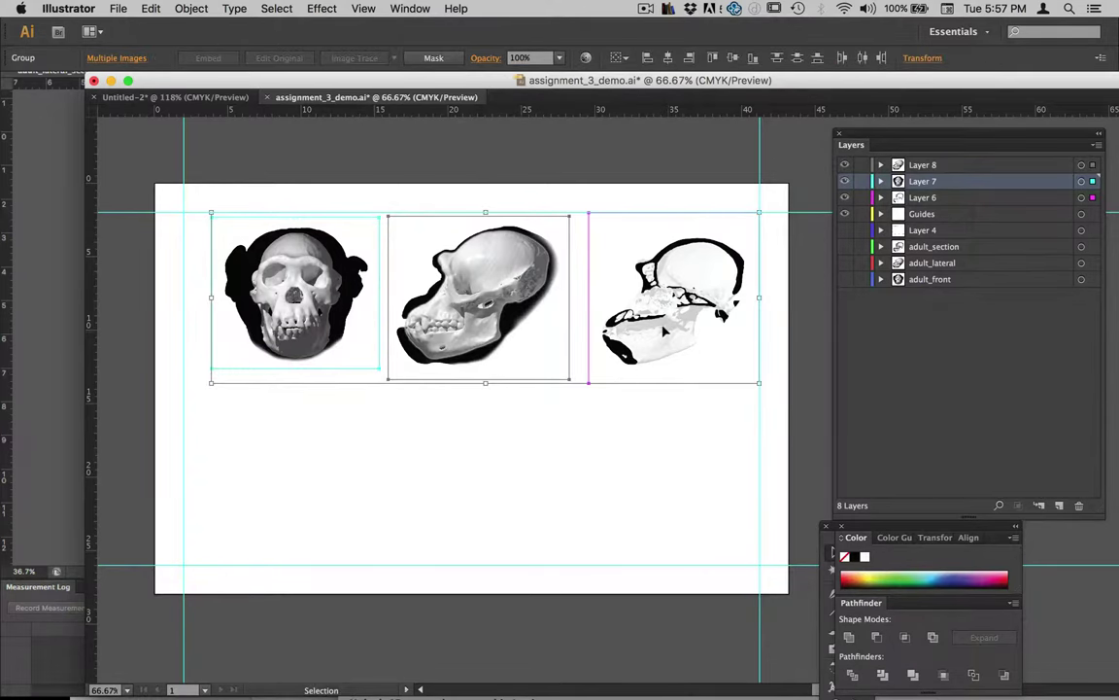
pyautogui.click(410, 9)
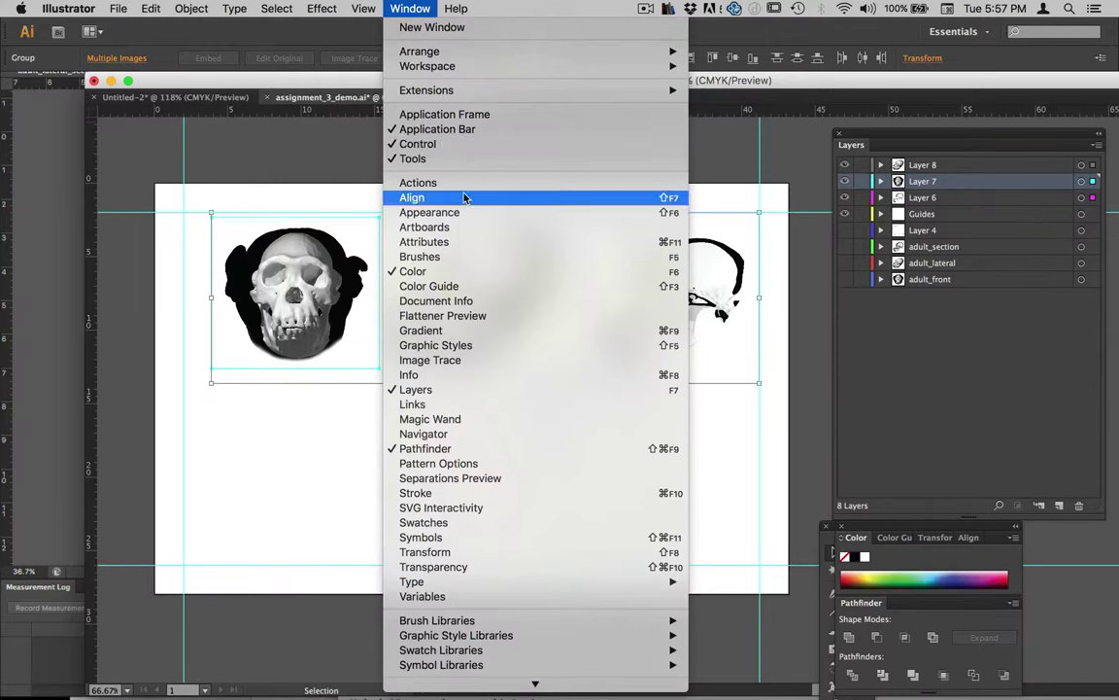
pyautogui.click(540, 197)
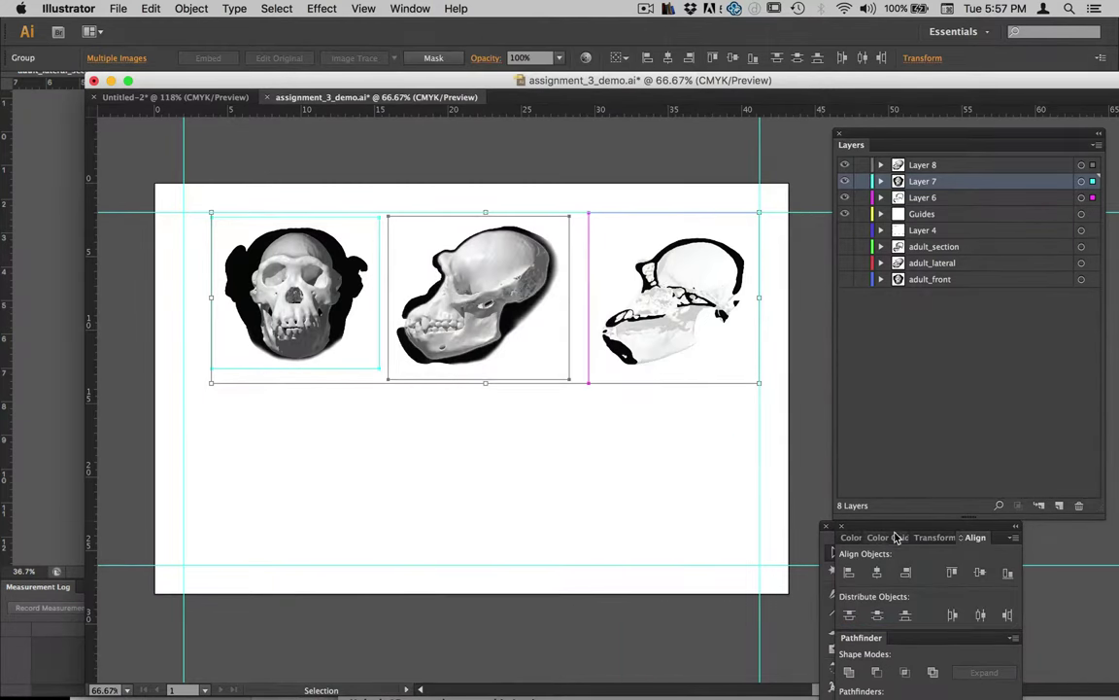
pyautogui.moveTo(836, 526); pyautogui.dragTo(721, 218)
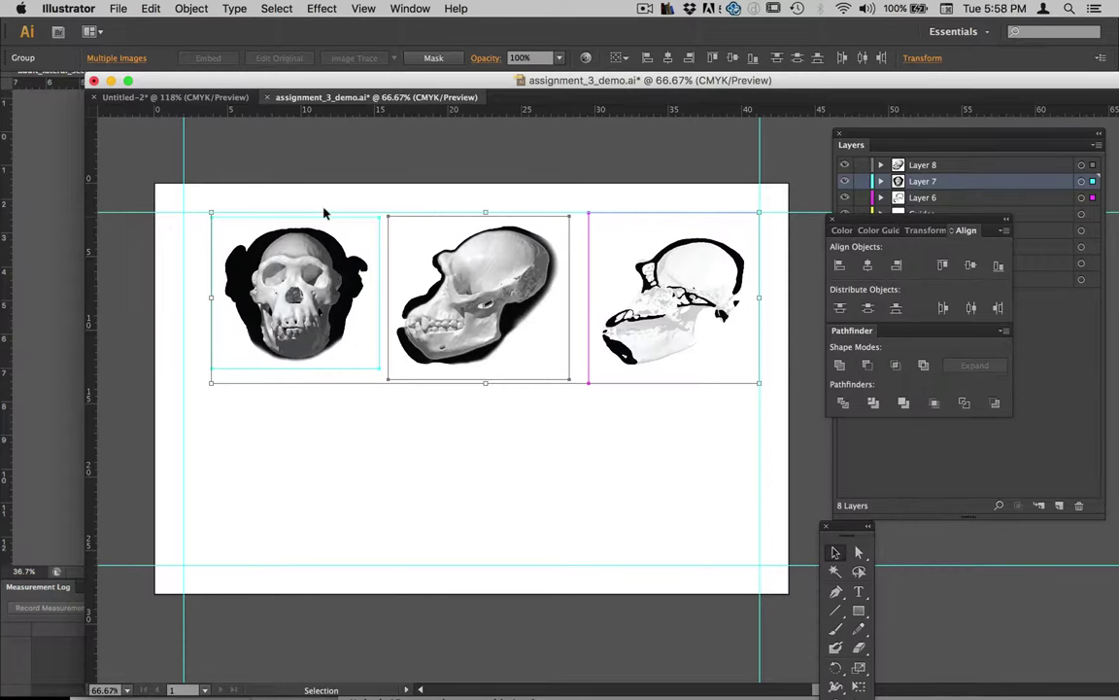
pyautogui.click(942, 264)
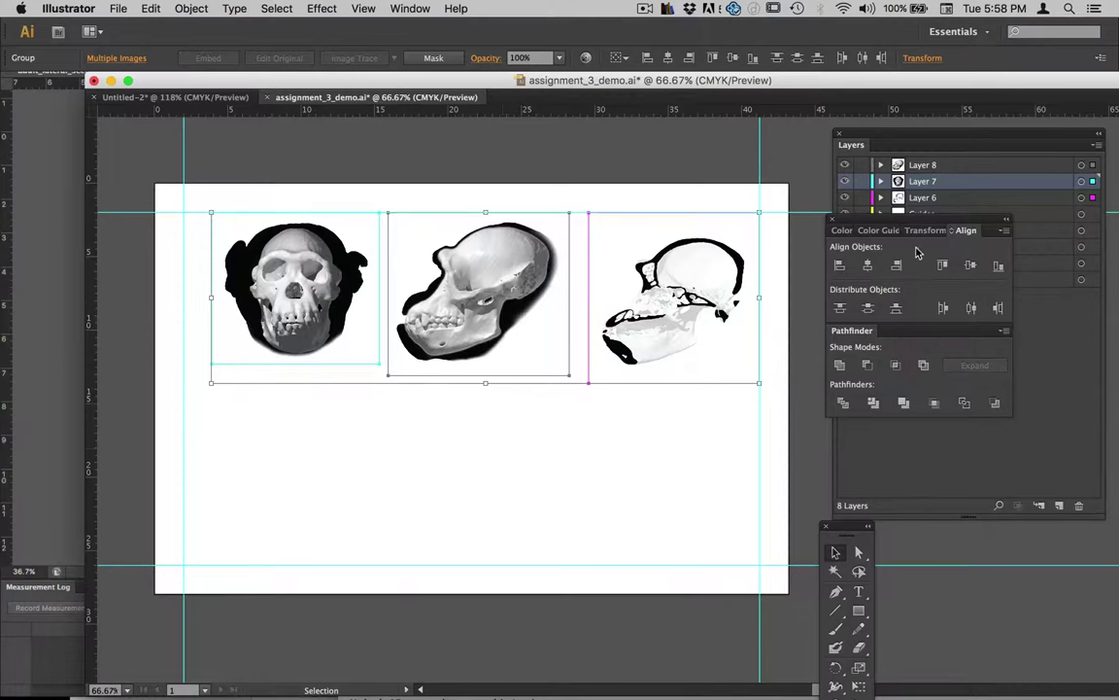
# Add a horizontal guide on the Guides layer about 3 cm below the artboard's top edge, across the skull tops
pyautogui.moveTo(943, 220); pyautogui.dragTo(987, 353)
pyautogui.click(924, 214)
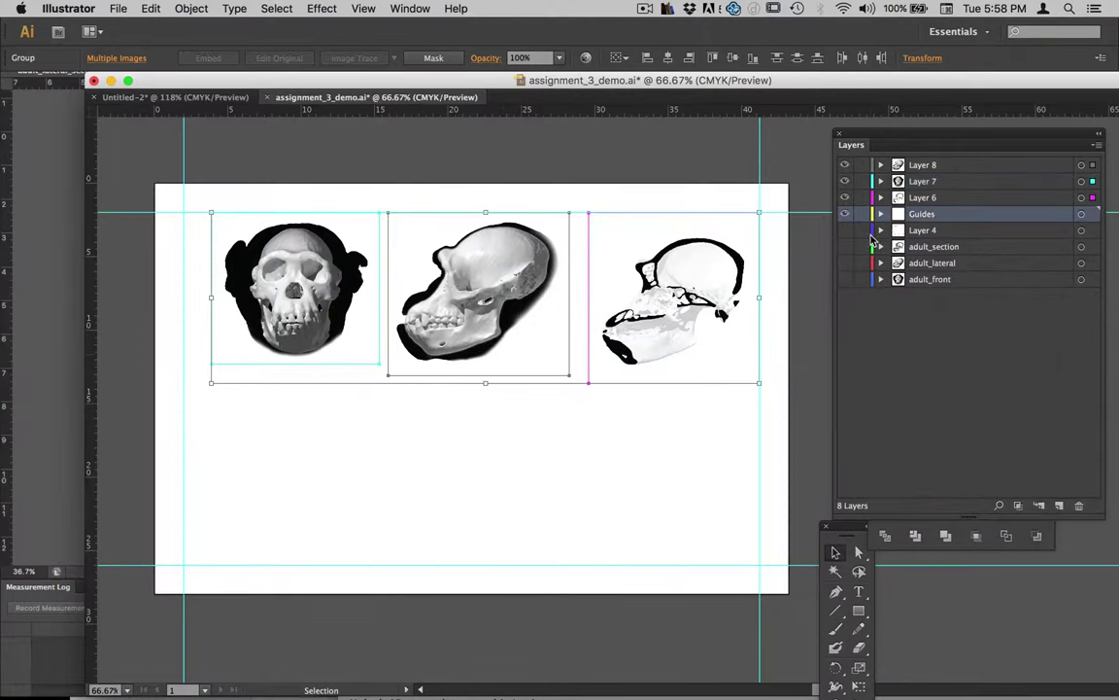
pyautogui.moveTo(506, 113); pyautogui.dragTo(509, 228)
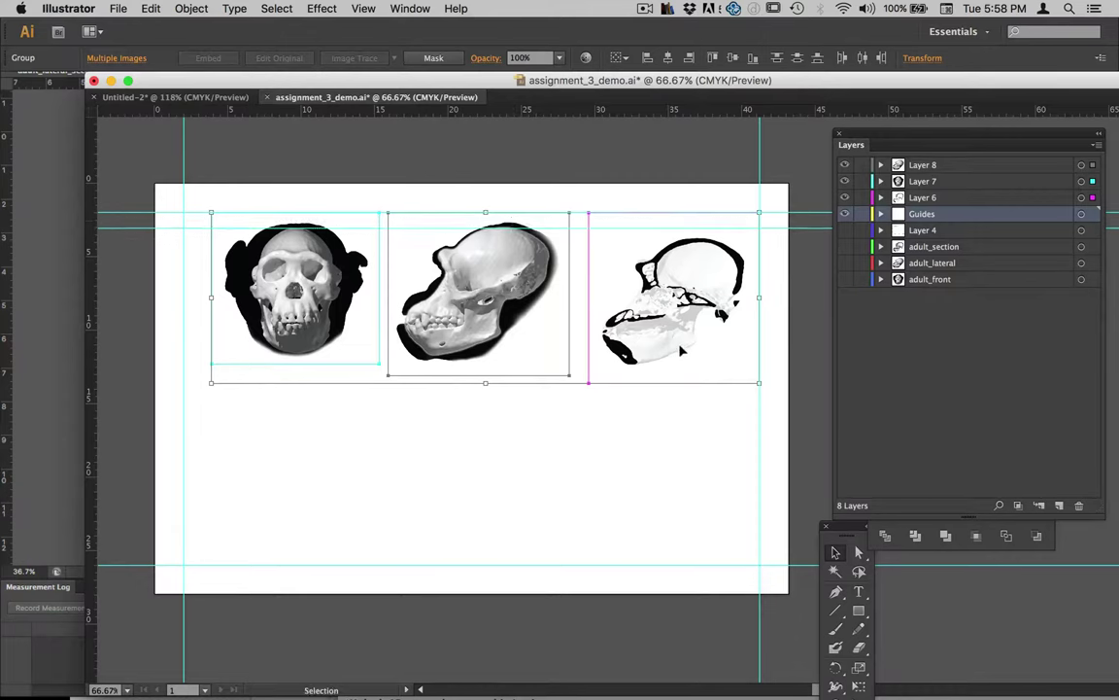
pyautogui.click(533, 450)
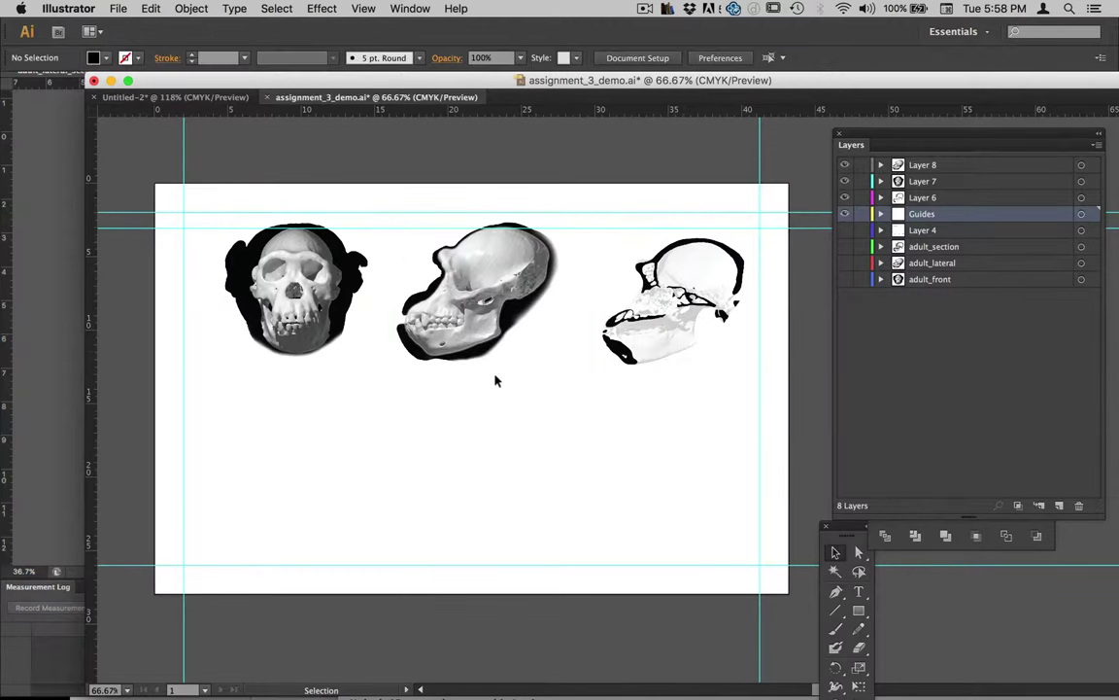
# Nudge the front skull image upward so the top of its cranium meets the guide across the skull tops
pyautogui.scroll(2, 491, 357)
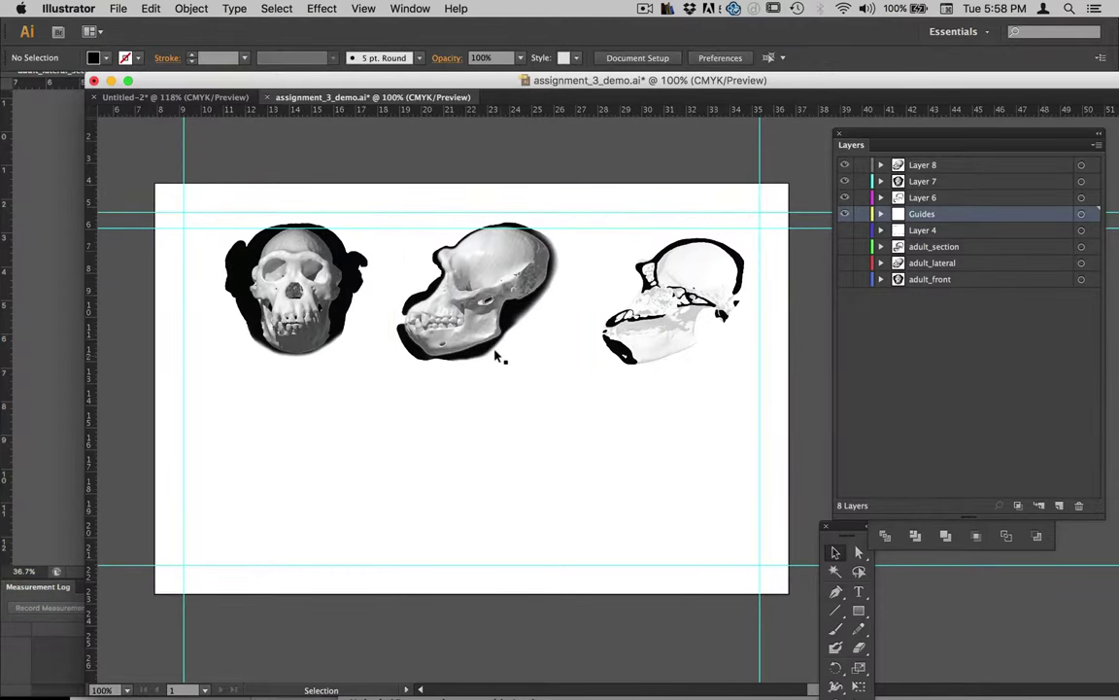
pyautogui.scroll(4, 491, 342)
pyautogui.hscroll(-3, 491, 343)
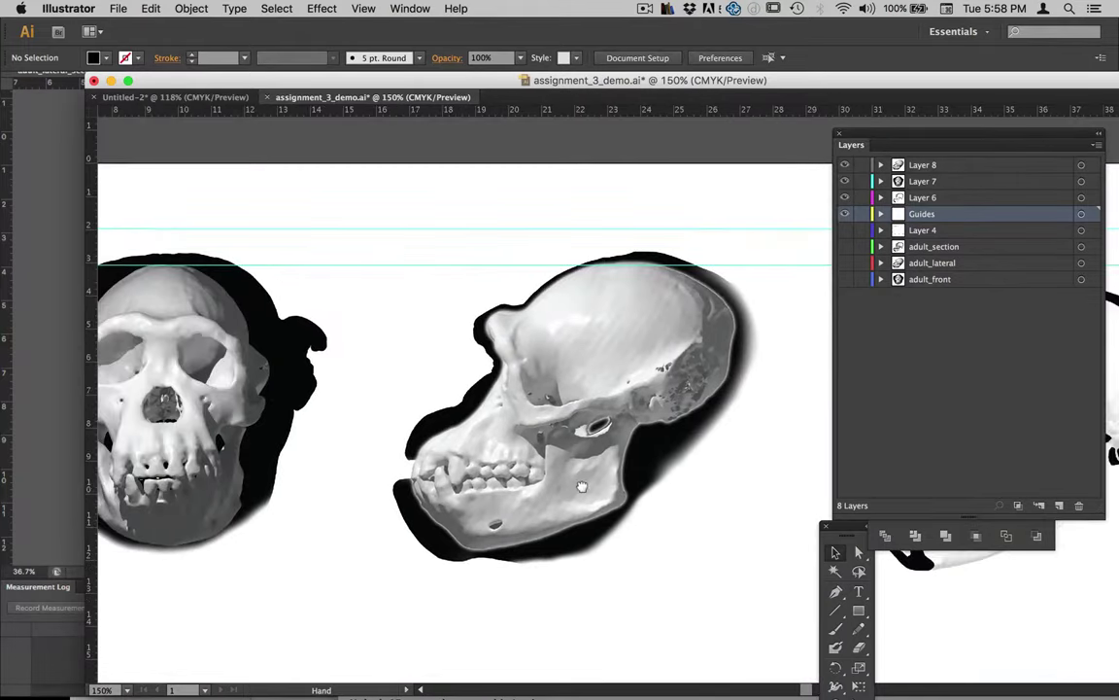
pyautogui.click(206, 359)
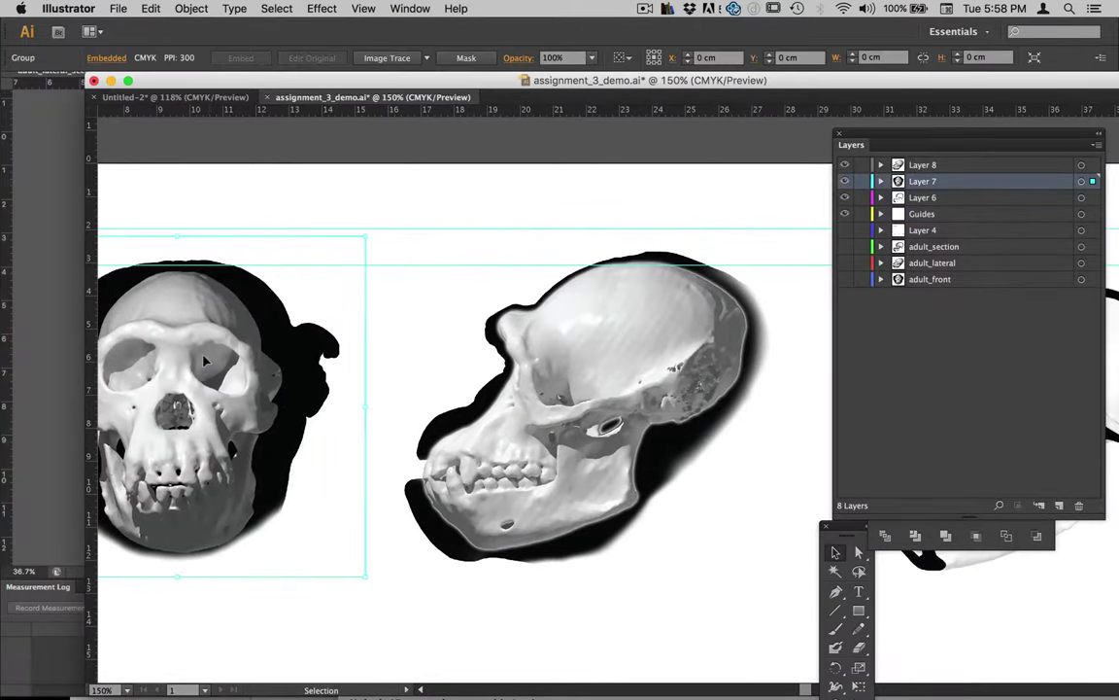
pyautogui.press('Up')
pyautogui.press('Up')
pyautogui.press('Up')
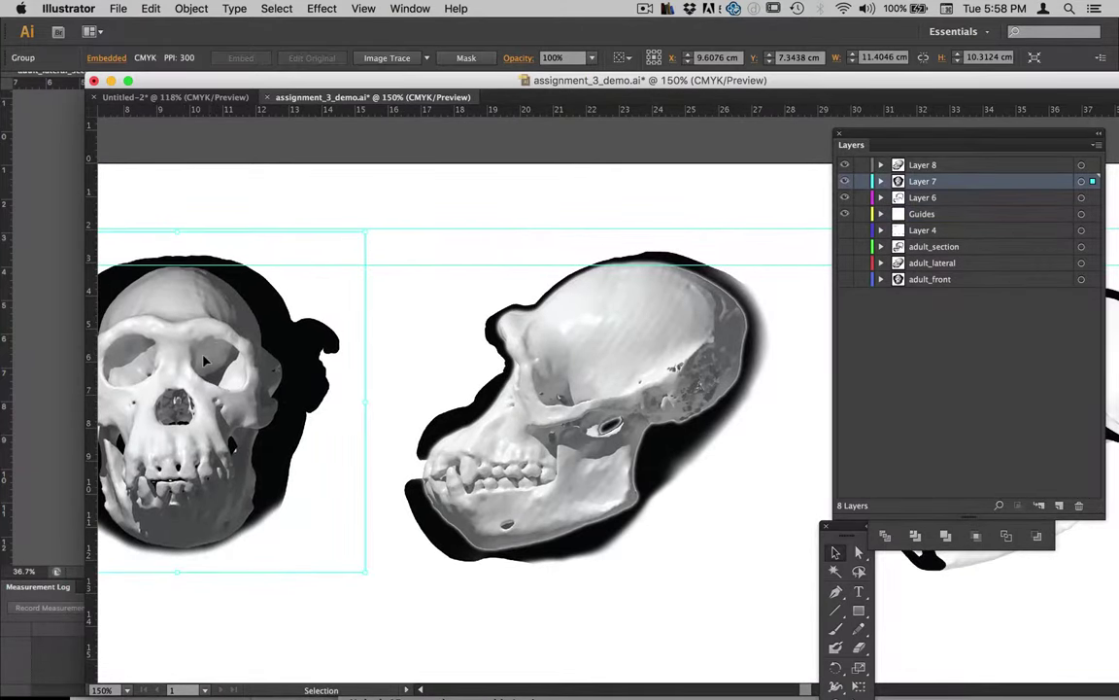
# Nudge the lateral skull image downward so the top of its cranium sits on the guide across the skull tops
pyautogui.click(658, 360)
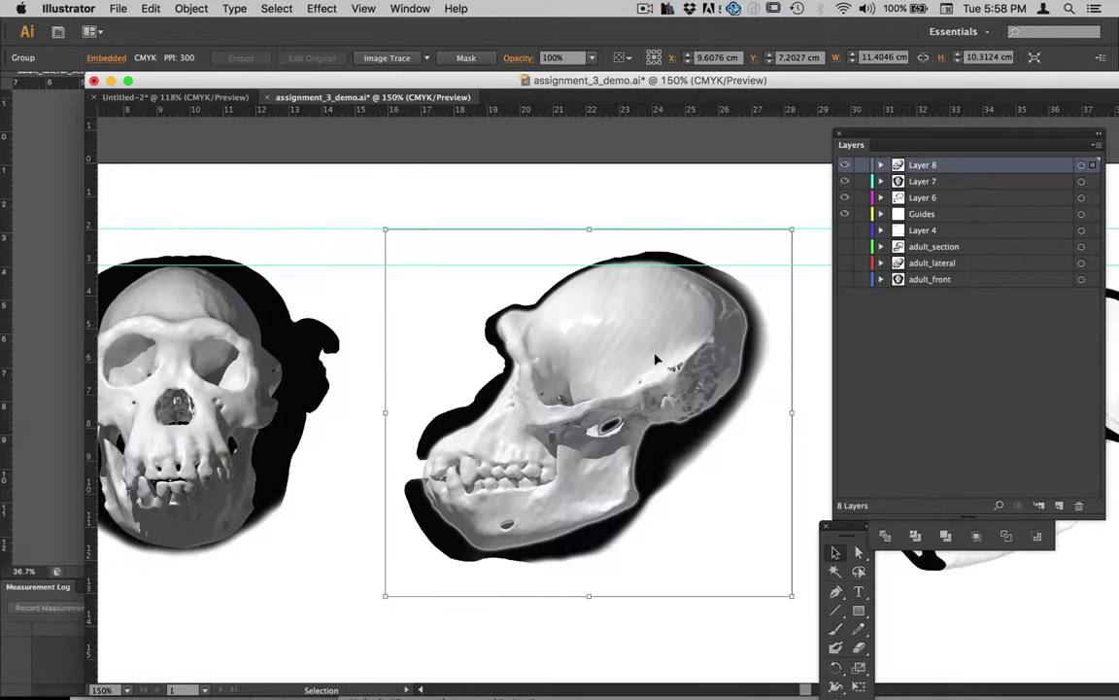
pyautogui.press('Down')
pyautogui.press('Down')
pyautogui.press('Down')
pyautogui.press('Down')
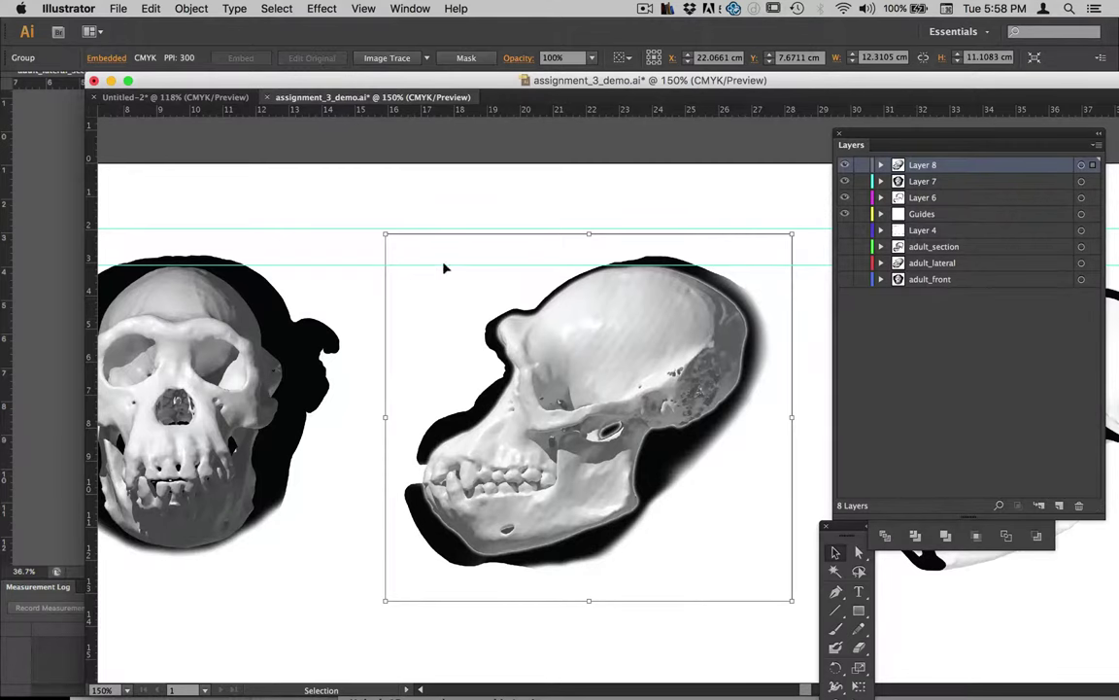
# Nudge the mid-sagittal section skull upward until the top of its cranium meets the guide across the skull tops
pyautogui.hscroll(10, 616, 300)
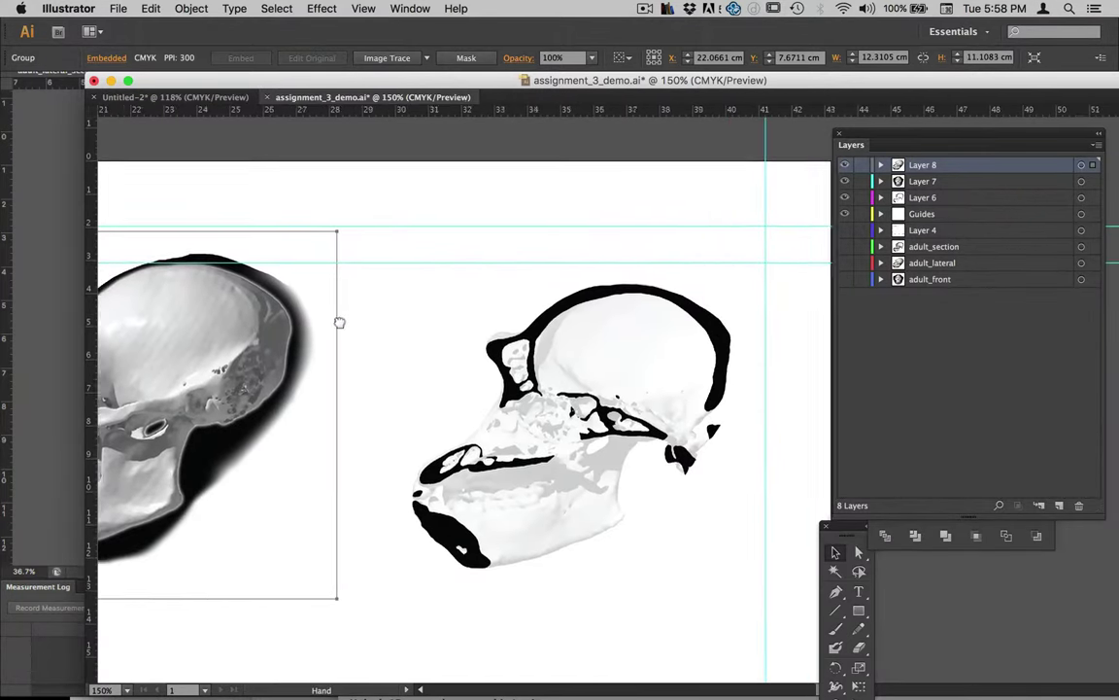
pyautogui.click(543, 346)
pyautogui.press('Up')
pyautogui.press('Up')
pyautogui.press('Up')
pyautogui.press('Up')
pyautogui.press('Up')
pyautogui.press('Up')
pyautogui.press('Up')
pyautogui.press('Up')
pyautogui.press('Up')
pyautogui.press('Up')
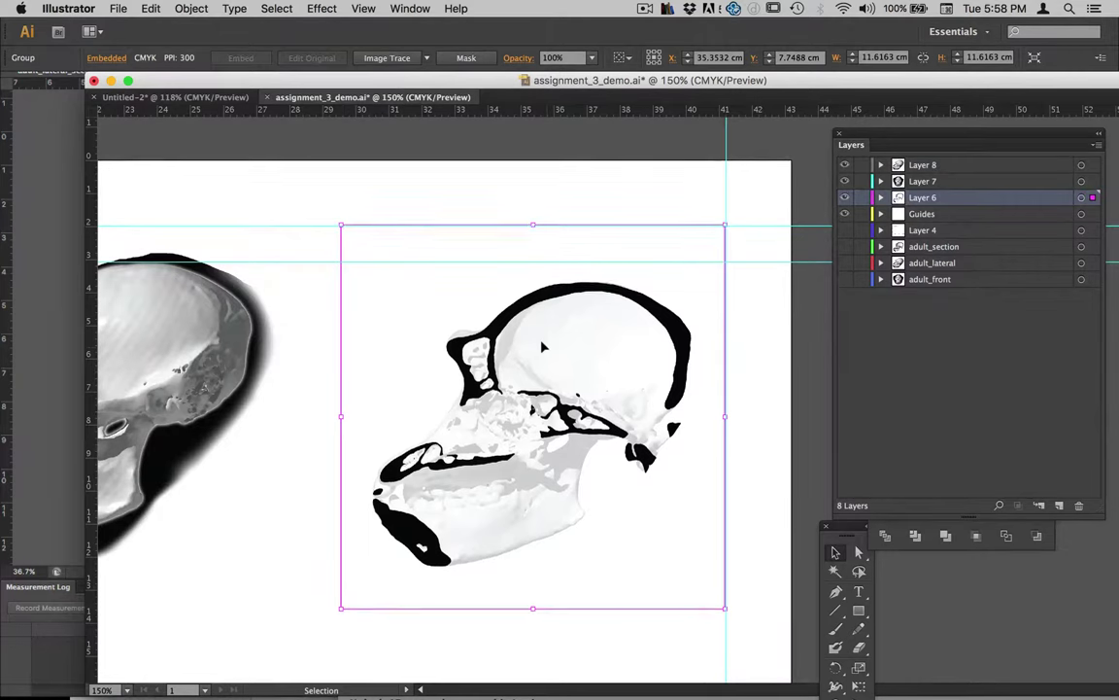
pyautogui.press('Up')
pyautogui.press('Up')
pyautogui.press('Up')
pyautogui.press('Up')
pyautogui.press('Up')
pyautogui.press('Up')
pyautogui.press('Up')
pyautogui.press('Up')
pyautogui.press('Up')
pyautogui.press('Up')
pyautogui.press('Up')
pyautogui.press('Up')
pyautogui.press('Up')
pyautogui.press('Up')
pyautogui.press('Up')
pyautogui.press('Up')
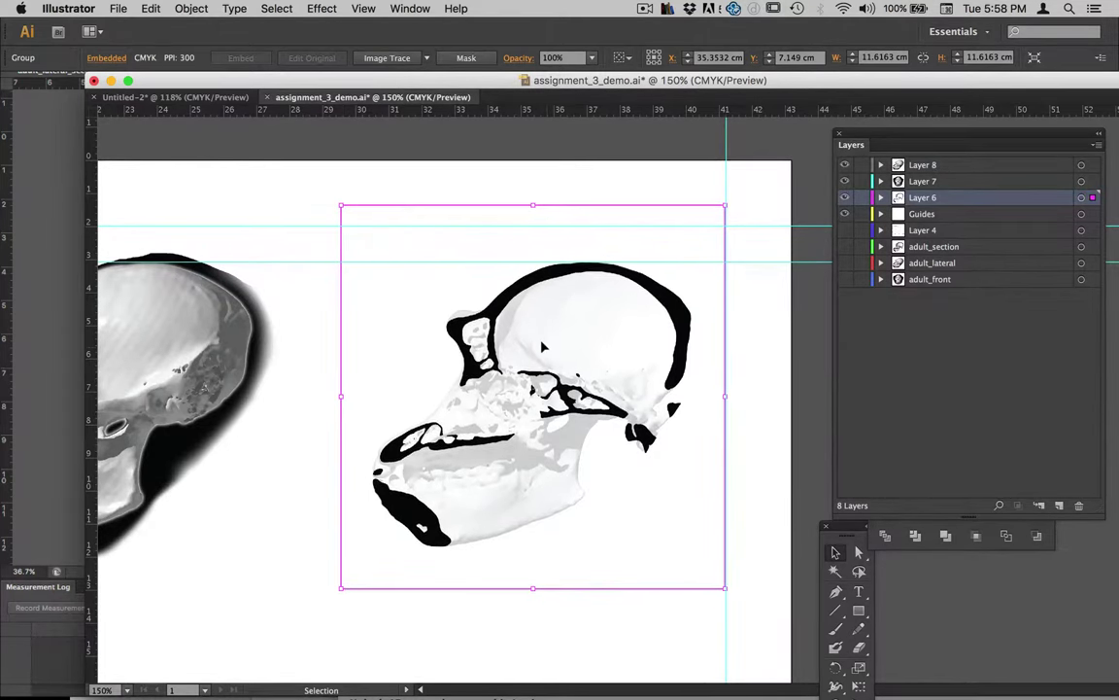
# Add a horizontal guide along the skulls' lower jaws, about 11.6 cm below the artboard's top edge
pyautogui.moveTo(427, 393); pyautogui.dragTo(678, 381)
pyautogui.press('super+minus')
pyautogui.press('super+minus')
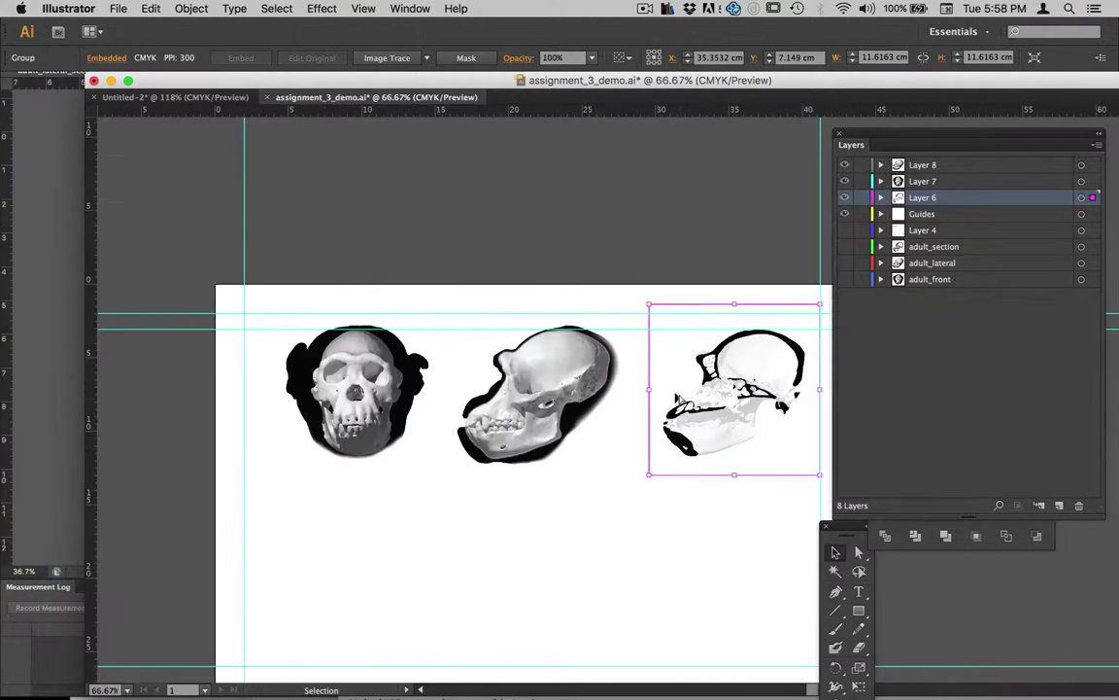
pyautogui.press('super+equal')
pyautogui.press('super+minus')
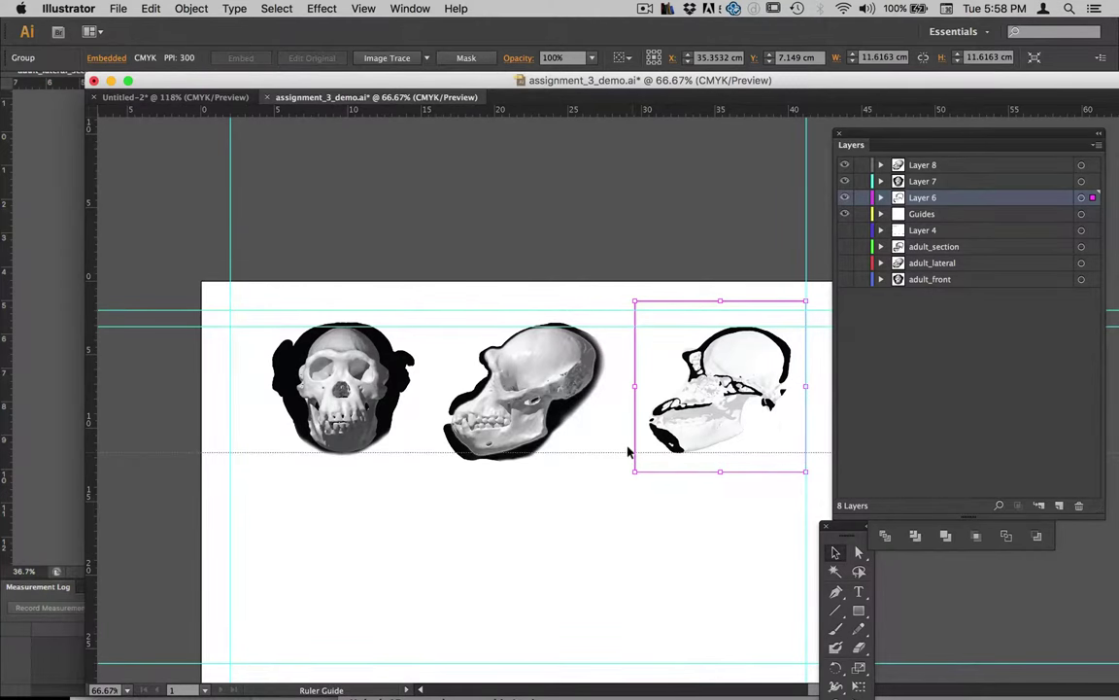
pyautogui.moveTo(628, 451); pyautogui.dragTo(629, 452)
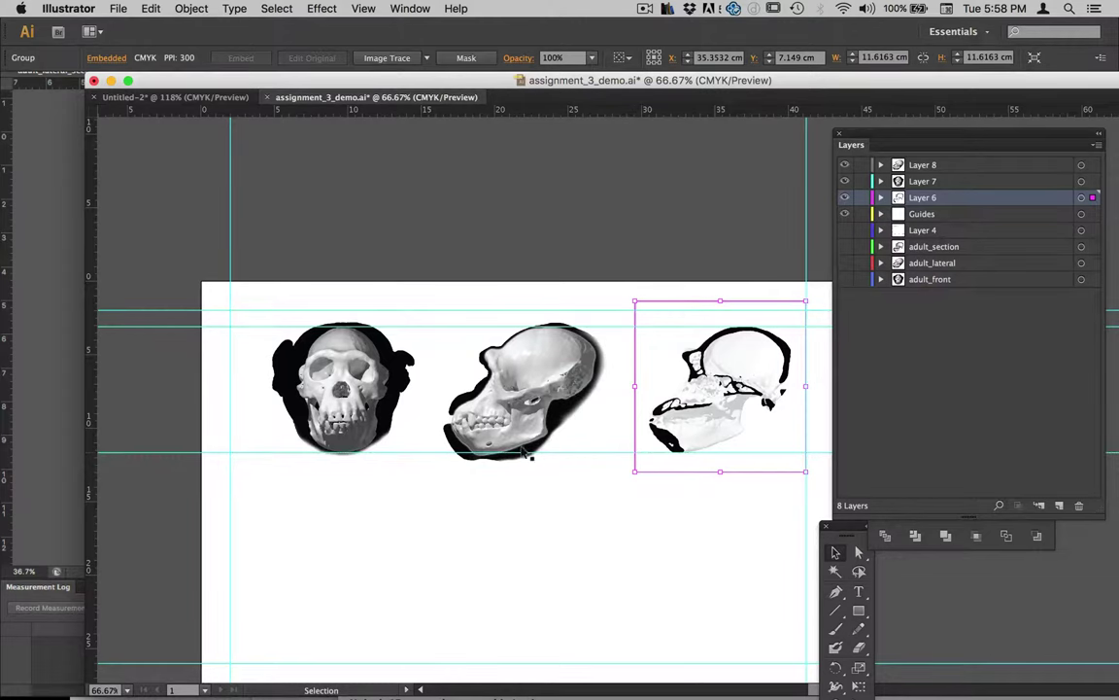
# Scale the lateral skull proportionally to about 12.04 by 10.87 cm and nudge it down to fit between the two skull guides
pyautogui.click(504, 419)
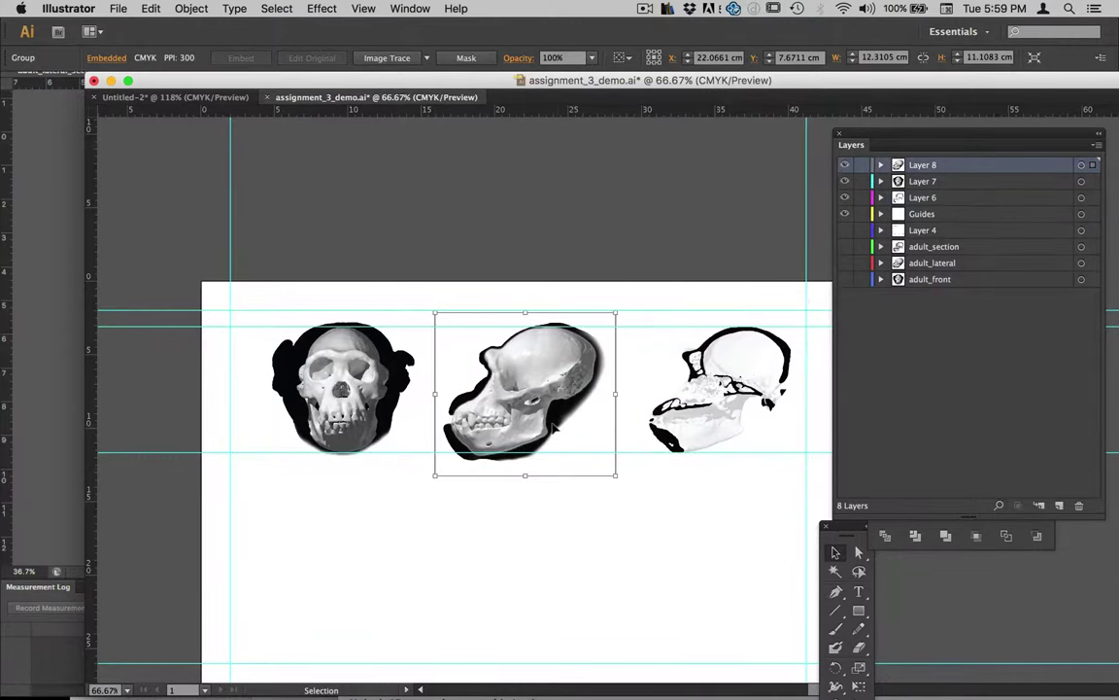
pyautogui.press('super+1')
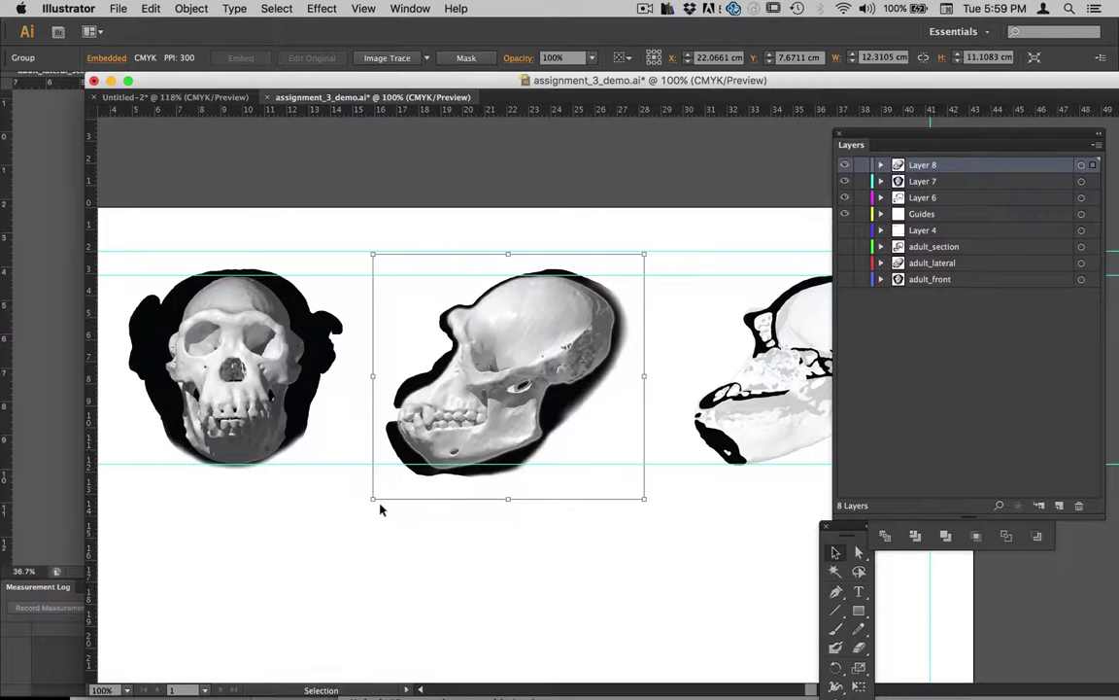
pyautogui.moveTo(372, 495); pyautogui.dragTo(375, 490)
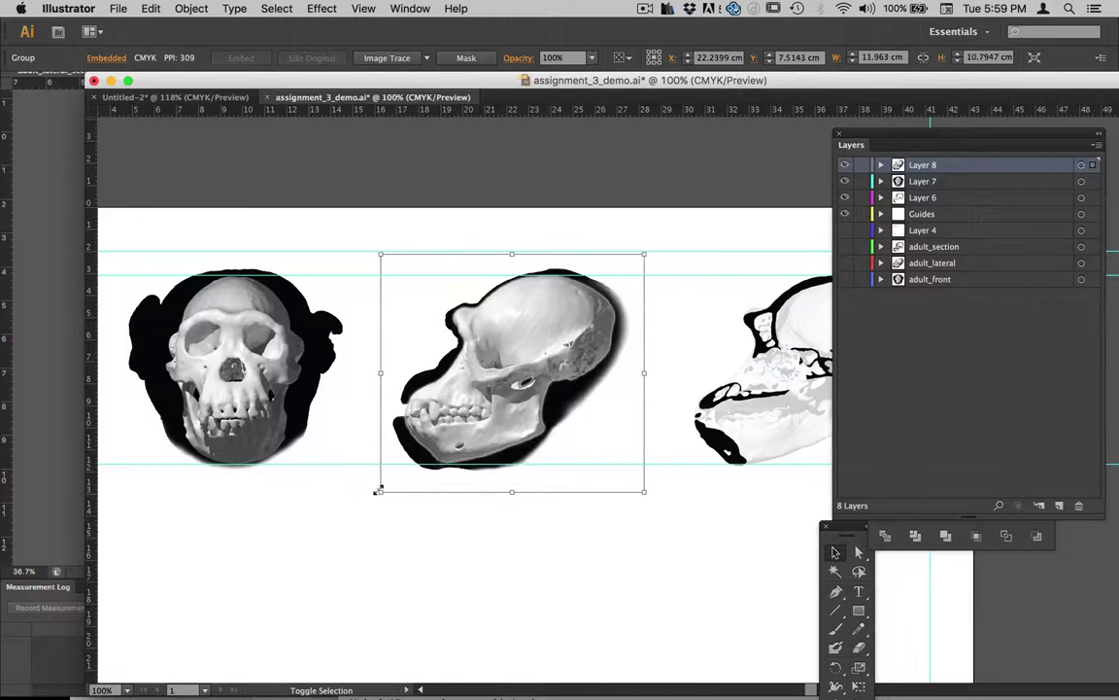
pyautogui.moveTo(377, 490); pyautogui.dragTo(378, 493)
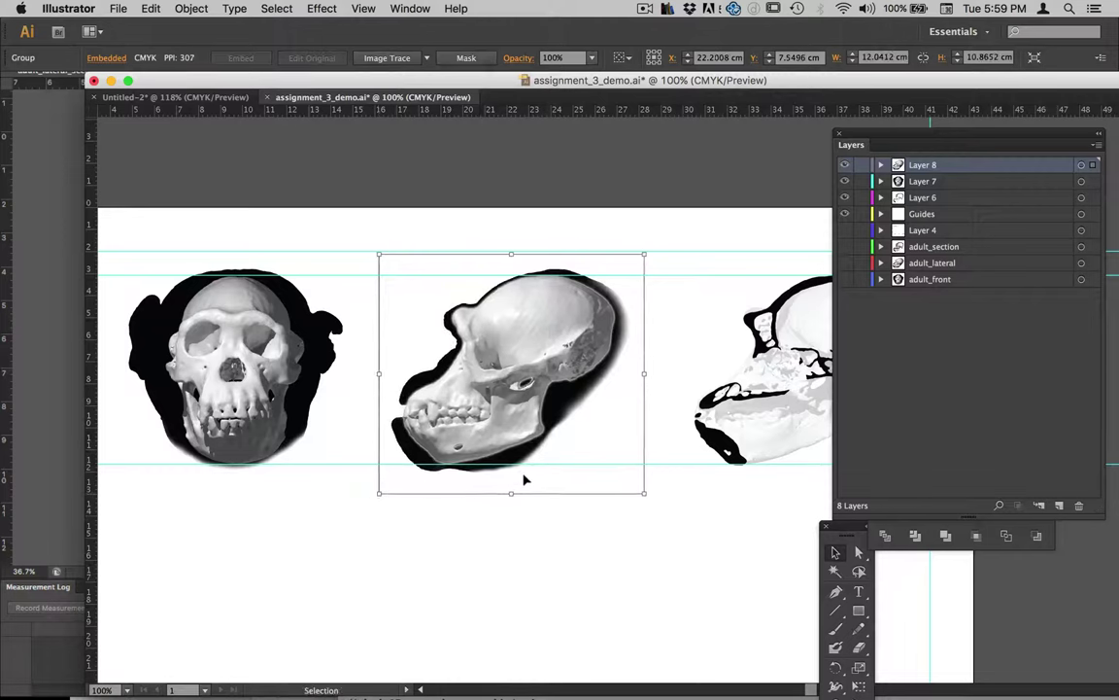
pyautogui.press('Down')
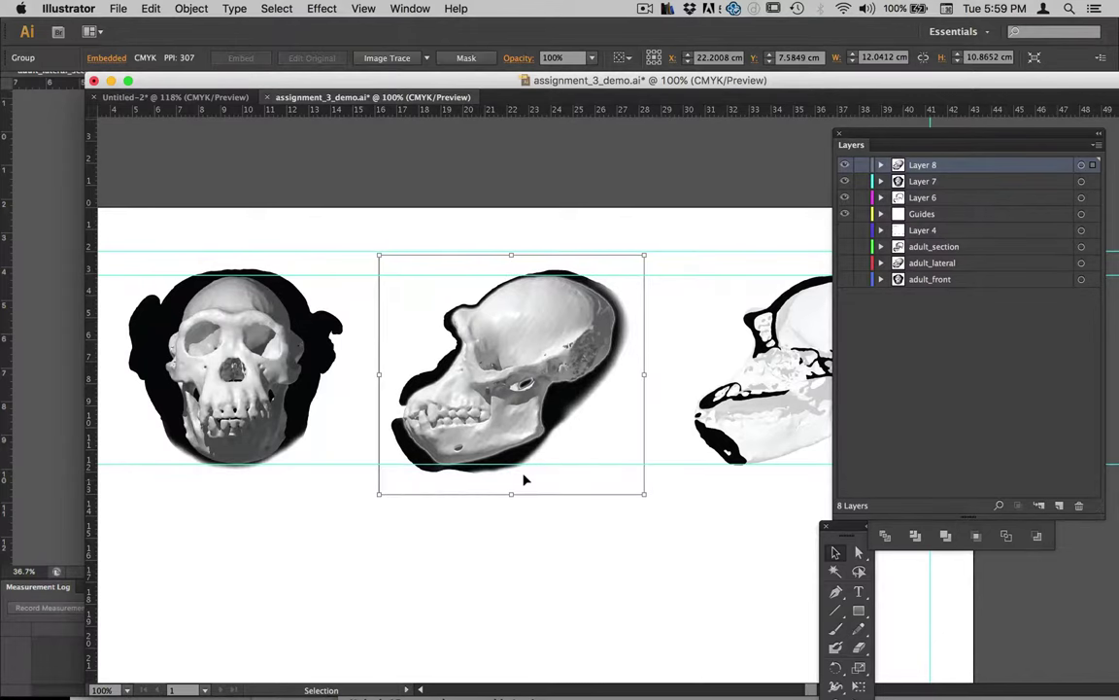
pyautogui.click(566, 565)
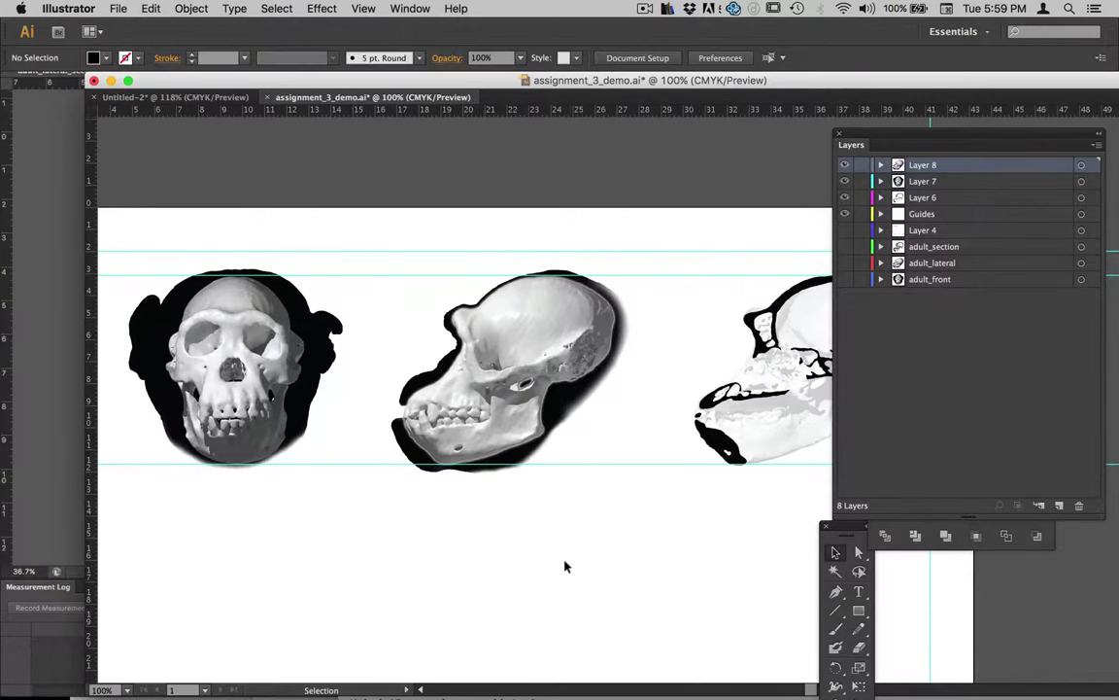
pyautogui.moveTo(1108, 469)
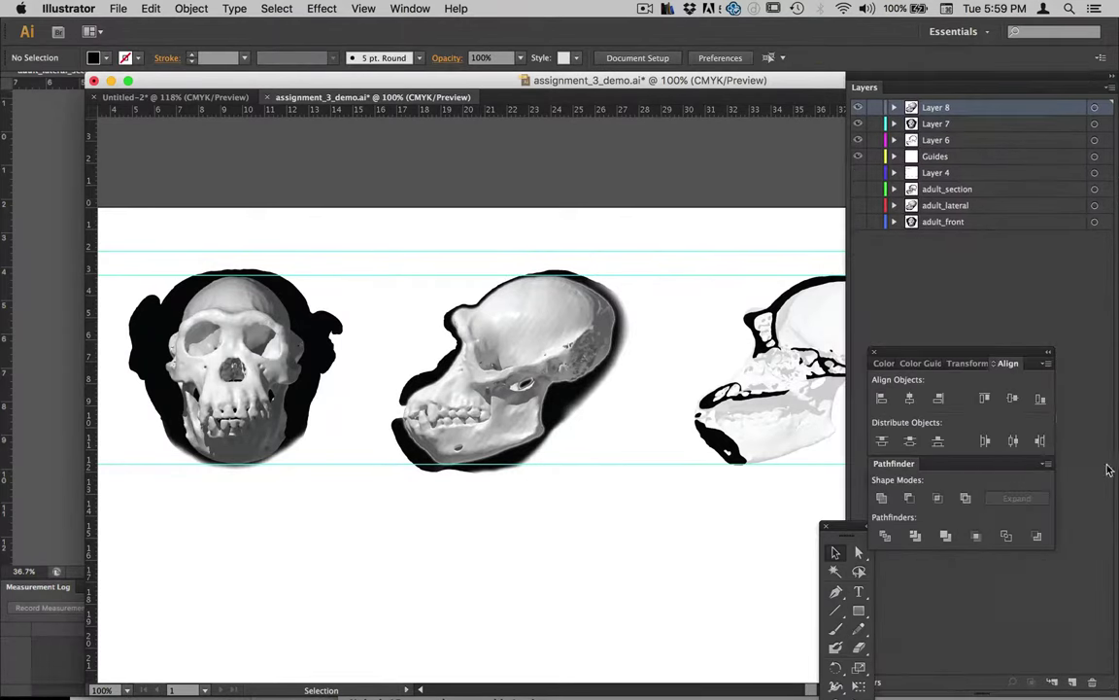
pyautogui.press('space')
pyautogui.click(188, 97)
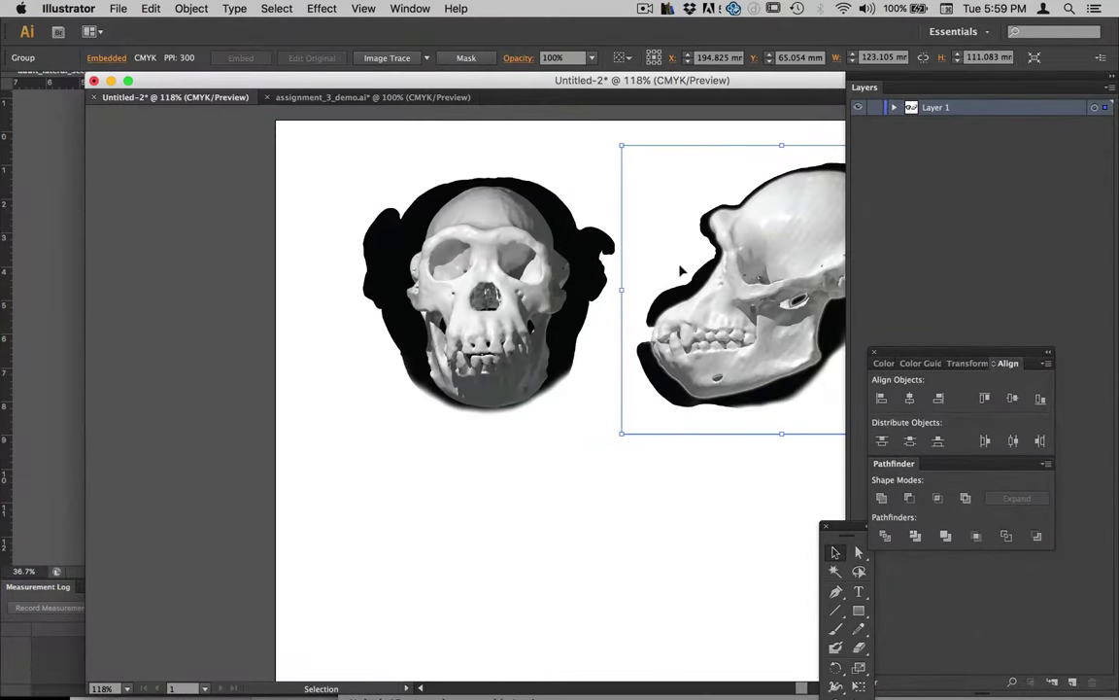
pyautogui.click(332, 97)
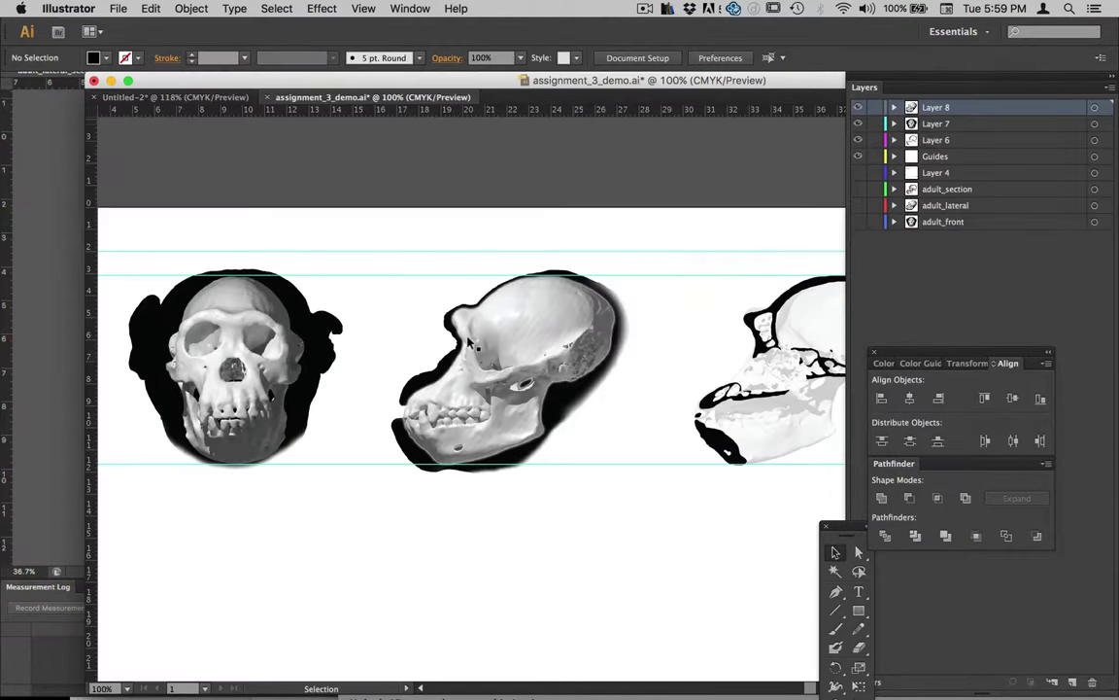
# Move the document window sideways to show the whole artboard and turn on the visibility of Layer 4
pyautogui.press('super+minus')
pyautogui.press('super+minus')
pyautogui.moveTo(1017, 690)
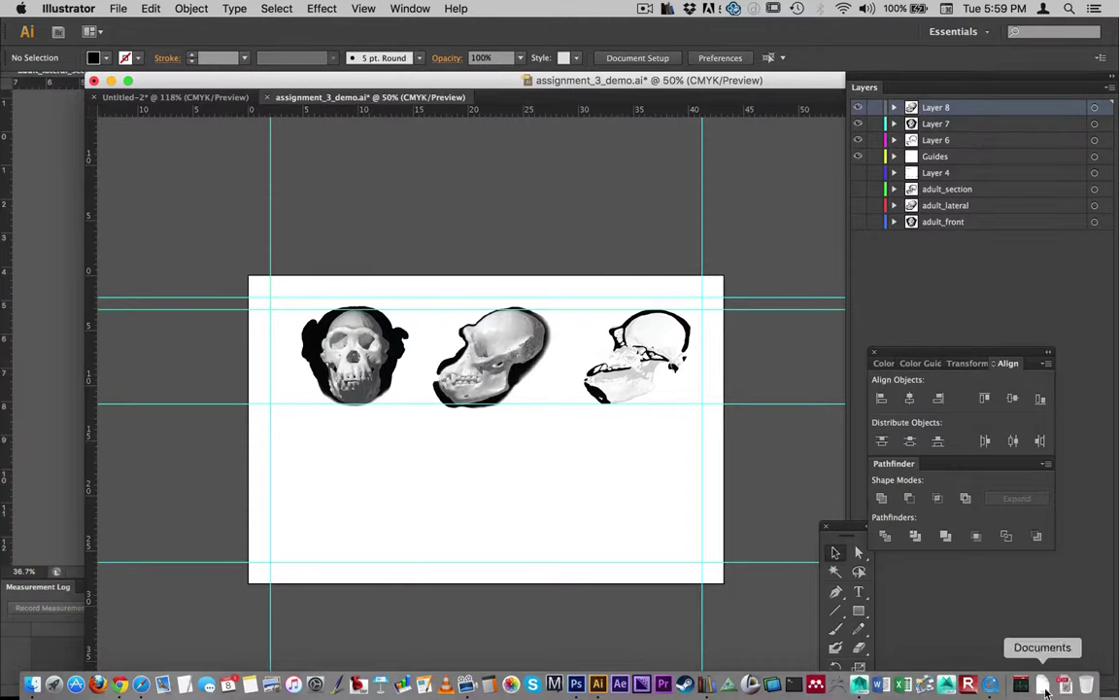
pyautogui.moveTo(475, 81); pyautogui.dragTo(400, 88)
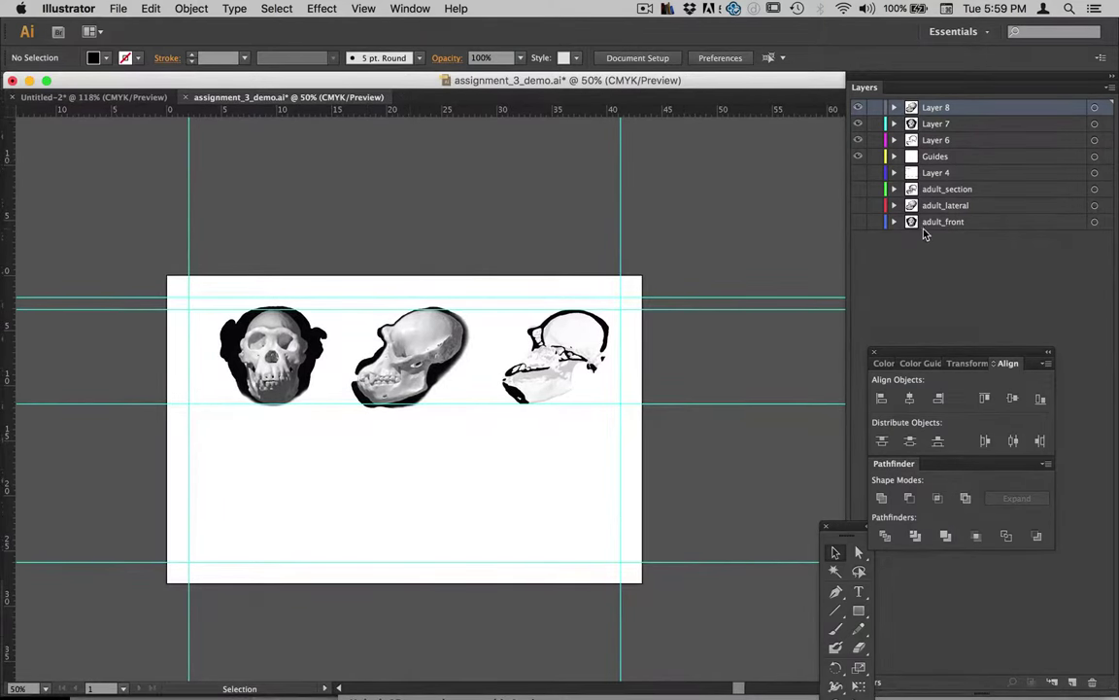
pyautogui.click(858, 172)
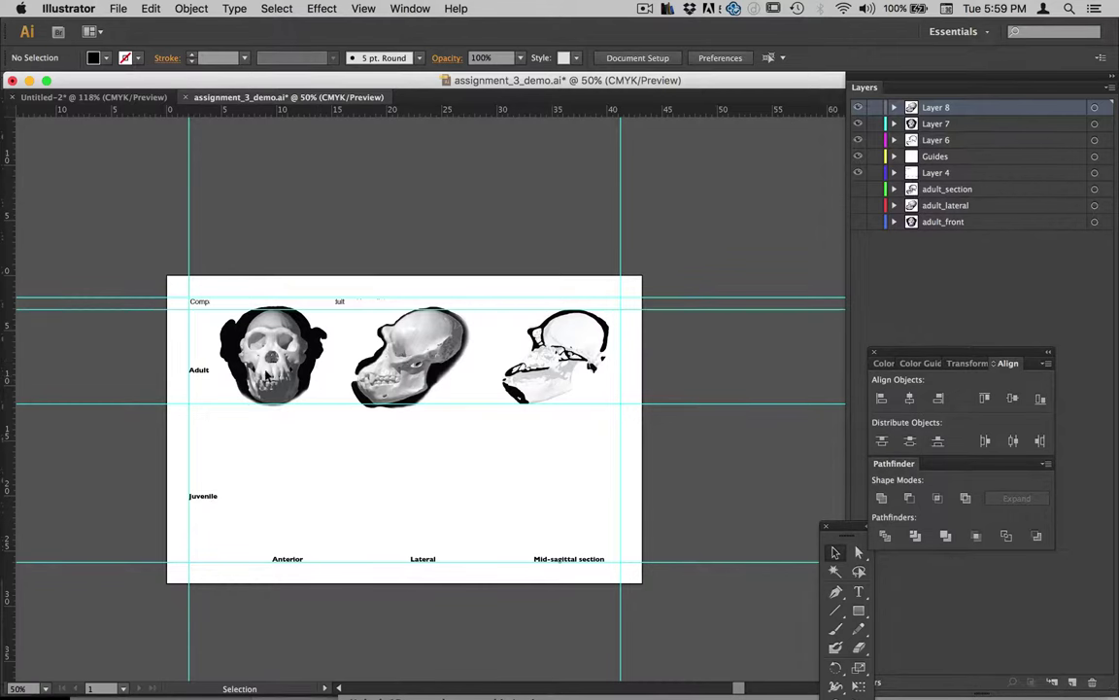
# Move the front, lateral and section skulls down together by about 1.8 cm, clear of the plate title
pyautogui.click(248, 340)
pyautogui.keyDown('shift'); pyautogui.click(379, 328); pyautogui.keyUp('shift')
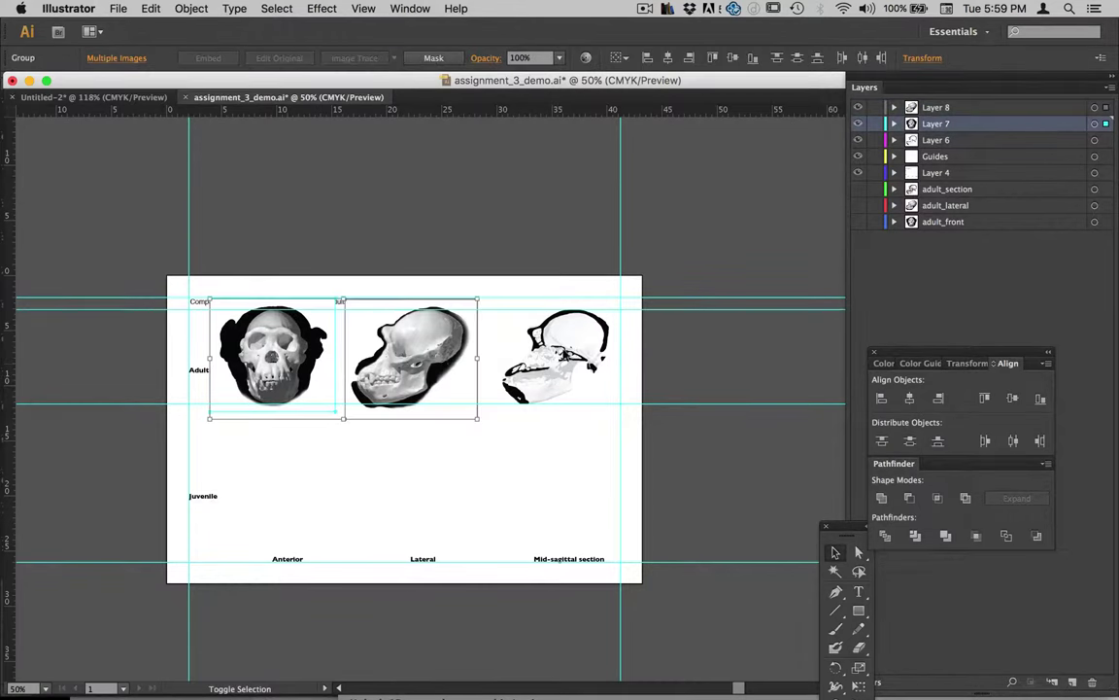
pyautogui.keyDown('shift'); pyautogui.click(512, 321); pyautogui.keyUp('shift')
pyautogui.moveTo(509, 321); pyautogui.dragTo(508, 336)
pyautogui.keyDown('shift'); pyautogui.click(510, 333); pyautogui.keyUp('shift')
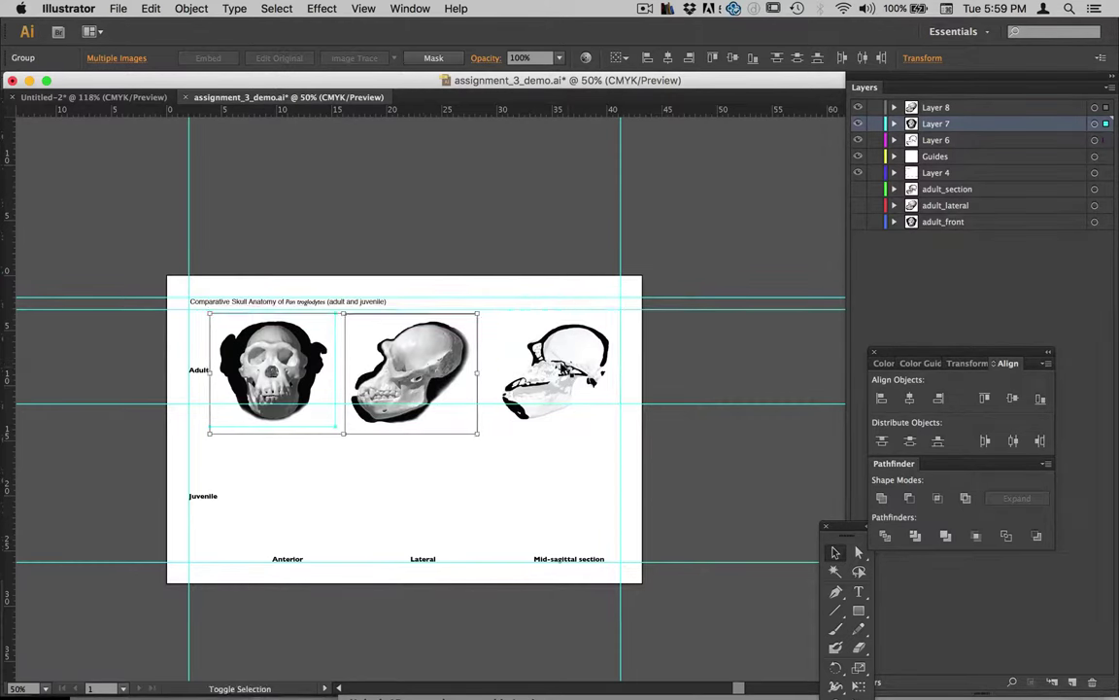
pyautogui.keyDown('shift'); pyautogui.click(508, 333); pyautogui.keyUp('shift')
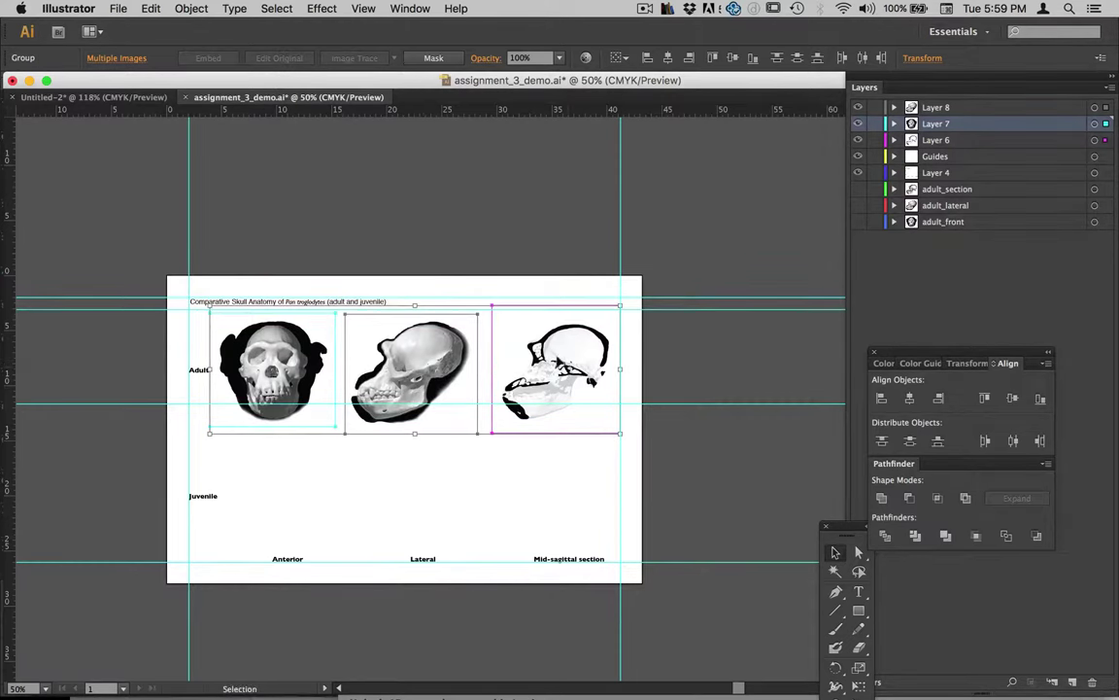
pyautogui.moveTo(508, 333); pyautogui.dragTo(508, 339)
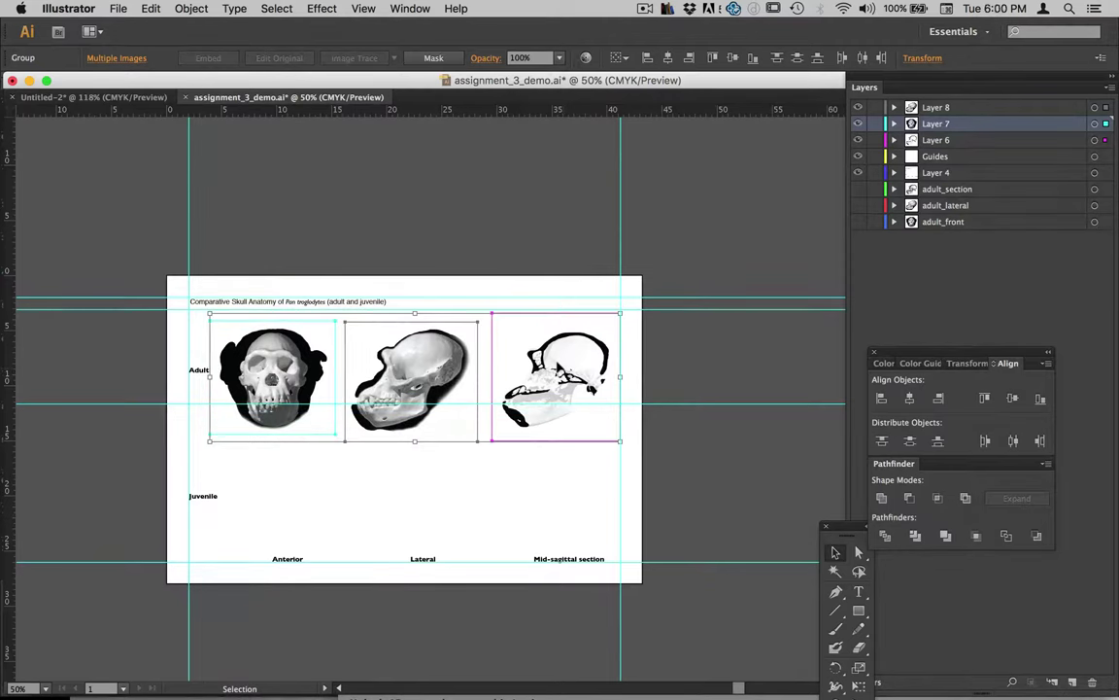
pyautogui.moveTo(559, 369); pyautogui.dragTo(558, 366)
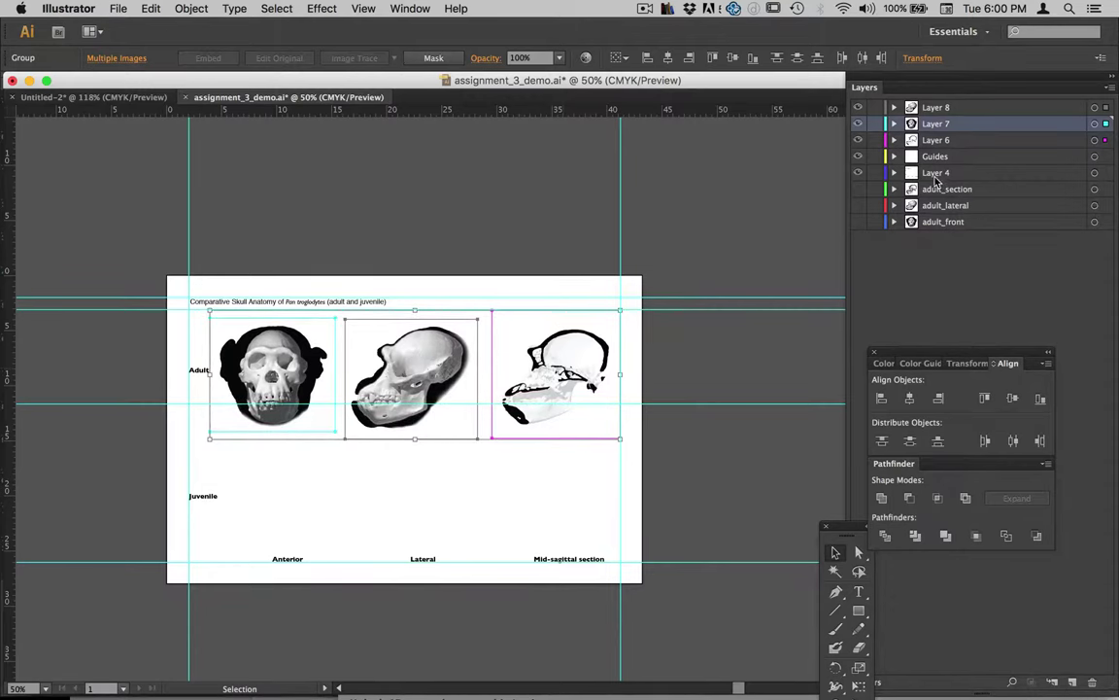
# Move Layer 4, which holds the title and labels, to the top of the layer stack and deselect everything
pyautogui.moveTo(935, 177); pyautogui.dragTo(925, 101)
pyautogui.click(483, 462)
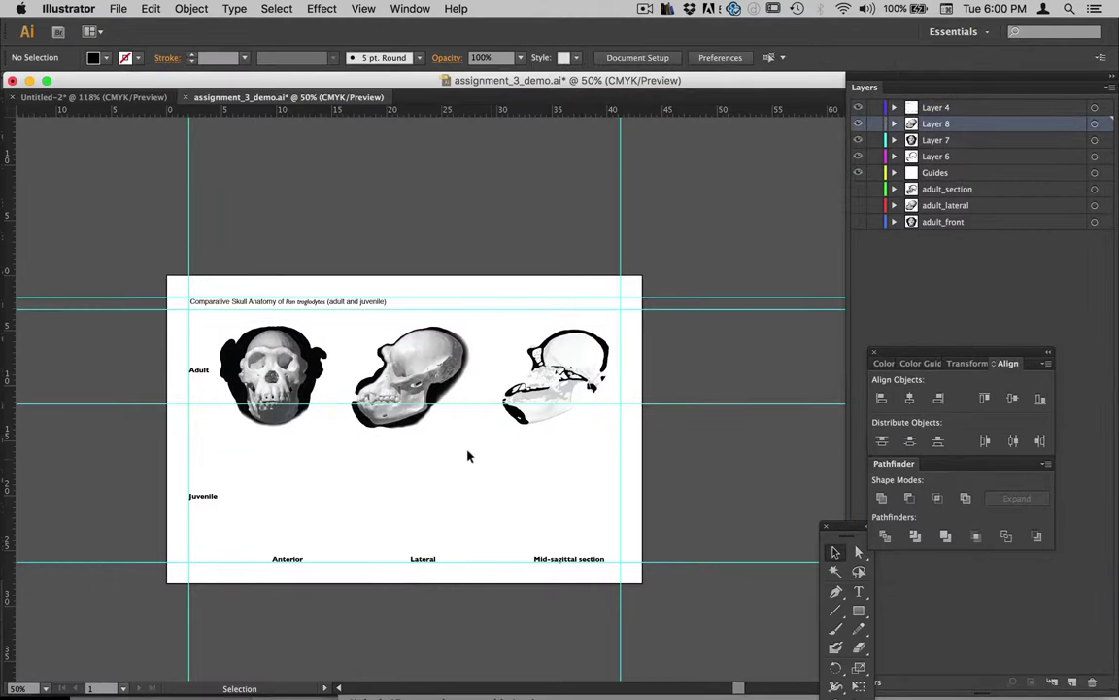
# Set the whole plate title to 22 pt Gill Sans
pyautogui.tripleClick(207, 300)
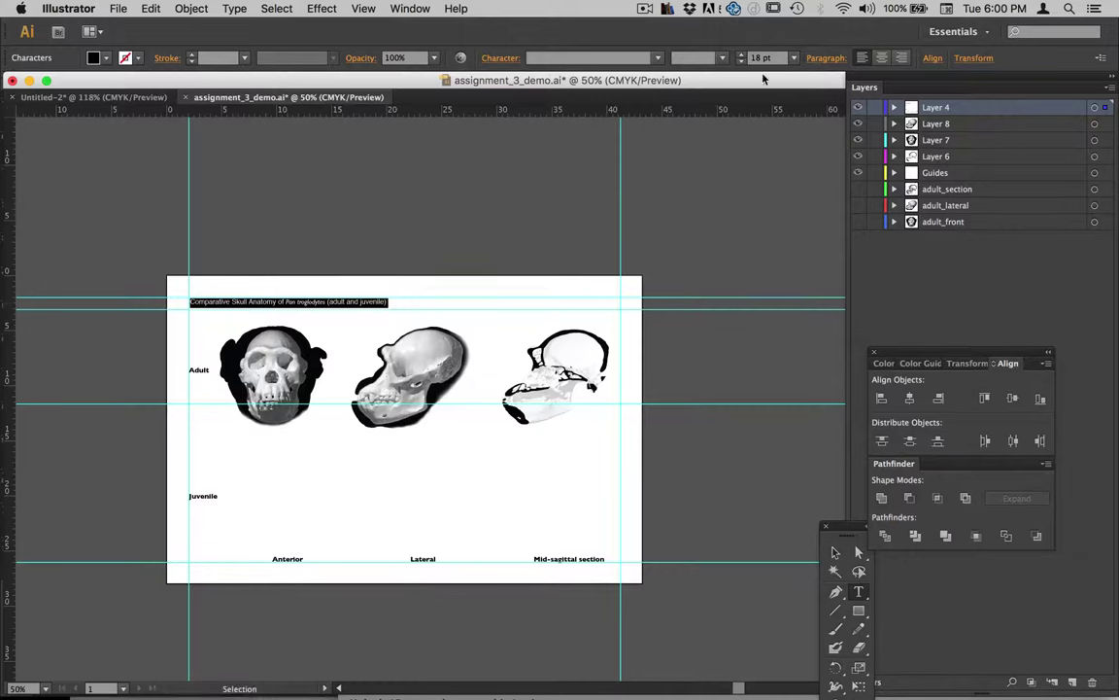
pyautogui.click(741, 54)
pyautogui.click(740, 55)
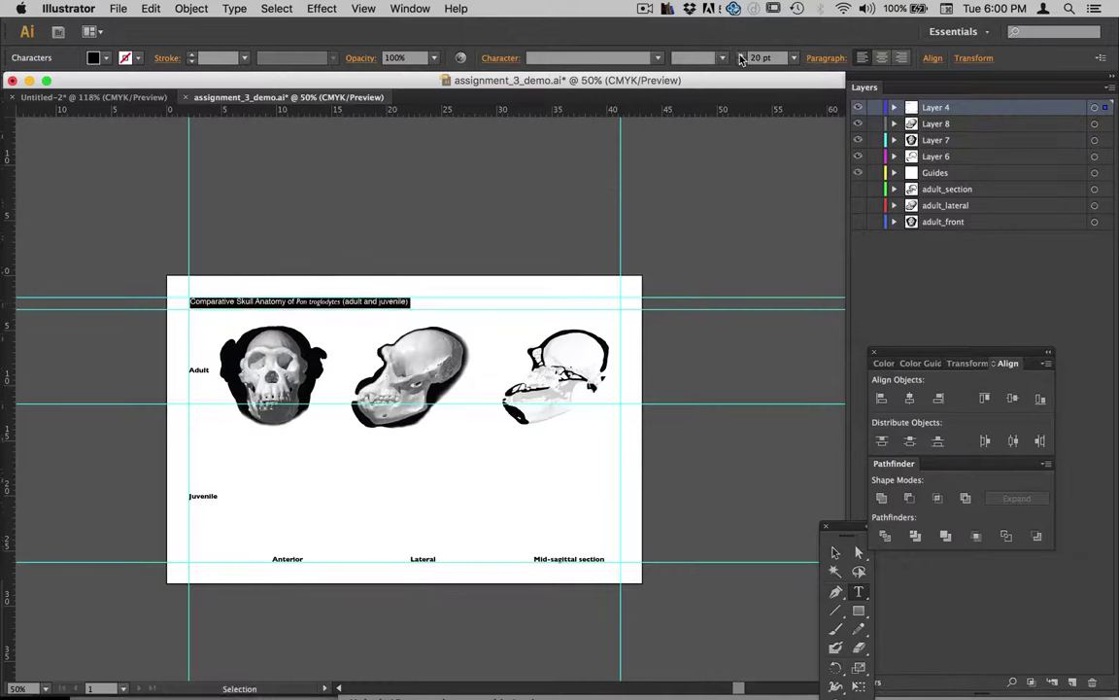
pyautogui.click(740, 55)
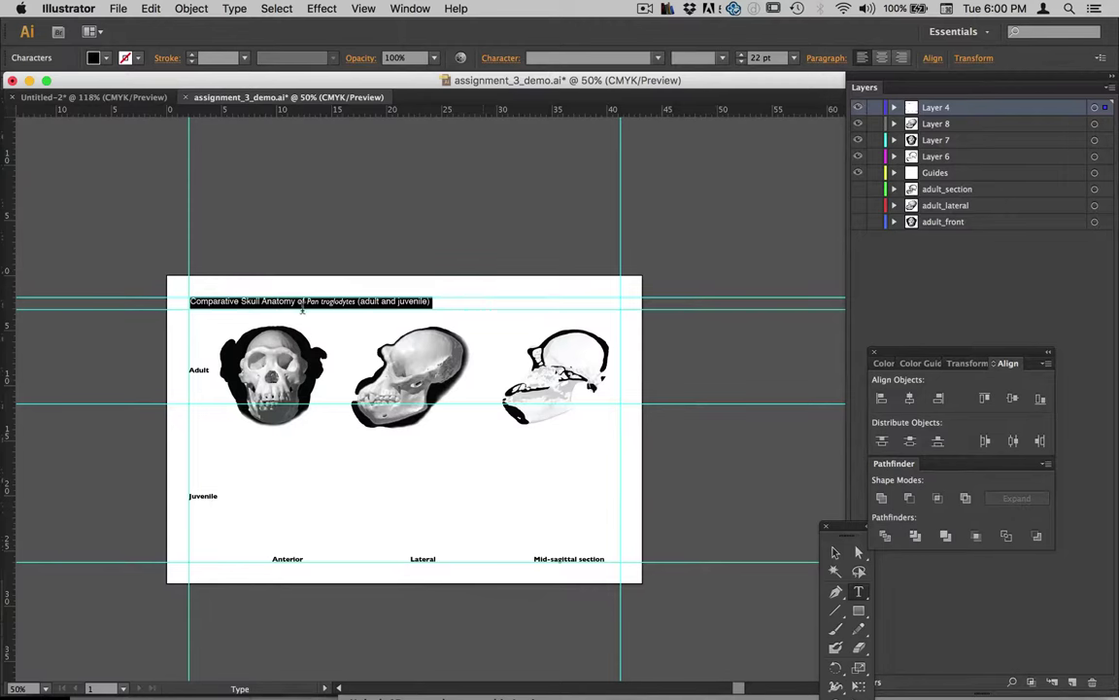
pyautogui.click(662, 59)
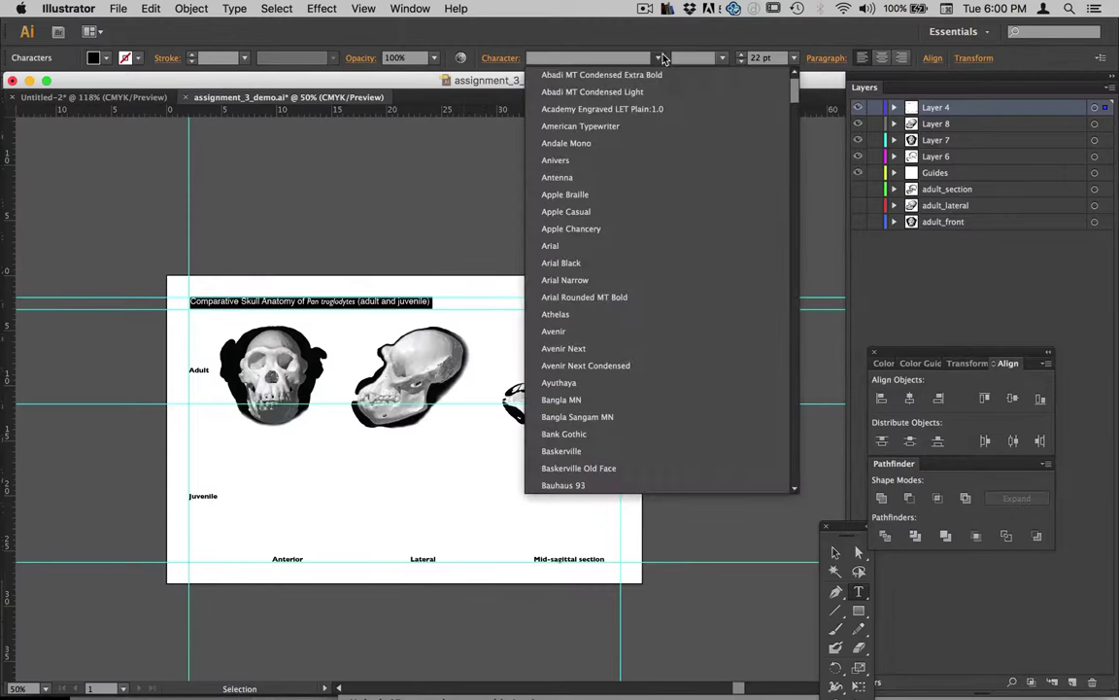
pyautogui.scroll(-15, 638, 404)
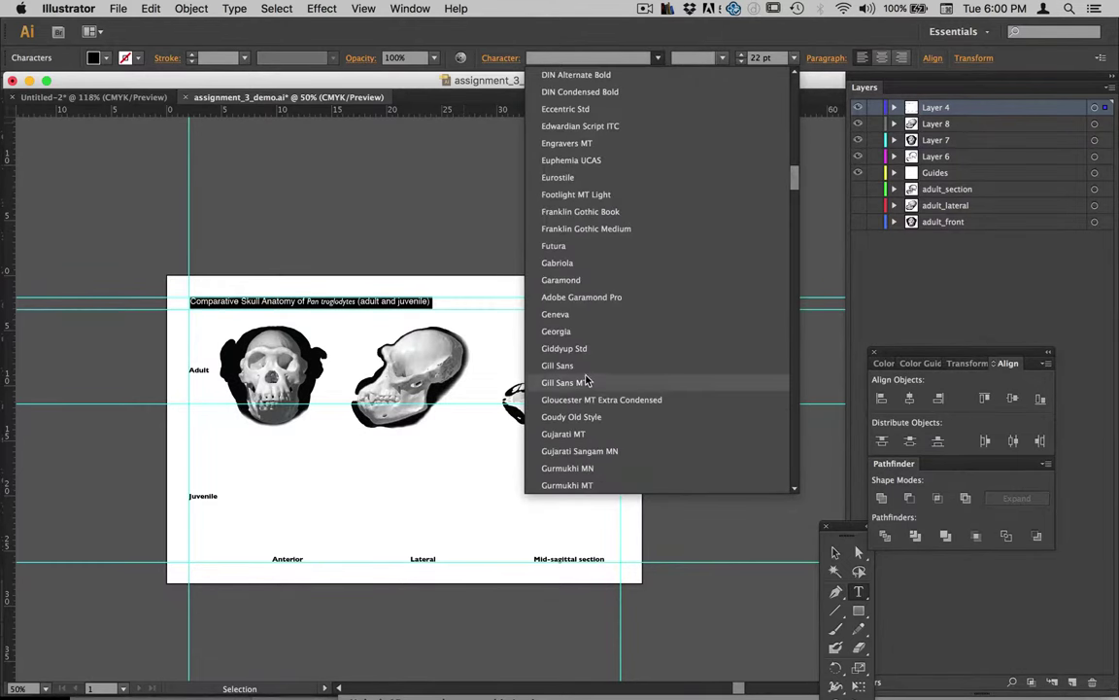
pyautogui.click(573, 365)
# Set the species name "Pan troglodytes" in the plate title to the Italic font style
pyautogui.click(300, 302)
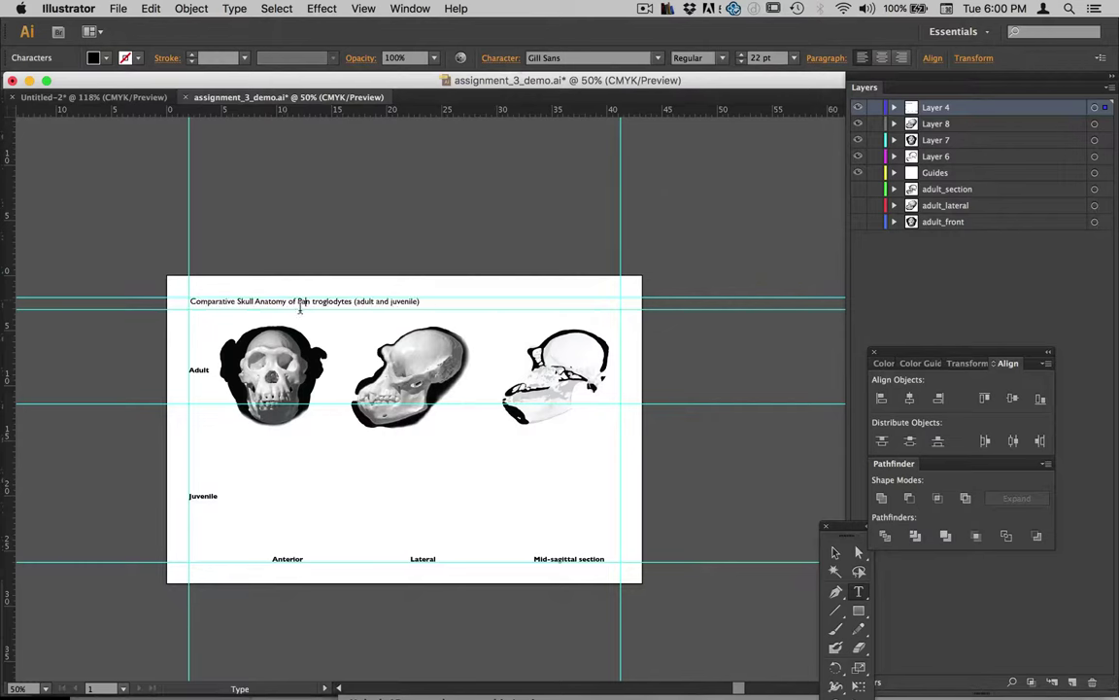
pyautogui.moveTo(294, 301); pyautogui.dragTo(343, 300)
pyautogui.click(721, 58)
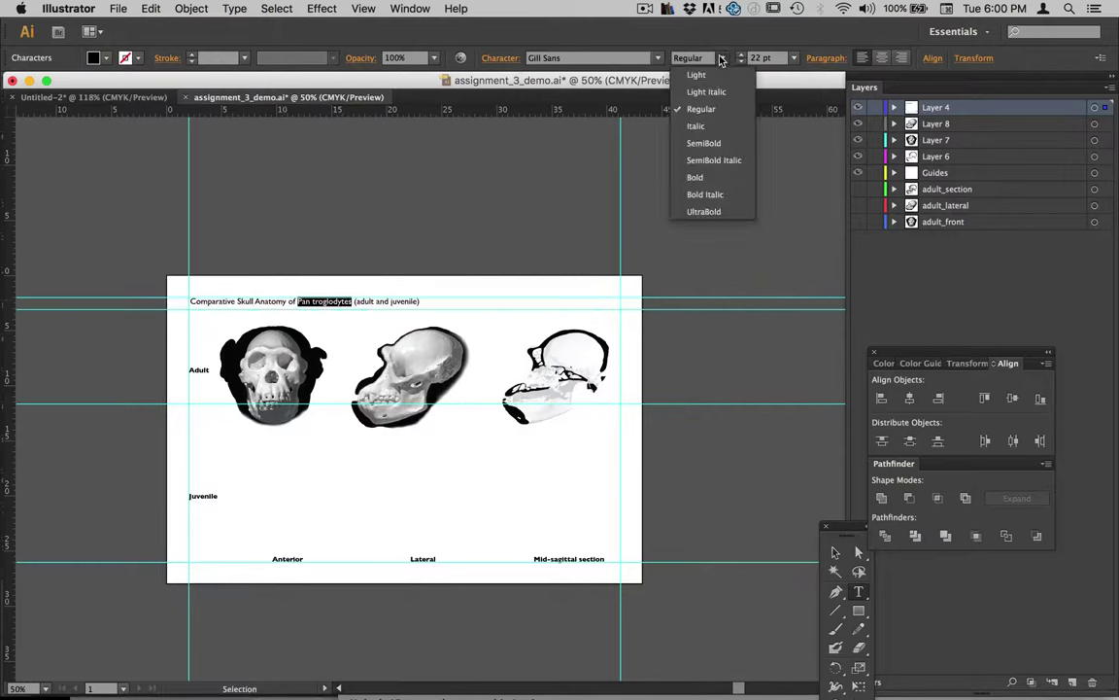
pyautogui.click(697, 126)
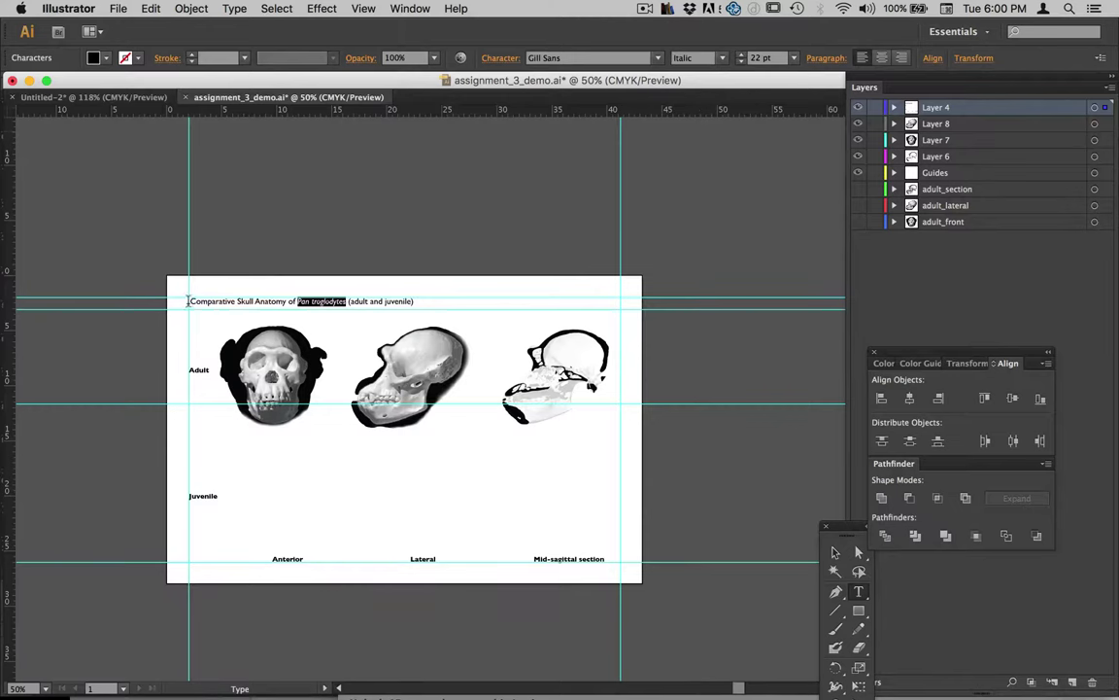
# Set the title portion "Comparative Skull Anatomy of Pan troglodytes" to Gill Sans Bold
pyautogui.moveTo(186, 300); pyautogui.dragTo(346, 302)
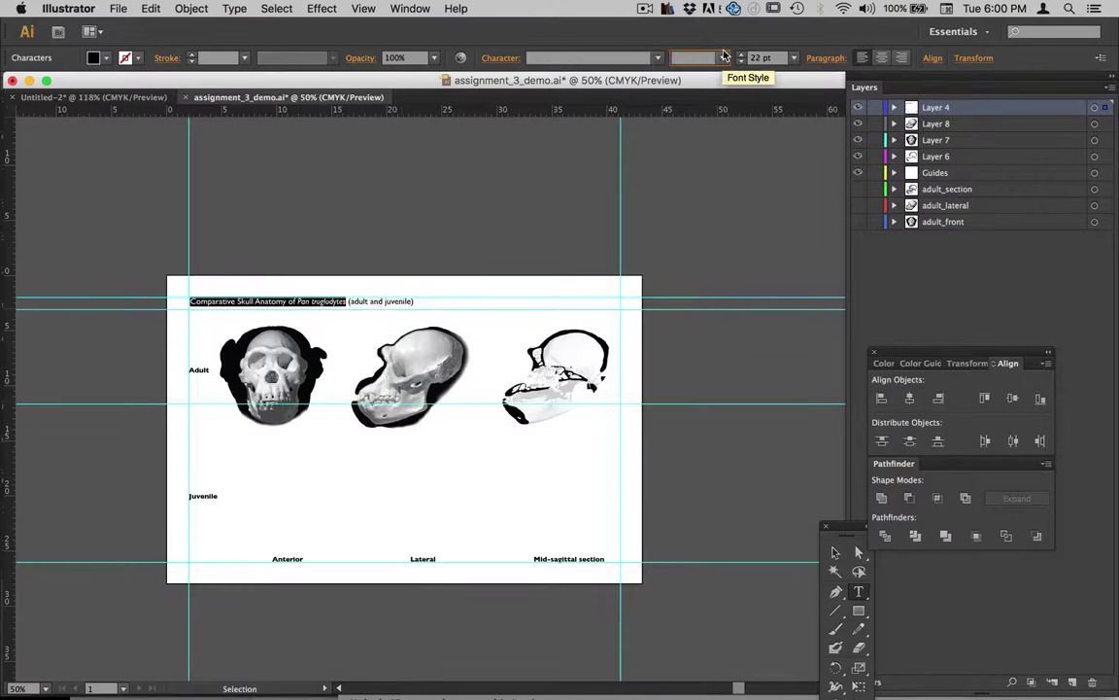
pyautogui.click(659, 58)
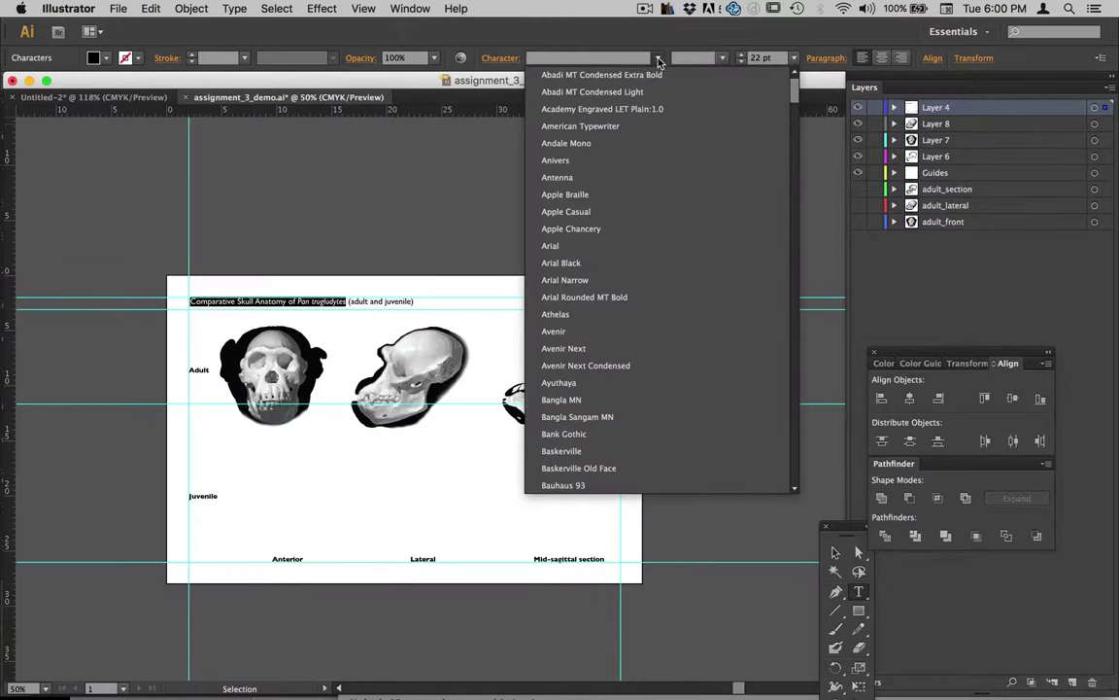
pyautogui.scroll(-20, 589, 409)
pyautogui.scroll(15, 590, 409)
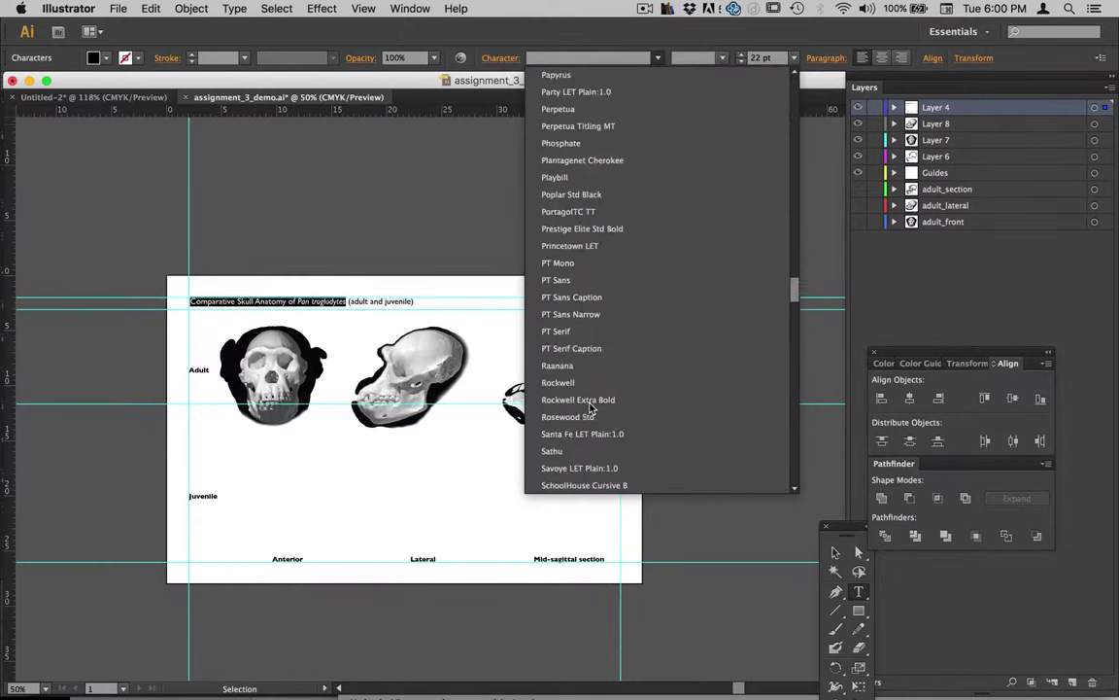
pyautogui.scroll(10, 602, 352)
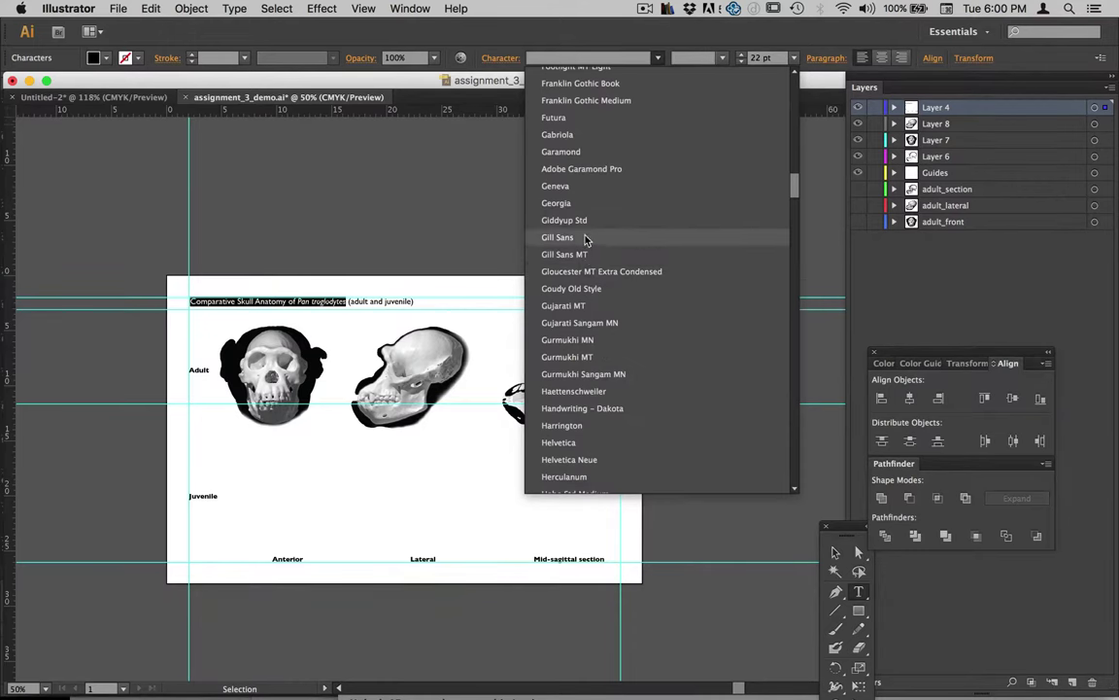
pyautogui.click(642, 238)
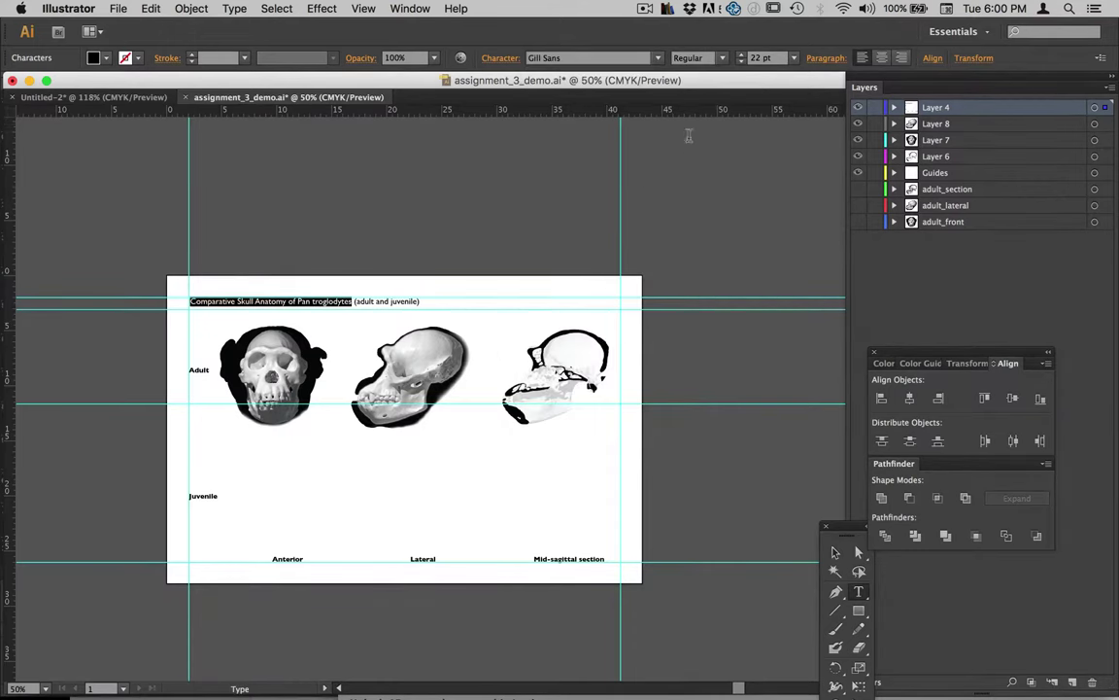
pyautogui.click(722, 57)
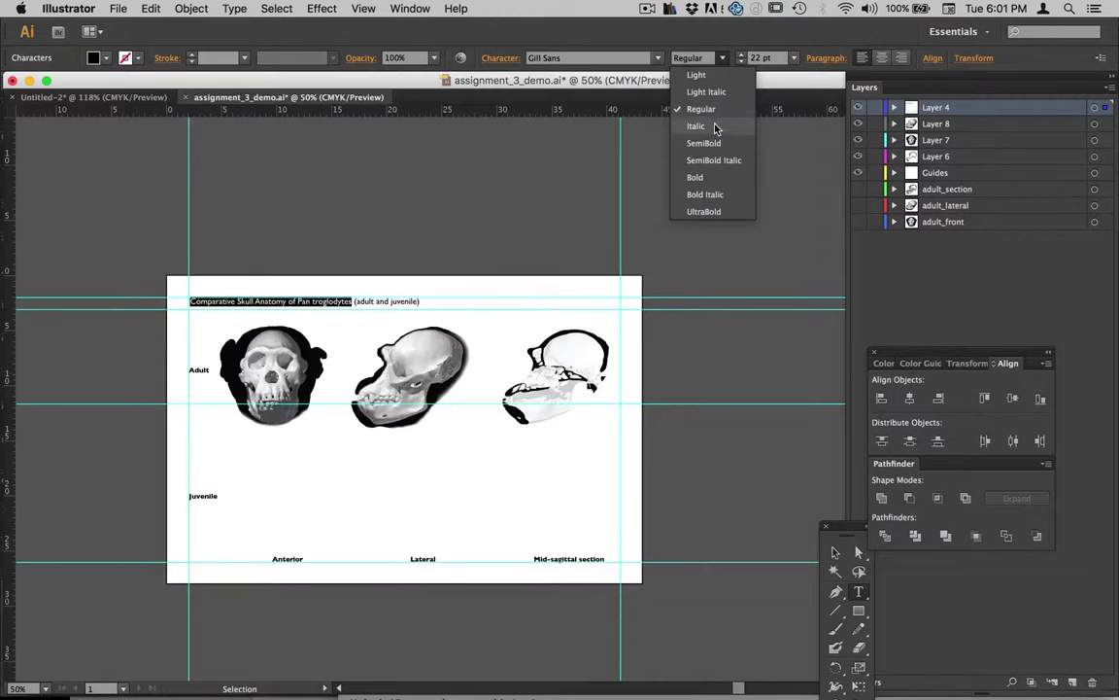
pyautogui.click(716, 180)
# Set the species name "Pan troglodytes" in the bold title to Gill Sans Bold Italic and deselect the text
pyautogui.click(335, 303)
pyautogui.moveTo(326, 301); pyautogui.dragTo(398, 301)
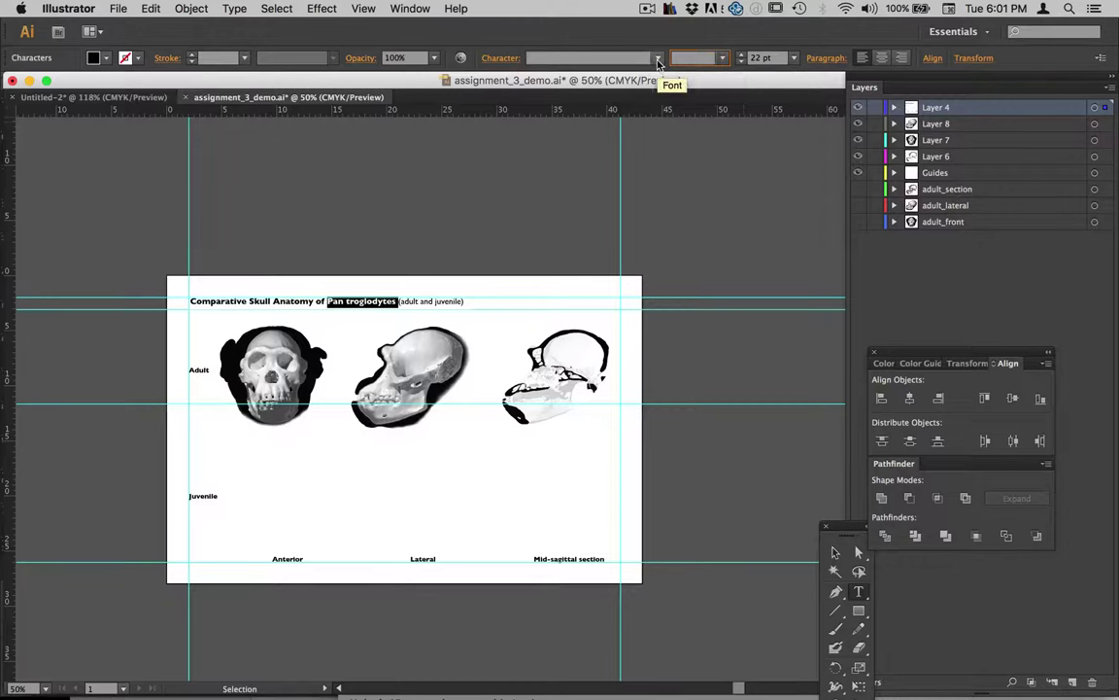
pyautogui.click(591, 56)
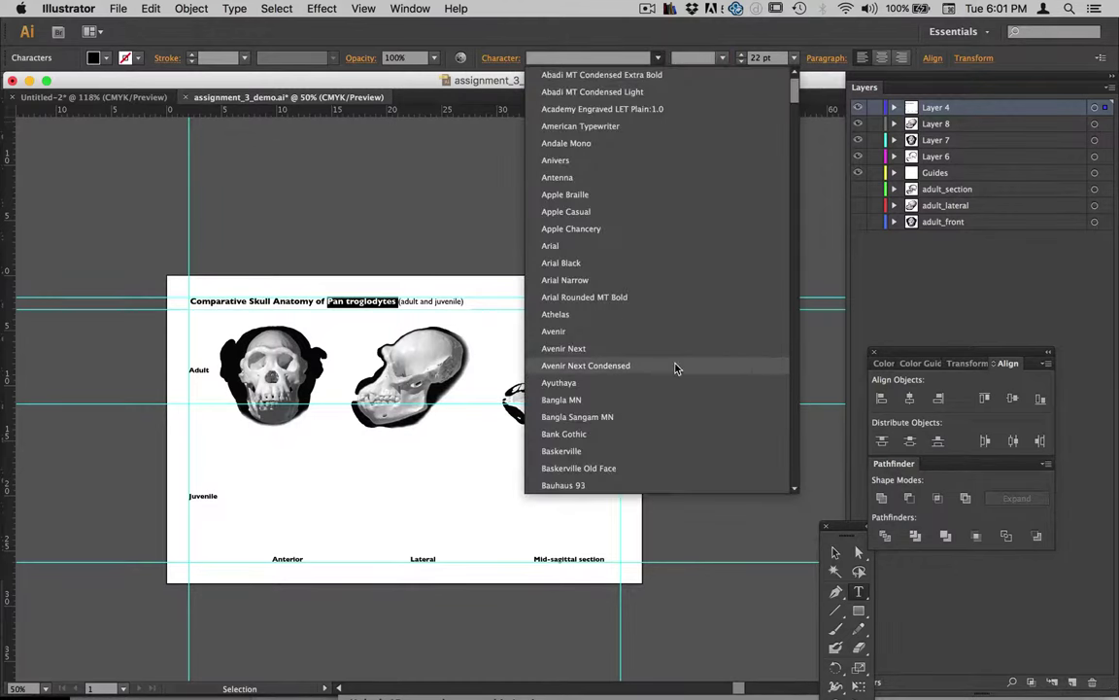
pyautogui.moveTo(795, 94); pyautogui.dragTo(794, 175)
pyautogui.scroll(-4, 711, 161)
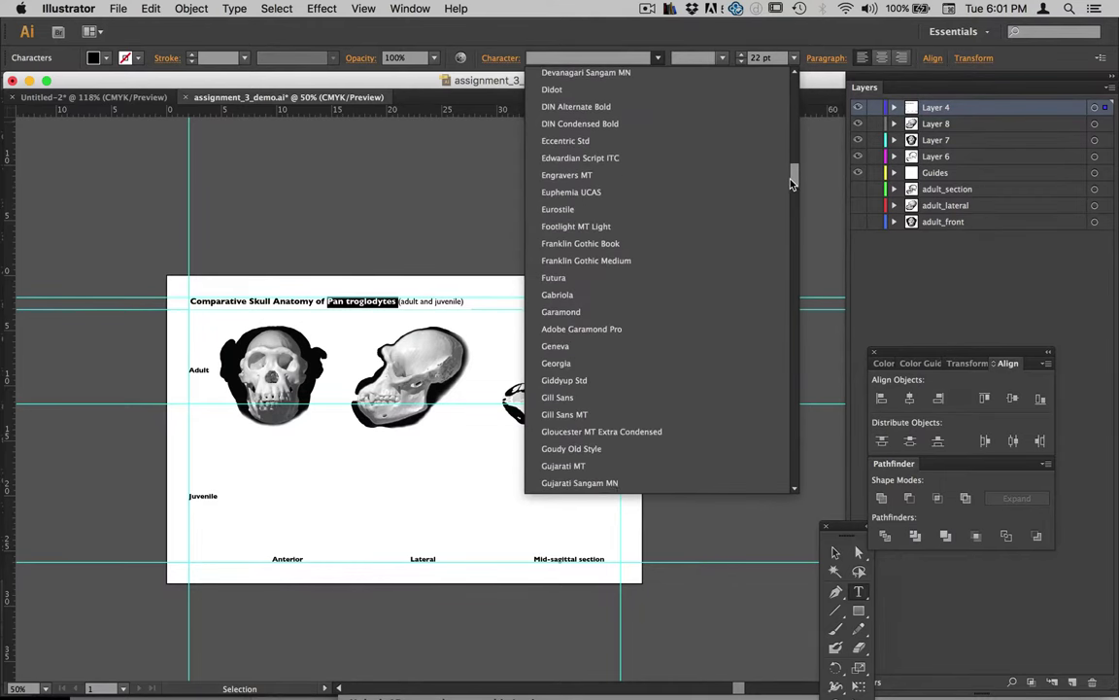
pyautogui.click(559, 313)
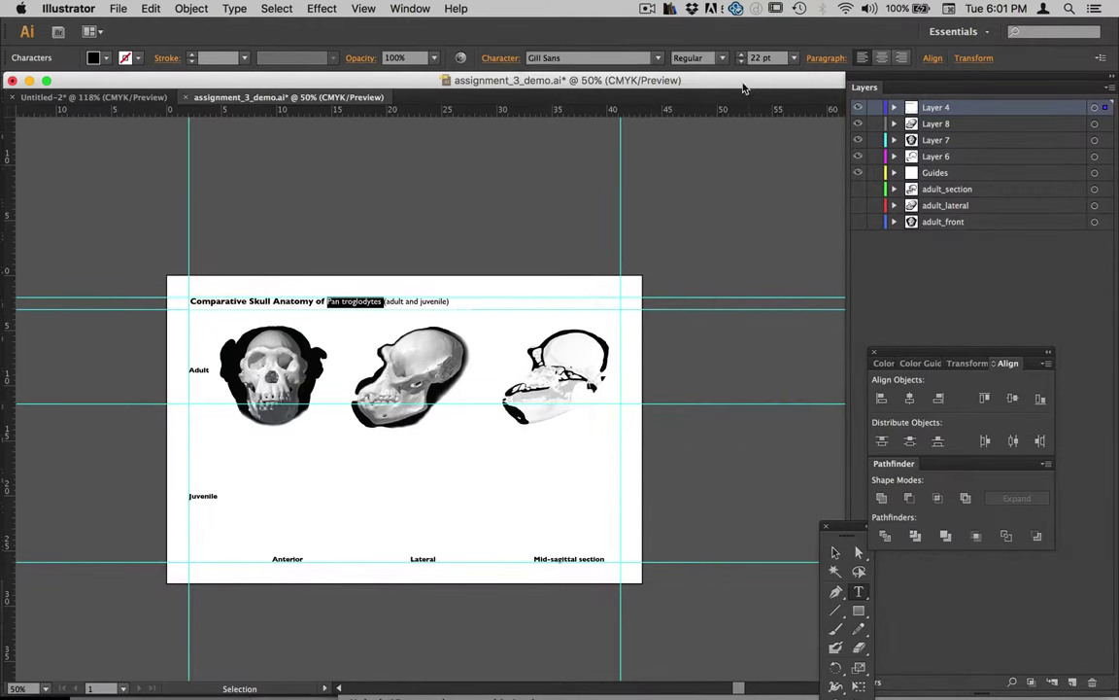
pyautogui.click(698, 58)
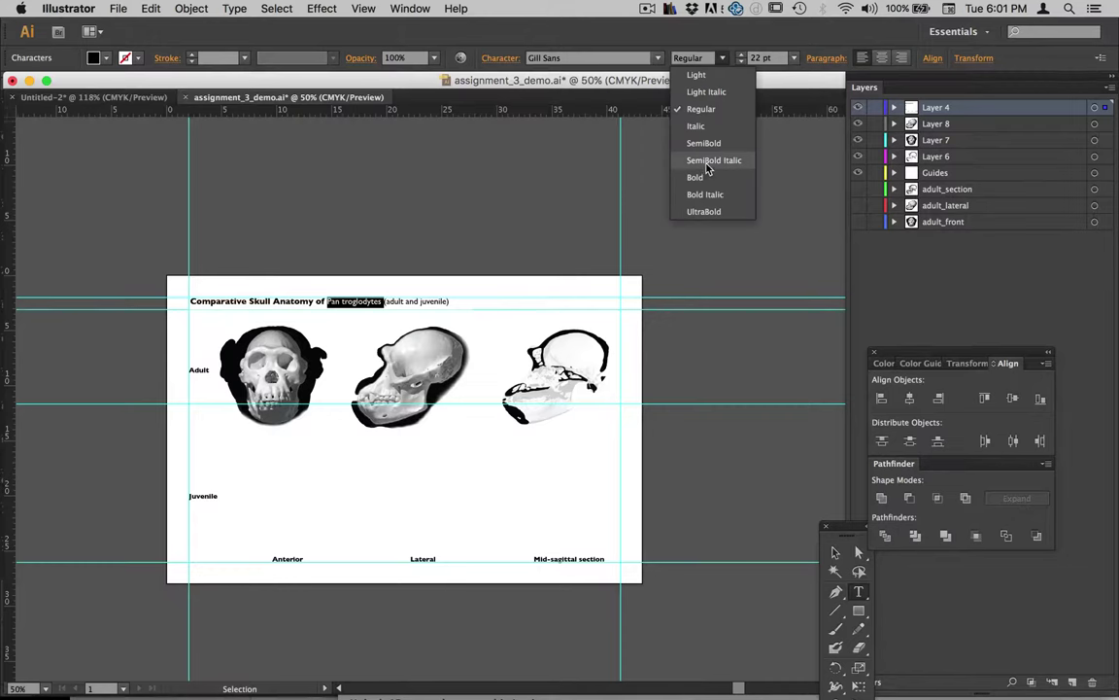
pyautogui.click(708, 194)
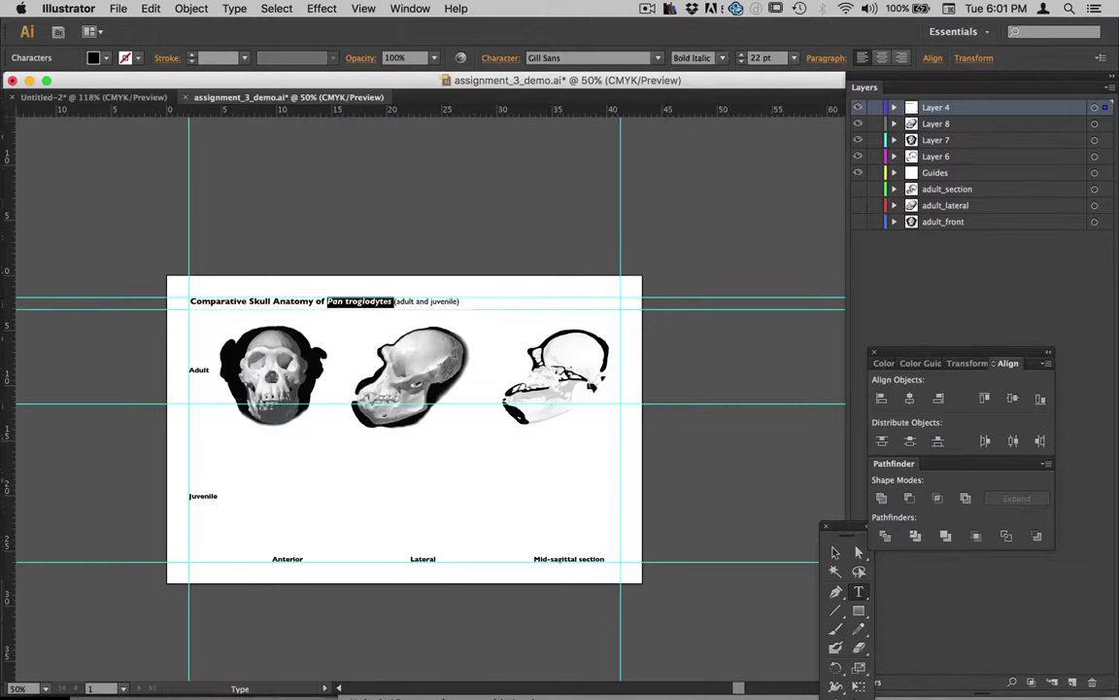
pyautogui.click(410, 317)
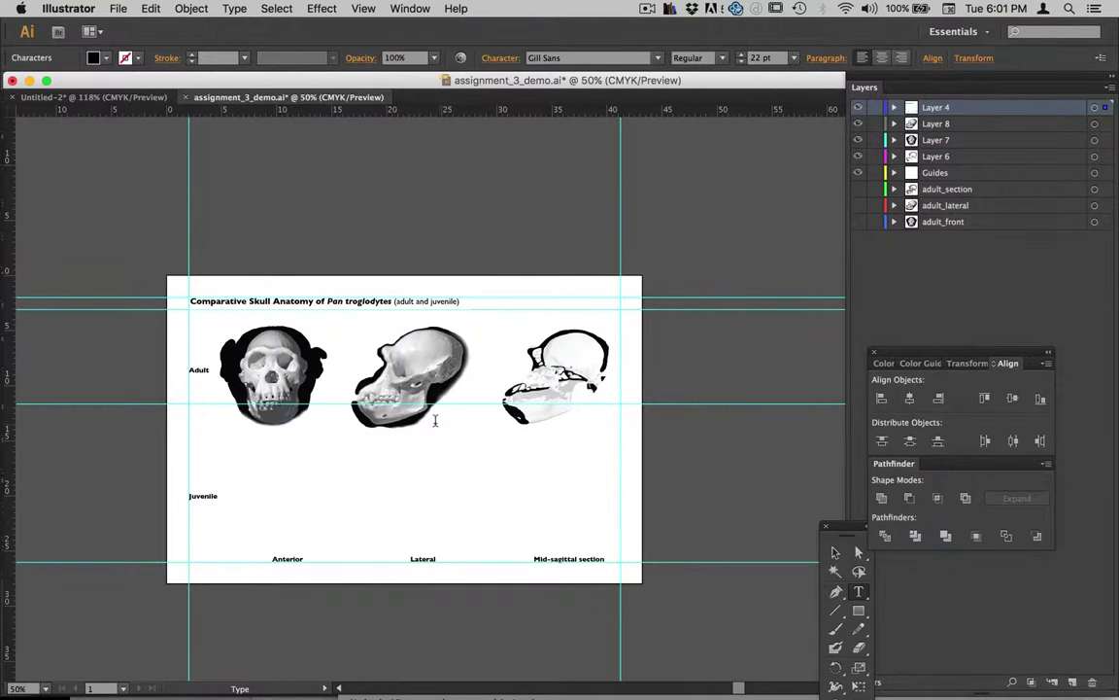
pyautogui.press('super+equal')
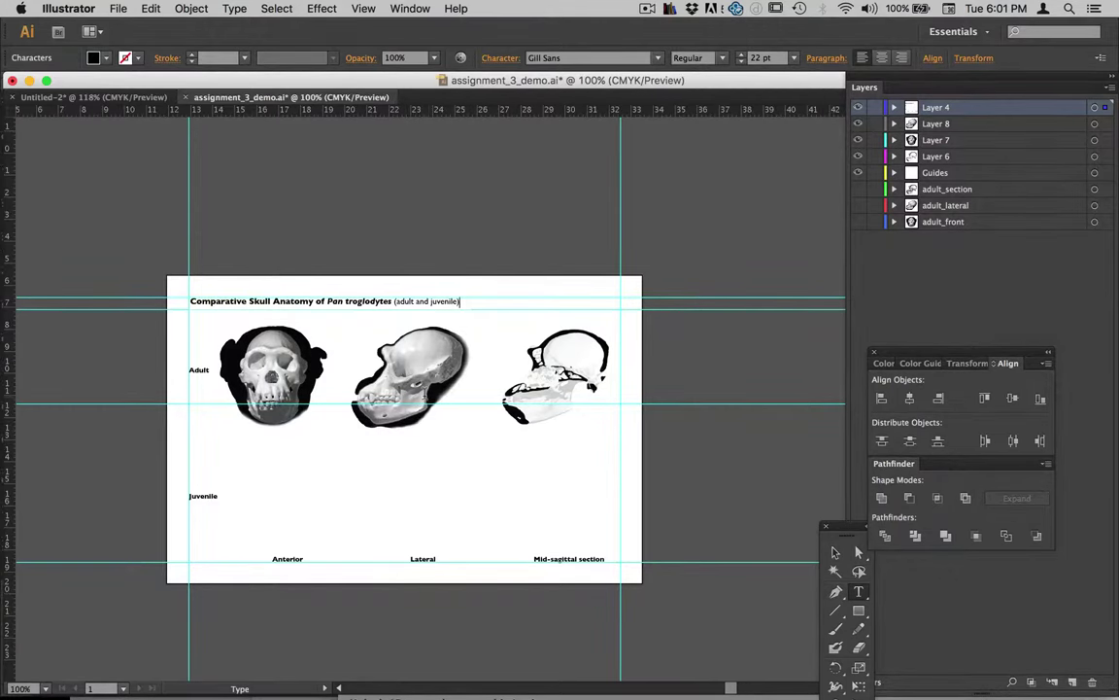
pyautogui.press('super+equal')
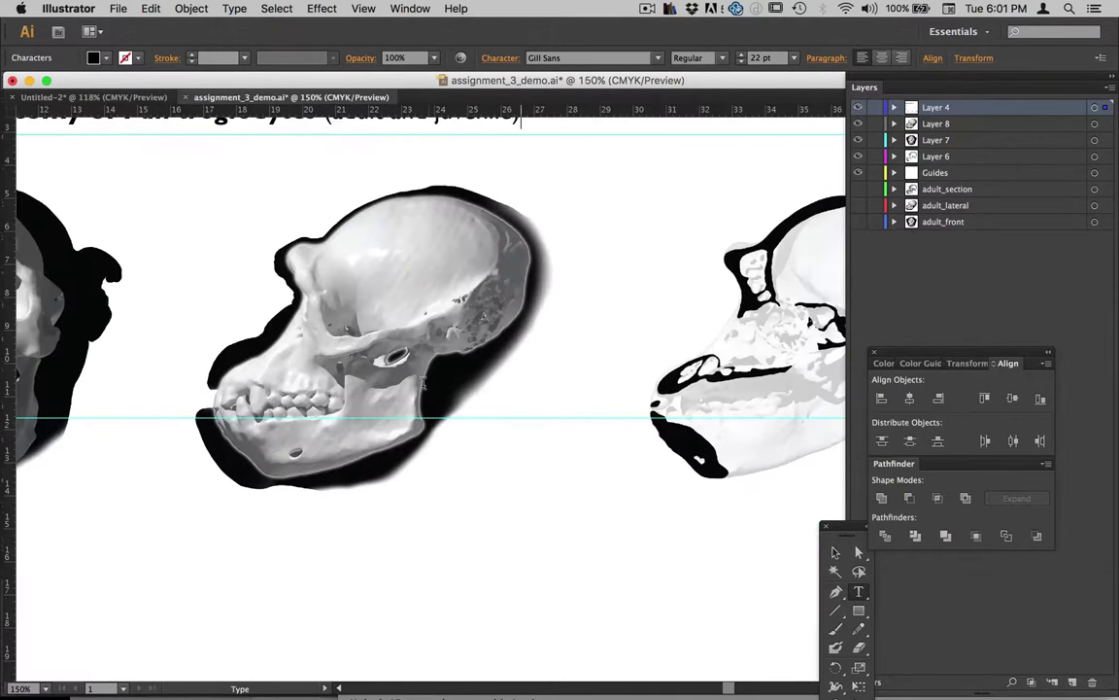
pyautogui.scroll(3, 422, 382)
pyautogui.hotkey('alt', 'Left')
pyautogui.hotkey('alt', 'Left')
pyautogui.hotkey('shift', 'Right')
pyautogui.hotkey('shift', 'Right')
pyautogui.hotkey('shift', 'Right')
pyautogui.press('BackSpace')
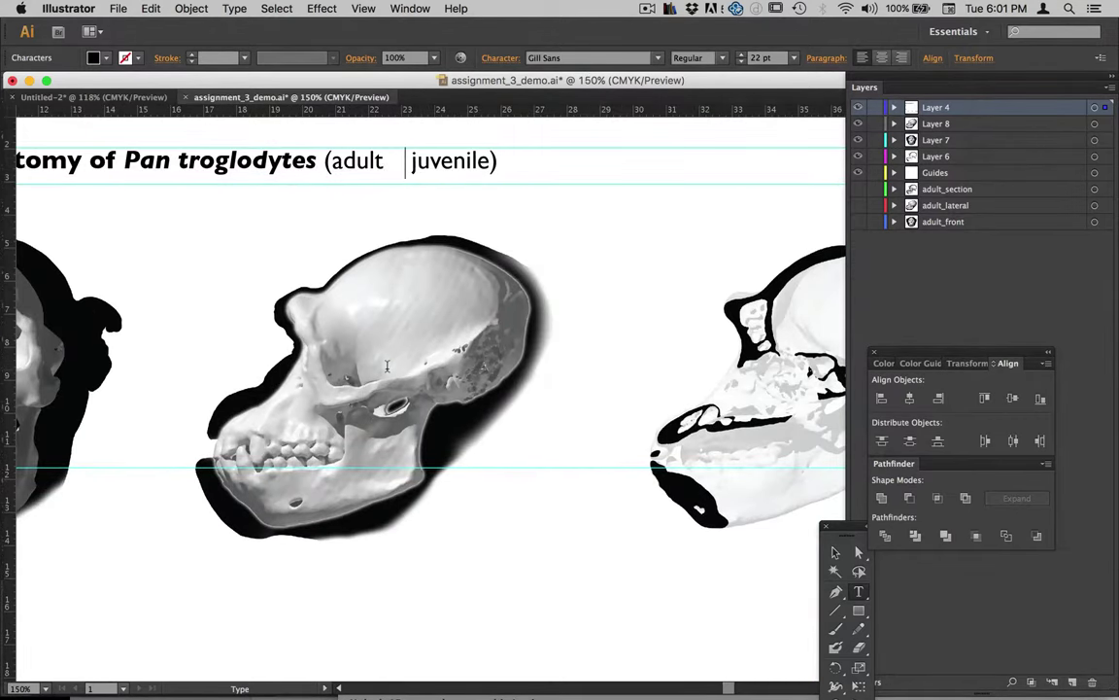
pyautogui.press('super+z')
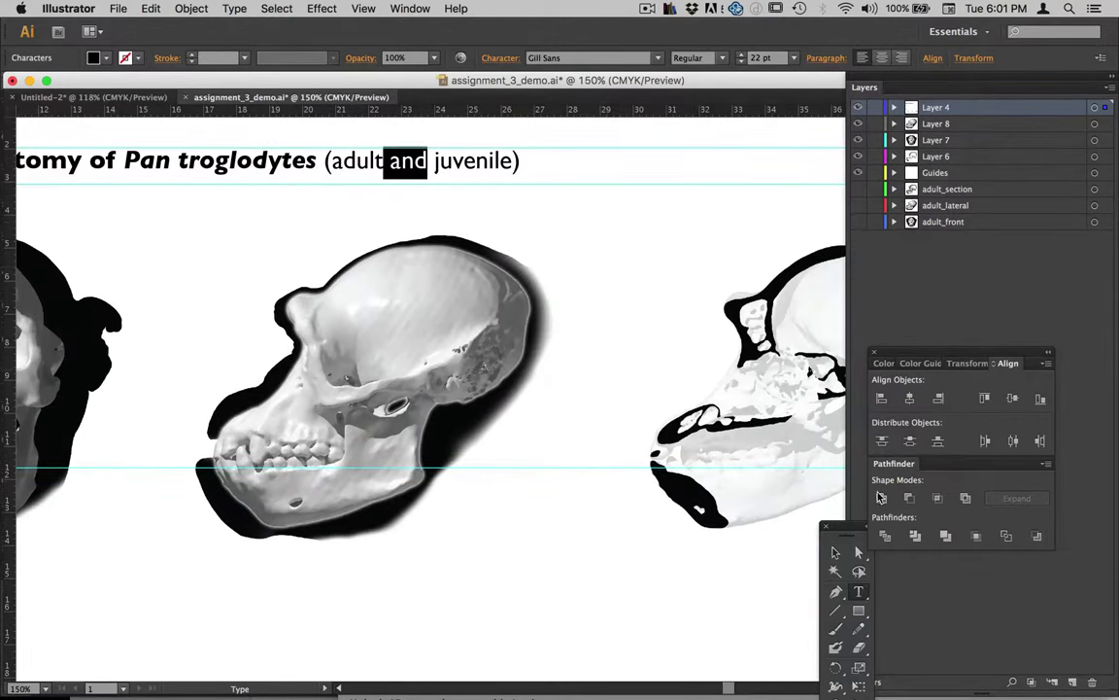
# Move the floating Tools palette higher so all its tools show, and end the title text editing with the Selection tool
pyautogui.moveTo(862, 525); pyautogui.dragTo(920, 334)
pyautogui.click(892, 361)
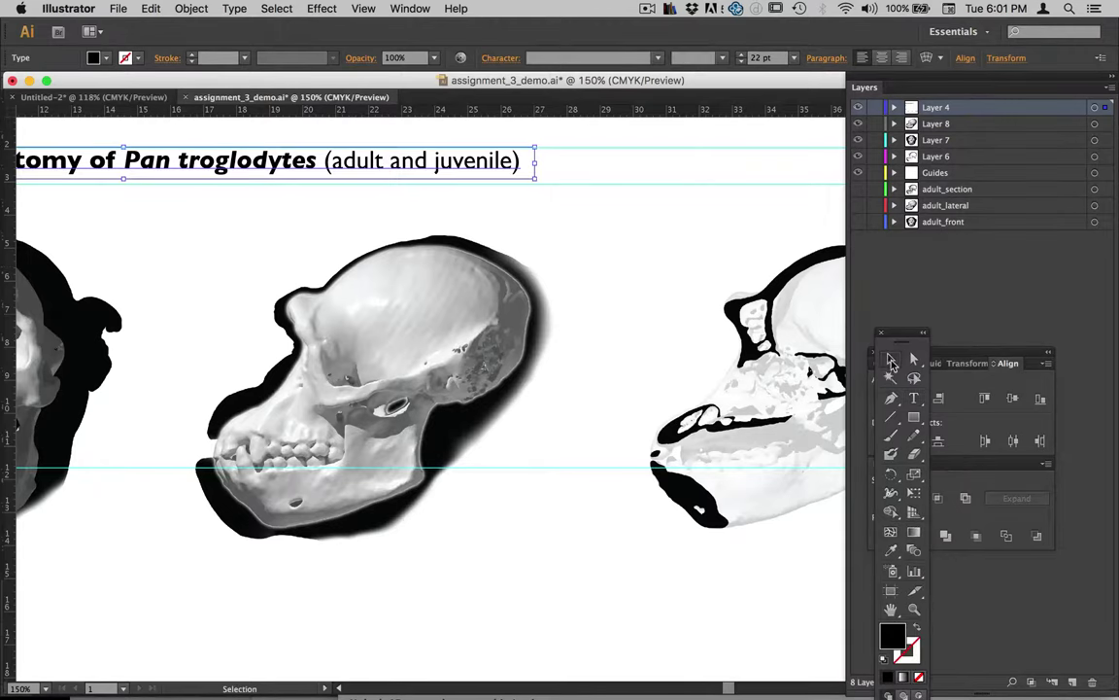
pyautogui.hscroll(-5, 450, 330)
pyautogui.scroll(-3, 450, 330)
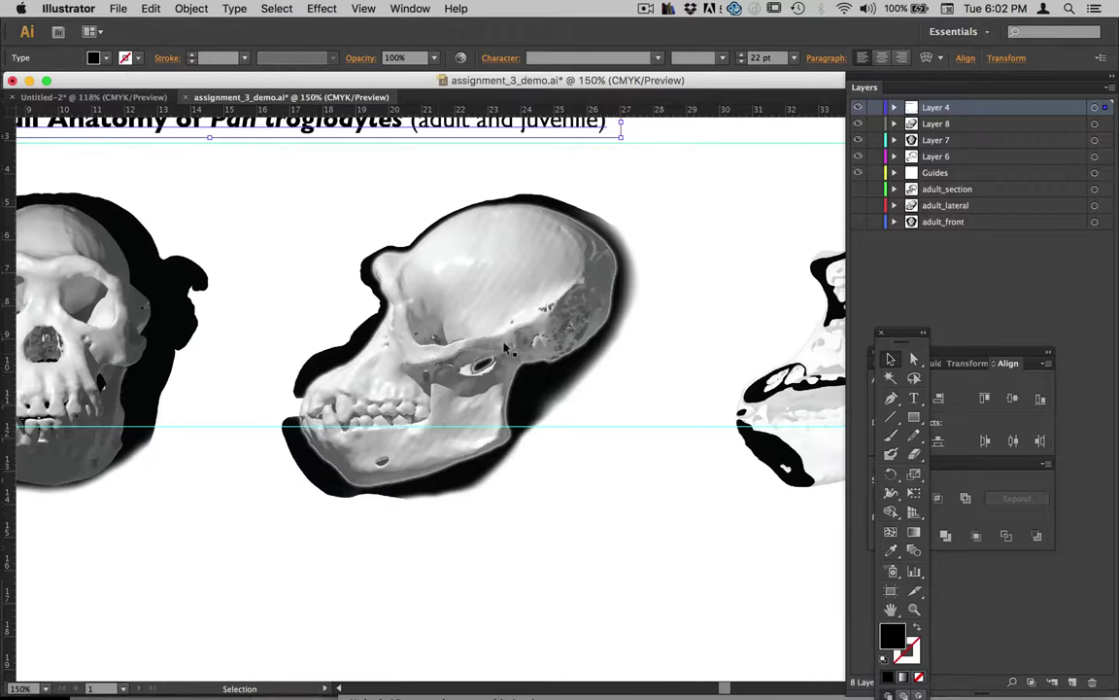
# Hide Layer 4, Layer 8, Layer 7, Layer 6 and Guides, and show the adult_section, adult_lateral and adult_front layers
pyautogui.click(858, 108)
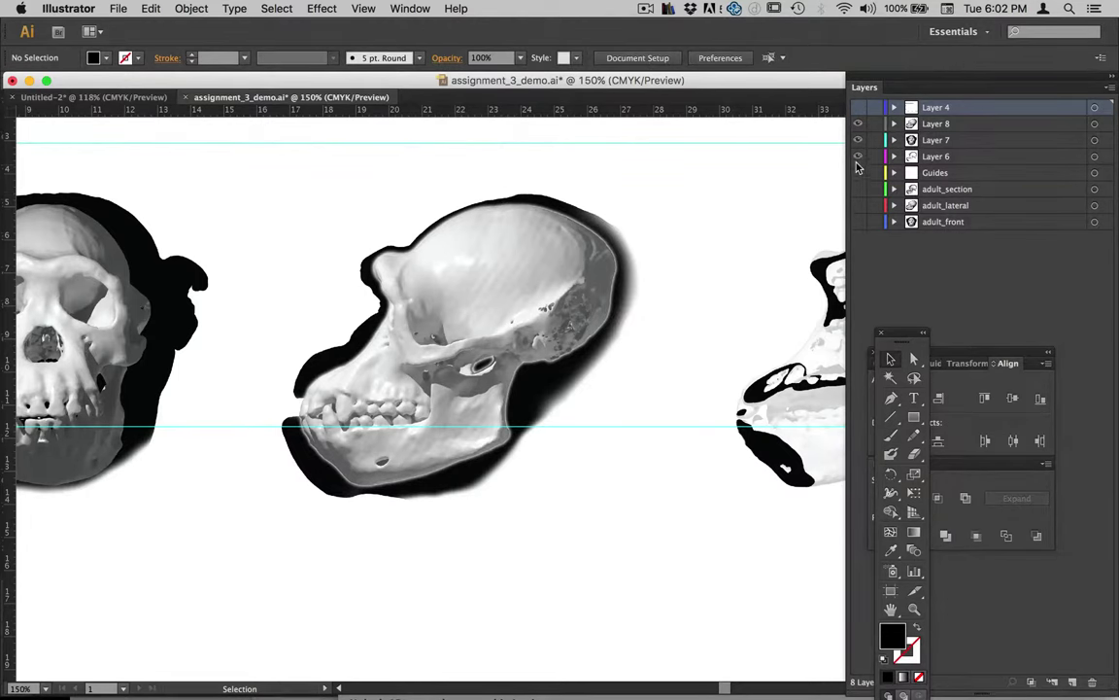
pyautogui.keyDown('alt'); pyautogui.click(858, 159); pyautogui.keyUp('alt')
pyautogui.press('super+y')
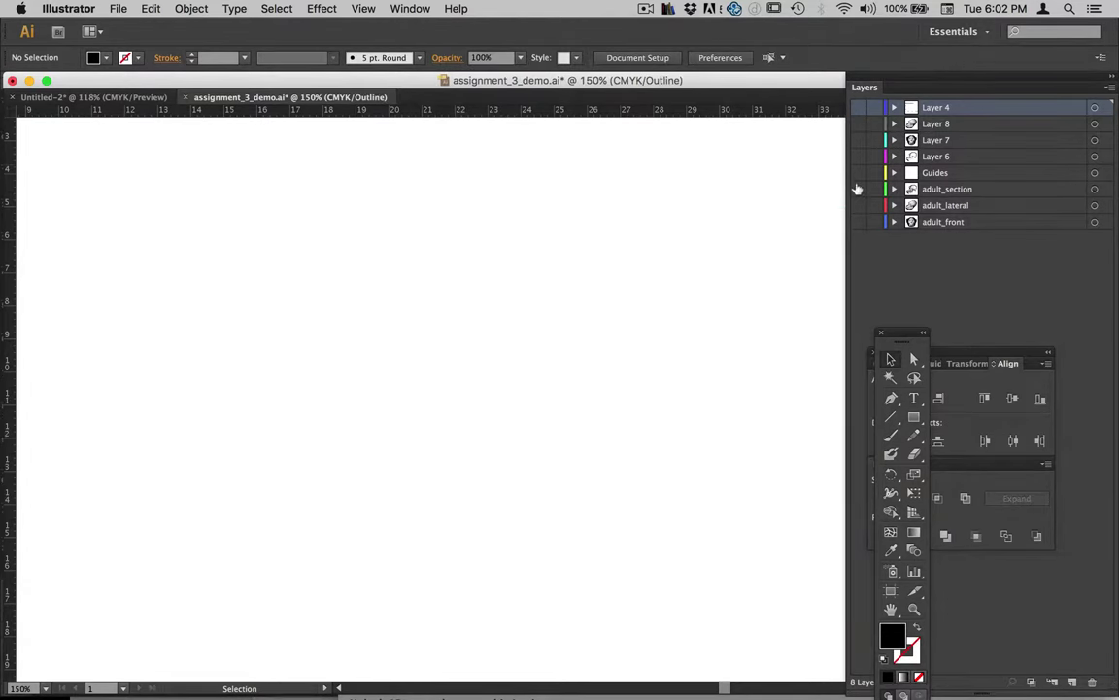
pyautogui.moveTo(858, 189); pyautogui.dragTo(858, 222)
pyautogui.press('super+y')
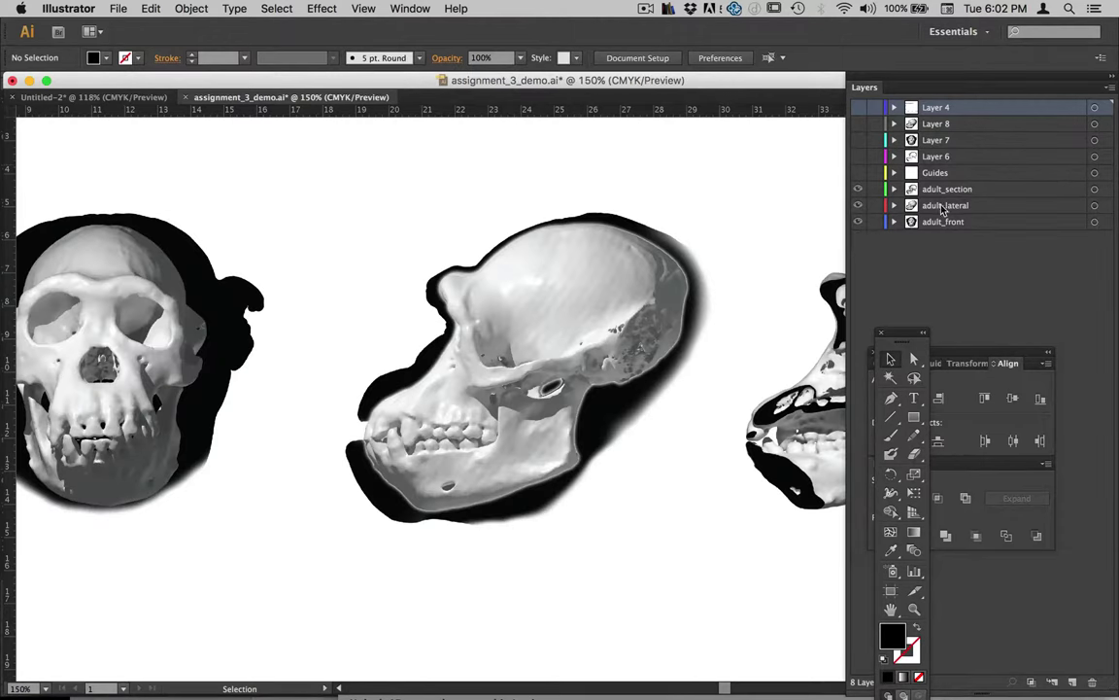
# Inspect the contents of the adult_section layer and examine the original front, lateral and section skulls up close
pyautogui.click(895, 191)
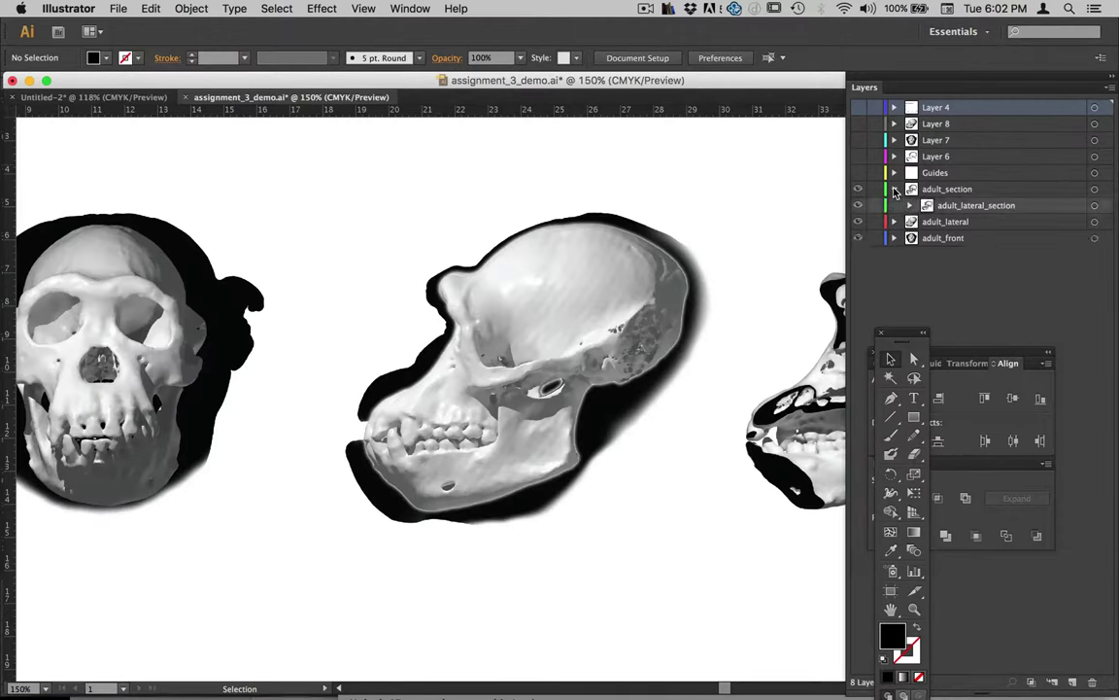
pyautogui.click(895, 190)
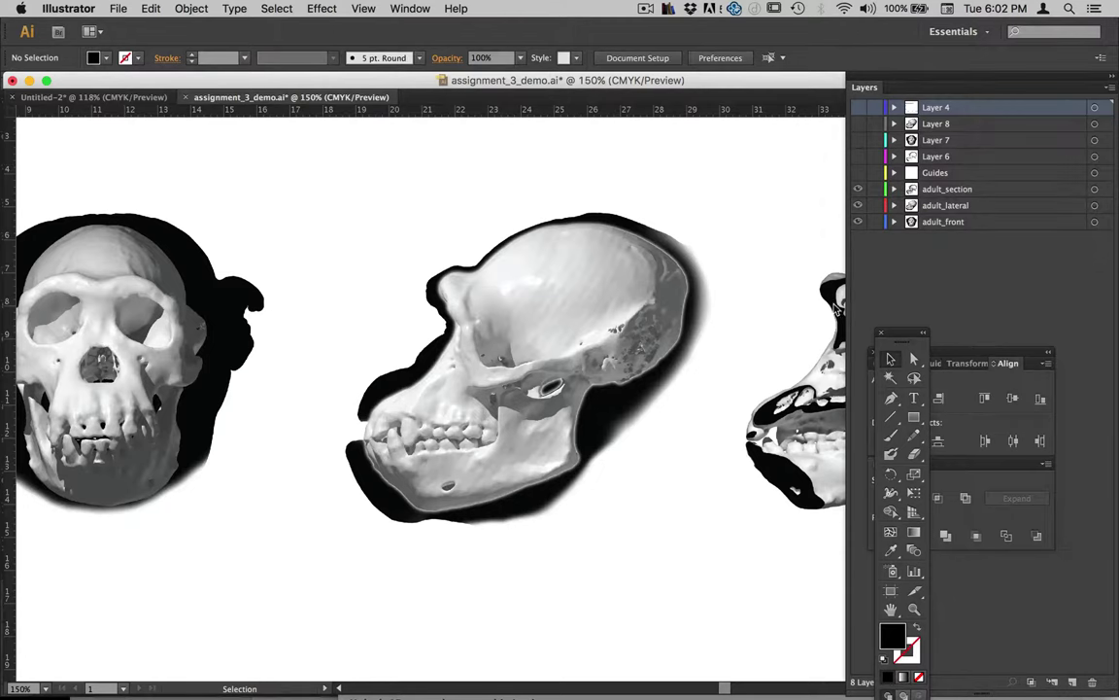
pyautogui.press('space')
pyautogui.moveTo(777, 306)
pyautogui.mouseDown()
pyautogui.moveTo(664, 306)
pyautogui.moveTo(790, 312)
pyautogui.mouseUp()
pyautogui.scroll(-1, 774, 311)
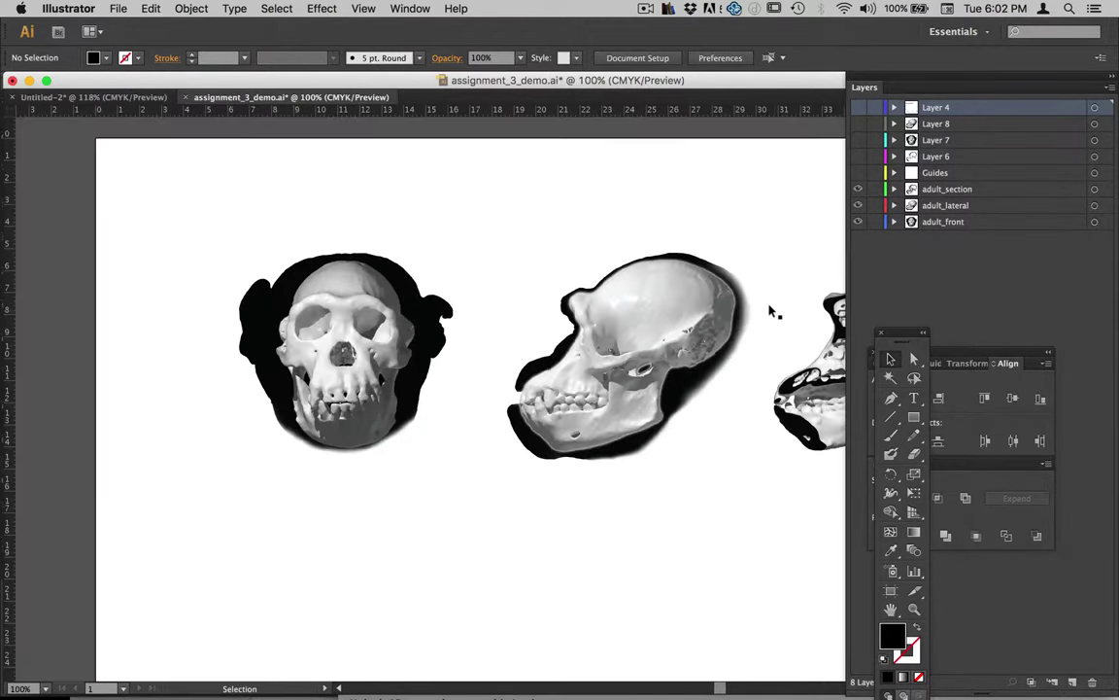
pyautogui.hscroll(5, 774, 311)
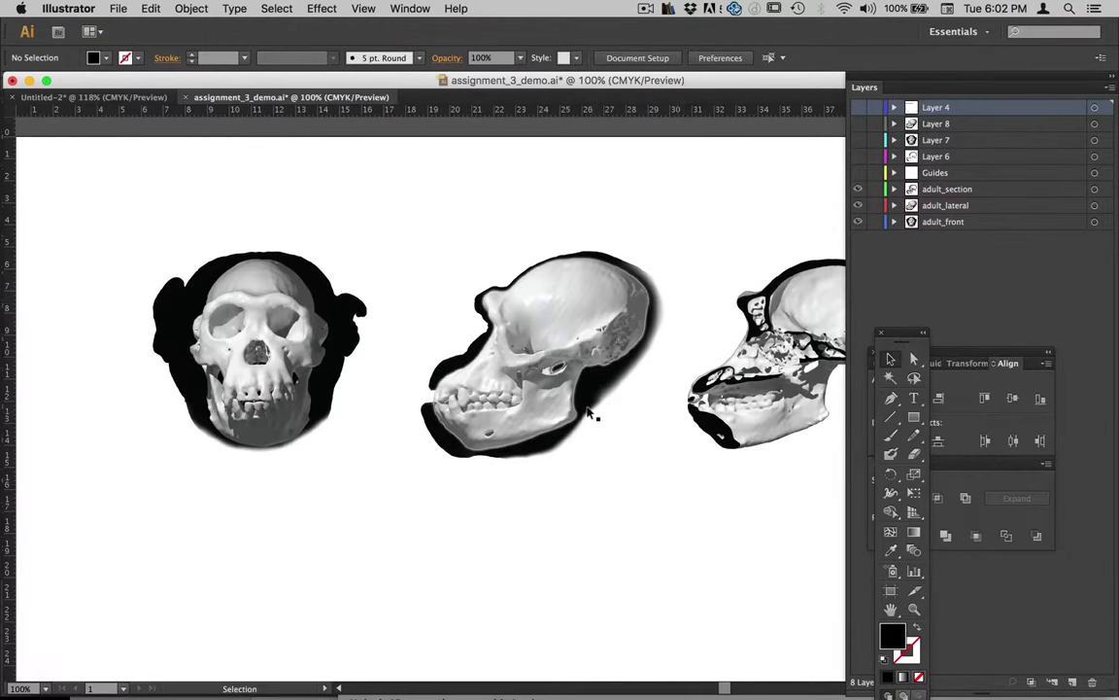
pyautogui.scroll(1, 588, 413)
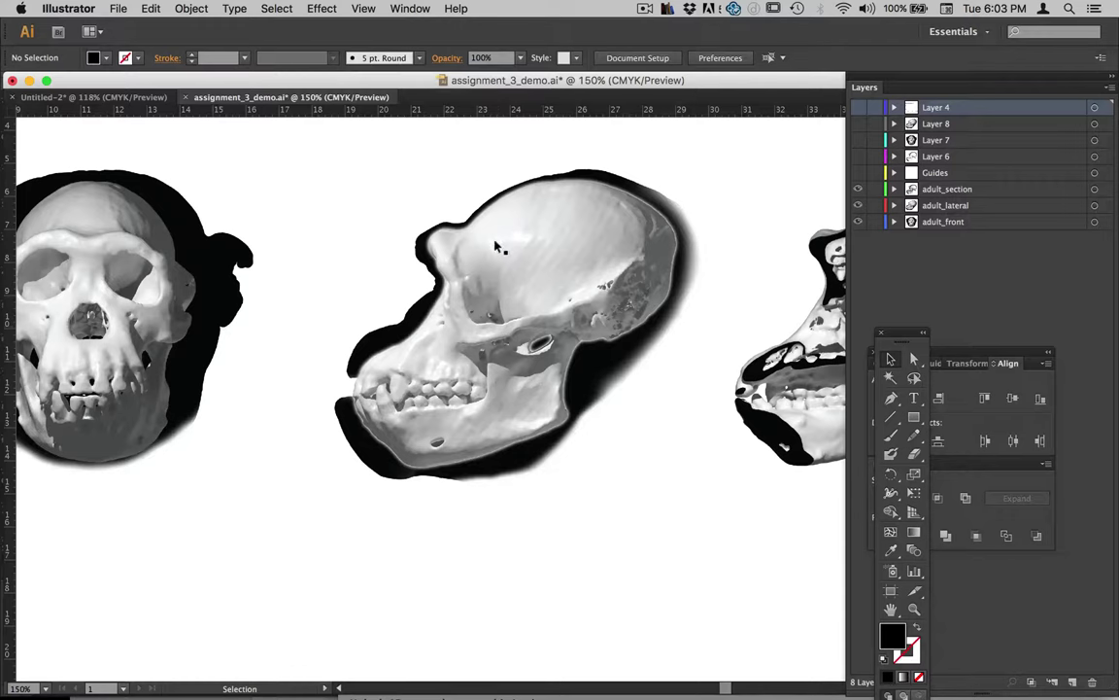
# Hide the adult_section, adult_lateral and adult_front layers, show Layer 8, Layer 7 and Layer 6, and create a new layer above Layer 8
pyautogui.click(939, 190)
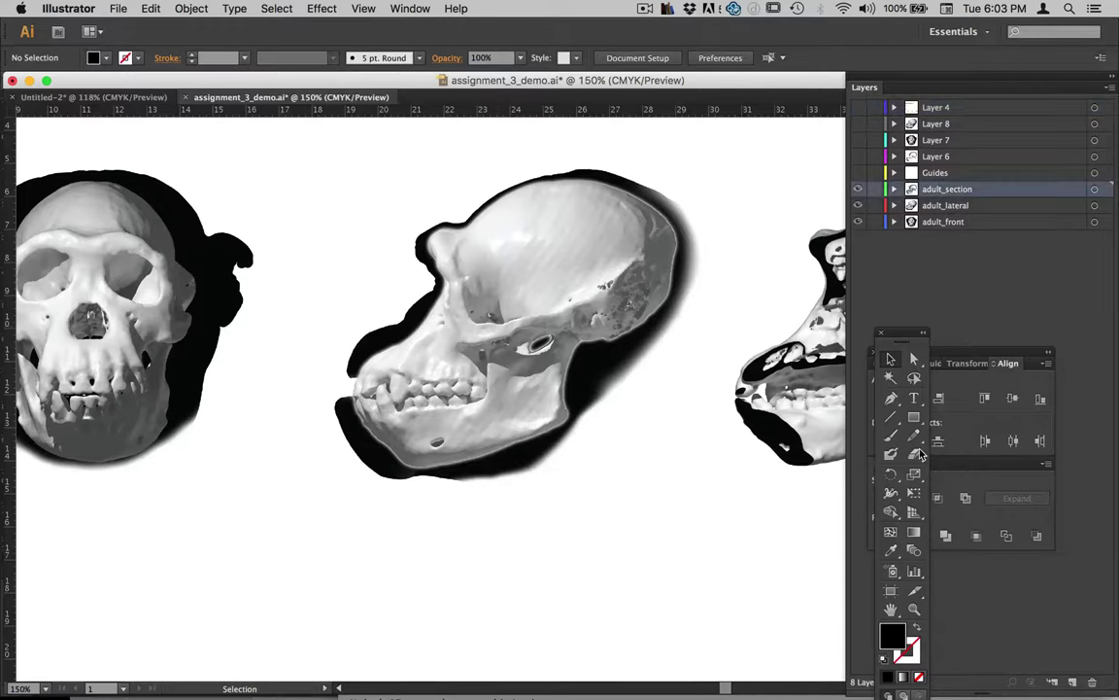
pyautogui.press('super+y')
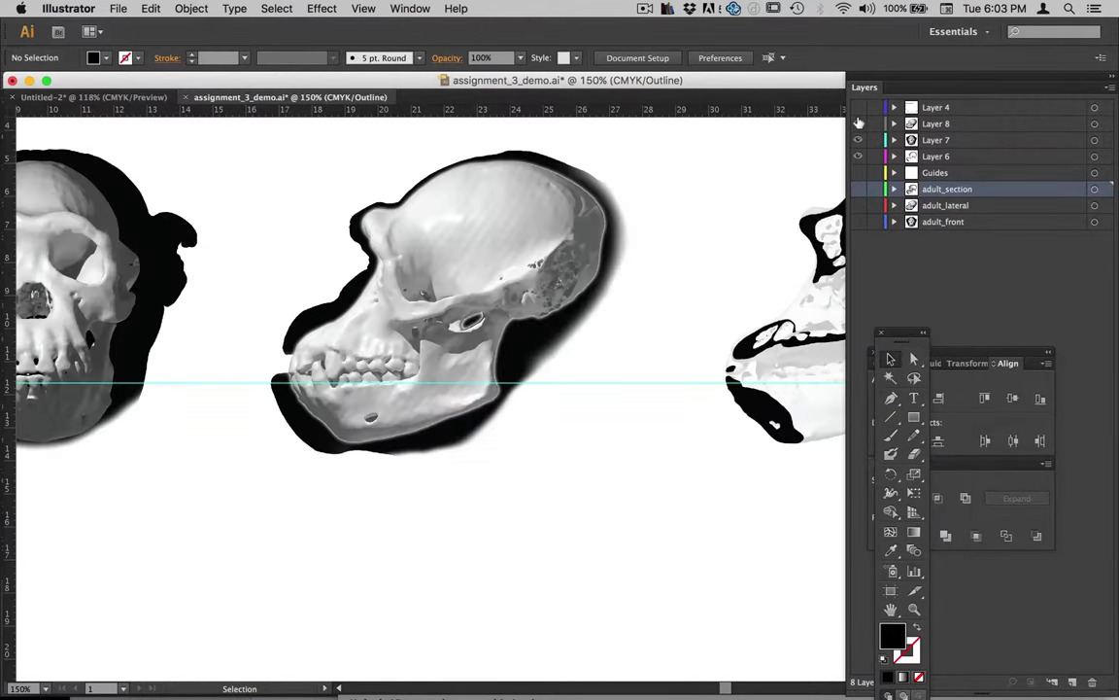
pyautogui.press('super+y')
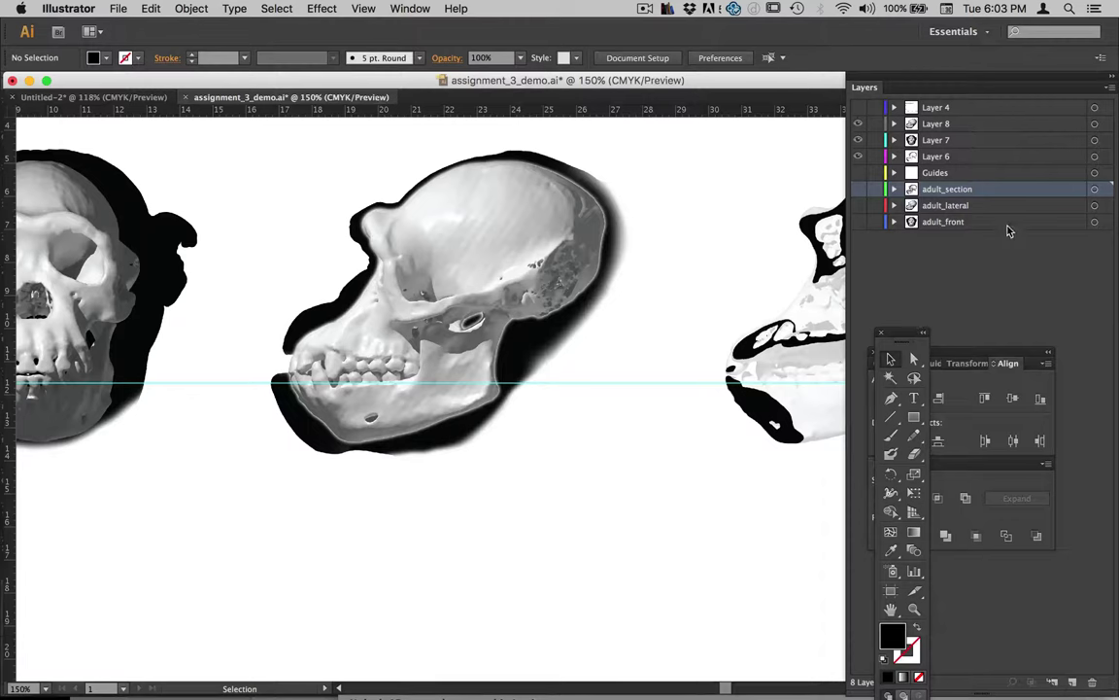
pyautogui.click(938, 124)
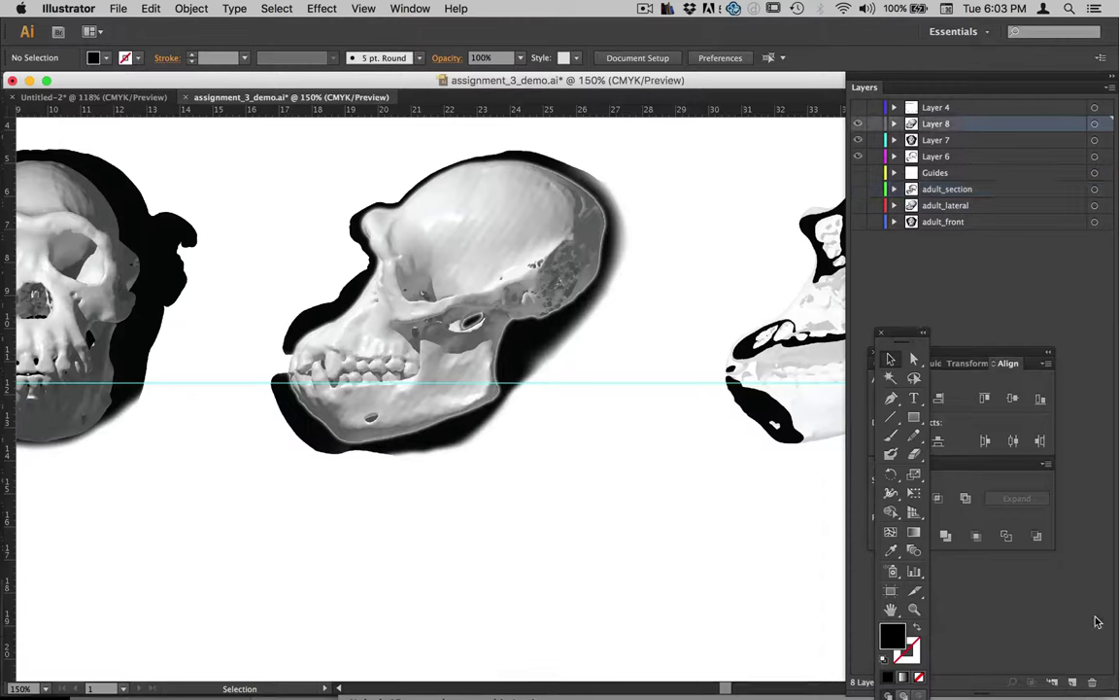
pyautogui.press('super+l')
# Trace the lateral skull's cranium with the Pen tool on Layer 9, from the brow over the vault to the skull base
pyautogui.click(890, 399)
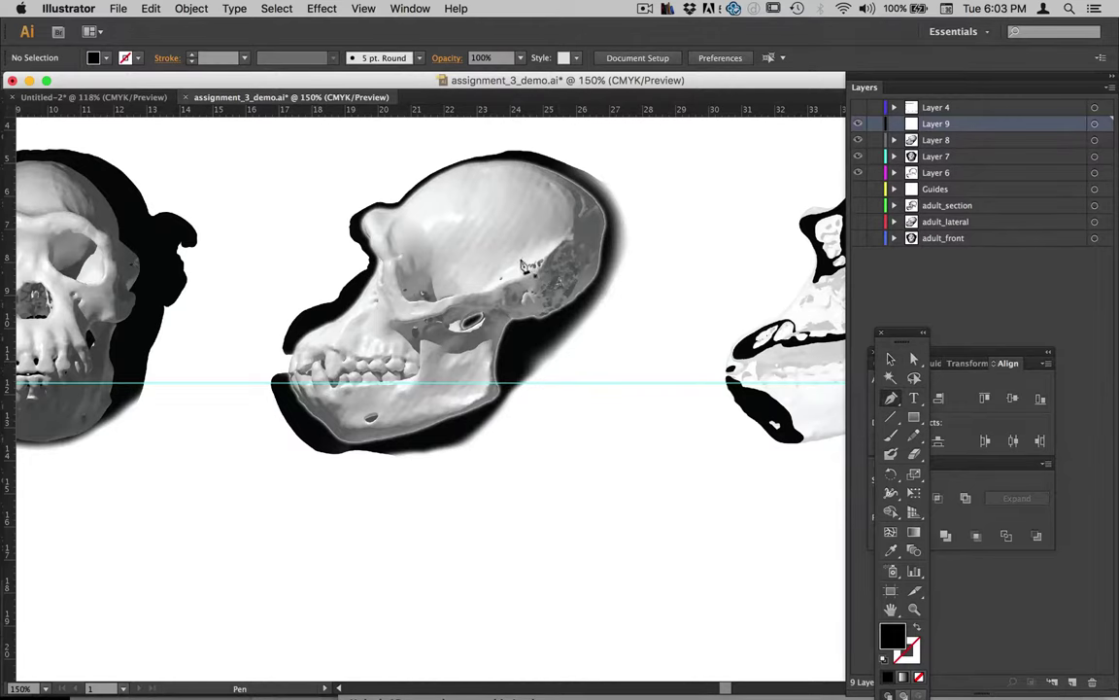
pyautogui.scroll(3, 466, 237)
pyautogui.hscroll(-2, 467, 237)
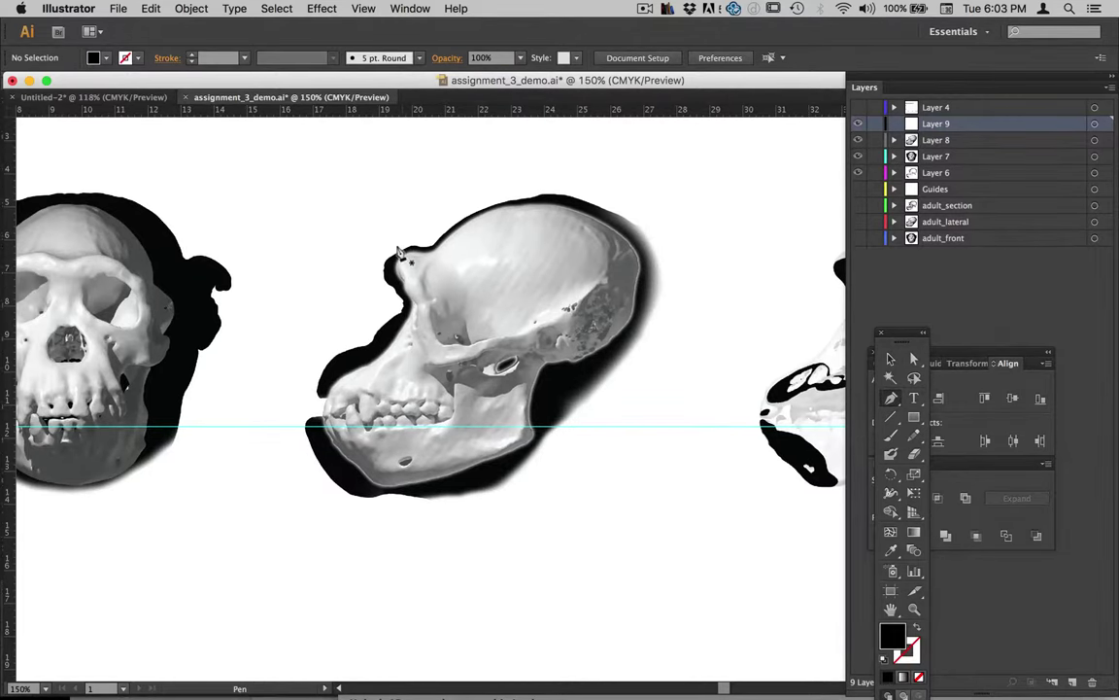
pyautogui.moveTo(423, 251); pyautogui.dragTo(627, 241)
pyautogui.click(636, 260)
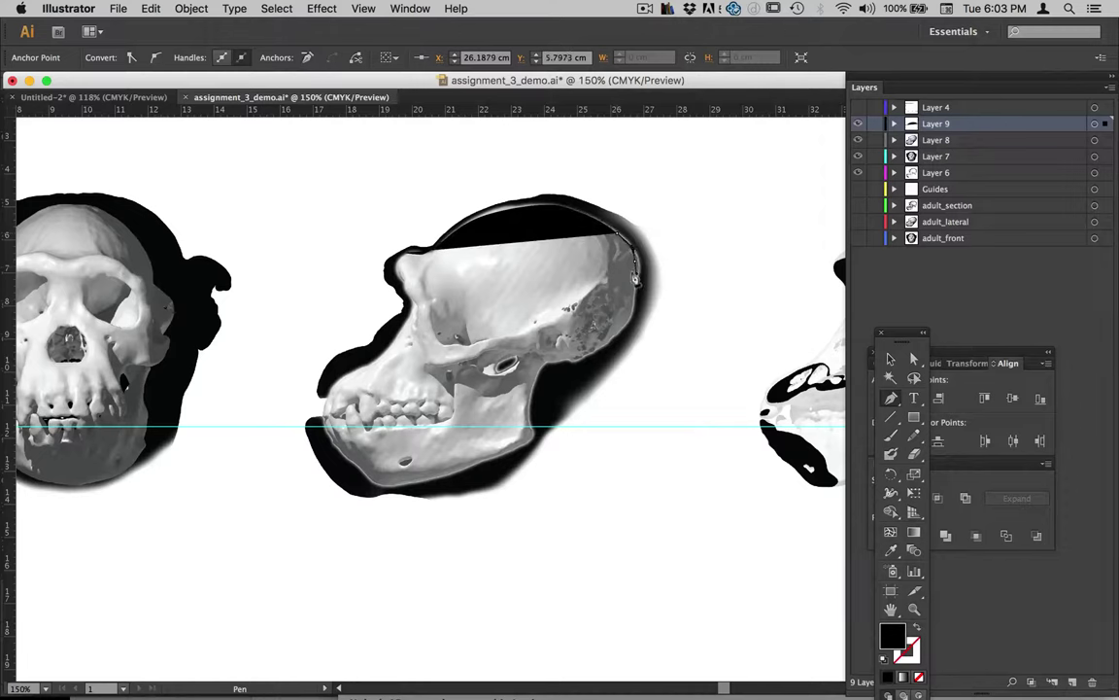
pyautogui.click(622, 328)
pyautogui.click(568, 360)
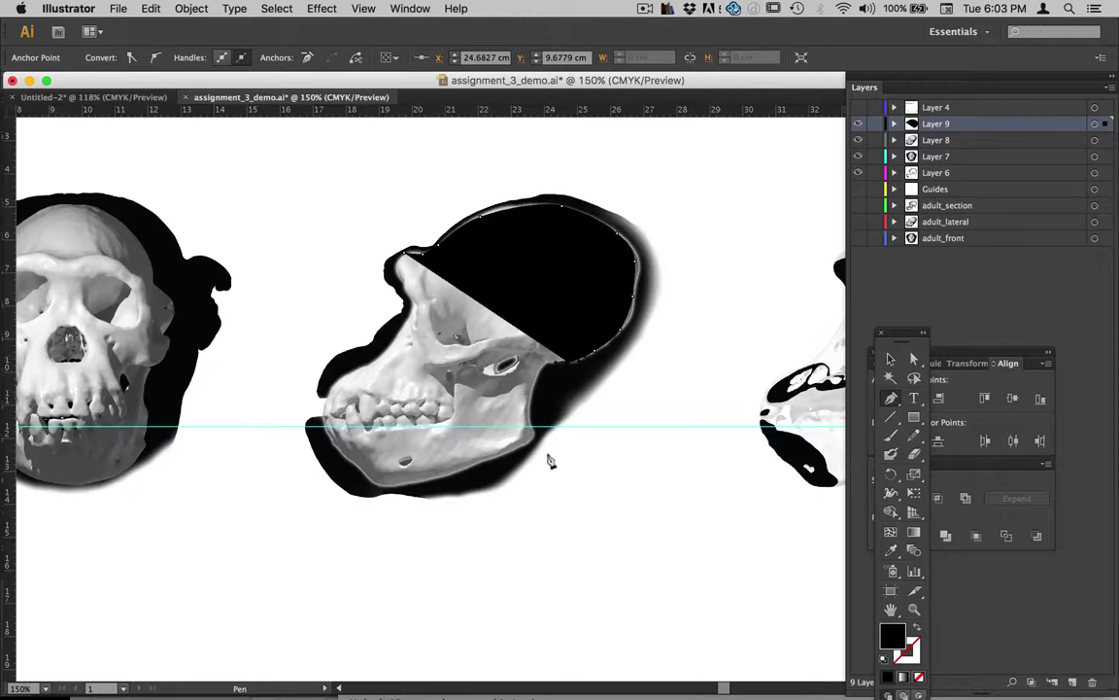
# Move the Tools palette clear of the floating panels and give the open skull path no fill and a turquoise stroke
pyautogui.moveTo(900, 340); pyautogui.dragTo(741, 119)
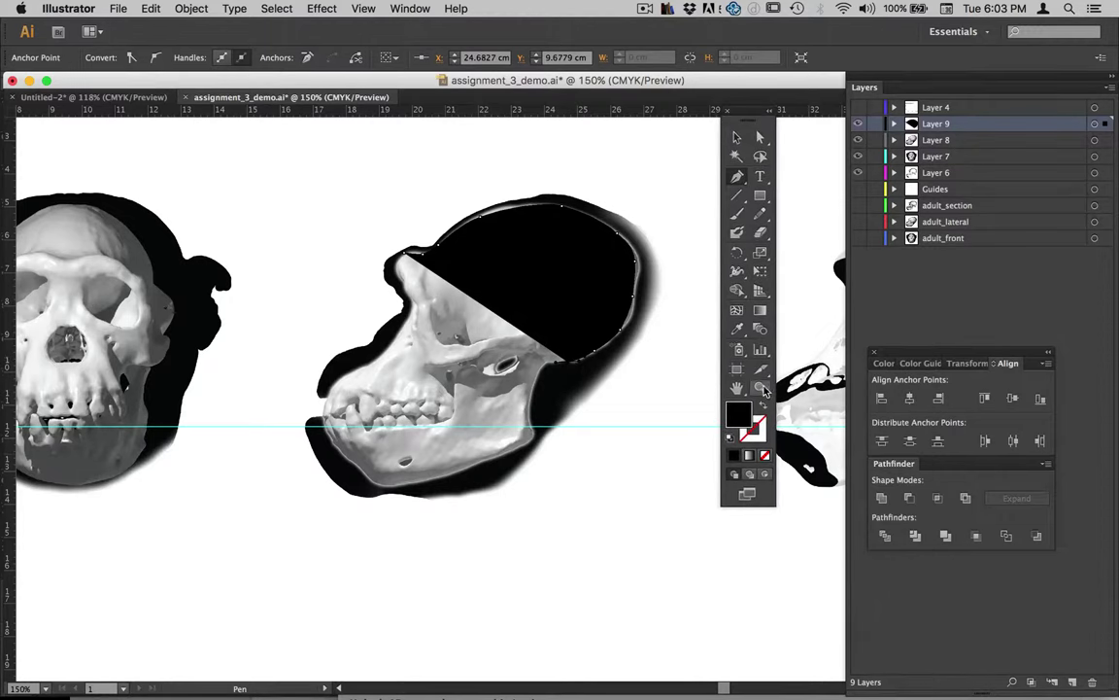
pyautogui.click(764, 407)
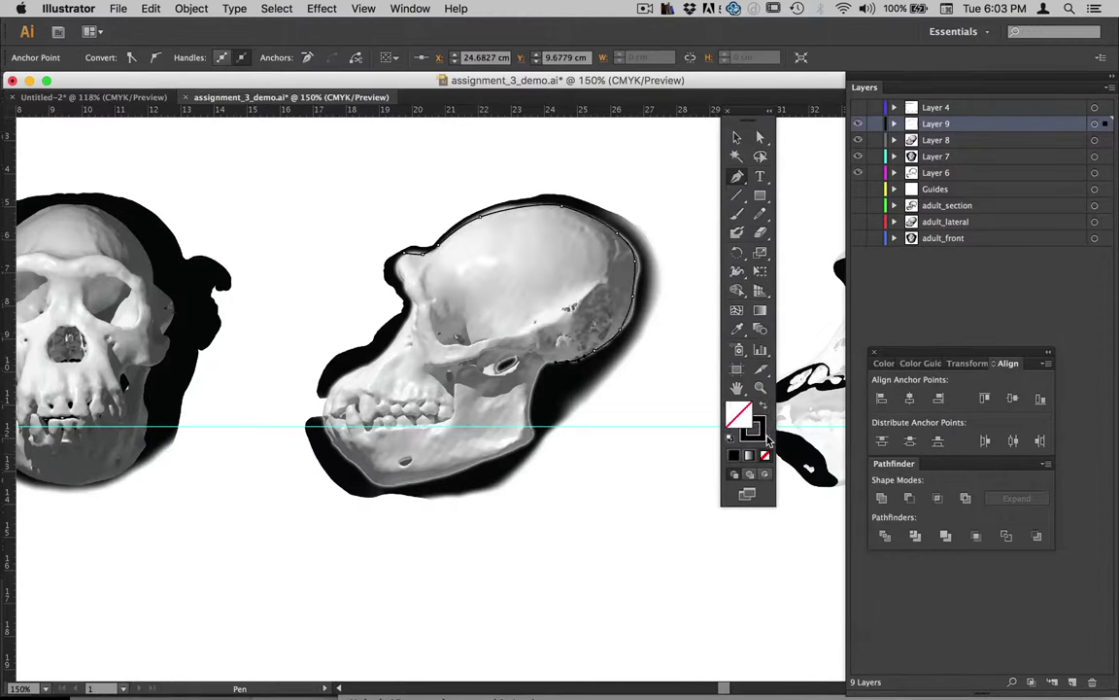
pyautogui.doubleClick(761, 436)
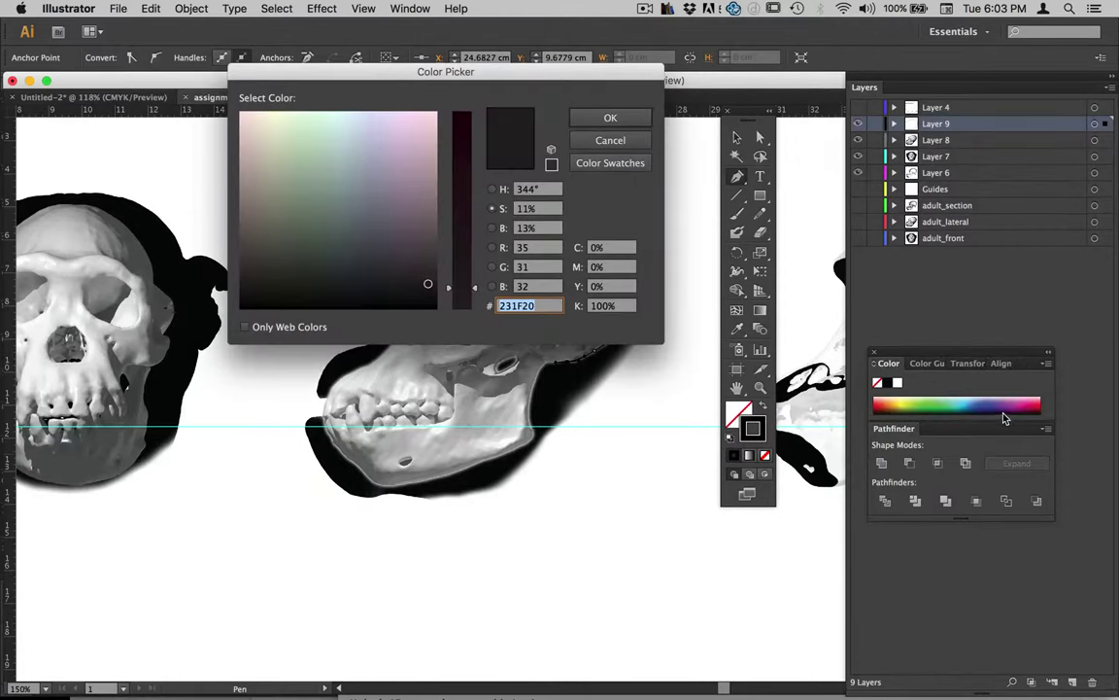
pyautogui.moveTo(338, 173); pyautogui.dragTo(341, 128)
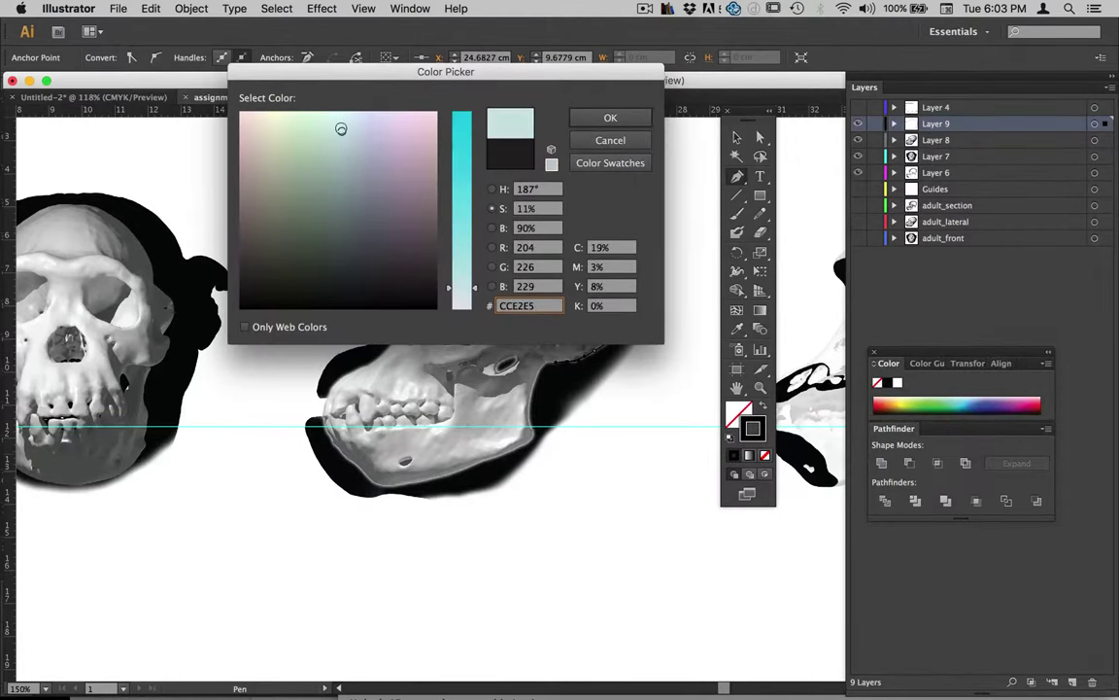
pyautogui.click(461, 135)
pyautogui.click(609, 117)
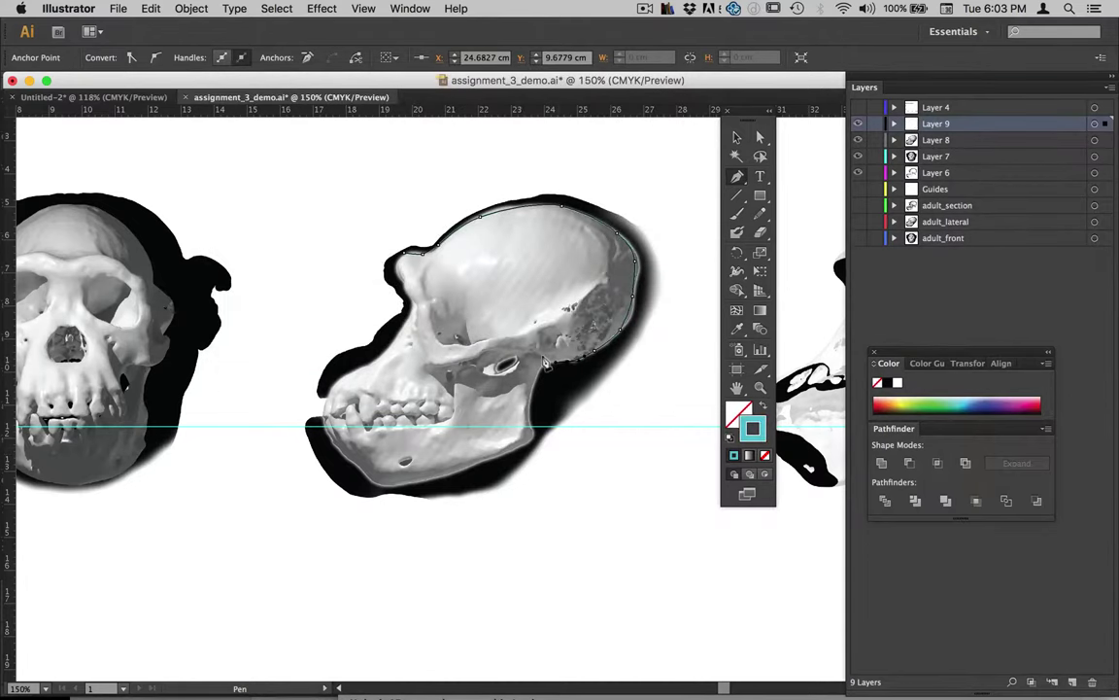
# Continue the Pen path from the skull base down the rear edge of the mandible and around the jaw angle
pyautogui.scroll(-1, 541, 385)
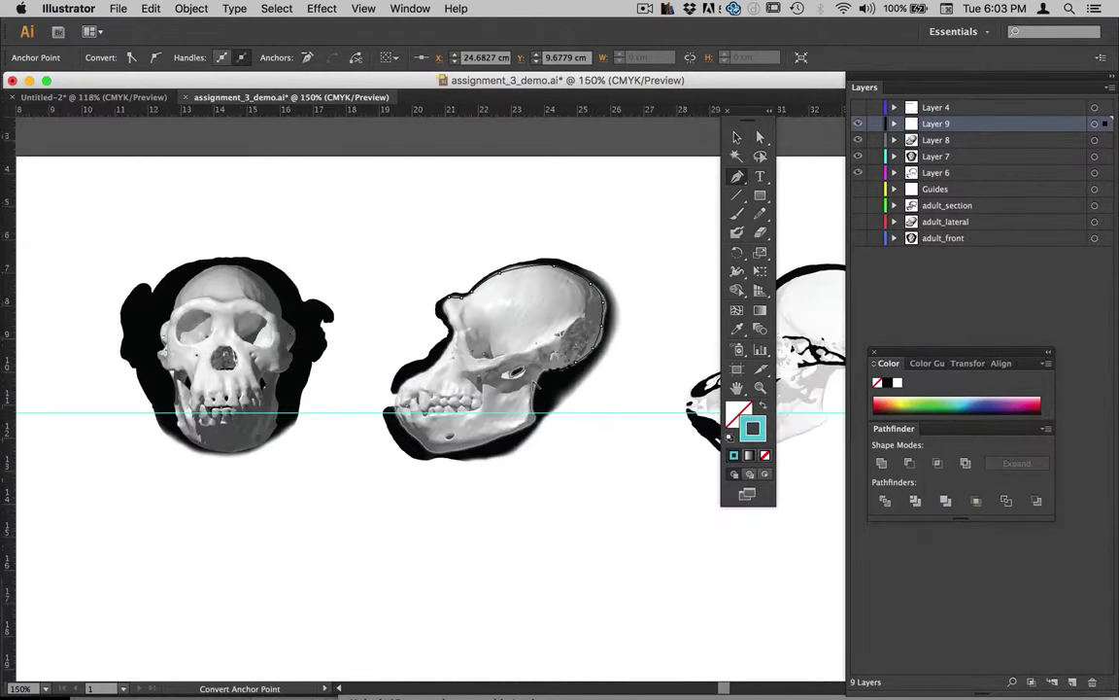
pyautogui.scroll(4, 539, 379)
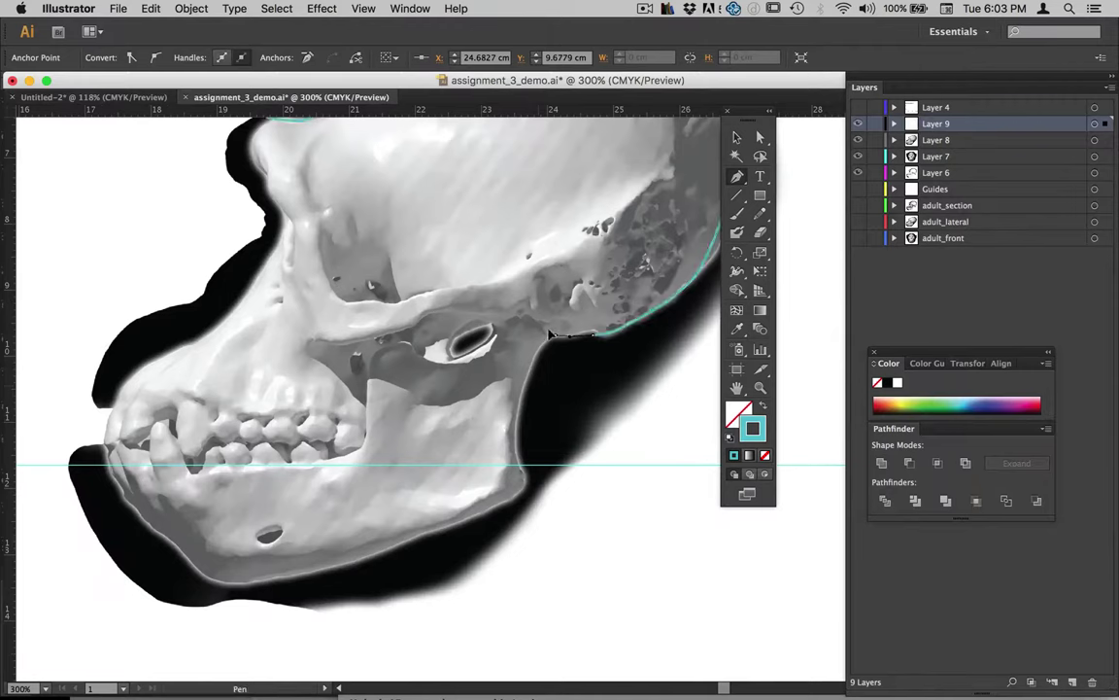
pyautogui.click(550, 337)
pyautogui.moveTo(522, 401); pyautogui.dragTo(521, 414)
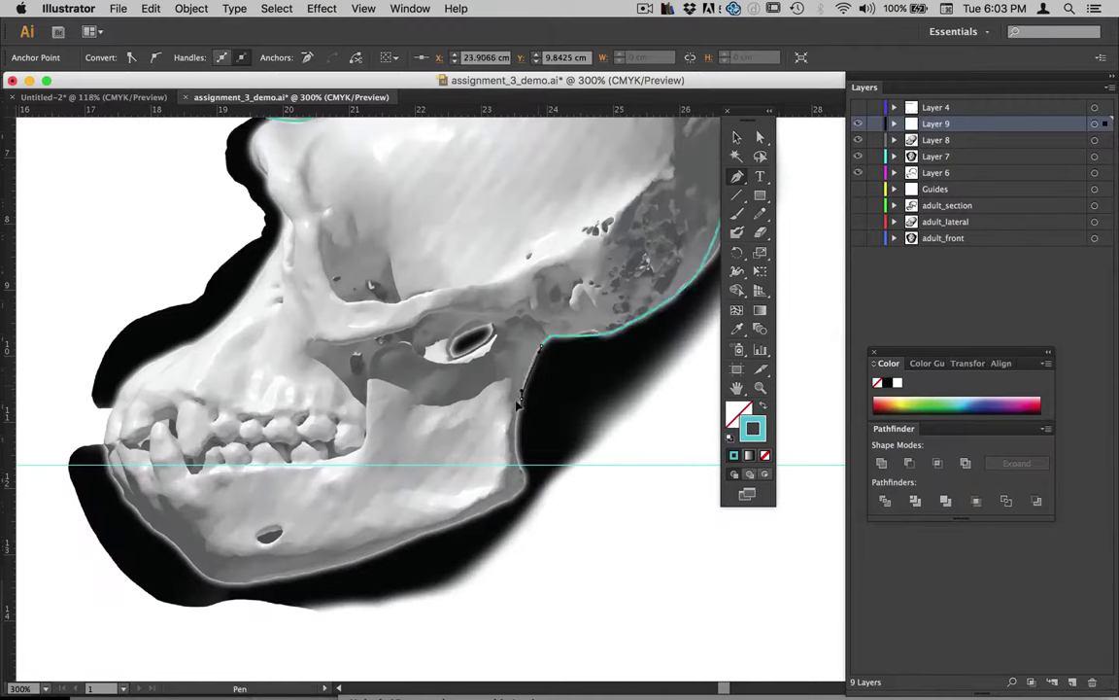
pyautogui.click(520, 465)
pyautogui.moveTo(520, 464); pyautogui.dragTo(513, 506)
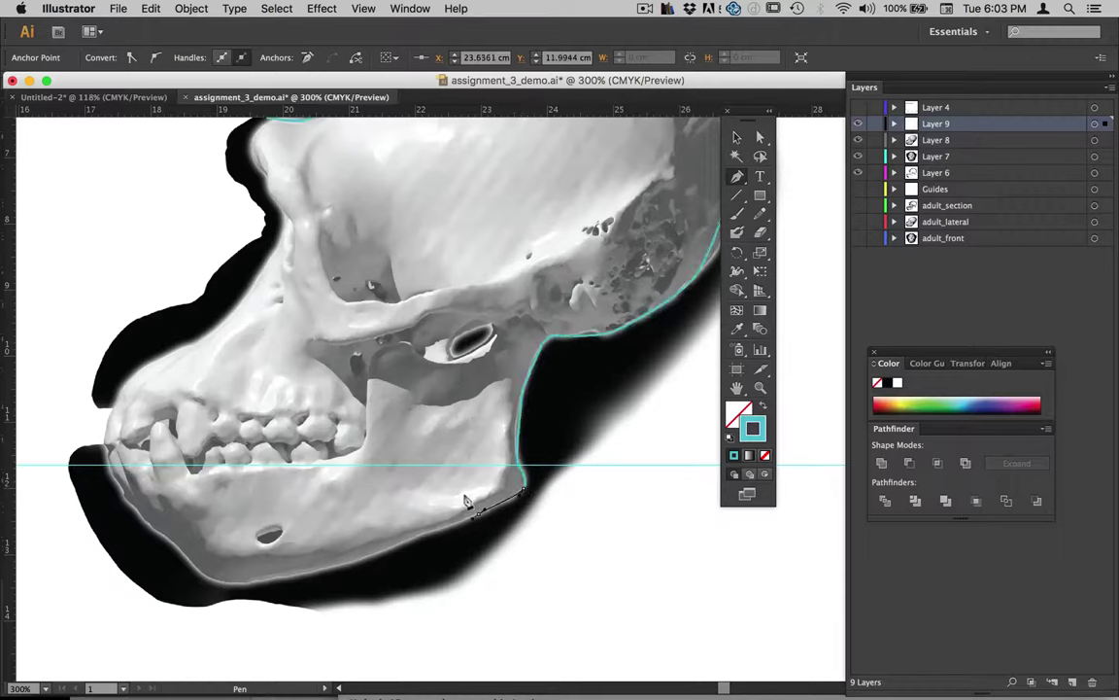
pyautogui.click(478, 516)
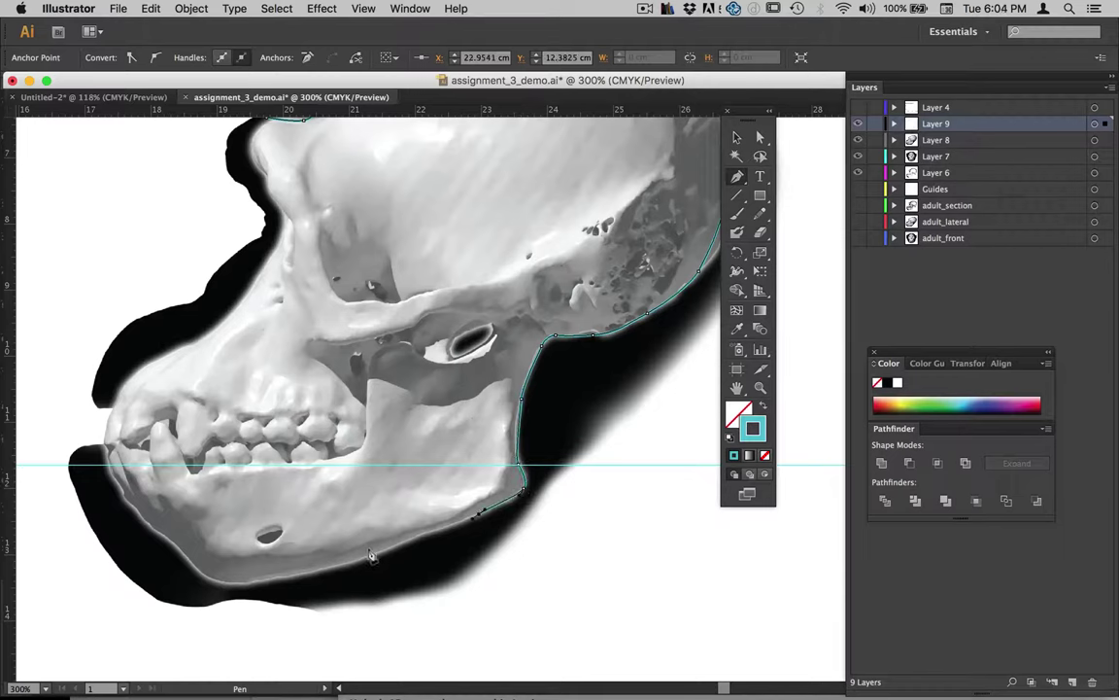
# Extend the Pen path along the lower jaw, around the chin and front teeth, and up onto the snout
pyautogui.moveTo(375, 553); pyautogui.dragTo(345, 559)
pyautogui.moveTo(250, 578); pyautogui.dragTo(163, 539)
pyautogui.moveTo(136, 474); pyautogui.dragTo(120, 375)
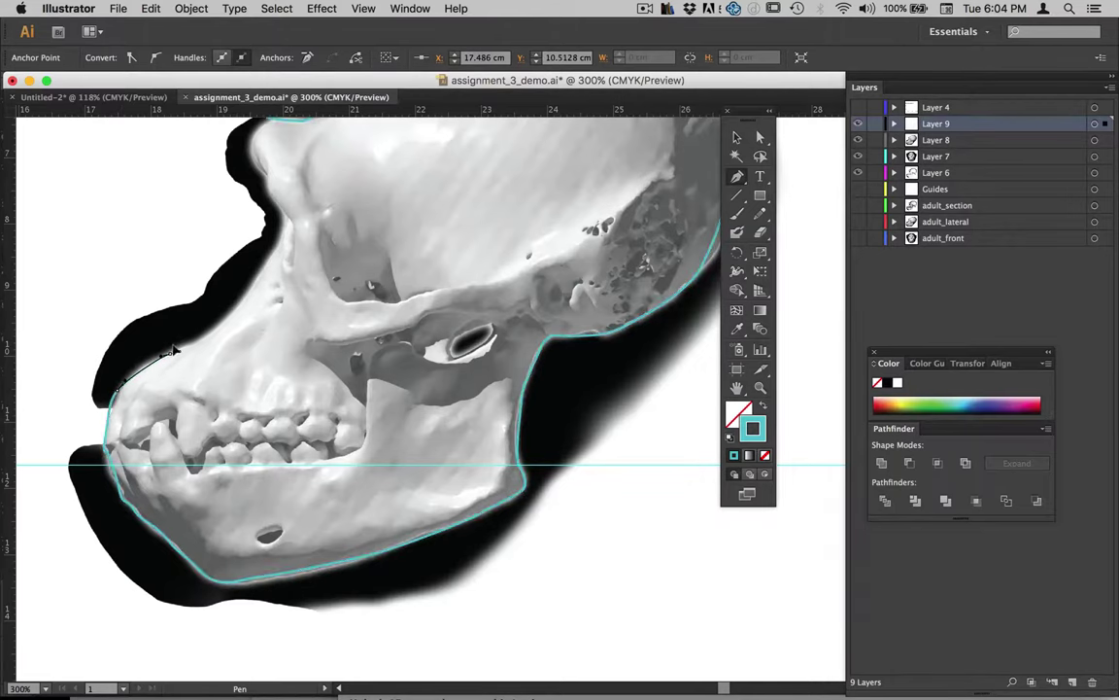
pyautogui.moveTo(209, 334); pyautogui.dragTo(221, 328)
# Trace the nasal profile and brow ridge of the lateral skull and close the Pen path at its starting point
pyautogui.press('super+minus')
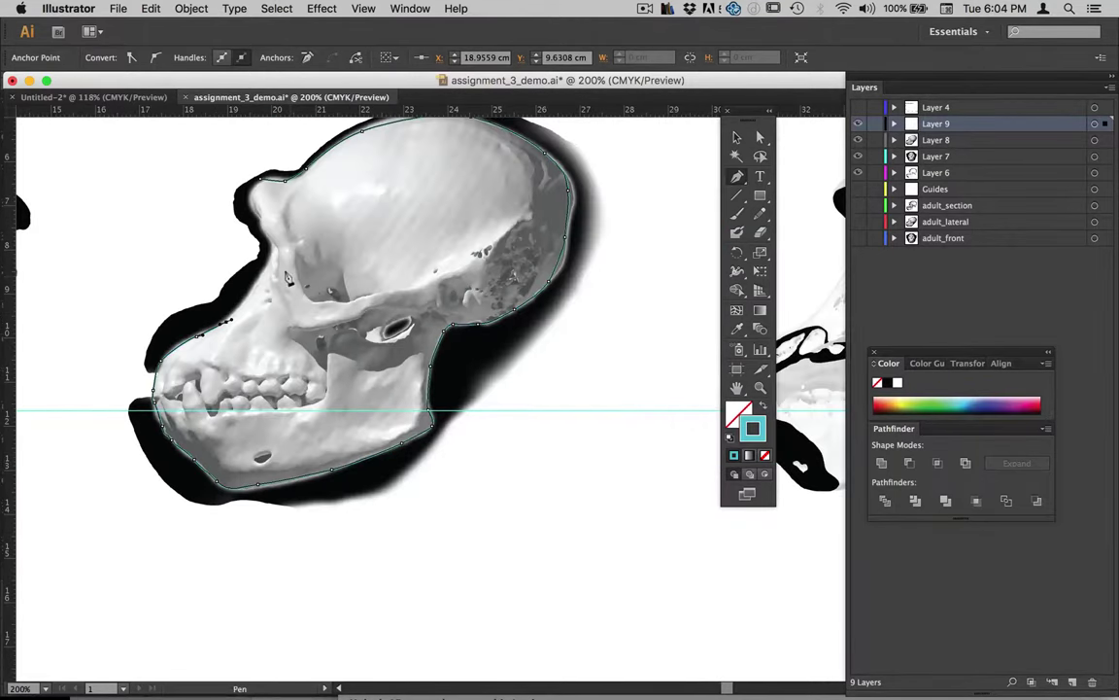
pyautogui.moveTo(305, 290); pyautogui.dragTo(344, 392)
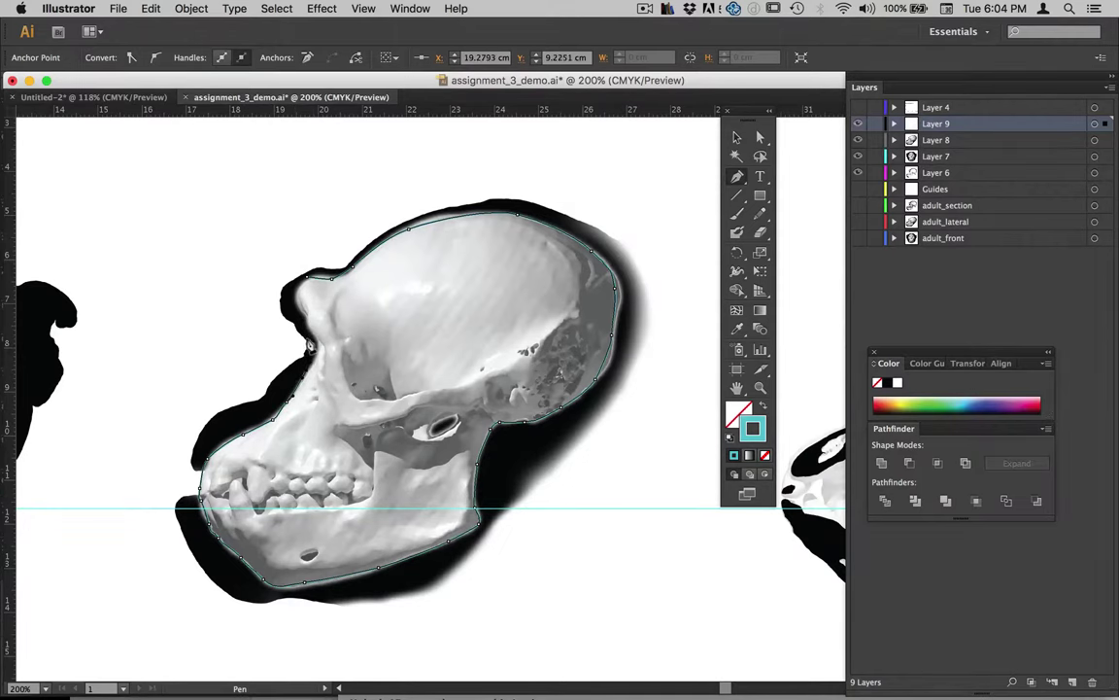
pyautogui.moveTo(310, 364); pyautogui.dragTo(304, 328)
pyautogui.click(299, 295)
pyautogui.click(304, 277)
# Fill the closed skull outline with turquoise, leave it without a stroke, and set its opacity to 50%
pyautogui.click(763, 408)
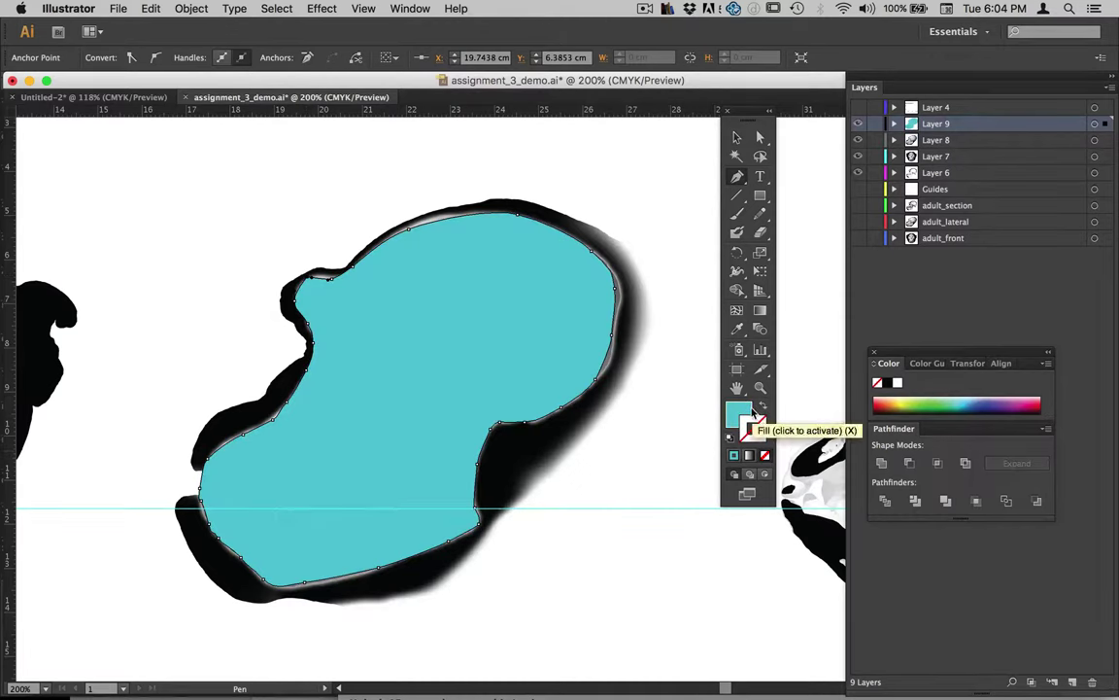
pyautogui.click(756, 425)
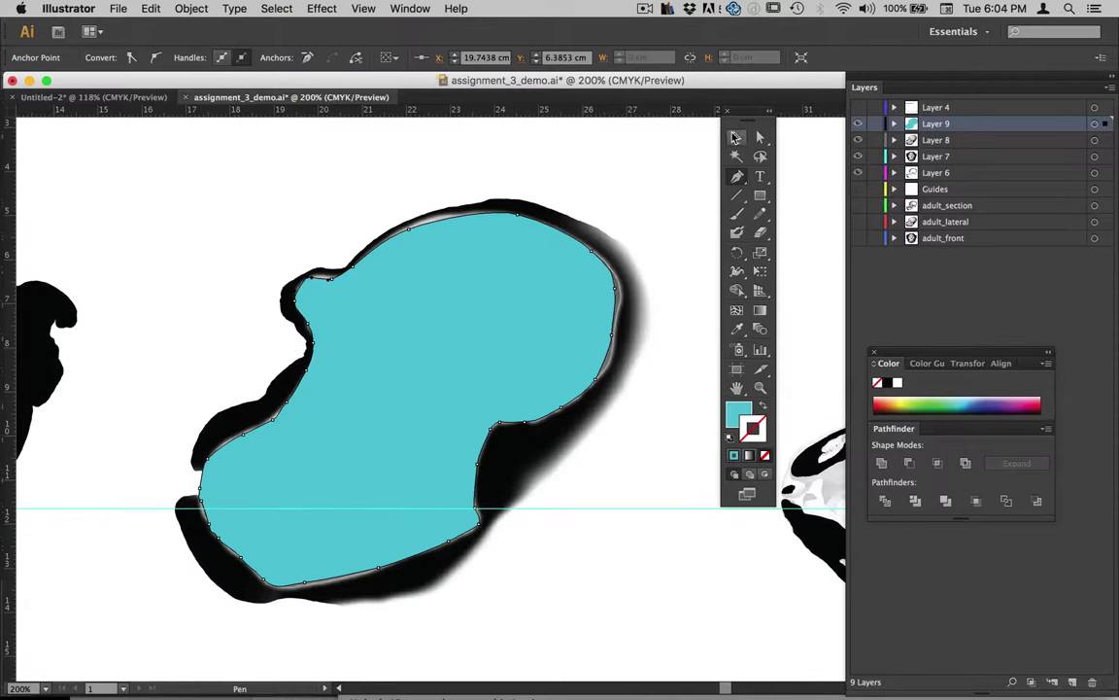
pyautogui.doubleClick(736, 137)
pyautogui.click(130, 367)
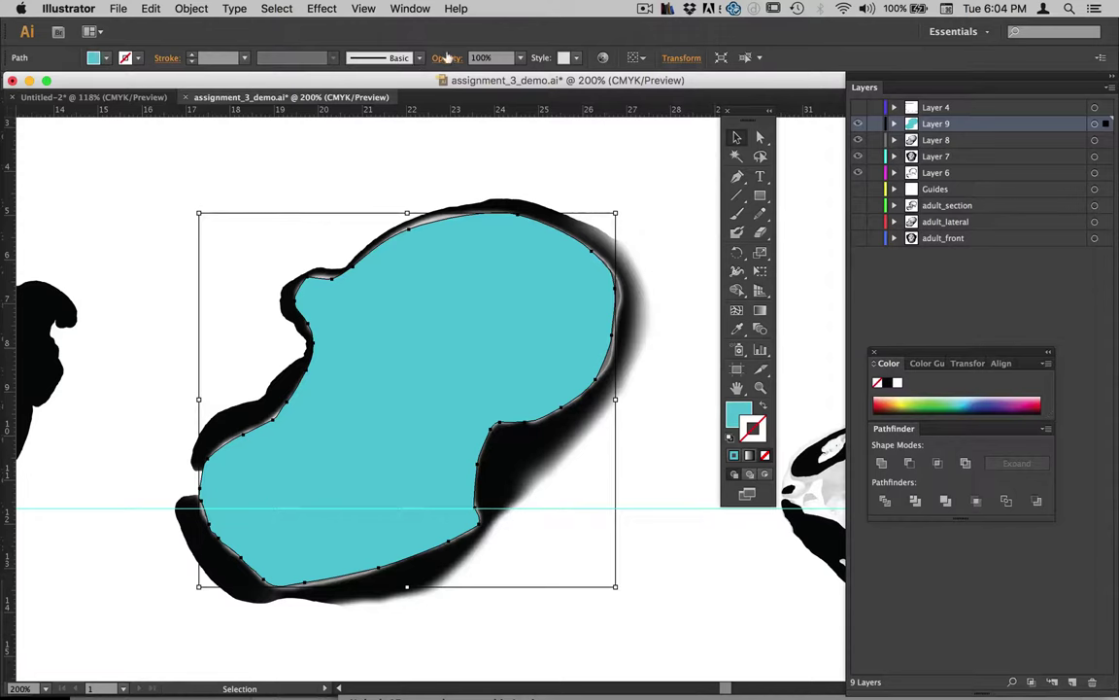
pyautogui.click(520, 58)
pyautogui.click(538, 160)
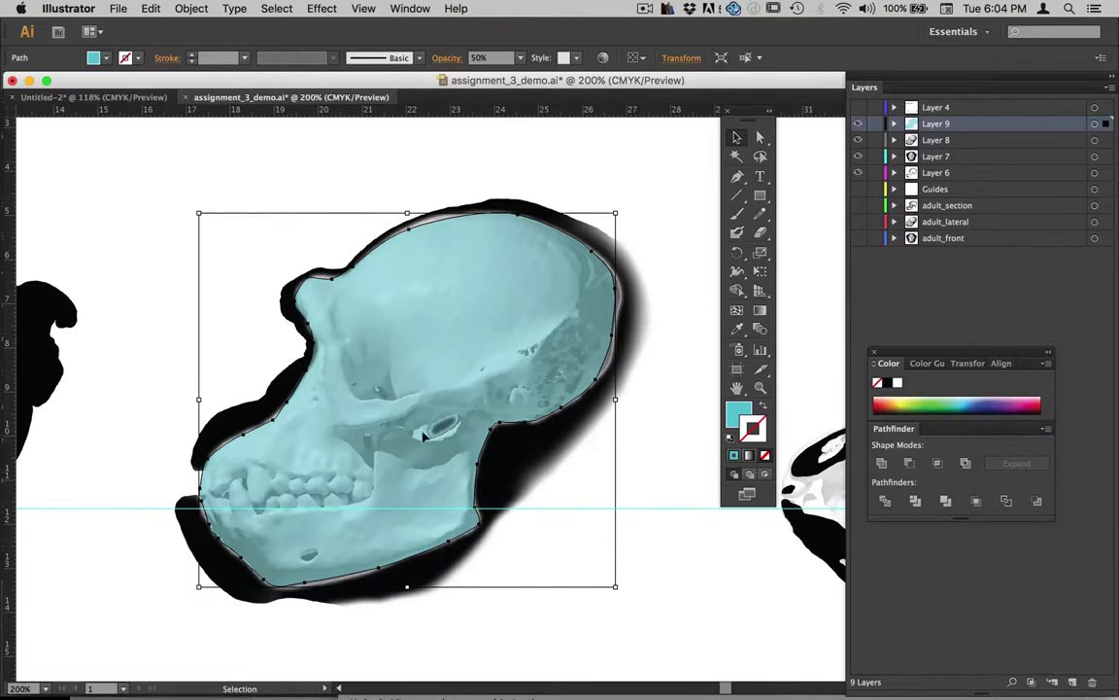
# Try the Screen blending mode on the turquoise skull shape, settle on Overlay, and set its opacity to 60%
pyautogui.click(449, 60)
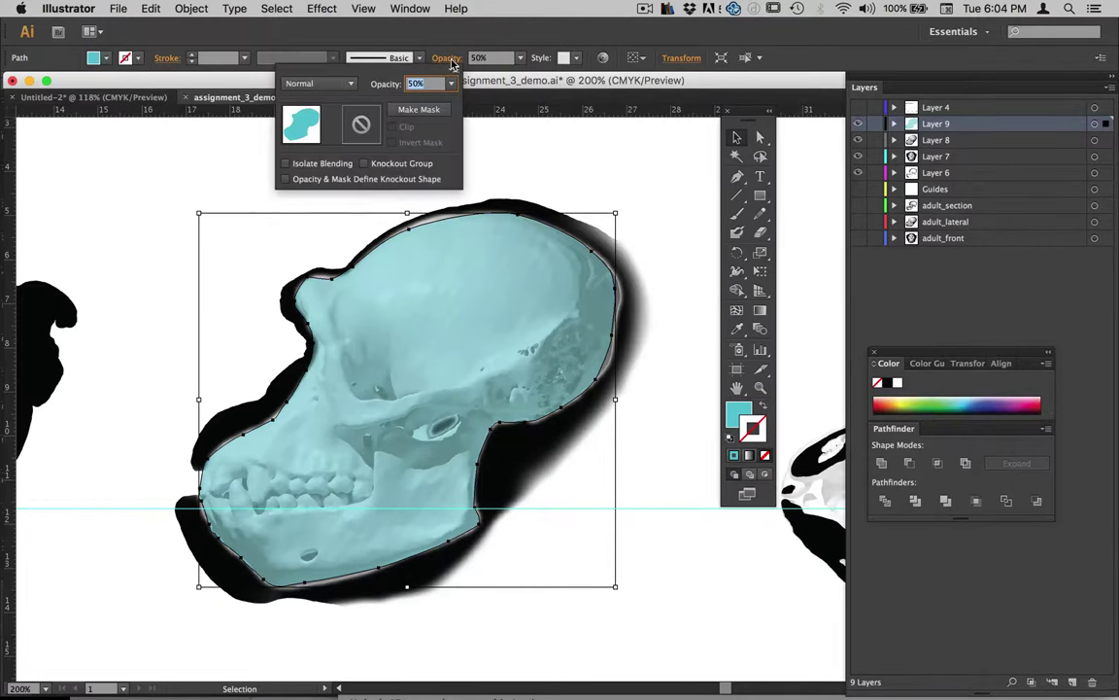
pyautogui.click(299, 86)
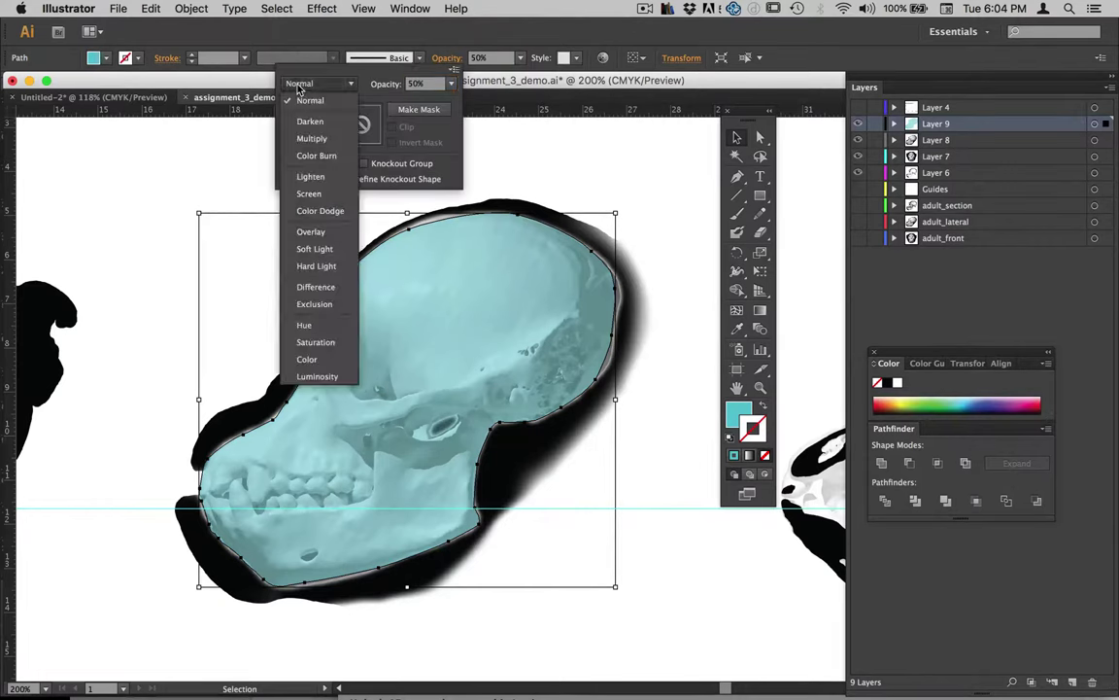
pyautogui.click(310, 193)
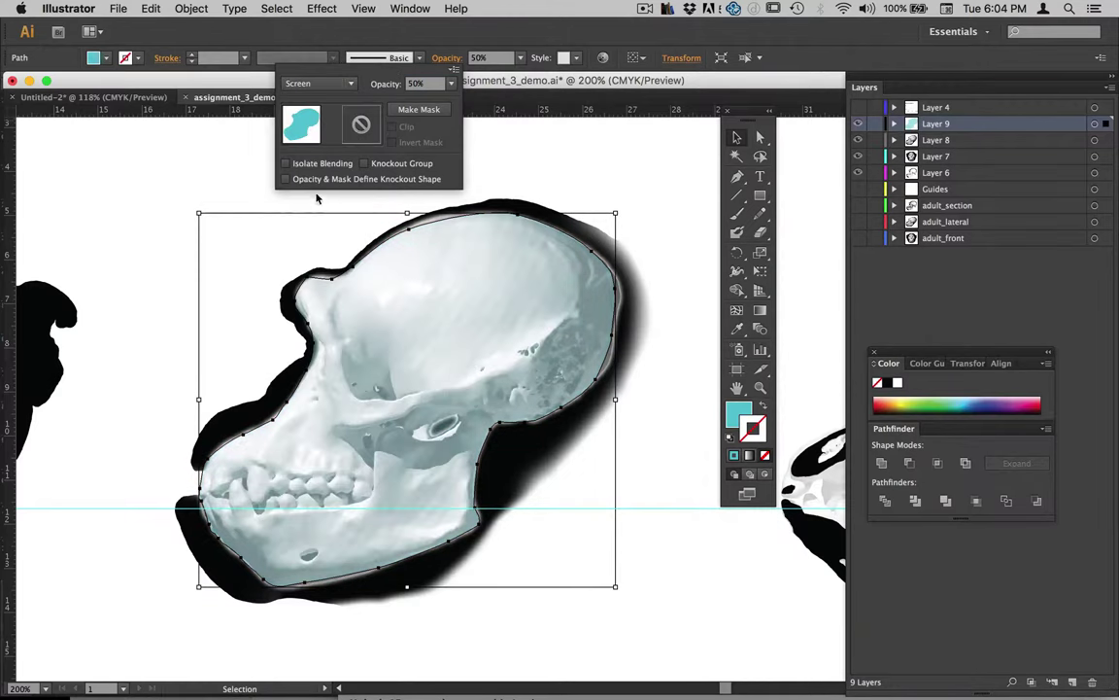
pyautogui.click(324, 89)
pyautogui.click(314, 233)
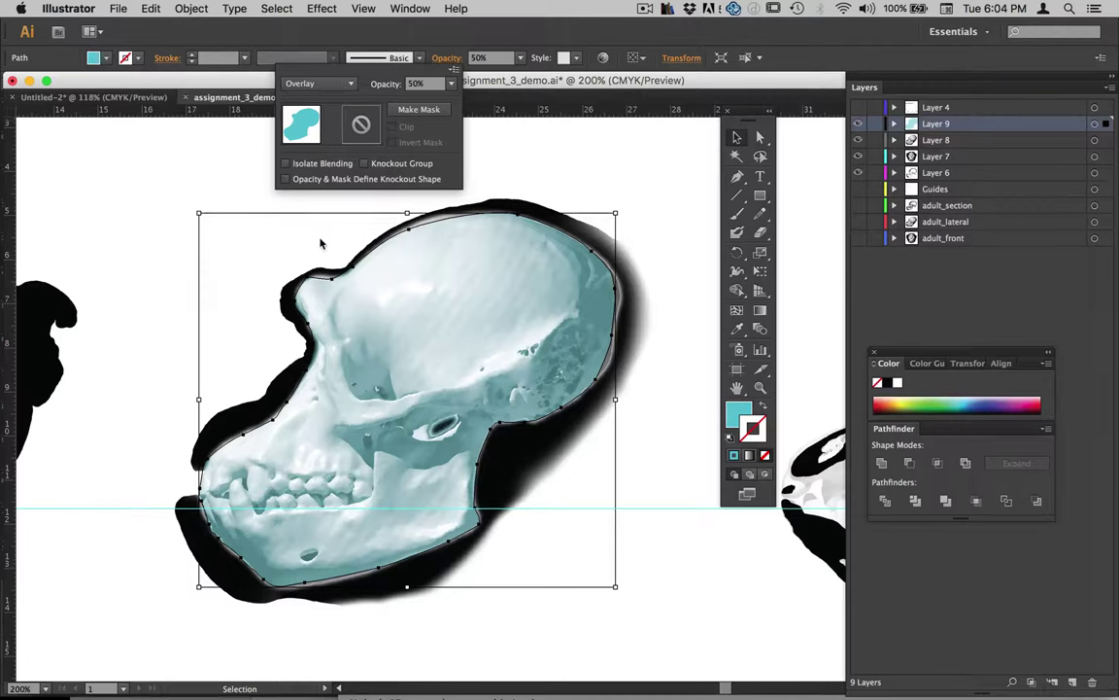
pyautogui.click(449, 87)
pyautogui.click(471, 207)
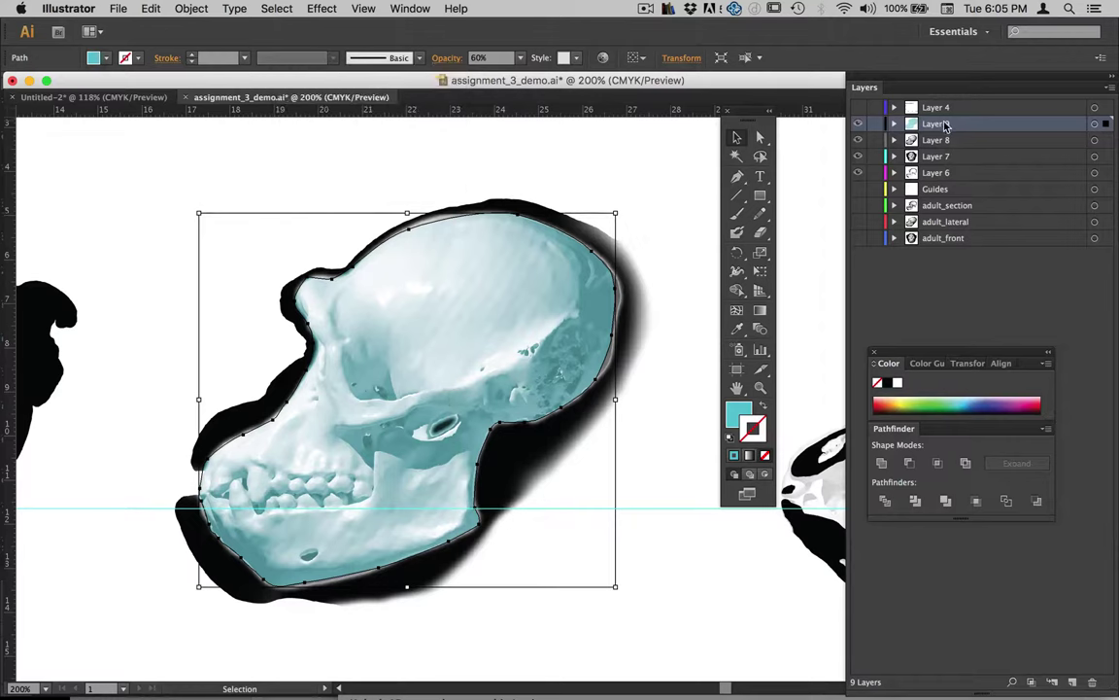
# Duplicate Layer 9 to intensify the skull's turquoise tint and add a new empty layer above the copy
pyautogui.moveTo(945, 124); pyautogui.dragTo(1075, 684)
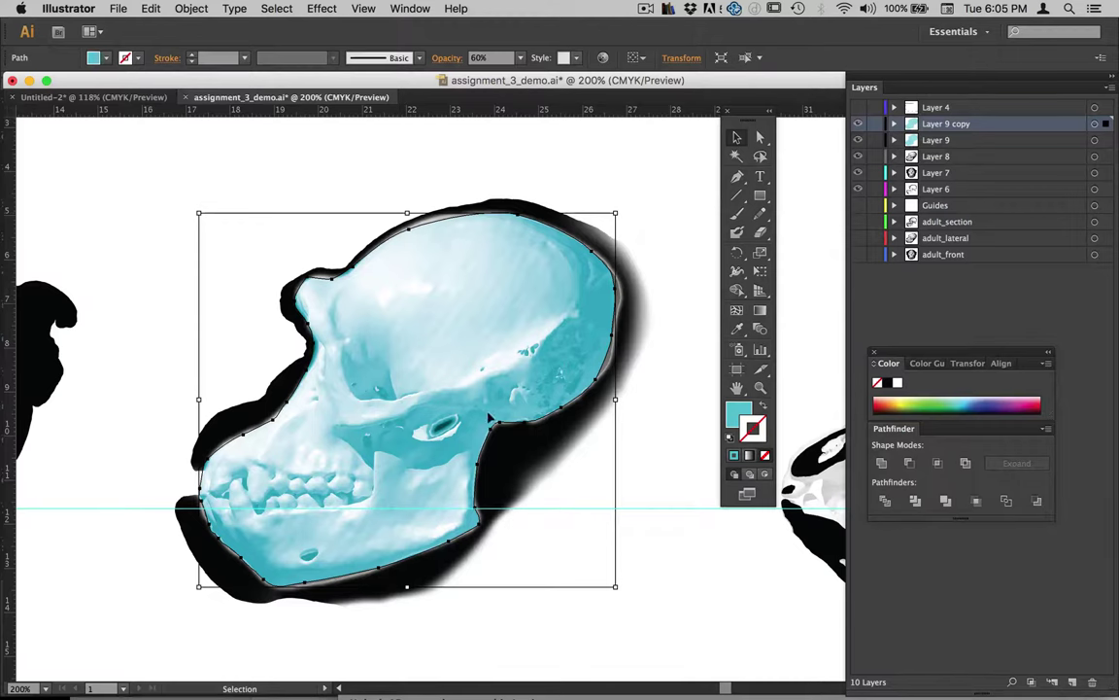
pyautogui.hscroll(-5, 406, 400)
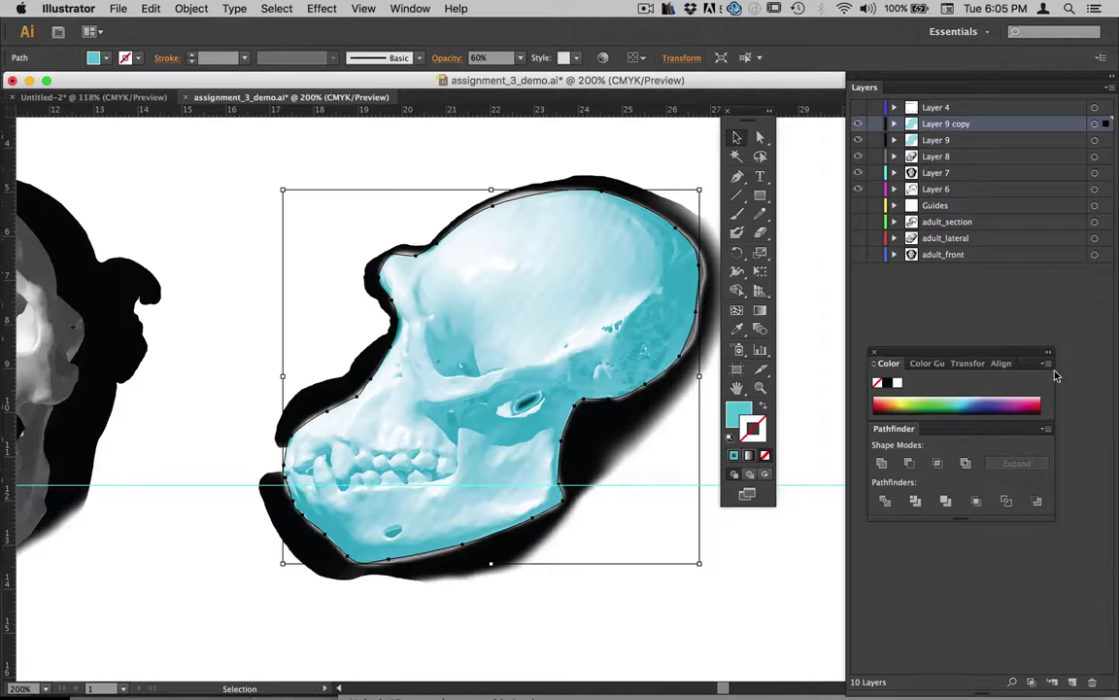
pyautogui.click(1072, 684)
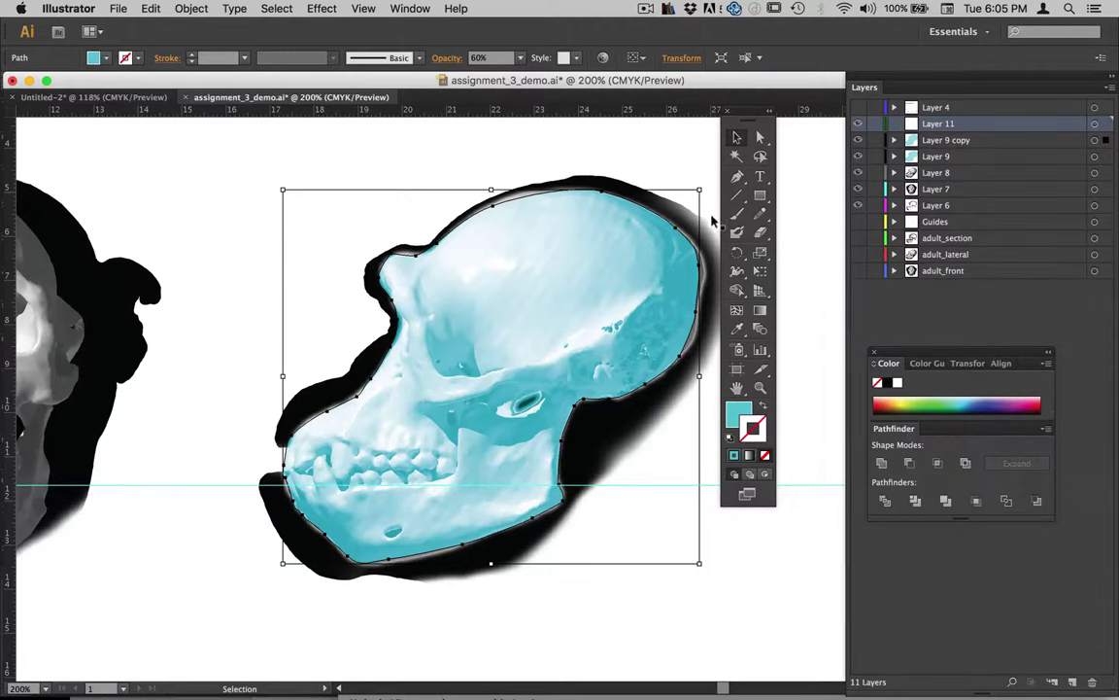
# Try swapping the fill and stroke of the copied skull shape, restore its turquoise fill, and deselect the shape
pyautogui.click(763, 406)
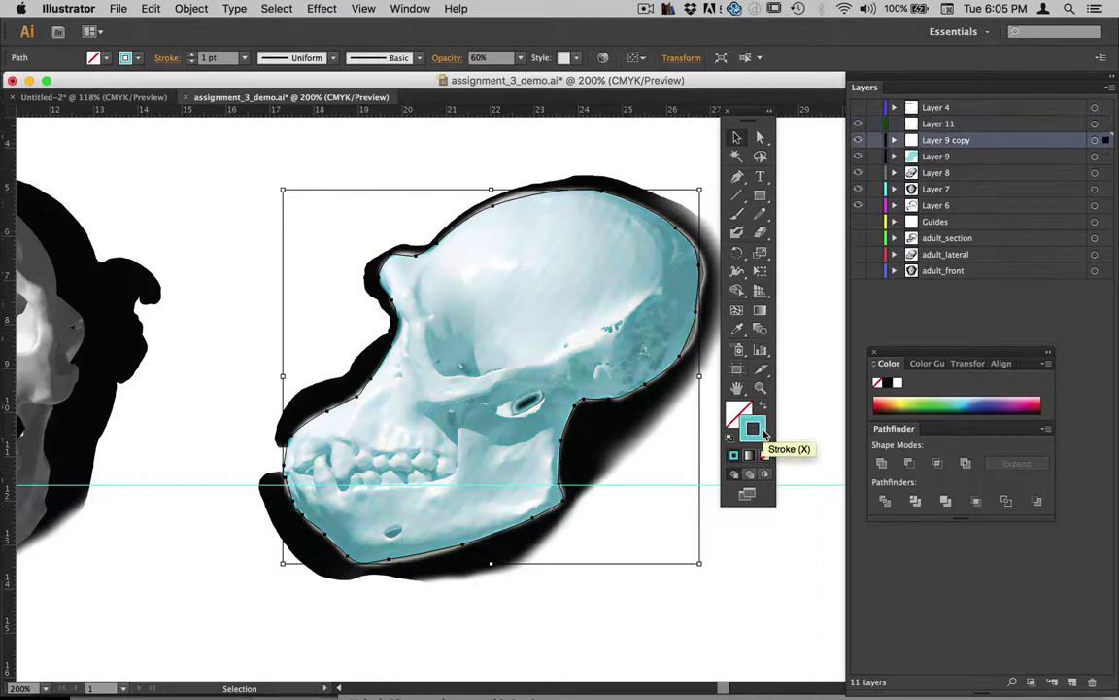
pyautogui.hotkey('shift', 'x')
pyautogui.click(486, 130)
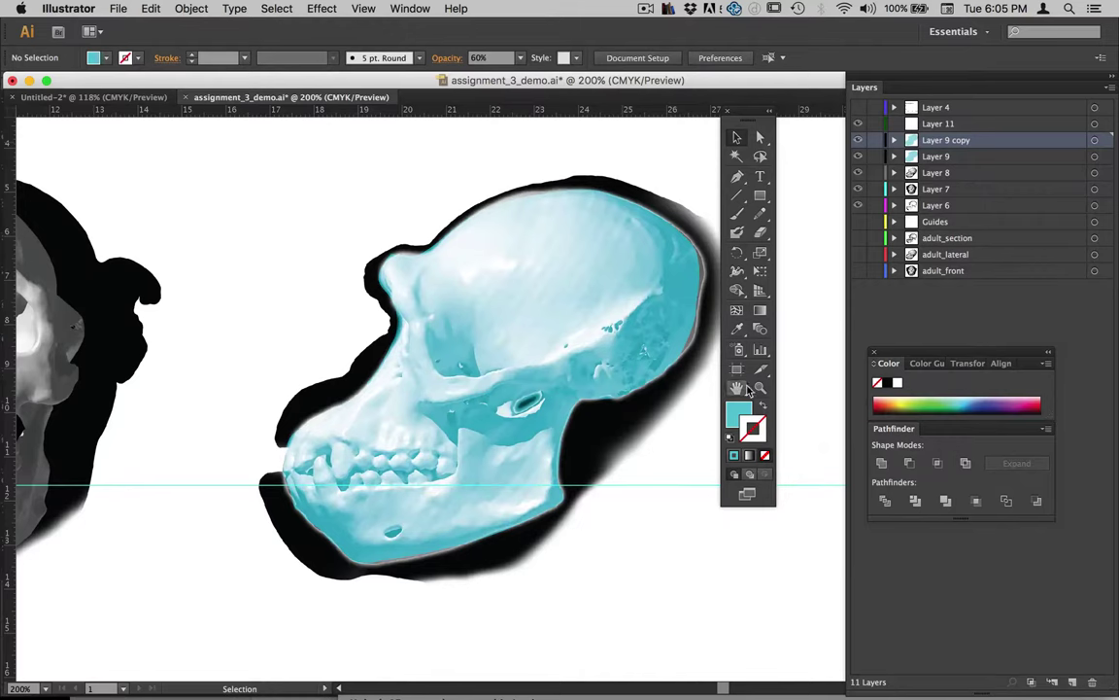
# On Layer 11, set up drawing with no fill and a red stroke
pyautogui.click(918, 127)
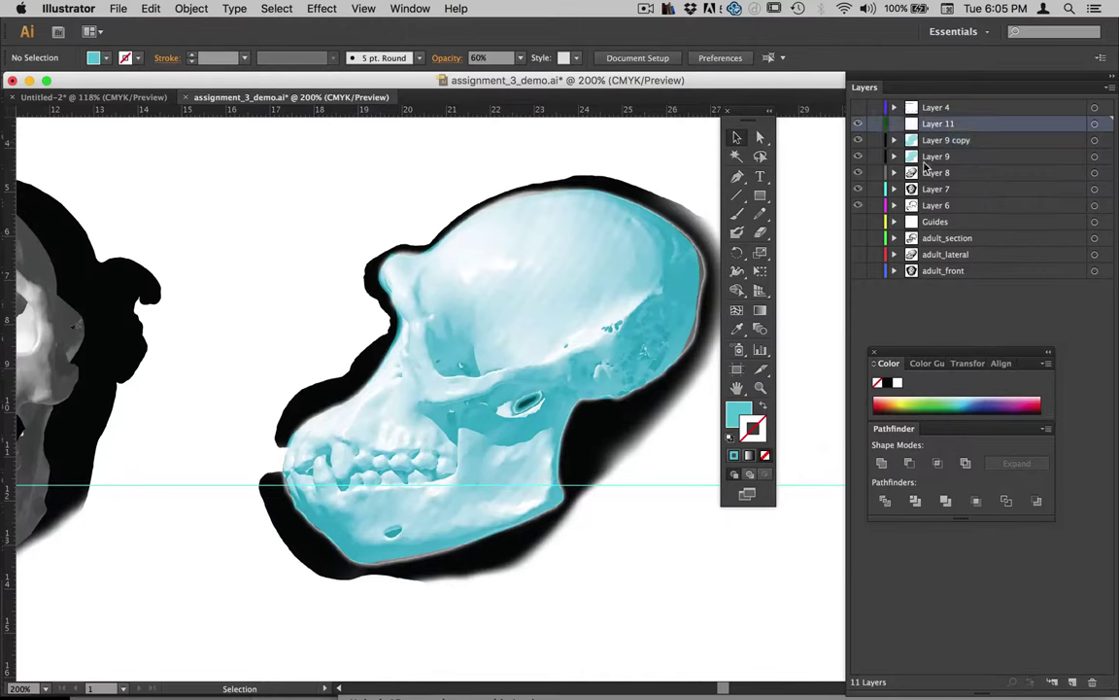
pyautogui.click(763, 408)
pyautogui.doubleClick(761, 431)
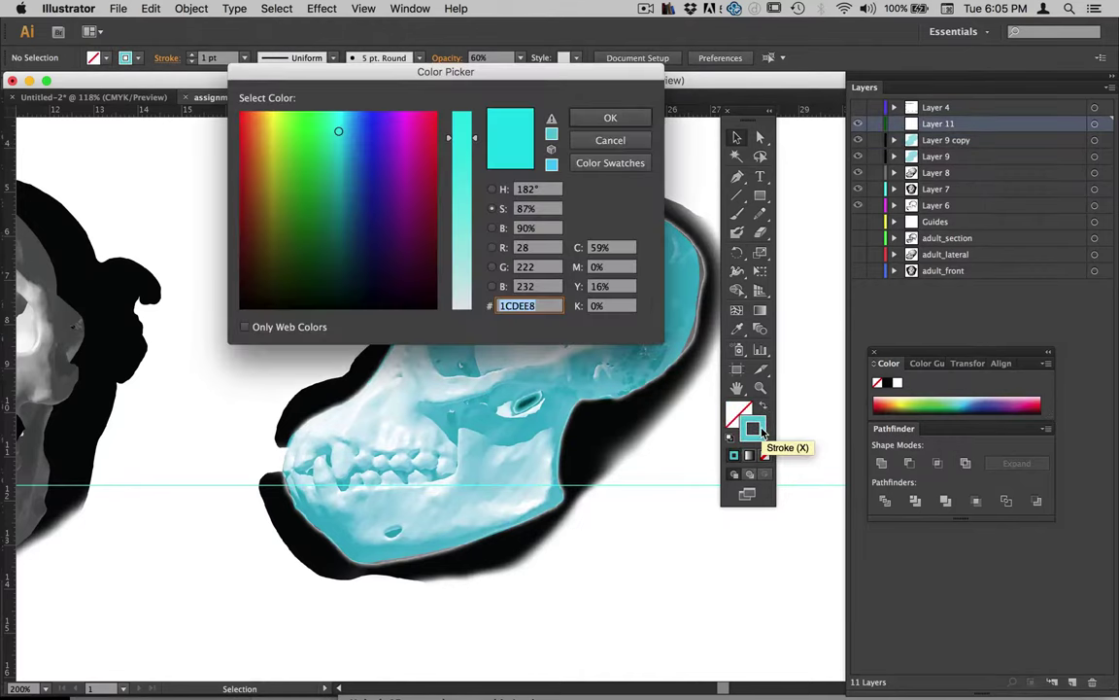
pyautogui.moveTo(369, 139)
pyautogui.mouseDown()
pyautogui.moveTo(408, 155)
pyautogui.moveTo(439, 117)
pyautogui.mouseUp()
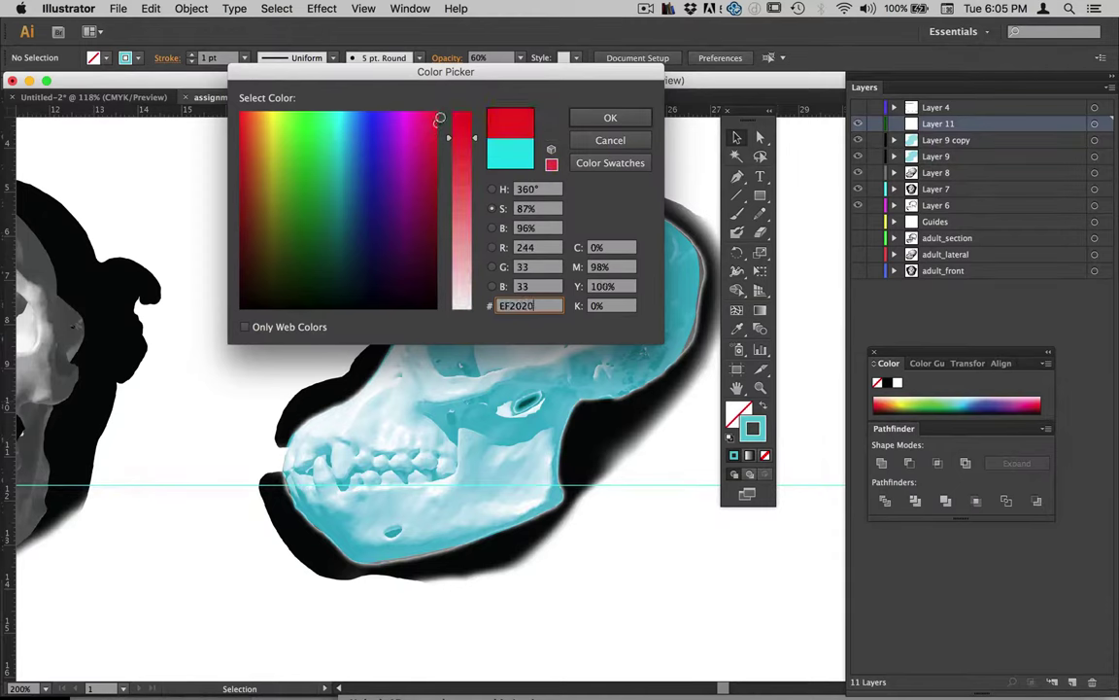
pyautogui.click(604, 117)
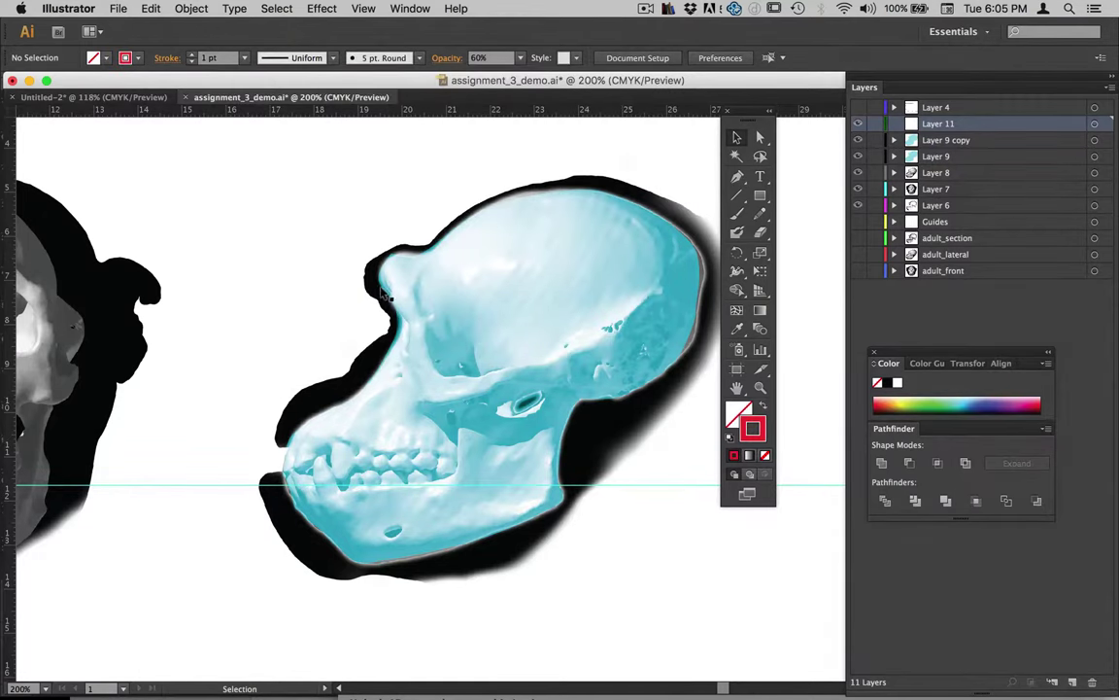
# Trace with the Pen tool from behind the jaw along the skull base to the notch on the cheekbone's upper edge
pyautogui.click(741, 178)
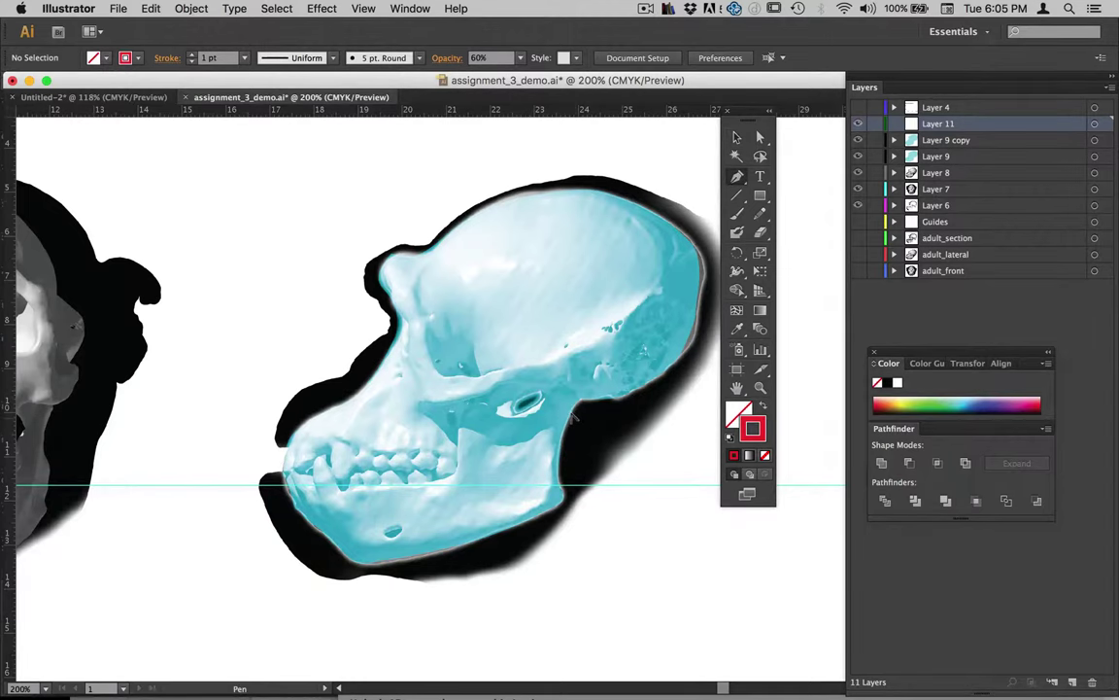
pyautogui.scroll(1, 575, 417)
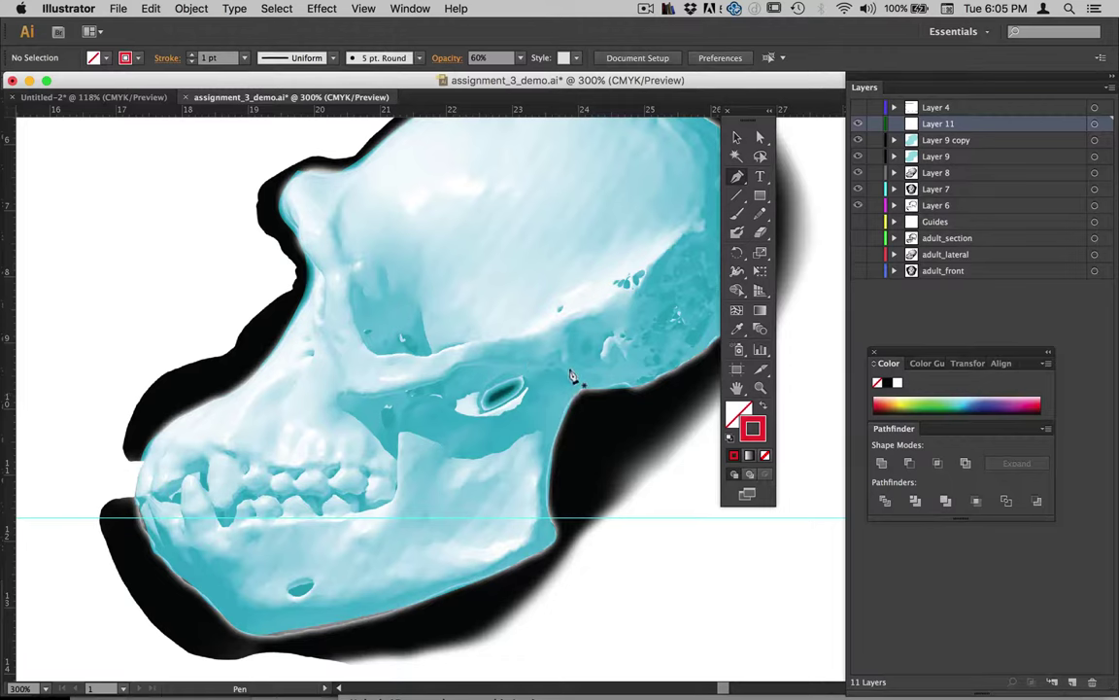
pyautogui.click(629, 445)
pyautogui.click(573, 386)
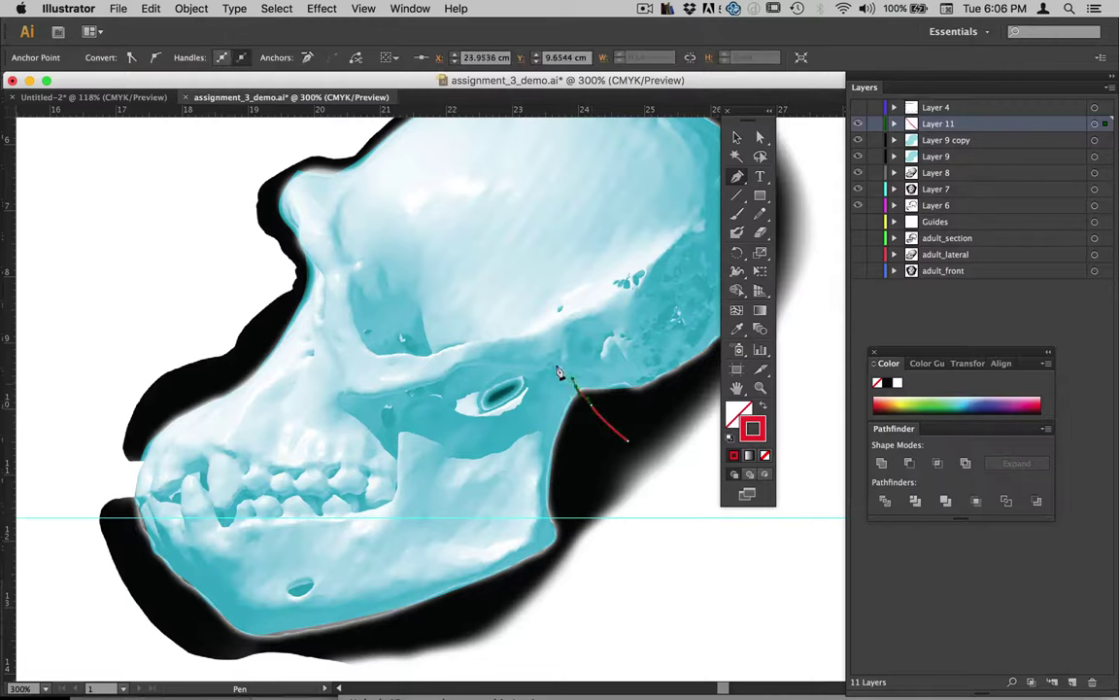
pyautogui.click(554, 368)
pyautogui.click(530, 373)
pyautogui.click(516, 371)
pyautogui.click(483, 362)
pyautogui.click(453, 366)
pyautogui.press('super+z')
pyautogui.moveTo(478, 357); pyautogui.dragTo(489, 338)
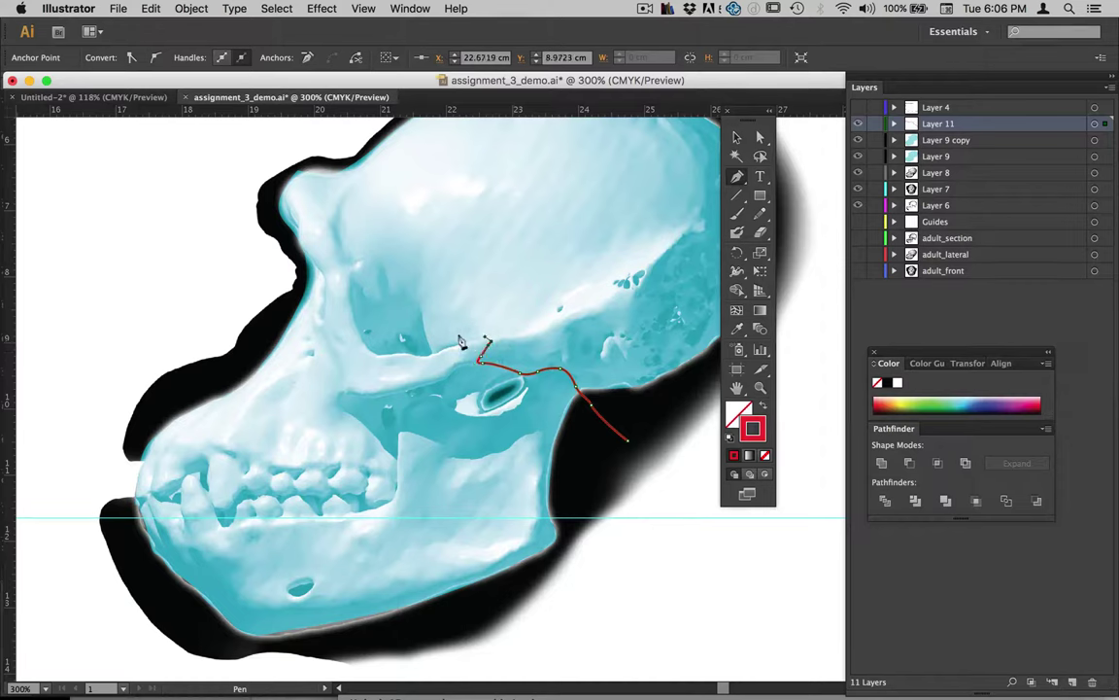
# Continue the red path along the upper edge of the cheekbone and up the eye socket to below the brow ridge
pyautogui.moveTo(463, 338); pyautogui.dragTo(352, 320)
pyautogui.click(354, 315)
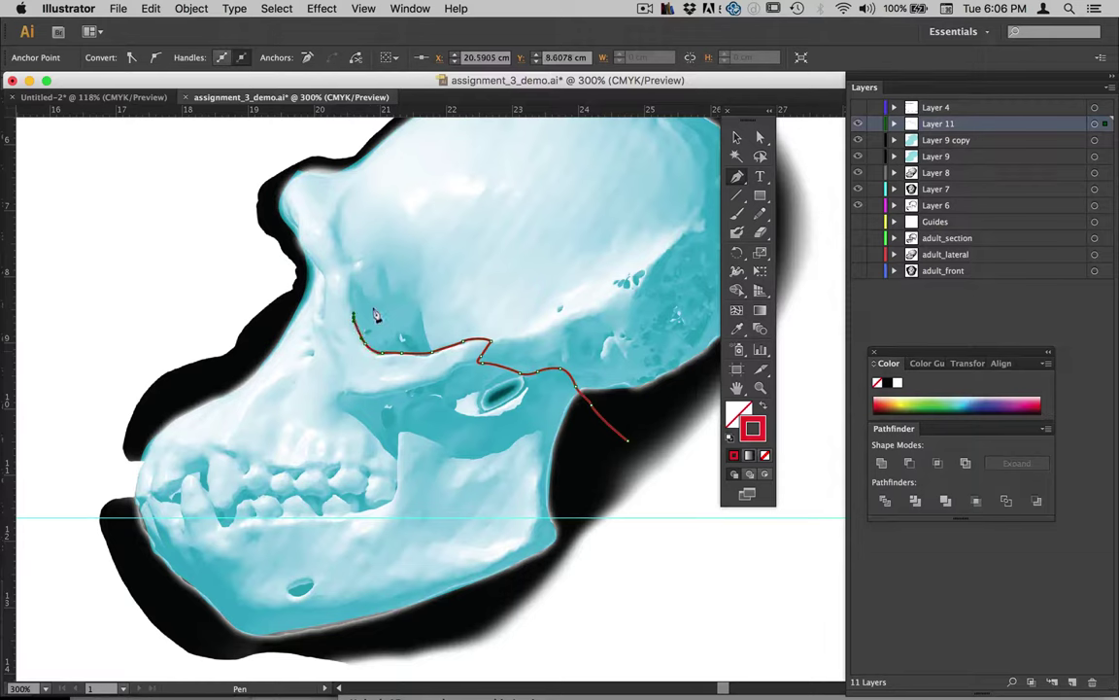
pyautogui.moveTo(347, 278); pyautogui.dragTo(307, 263)
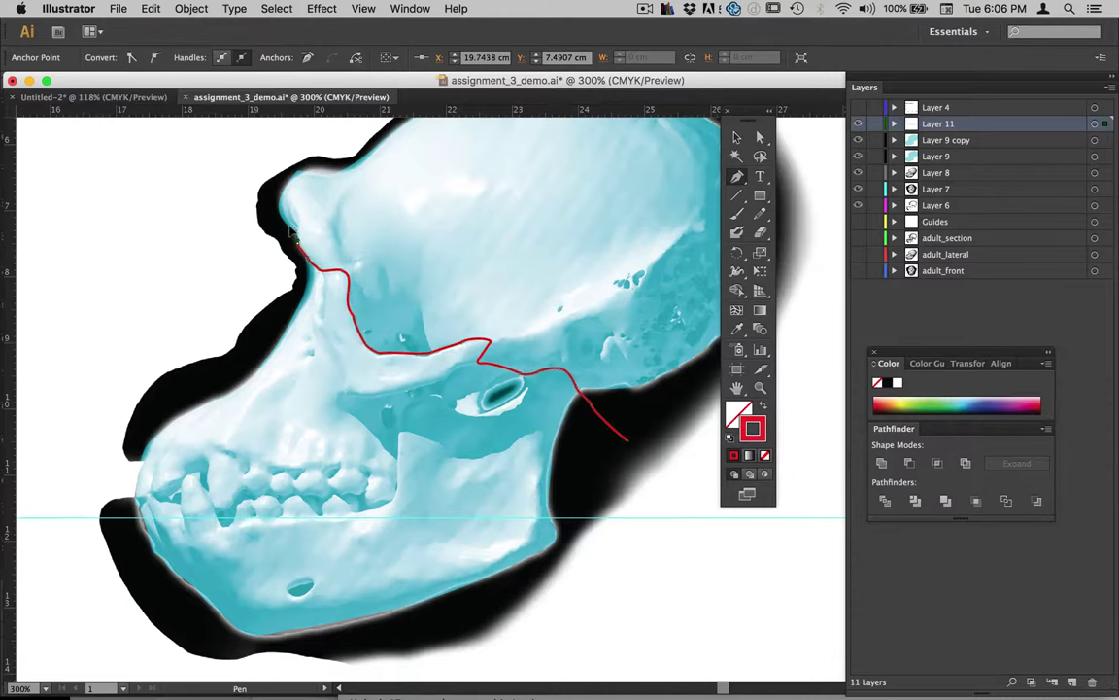
# Close the path loosely around the outside of the snout and jaw, and fill it red without a stroke
pyautogui.moveTo(234, 223); pyautogui.dragTo(218, 224)
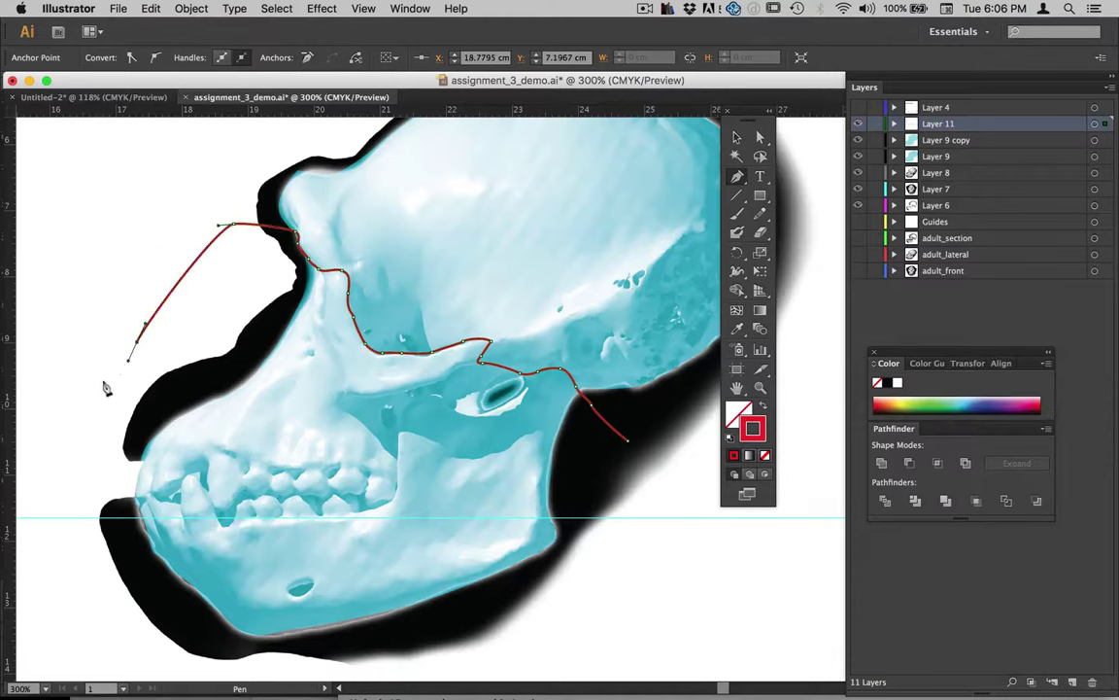
pyautogui.moveTo(78, 506); pyautogui.dragTo(80, 530)
pyautogui.moveTo(180, 642); pyautogui.dragTo(209, 653)
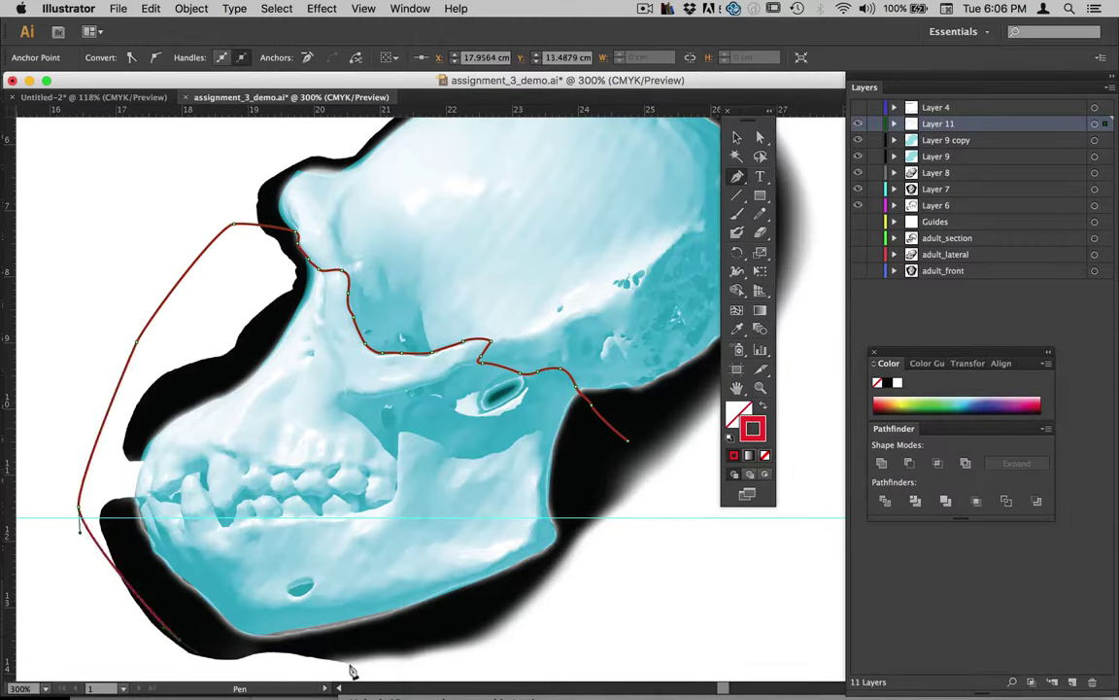
pyautogui.moveTo(354, 667); pyautogui.dragTo(618, 573)
pyautogui.moveTo(638, 530); pyautogui.dragTo(653, 481)
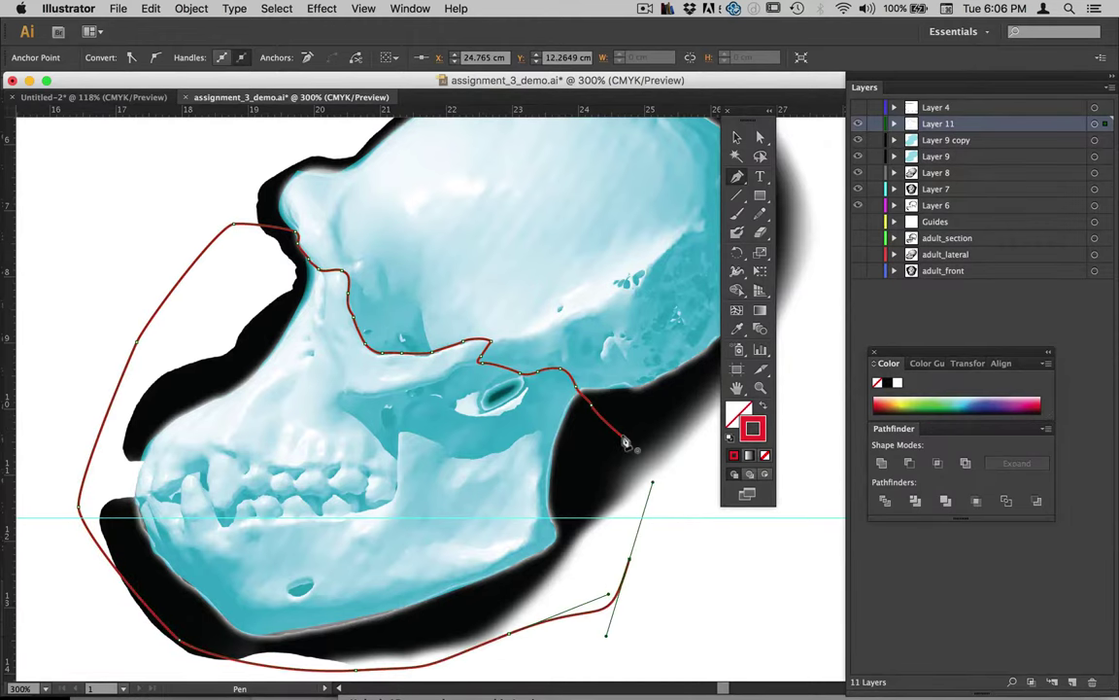
pyautogui.click(626, 440)
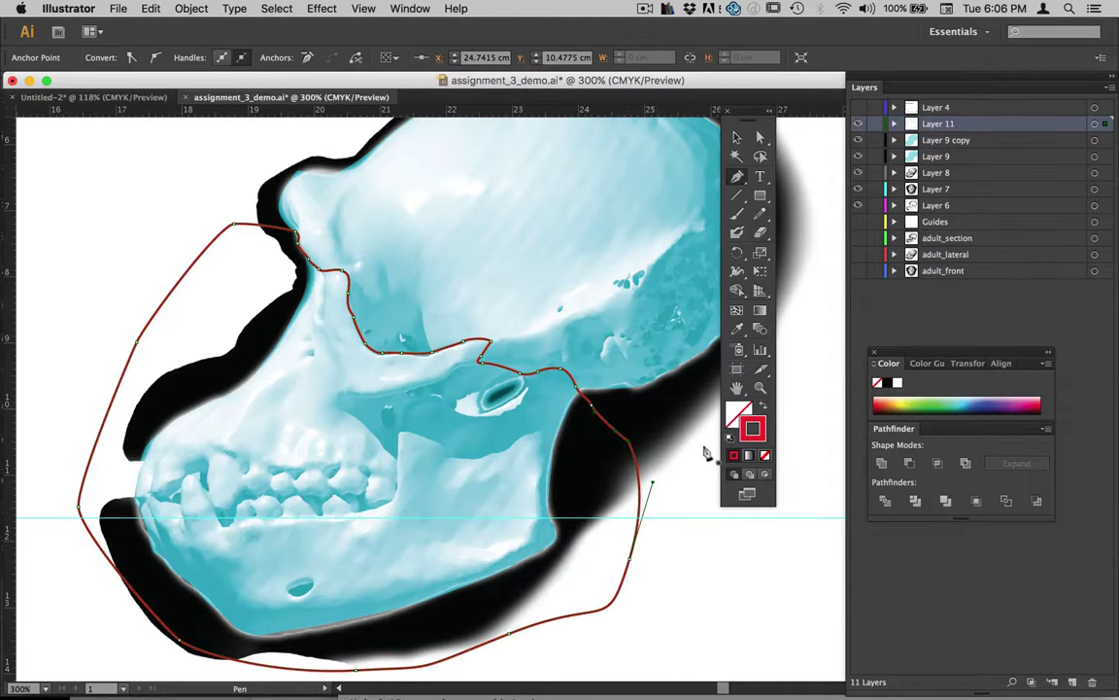
pyautogui.hotkey('shift', 'x')
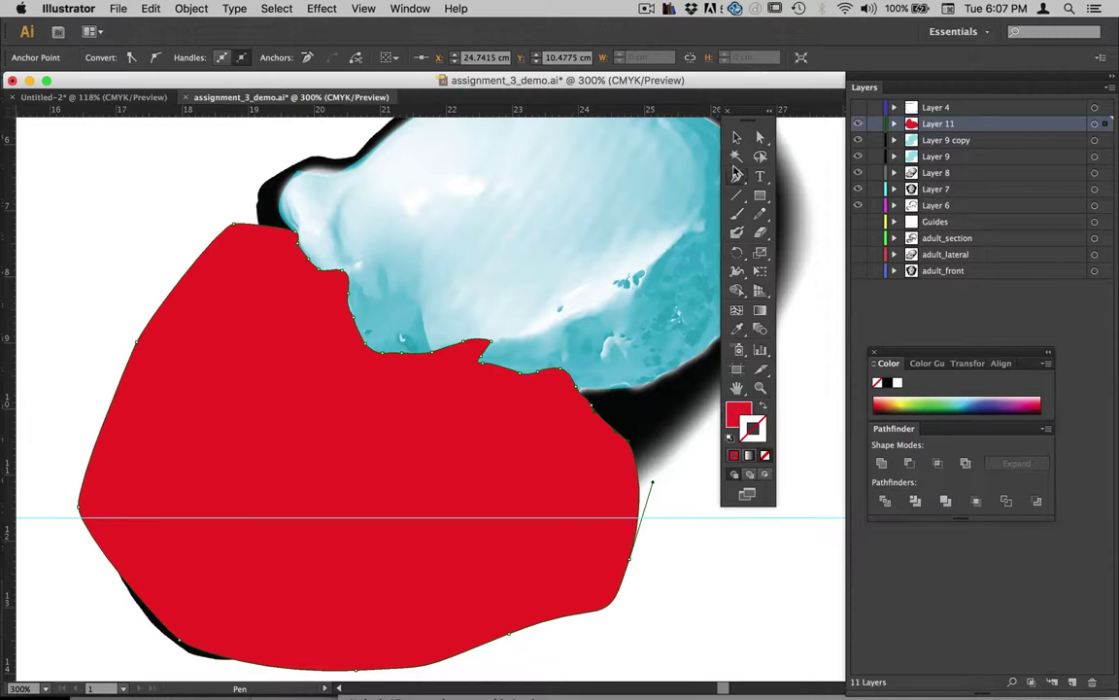
# Select the red face shape and duplicate Layer 11
pyautogui.press('v')
pyautogui.click(664, 127)
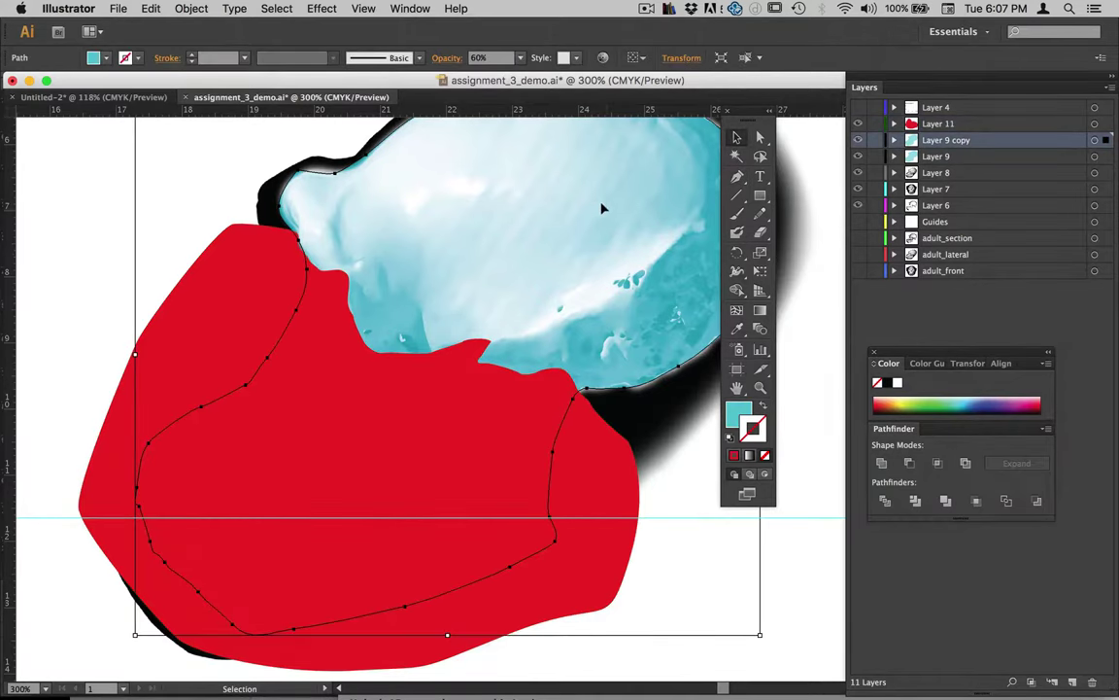
pyautogui.moveTo(8, 403); pyautogui.dragTo(70, 397)
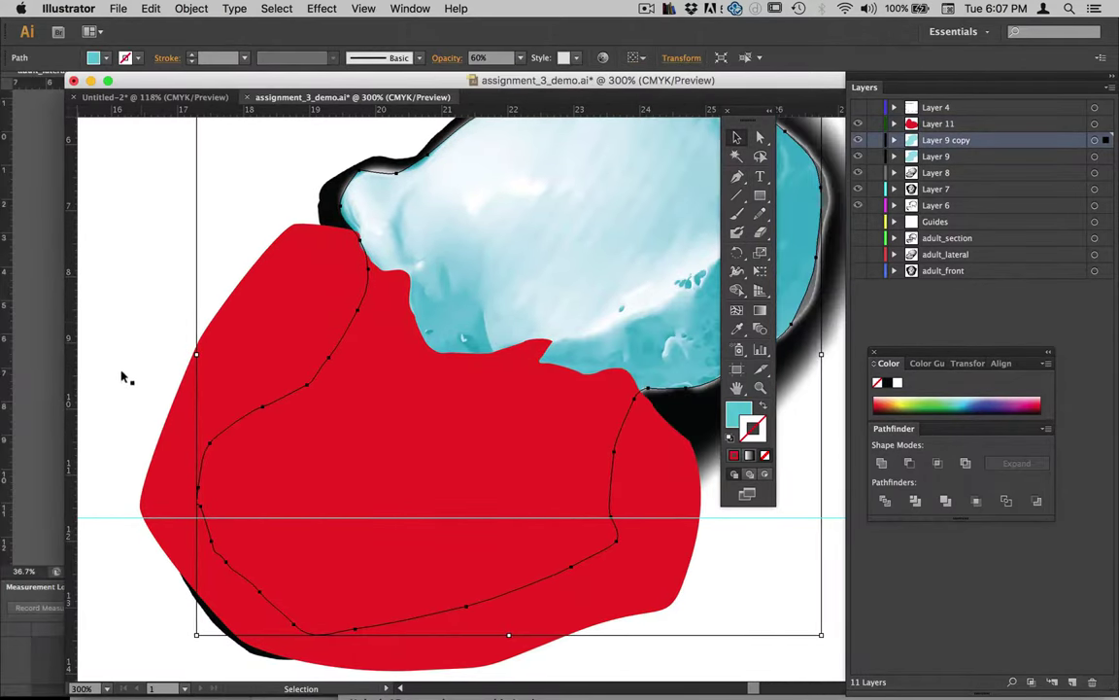
pyautogui.click(169, 424)
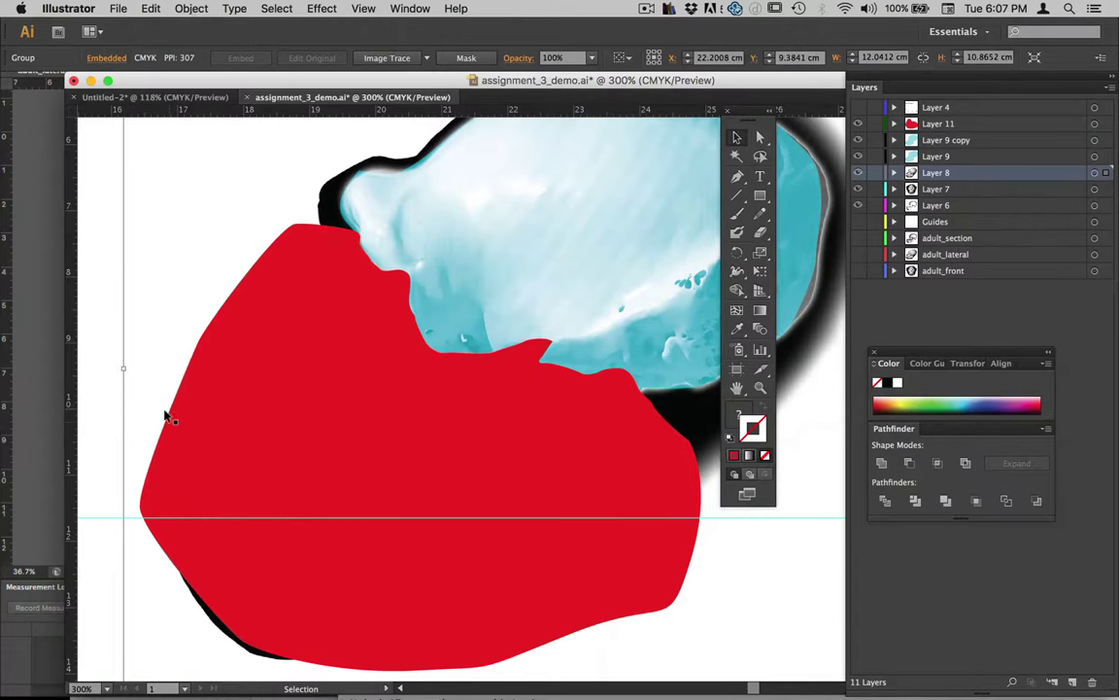
pyautogui.click(170, 421)
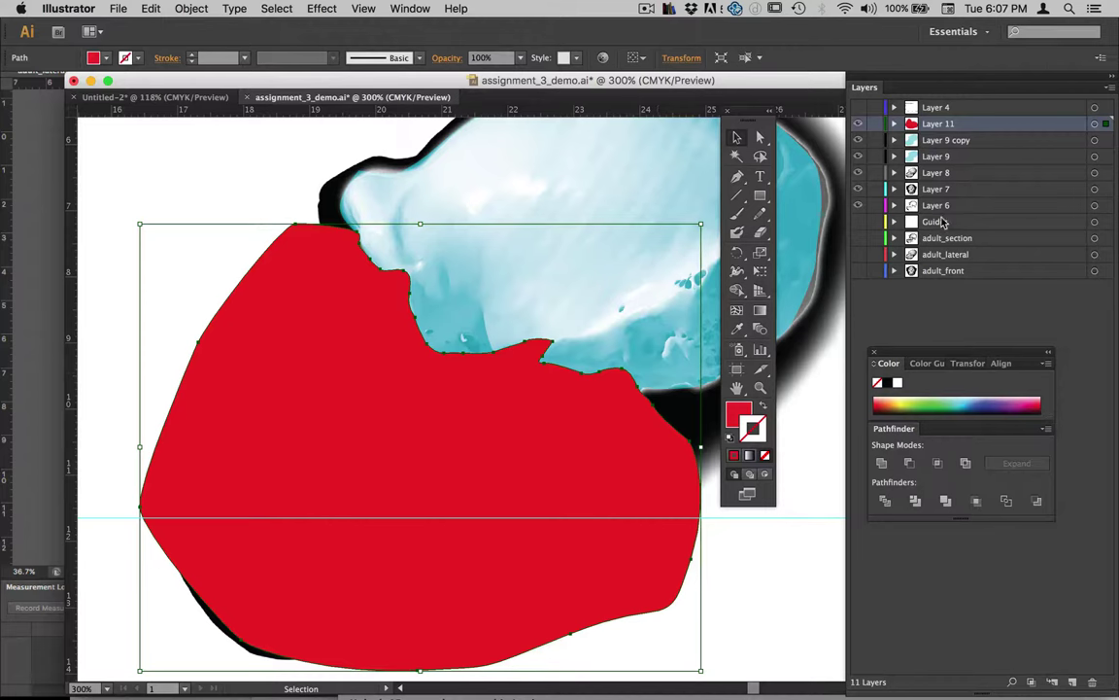
pyautogui.moveTo(954, 126); pyautogui.dragTo(1077, 684)
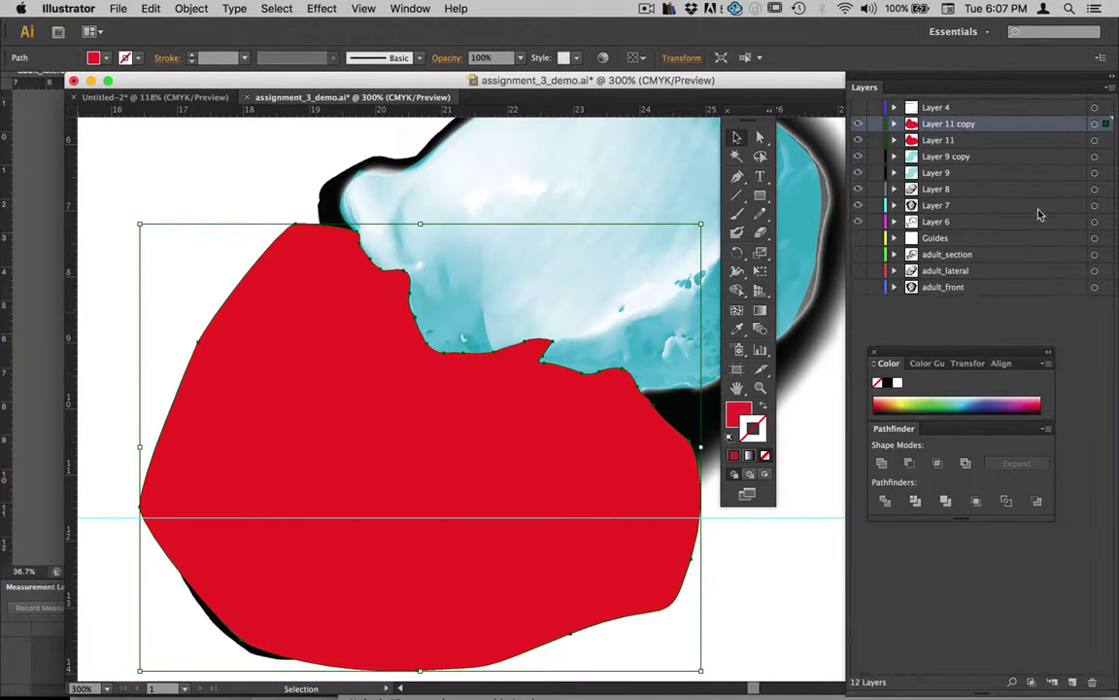
# Set the row size of the layer list to Large
pyautogui.click(964, 141)
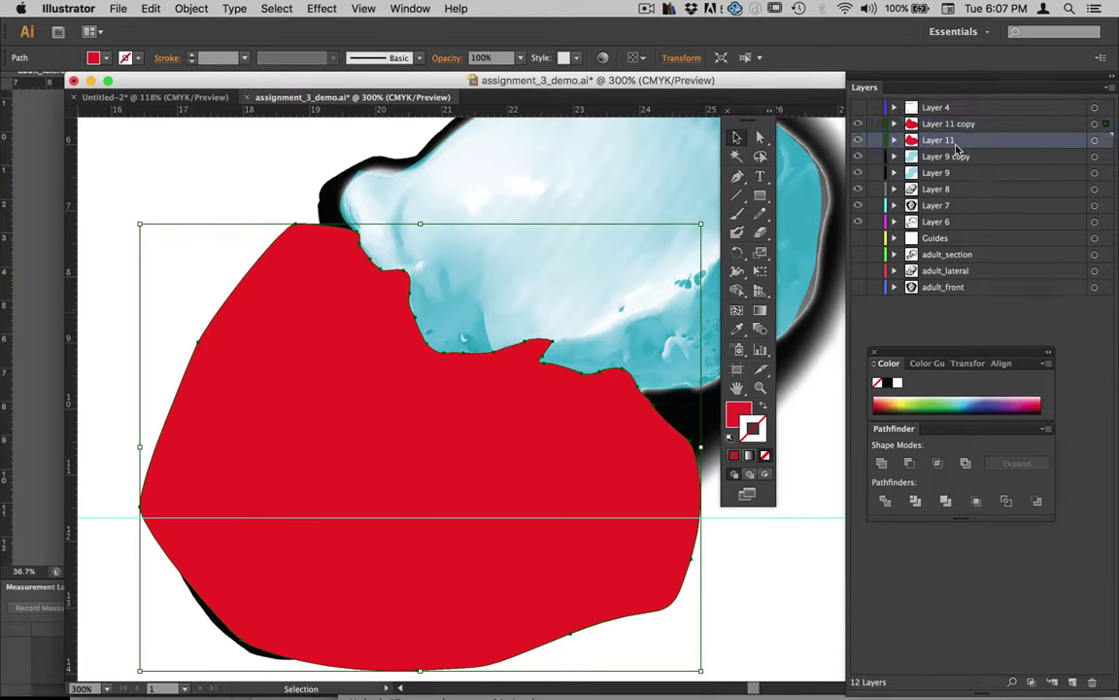
pyautogui.click(1109, 88)
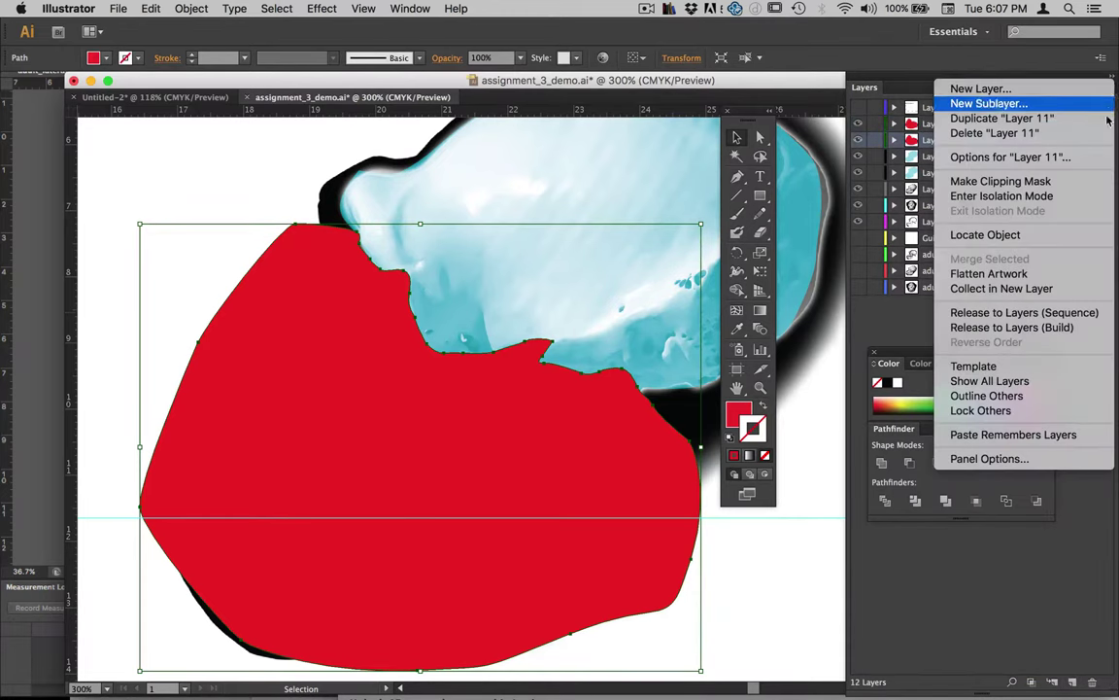
pyautogui.click(1045, 460)
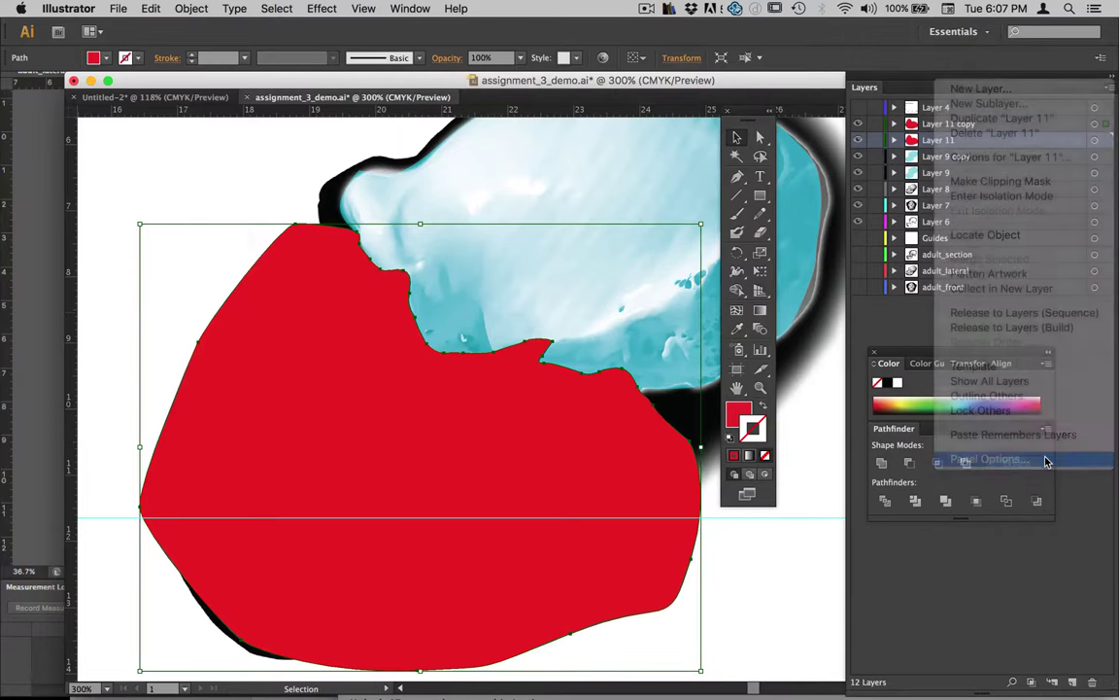
pyautogui.click(39, 194)
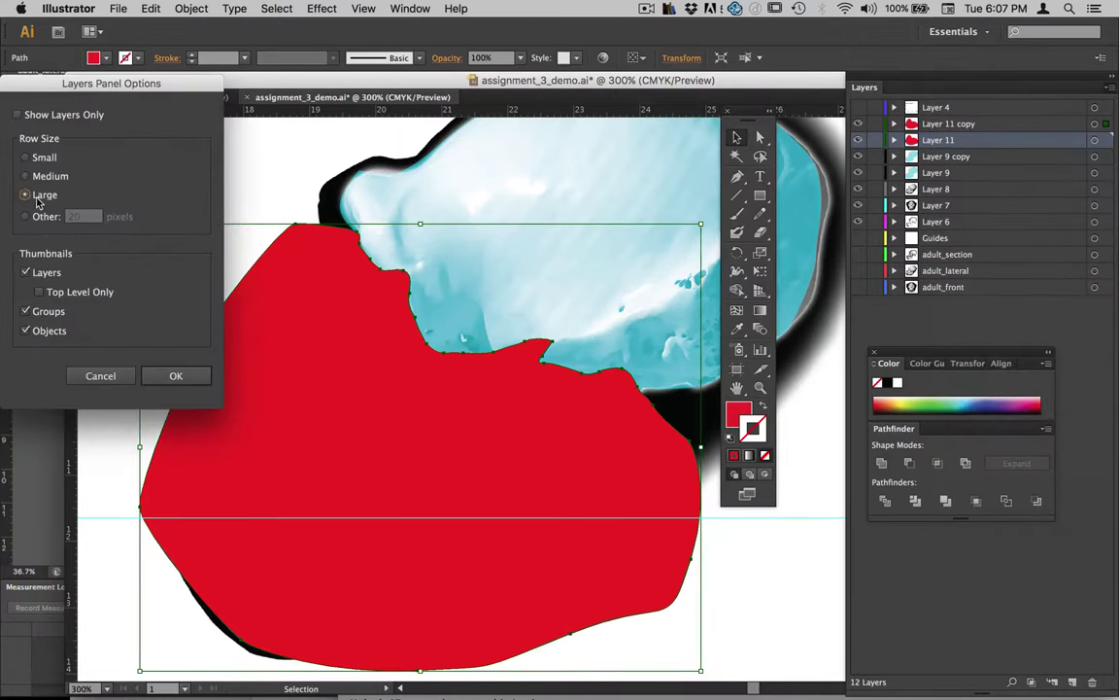
pyautogui.click(175, 375)
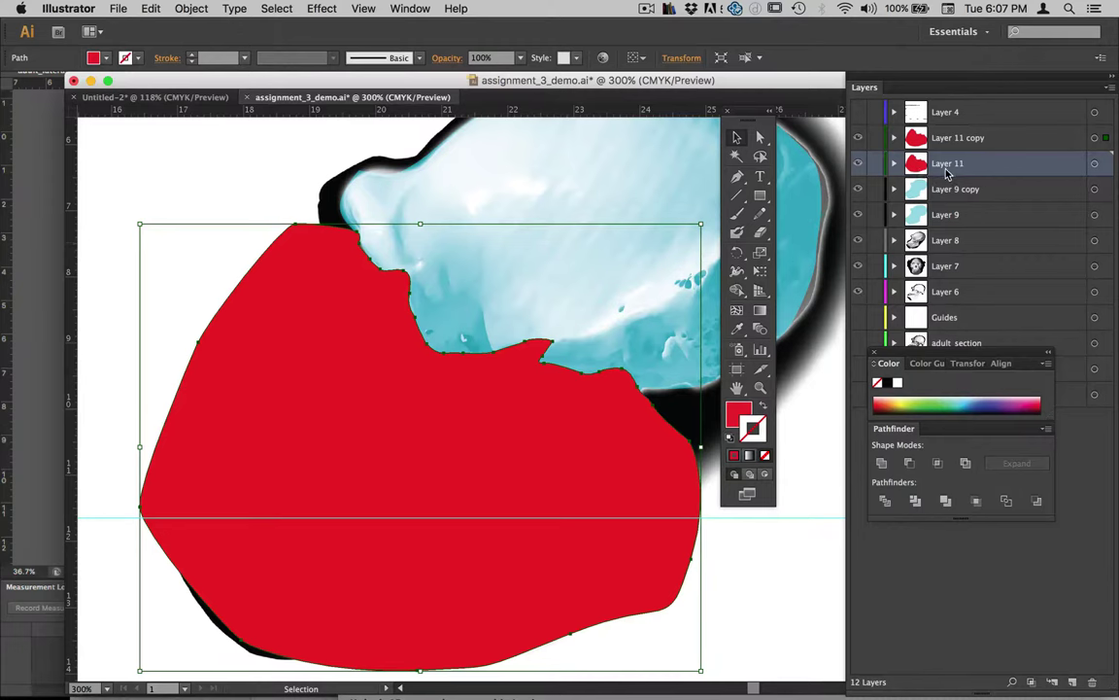
# Move the red shape from Layer 11 into Layer 9 copy, remove the emptied layer, and hide all other layers
pyautogui.click(1096, 164)
pyautogui.moveTo(1107, 169); pyautogui.dragTo(1094, 681)
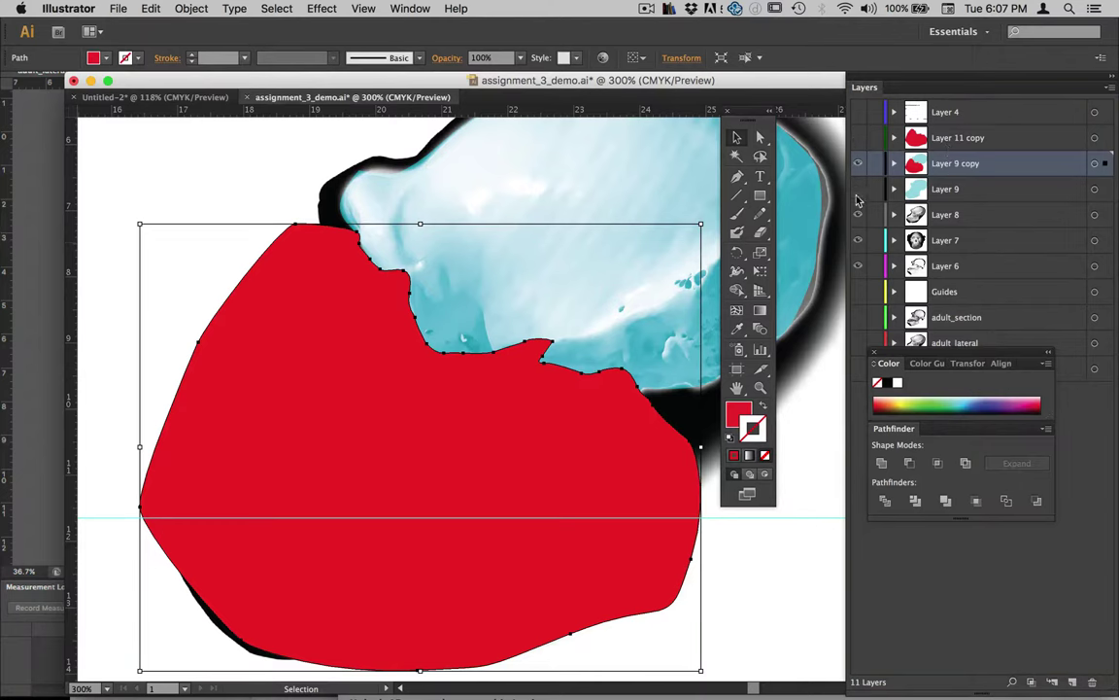
pyautogui.moveTo(858, 189); pyautogui.dragTo(866, 267)
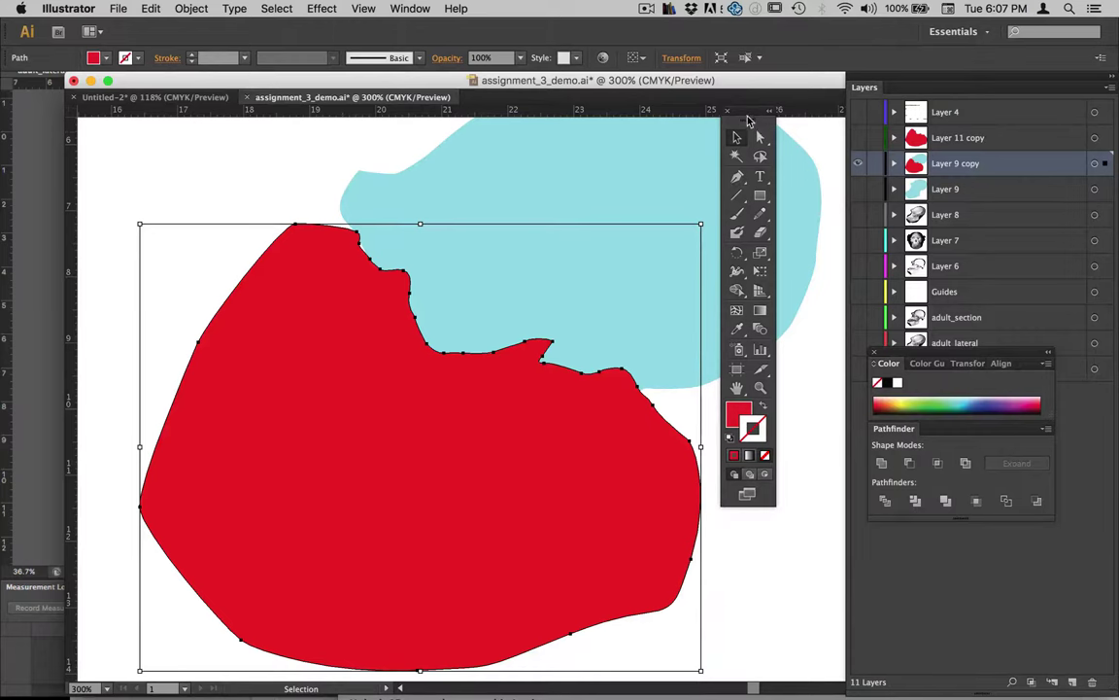
# Intersect the red face shape with the turquoise skull shape on Layer 9 copy, and deselect the result
pyautogui.moveTo(748, 112); pyautogui.dragTo(938, 401)
pyautogui.moveTo(219, 151); pyautogui.dragTo(763, 491)
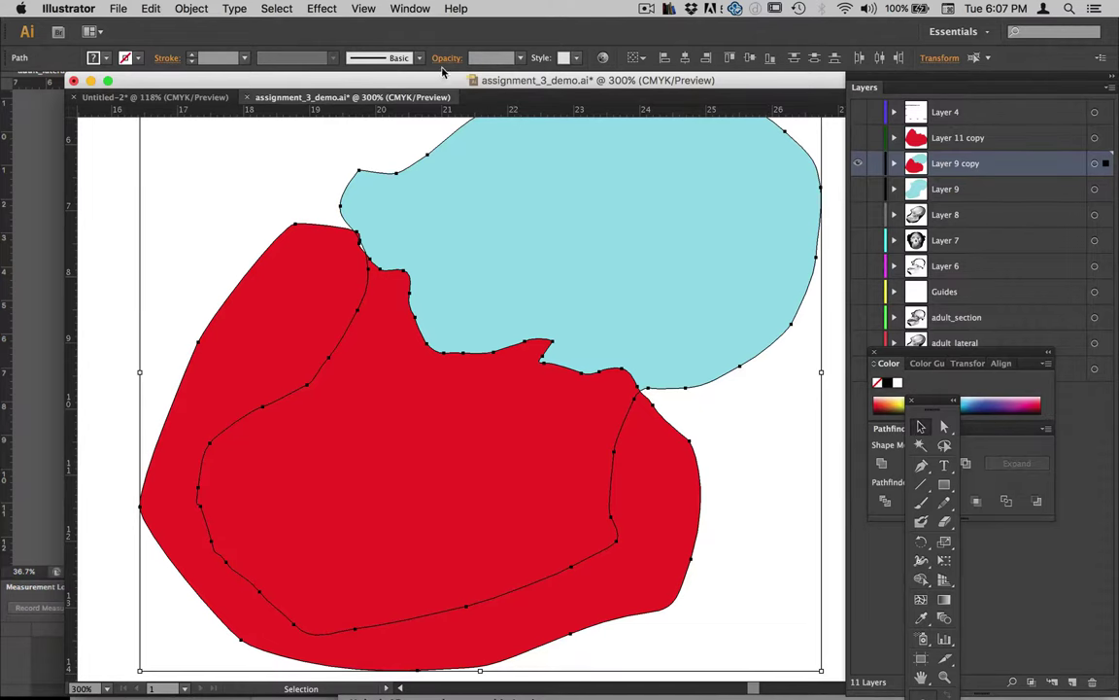
pyautogui.click(403, 9)
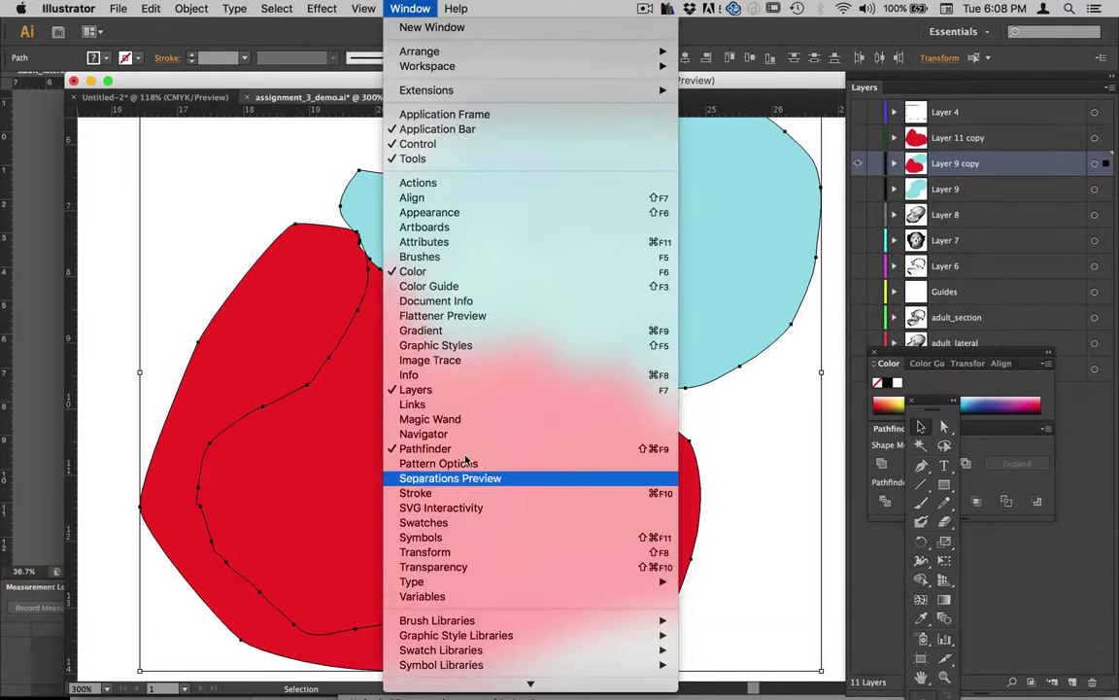
pyautogui.click(427, 448)
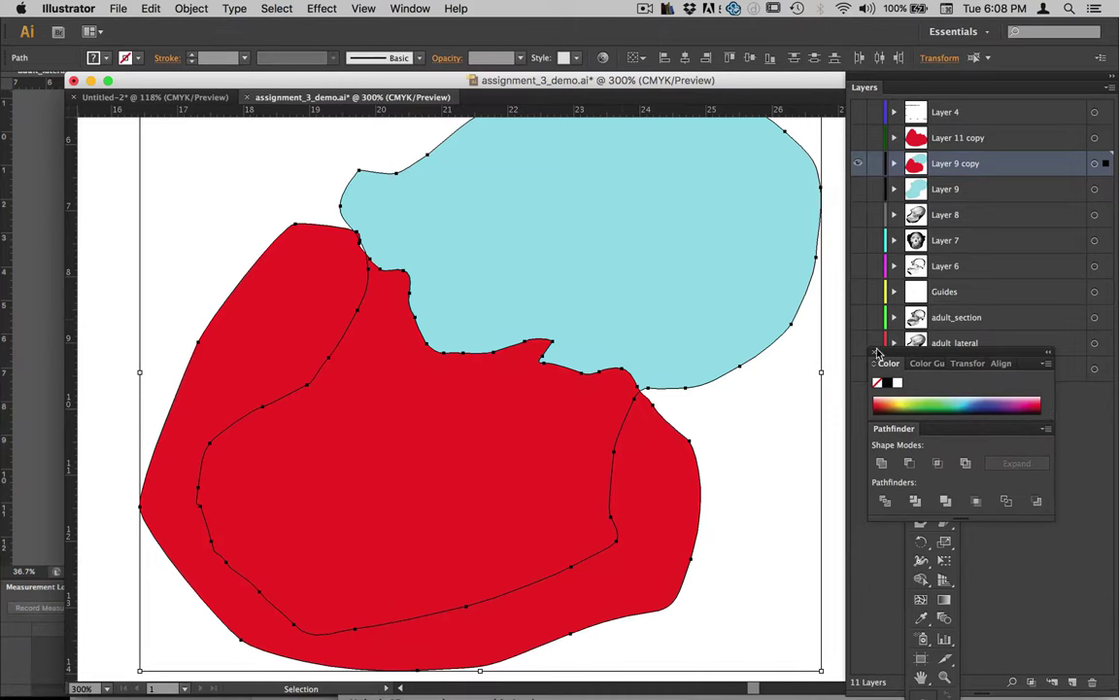
pyautogui.click(1008, 364)
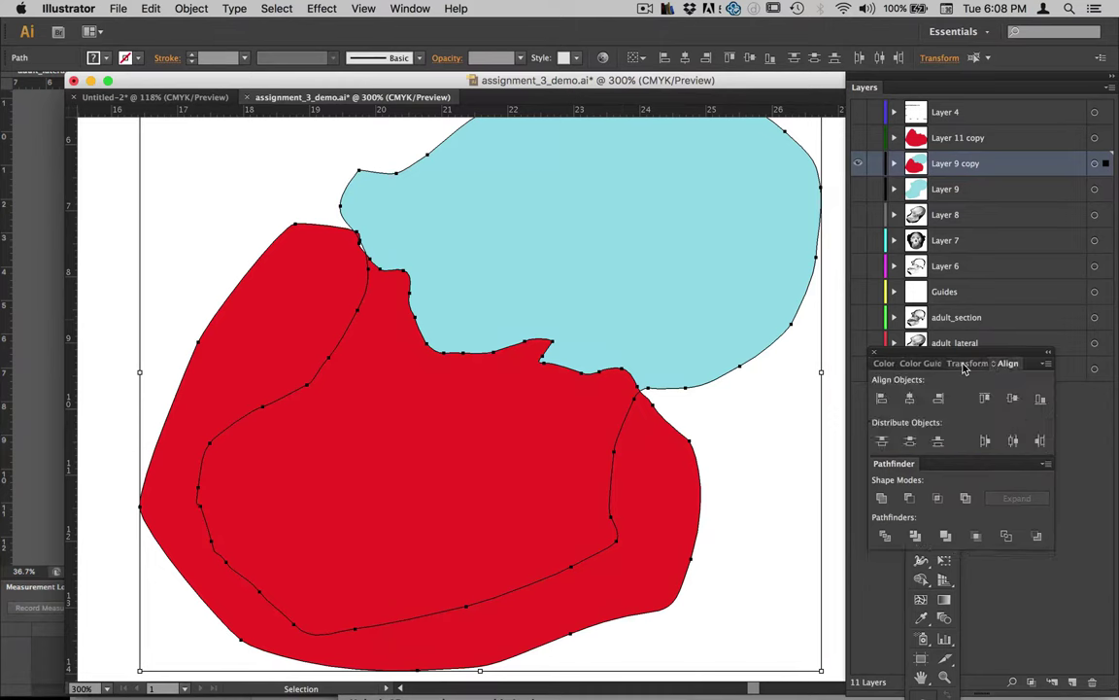
pyautogui.moveTo(886, 461); pyautogui.dragTo(896, 199)
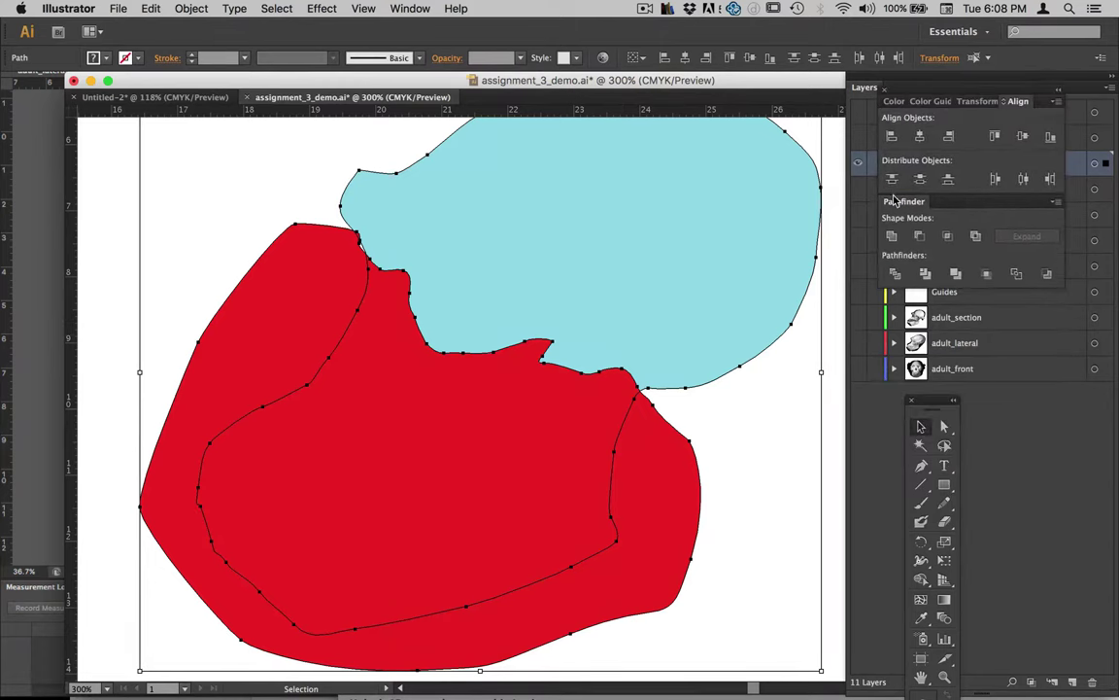
pyautogui.click(947, 235)
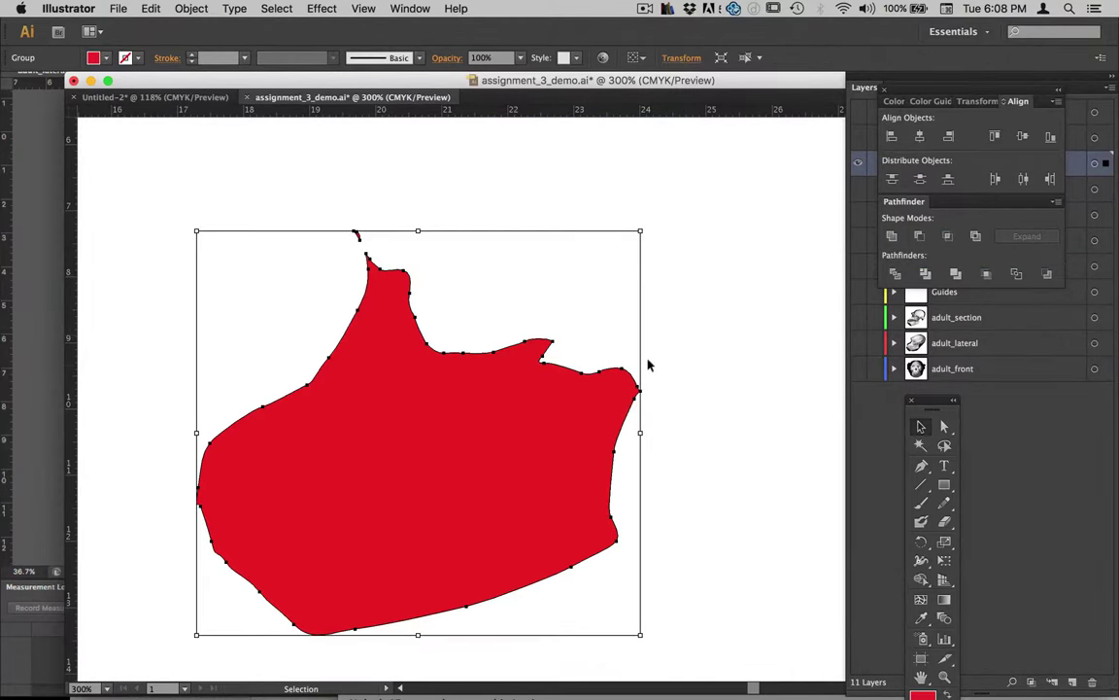
pyautogui.click(360, 209)
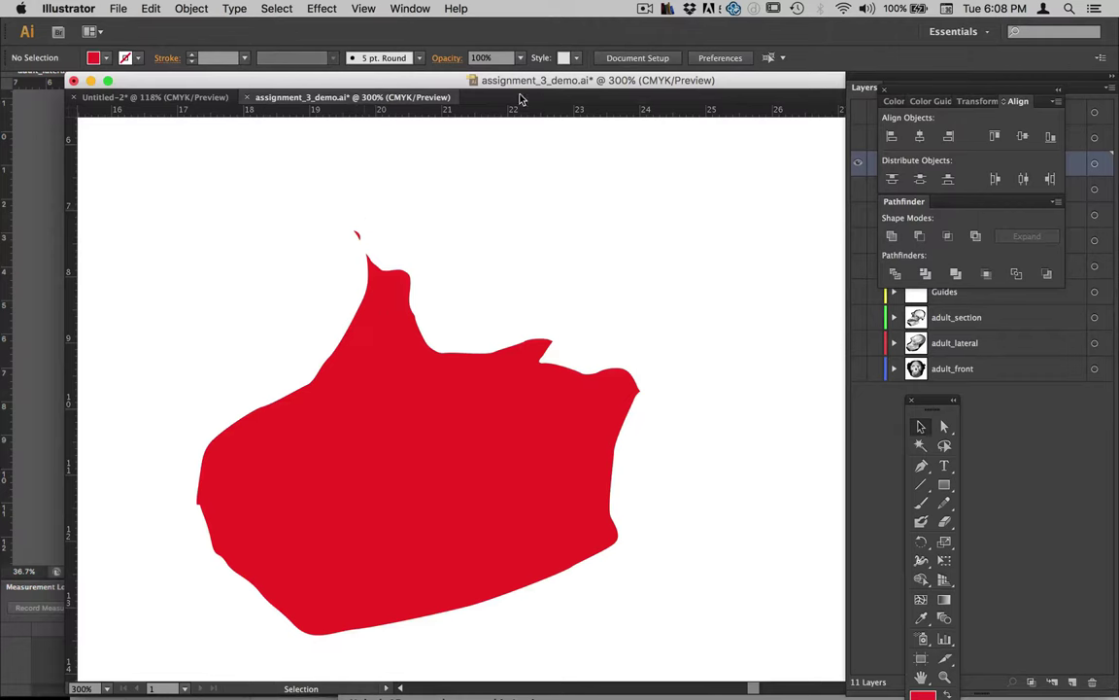
pyautogui.press('a')
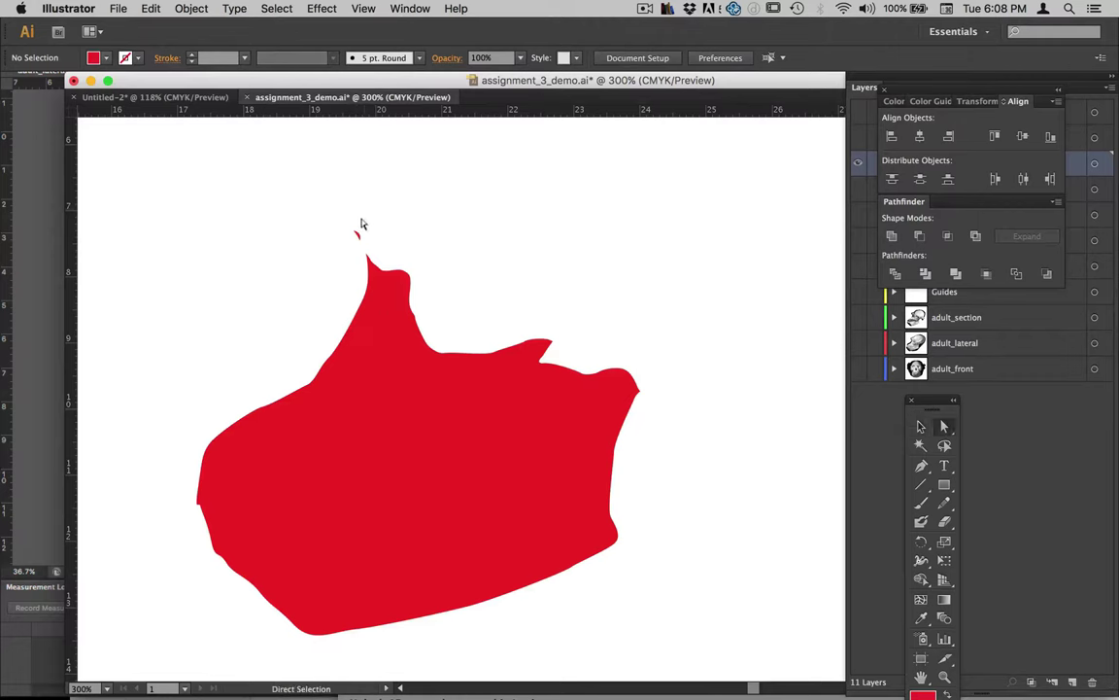
# Delete the stray red fragment above the face shape and show the skull image on Layer 8
pyautogui.moveTo(314, 220); pyautogui.dragTo(363, 244)
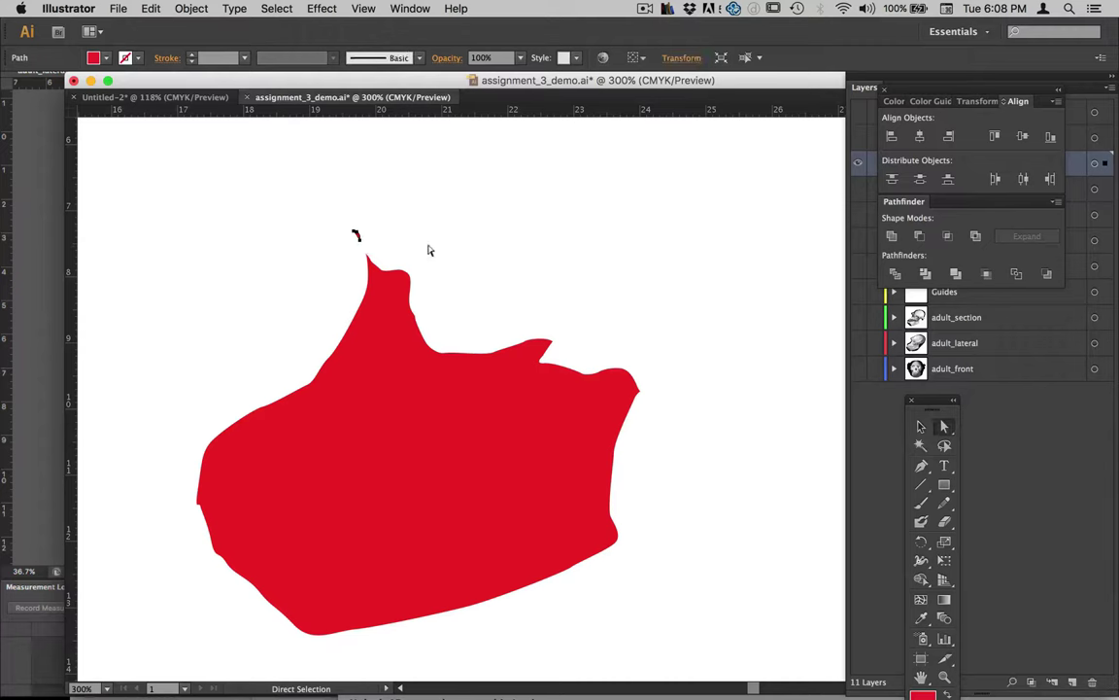
pyautogui.press('Delete')
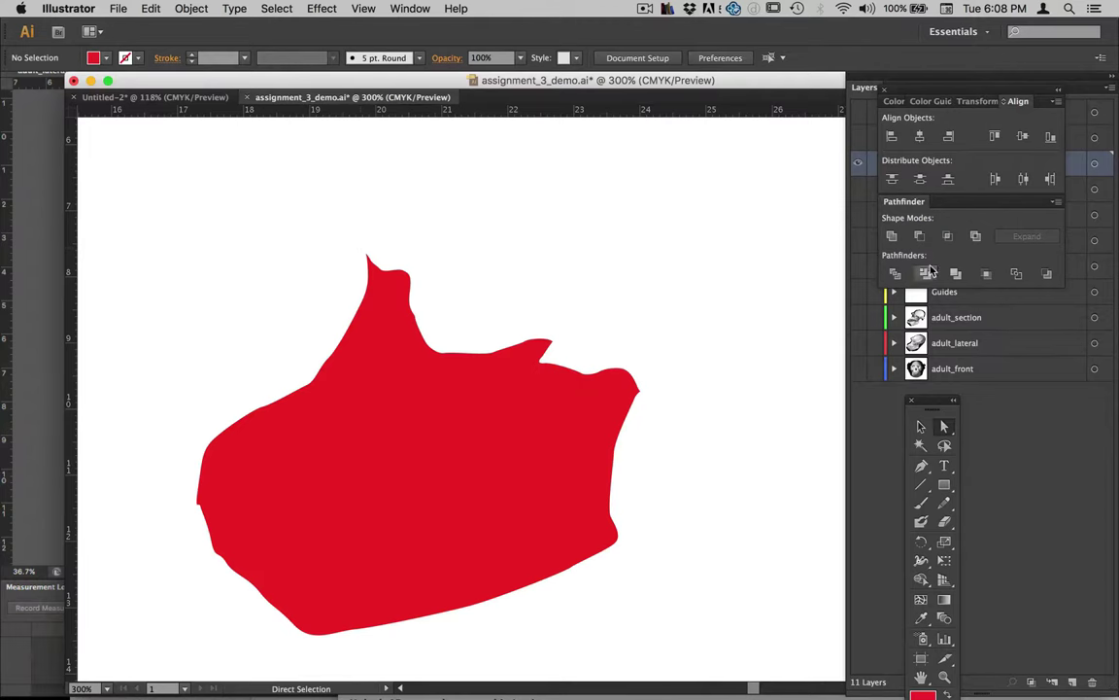
pyautogui.moveTo(914, 109); pyautogui.dragTo(746, 511)
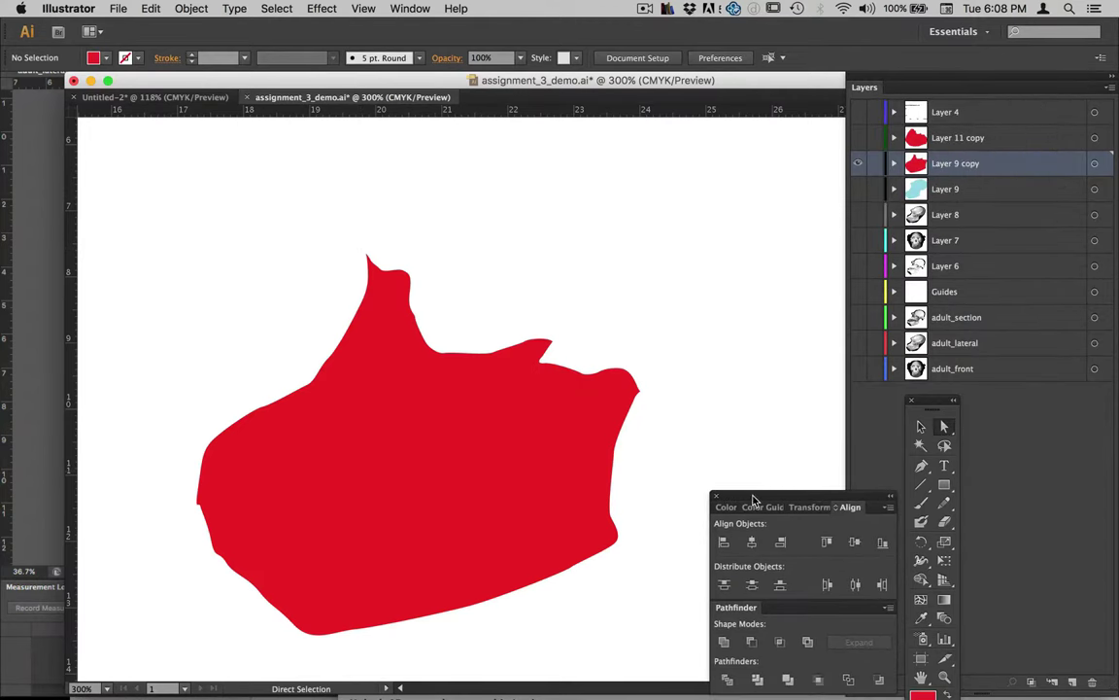
pyautogui.click(858, 215)
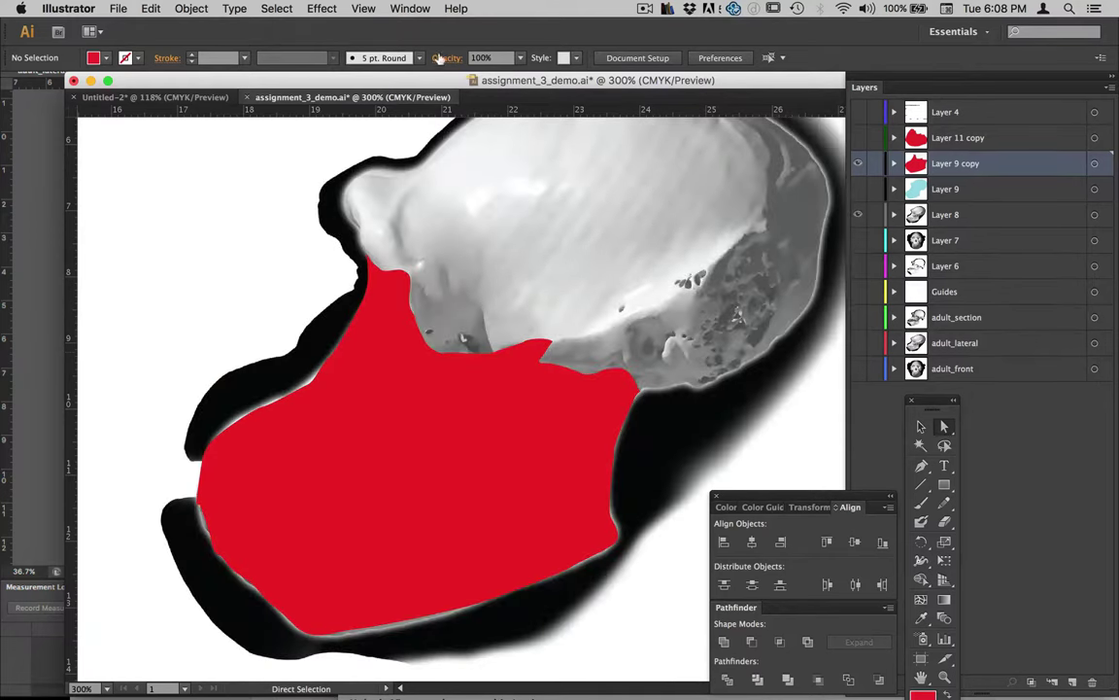
pyautogui.click(445, 58)
pyautogui.click(330, 88)
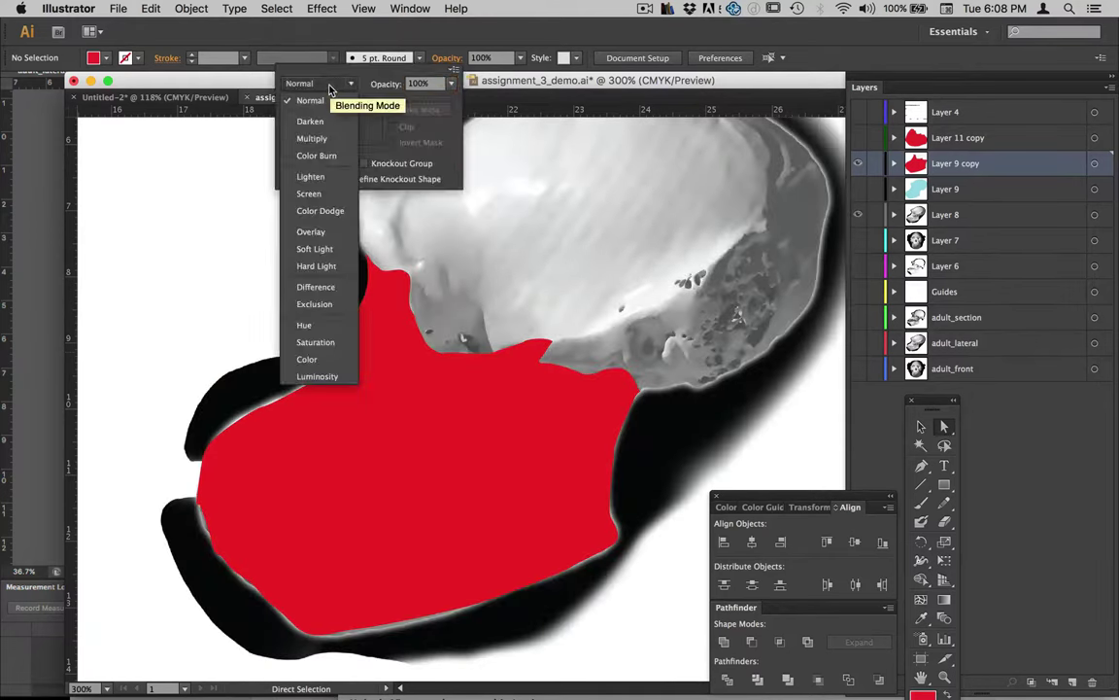
pyautogui.click(328, 86)
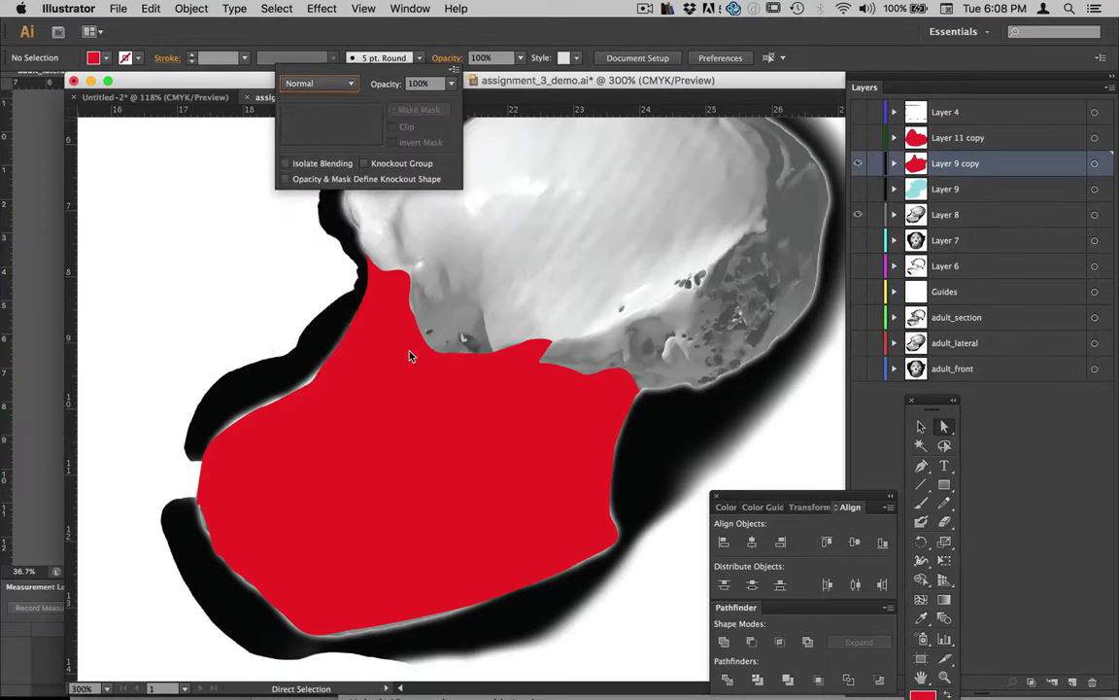
# Set the red face shape on Layer 9 copy to the Overlay blending mode at 50% opacity
pyautogui.click(370, 321)
pyautogui.click(359, 347)
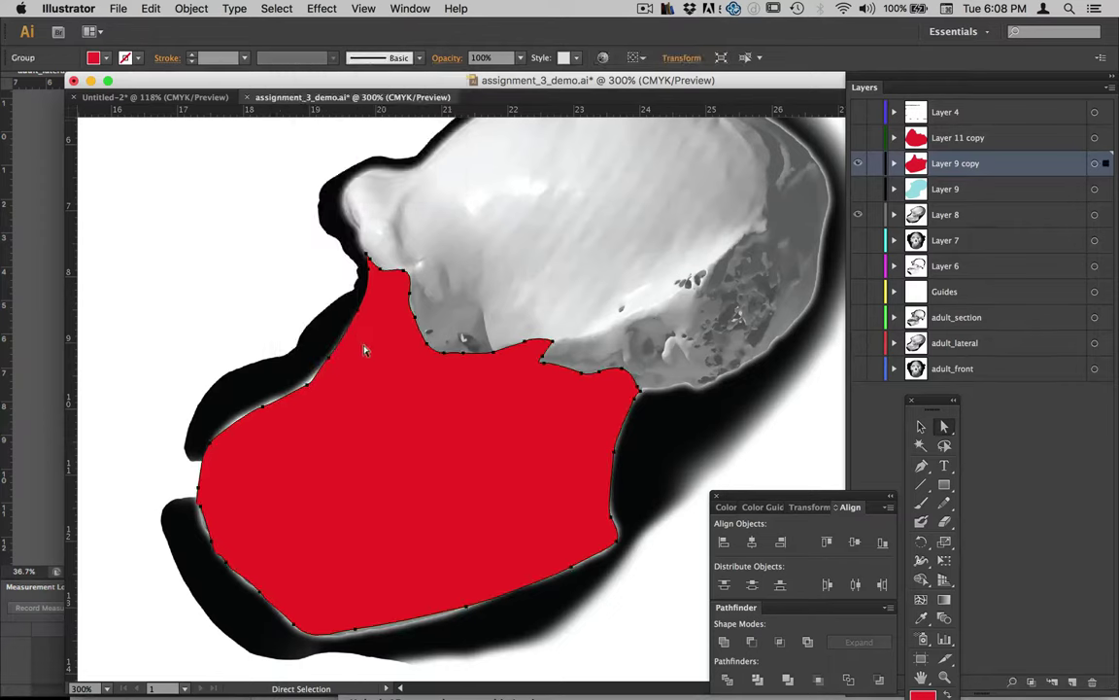
pyautogui.click(447, 58)
pyautogui.click(309, 83)
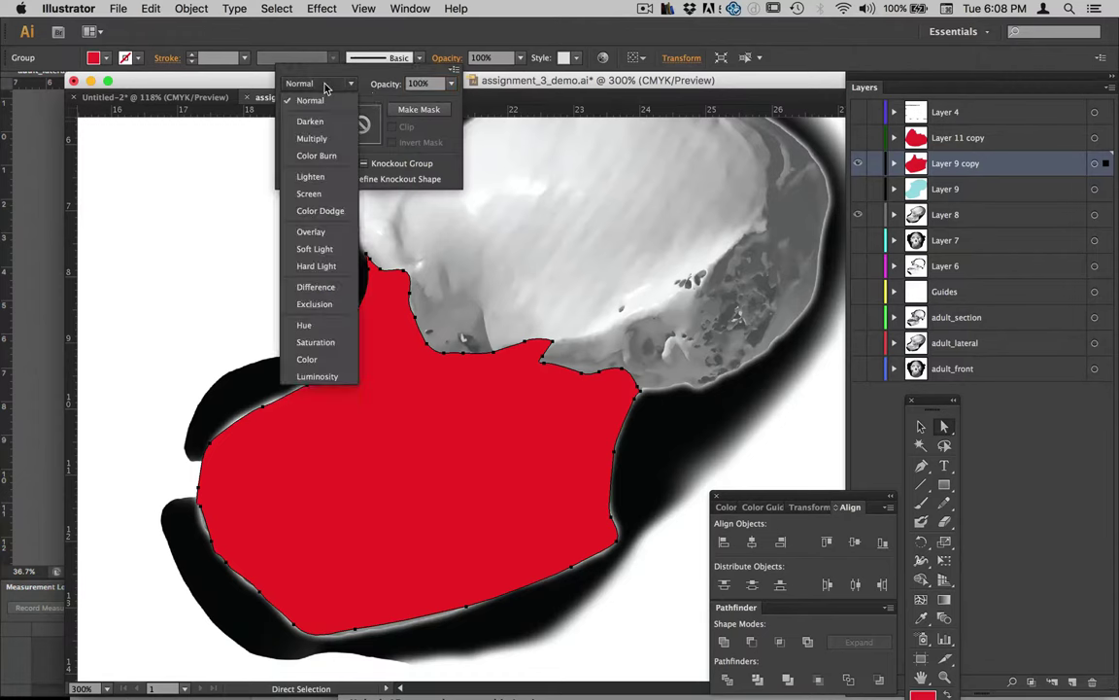
pyautogui.click(311, 231)
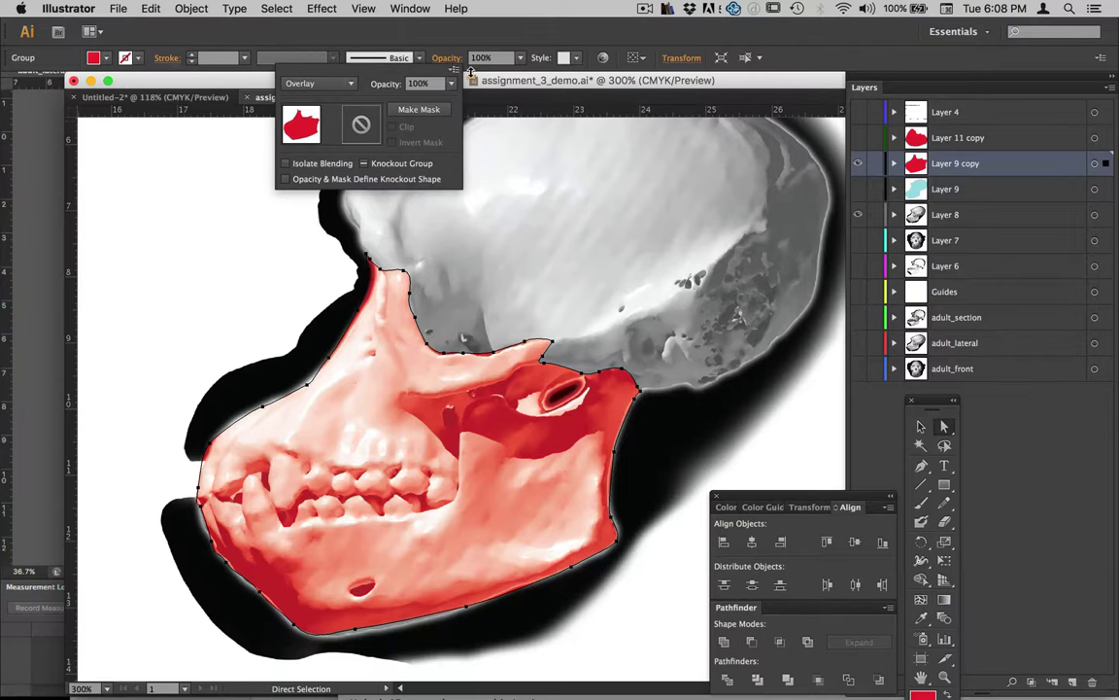
pyautogui.click(522, 60)
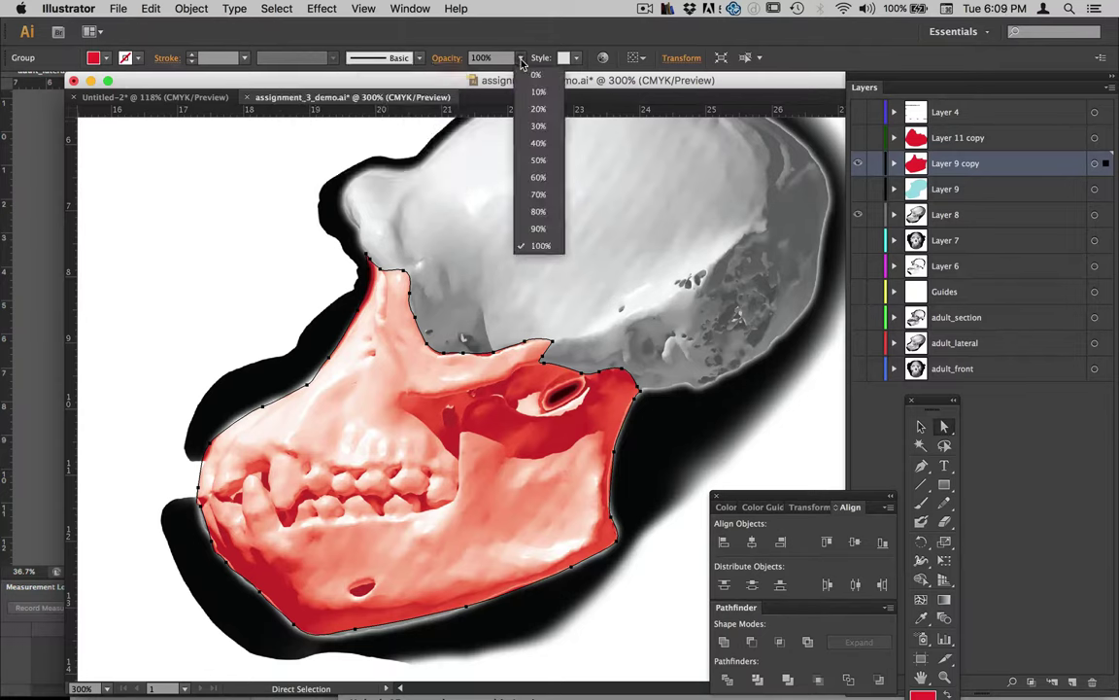
pyautogui.click(540, 167)
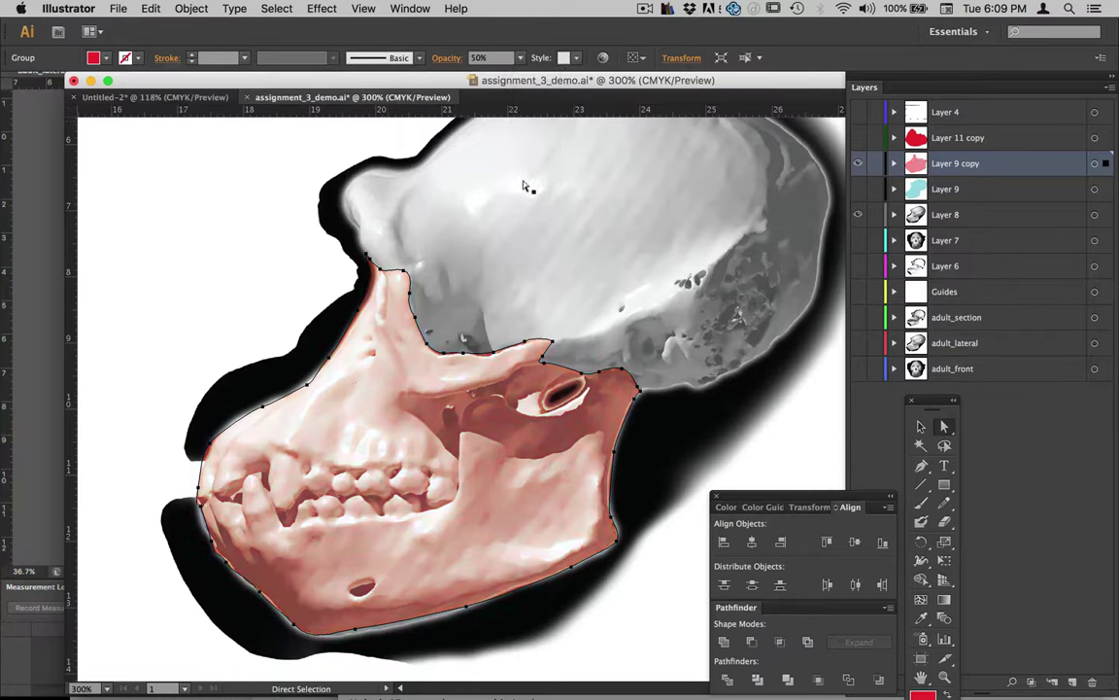
# Hide Layer 9 copy, show Layer 9 and Layer 11 copy, and make Layer 11 copy the active layer
pyautogui.click(968, 195)
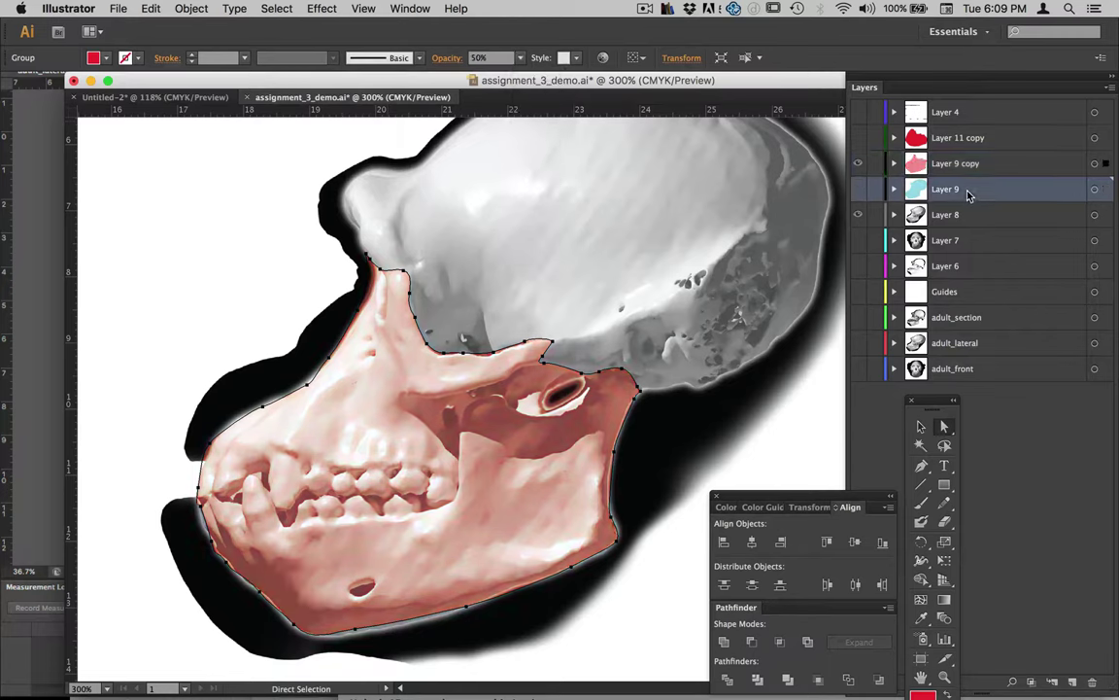
pyautogui.click(857, 165)
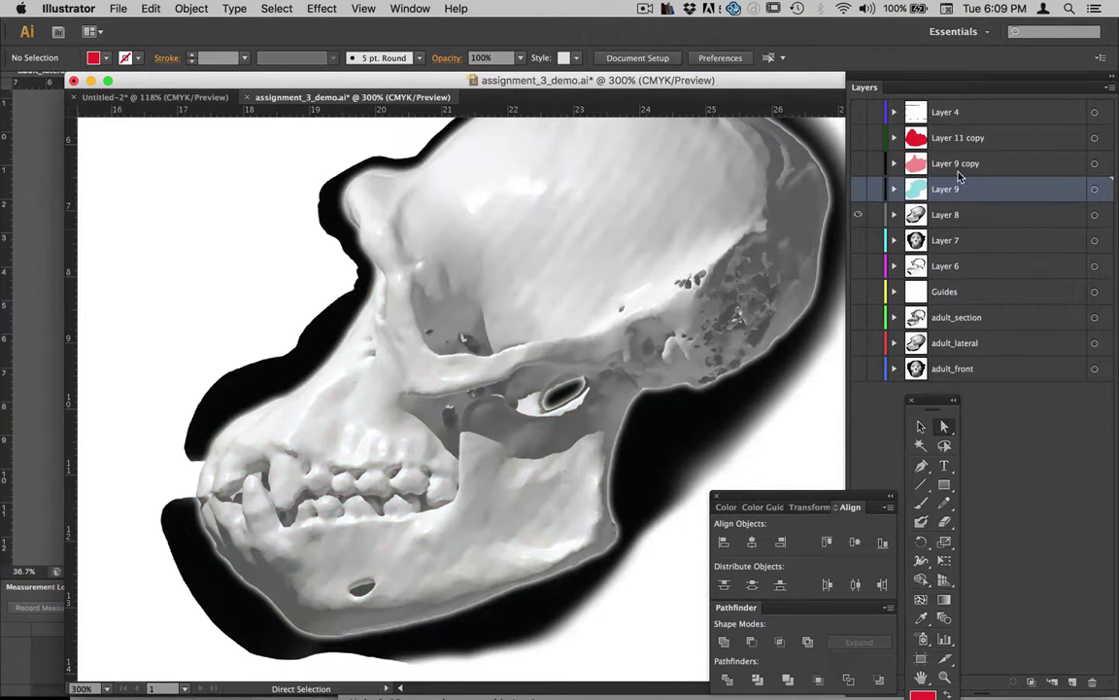
pyautogui.click(858, 190)
pyautogui.click(857, 138)
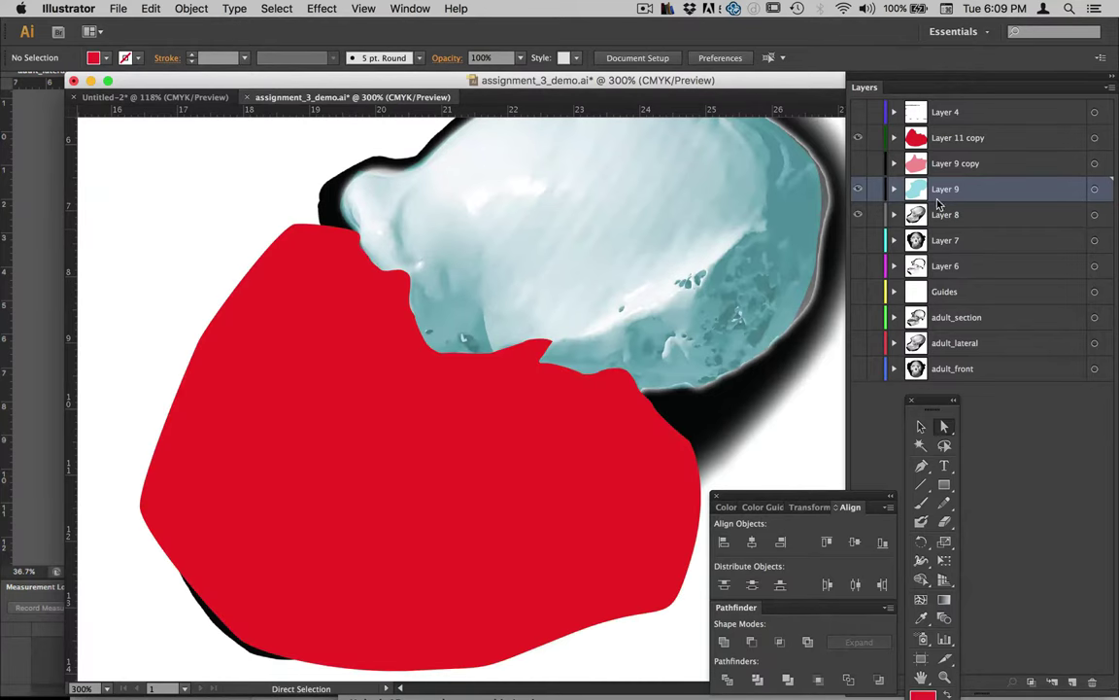
pyautogui.click(919, 145)
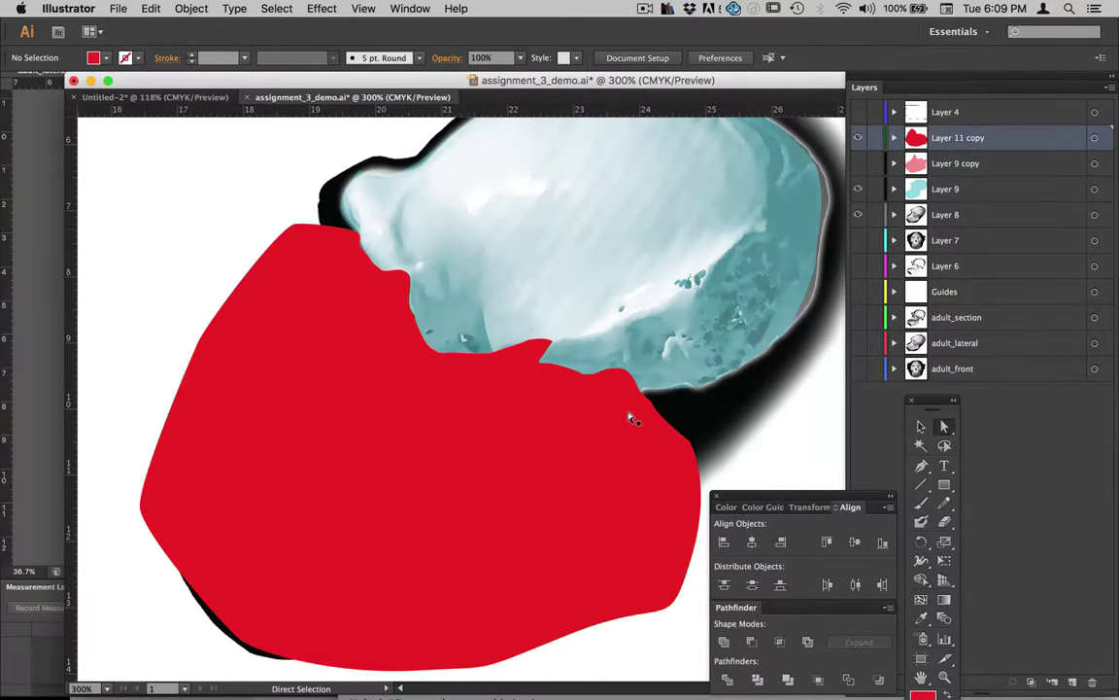
# Reshape the red shape on Layer 11 copy by moving its outer anchor points up and around the braincase, keeping the face boundary edge
pyautogui.scroll(-2, 595, 427)
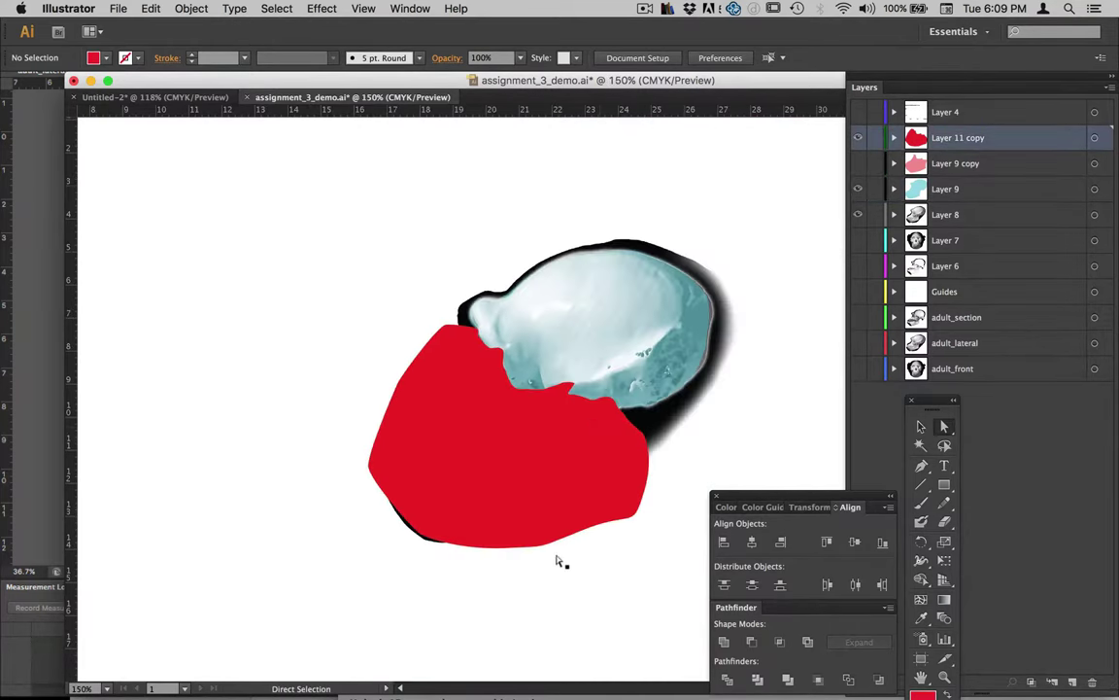
pyautogui.moveTo(517, 547); pyautogui.dragTo(493, 528)
pyautogui.hotkey('ctrl', 'z')
pyautogui.click(497, 547)
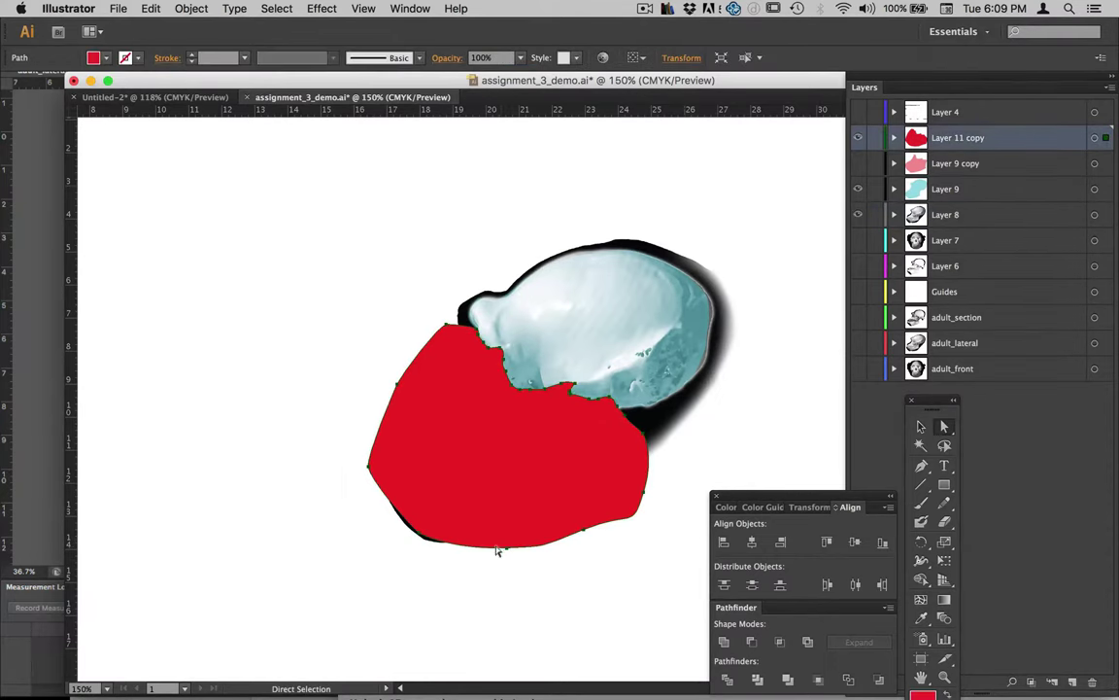
pyautogui.moveTo(501, 547); pyautogui.dragTo(770, 296)
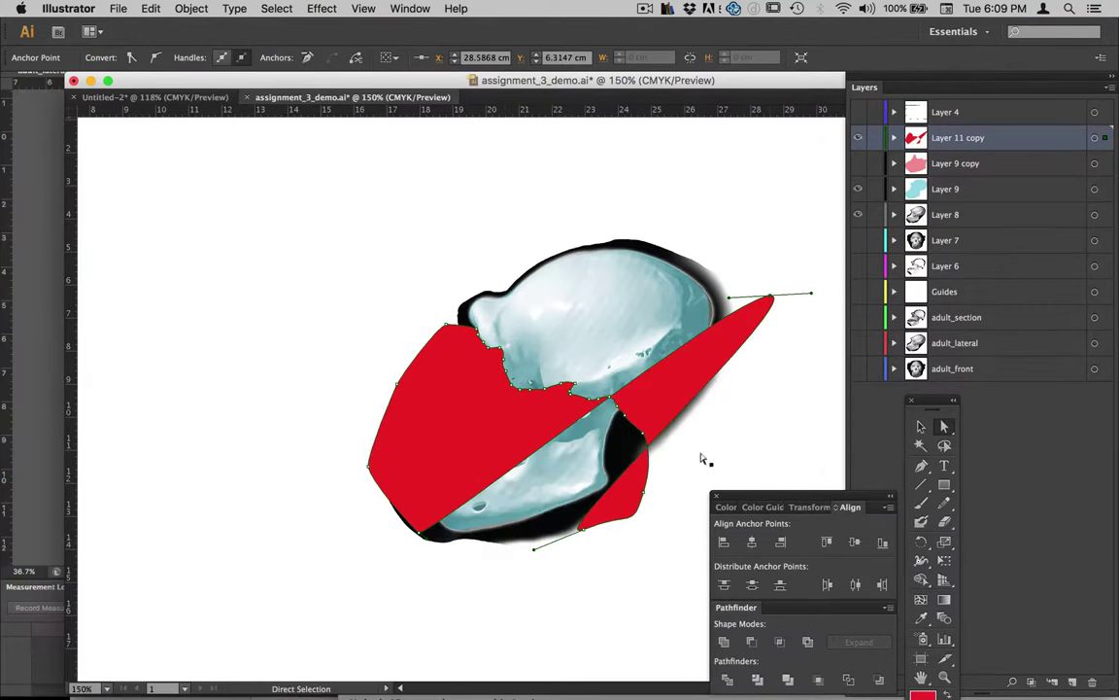
pyautogui.moveTo(582, 532); pyautogui.dragTo(767, 396)
pyautogui.moveTo(416, 530); pyautogui.dragTo(649, 190)
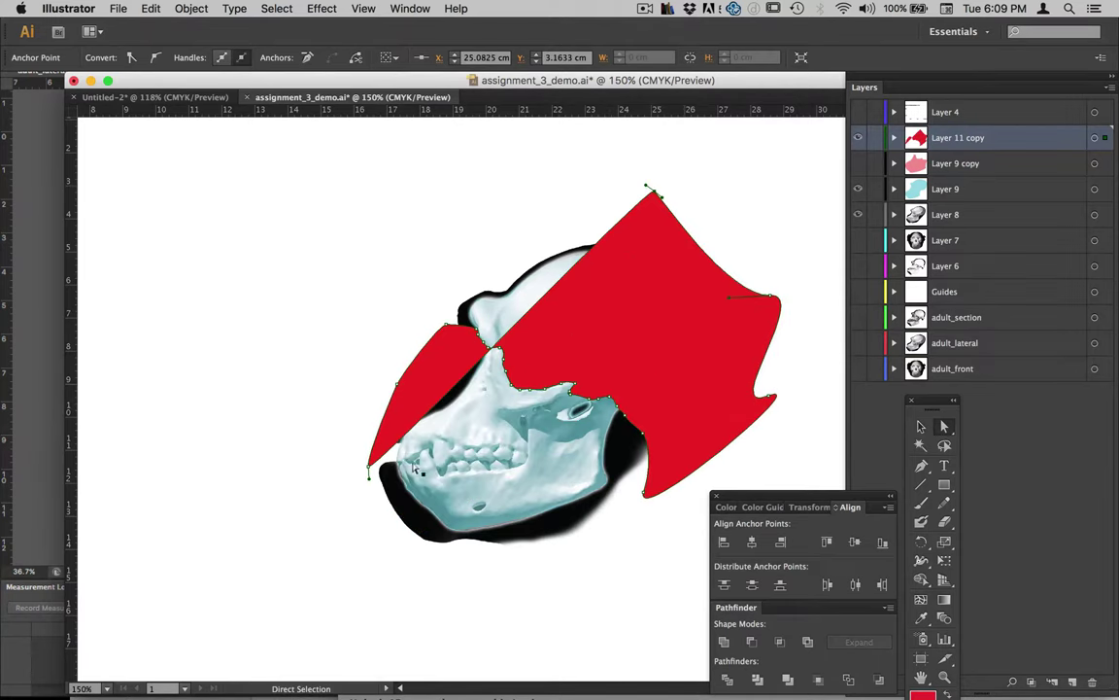
pyautogui.moveTo(368, 468); pyautogui.dragTo(446, 212)
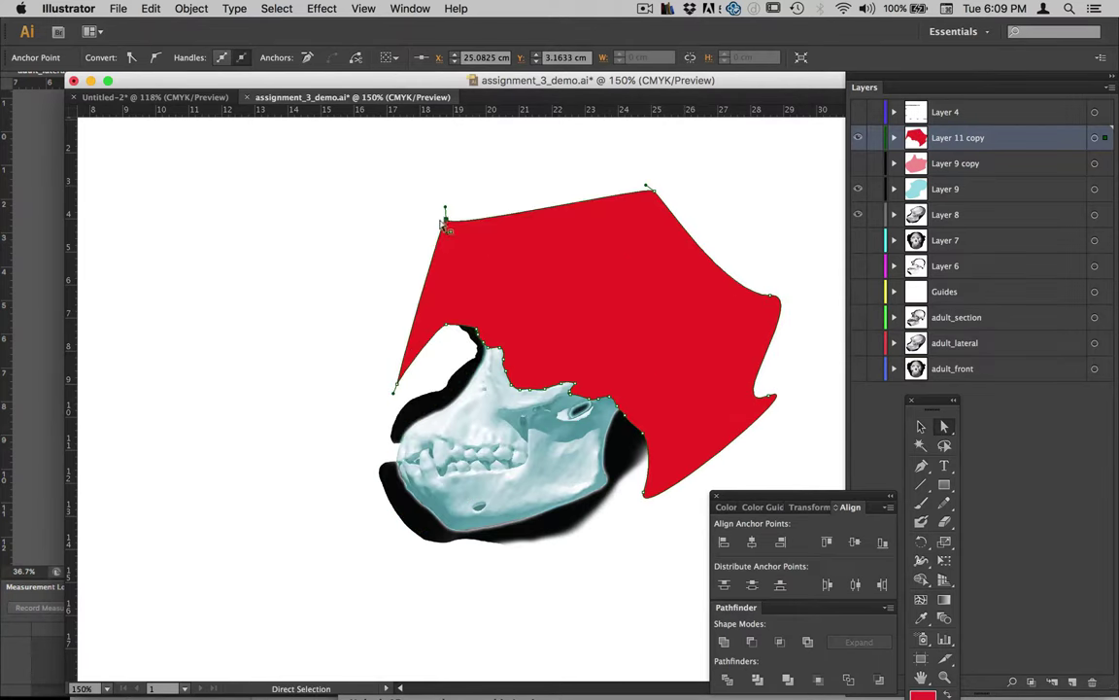
pyautogui.moveTo(394, 385); pyautogui.dragTo(412, 257)
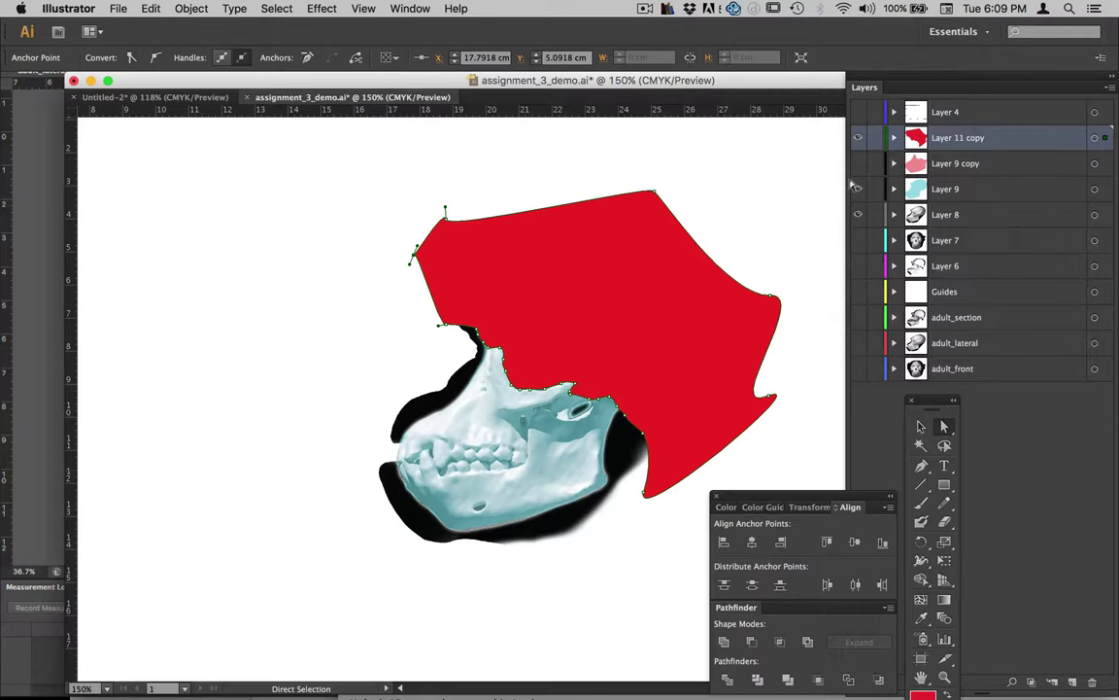
# Move the reshaped red shape into Layer 9 and, with Layer 8 locked, intersect it with the turquoise skull shape
pyautogui.click(920, 429)
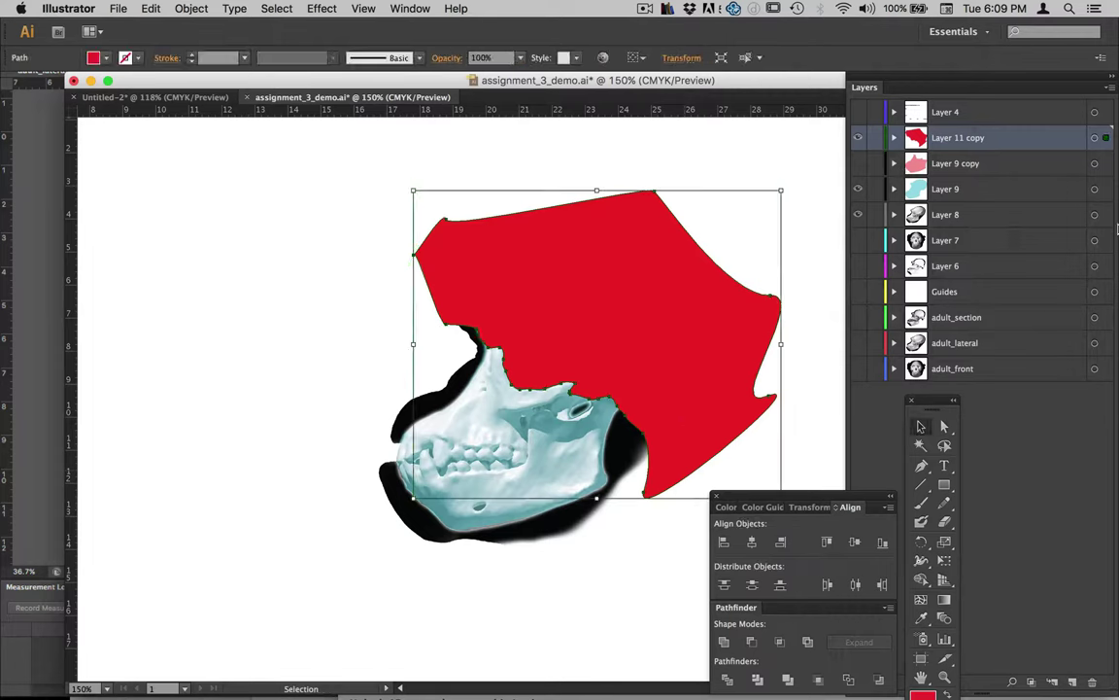
pyautogui.moveTo(1105, 145); pyautogui.dragTo(1104, 190)
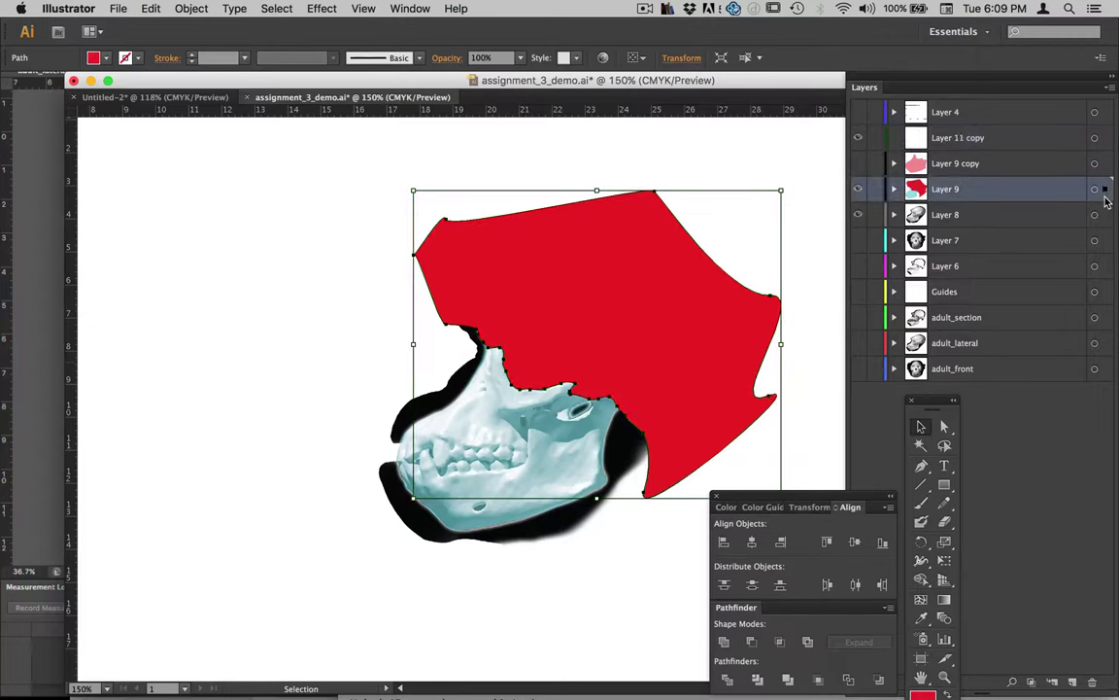
pyautogui.moveTo(257, 270); pyautogui.dragTo(632, 491)
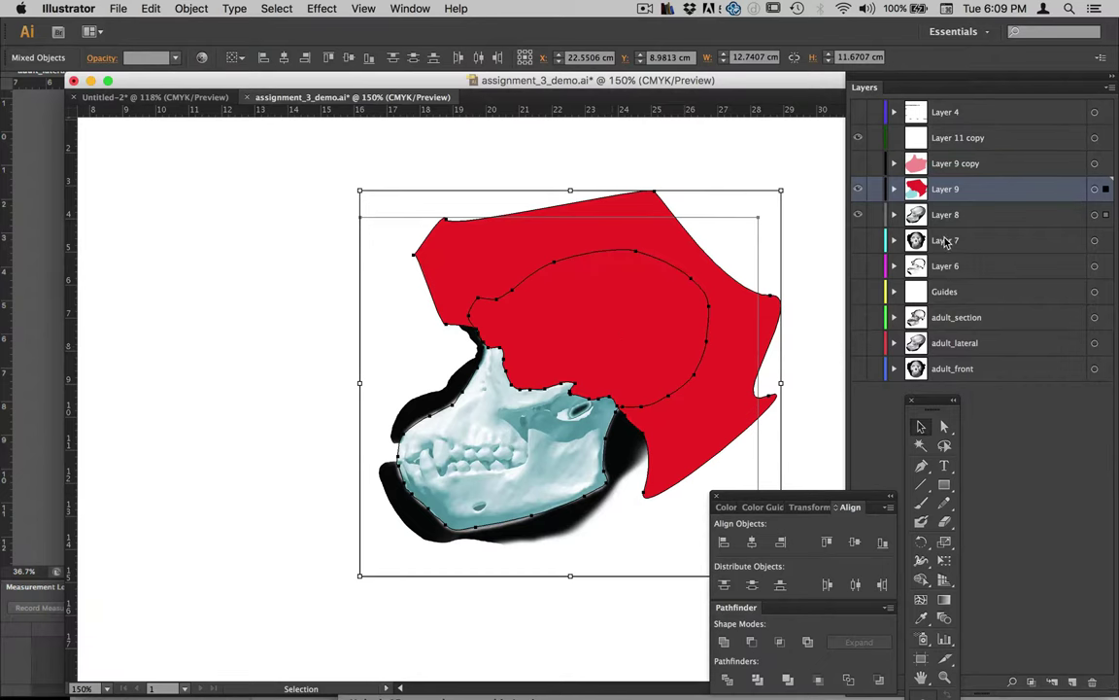
pyautogui.click(875, 214)
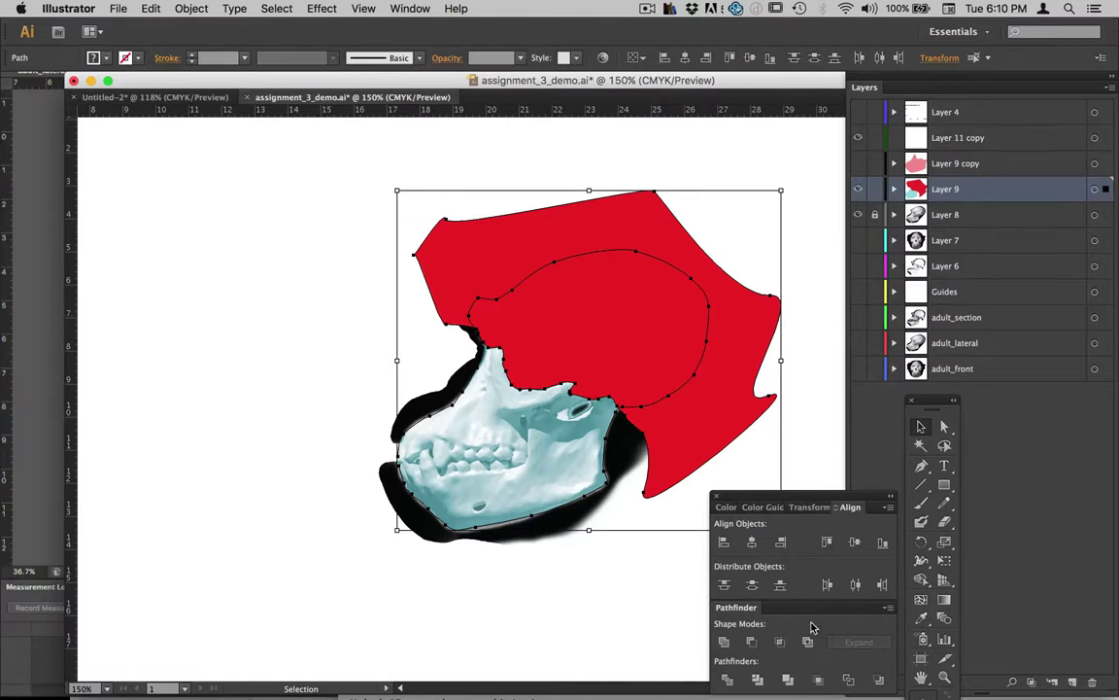
pyautogui.click(779, 641)
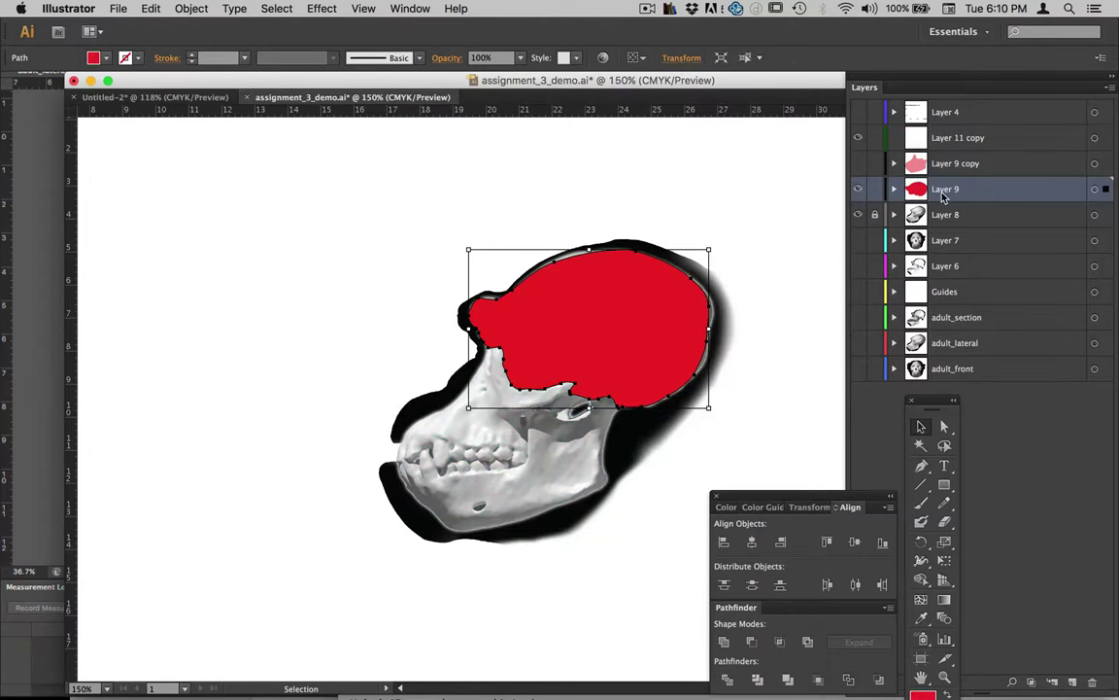
# Set the red braincase shape to Overlay blending at 50% opacity, and show Layer 9 copy alongside it
pyautogui.click(437, 58)
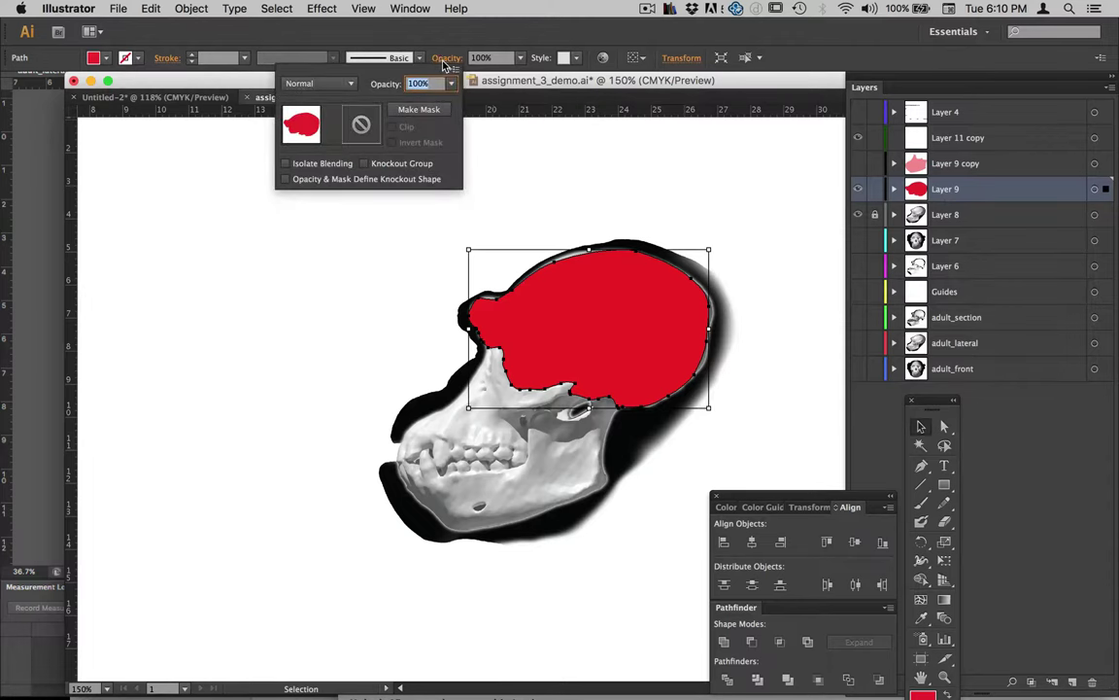
pyautogui.click(336, 85)
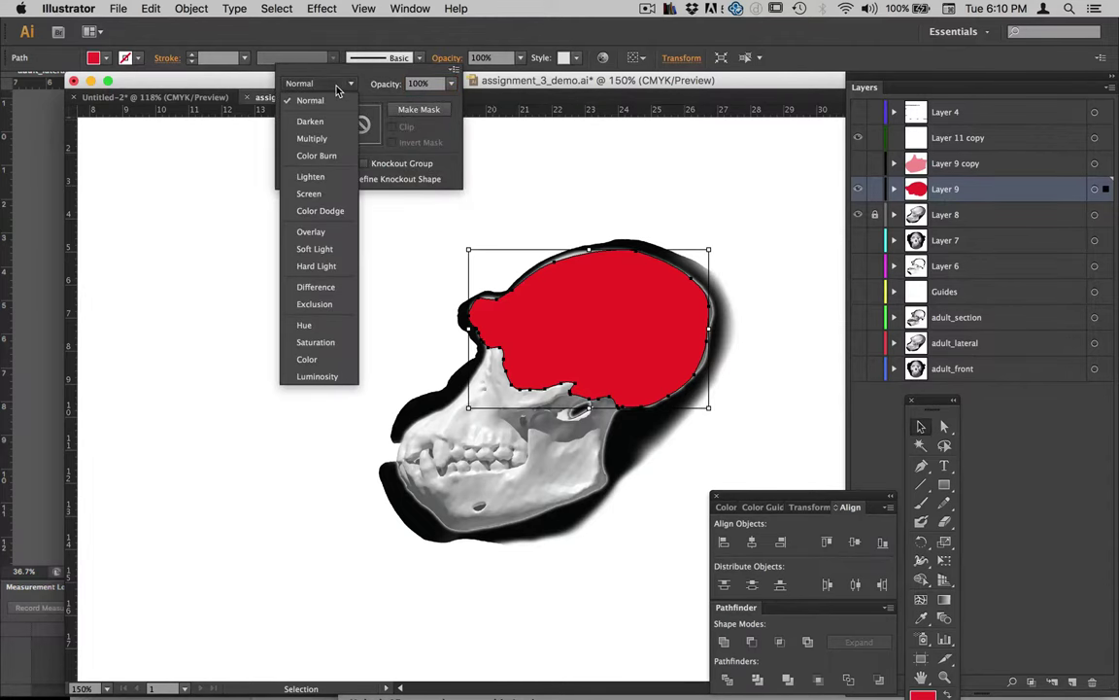
pyautogui.click(311, 233)
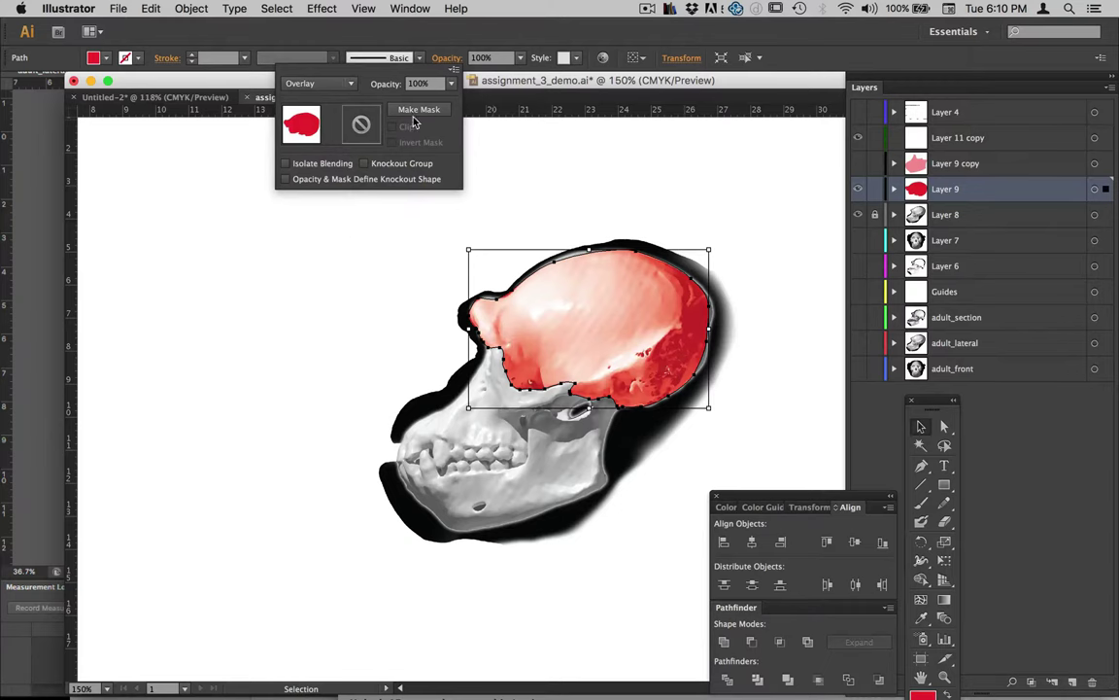
pyautogui.click(452, 83)
pyautogui.click(430, 177)
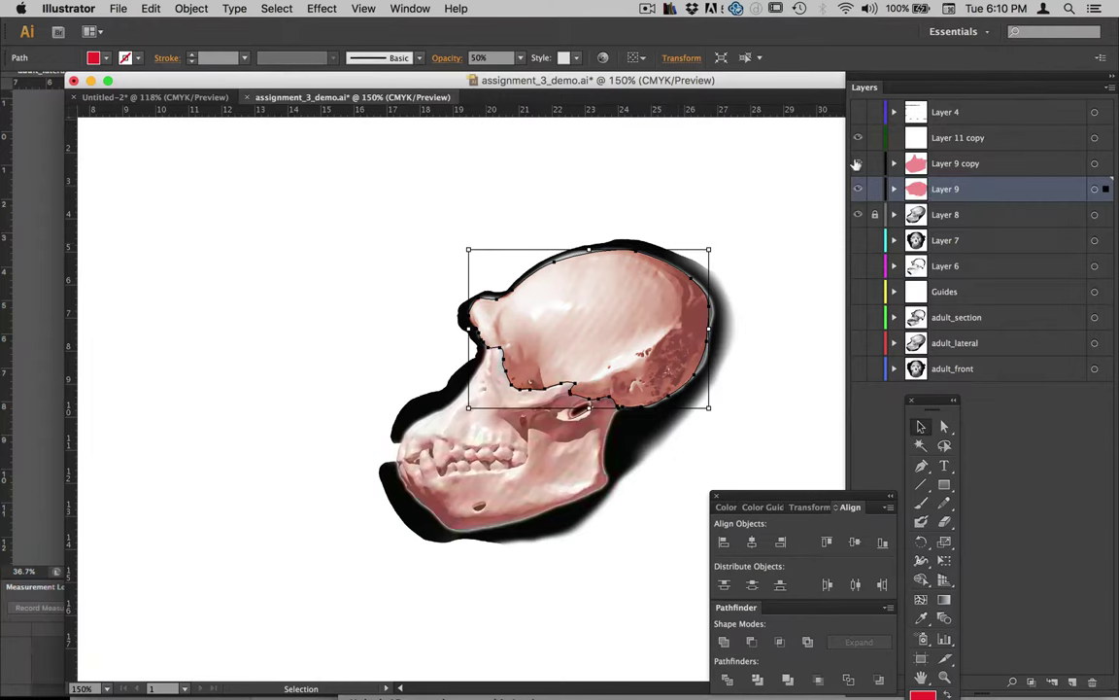
pyautogui.click(762, 325)
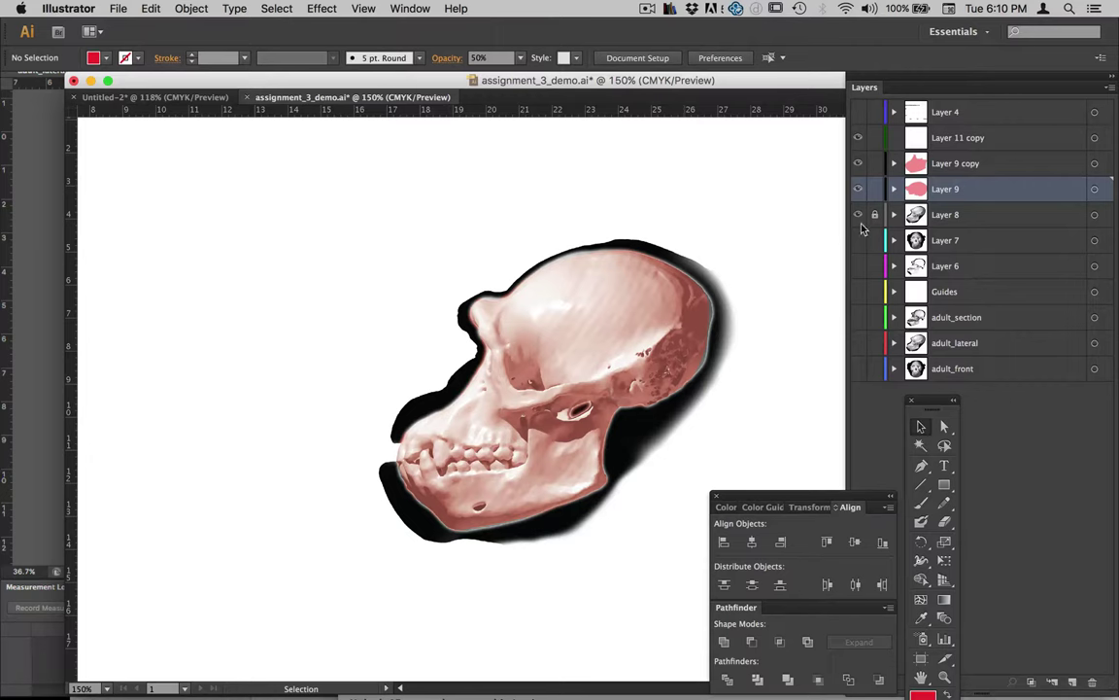
# Recolor the braincase overlay on Layer 9 to blue with a hue of 202°
pyautogui.click(633, 306)
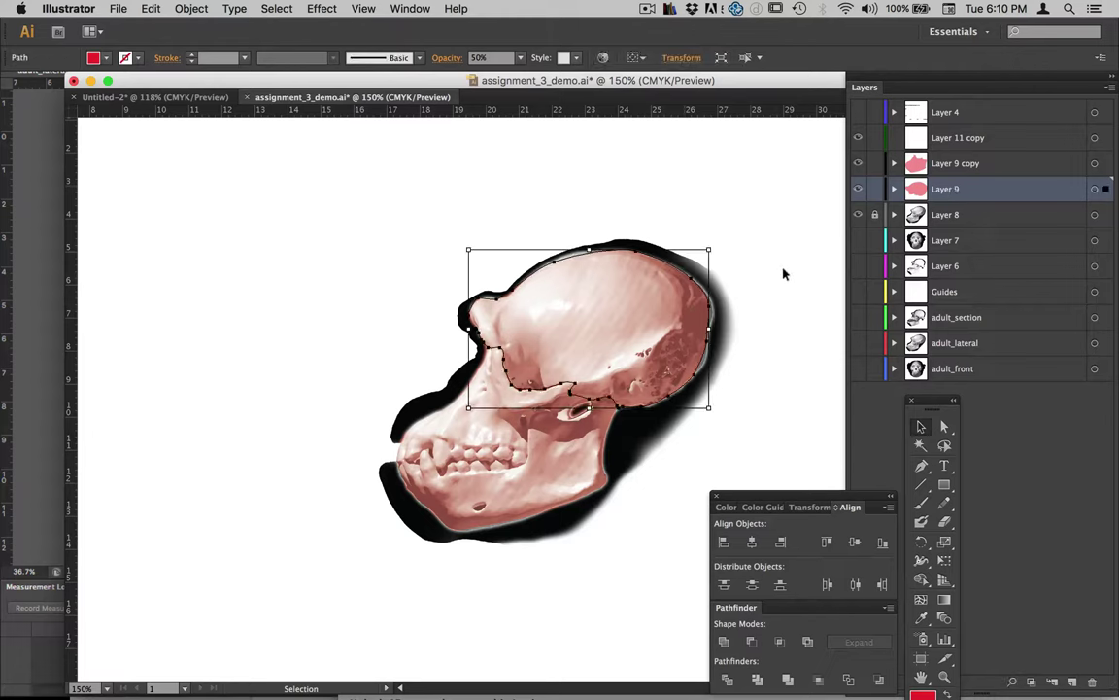
pyautogui.click(602, 59)
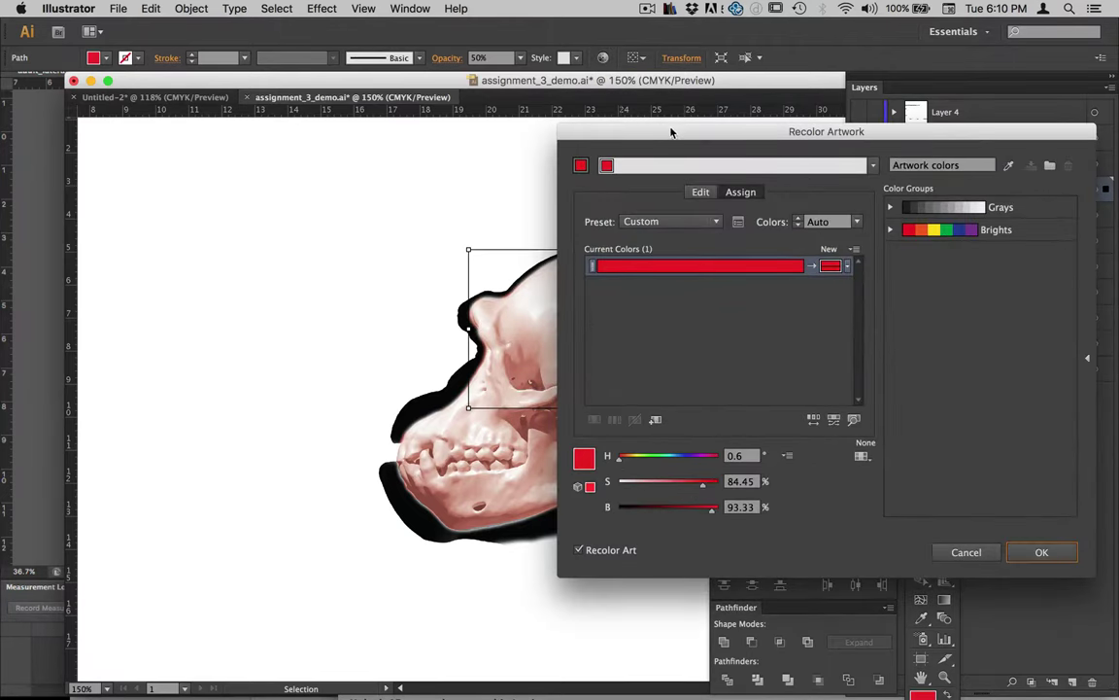
pyautogui.moveTo(670, 131); pyautogui.dragTo(727, 43)
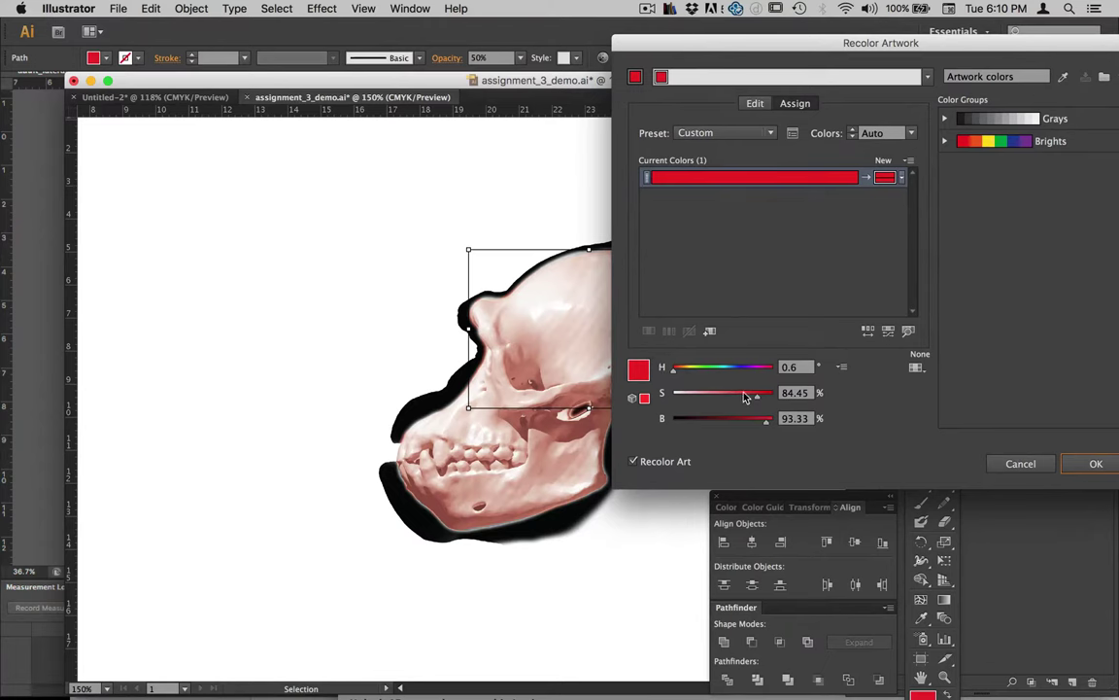
pyautogui.moveTo(678, 377); pyautogui.dragTo(733, 377)
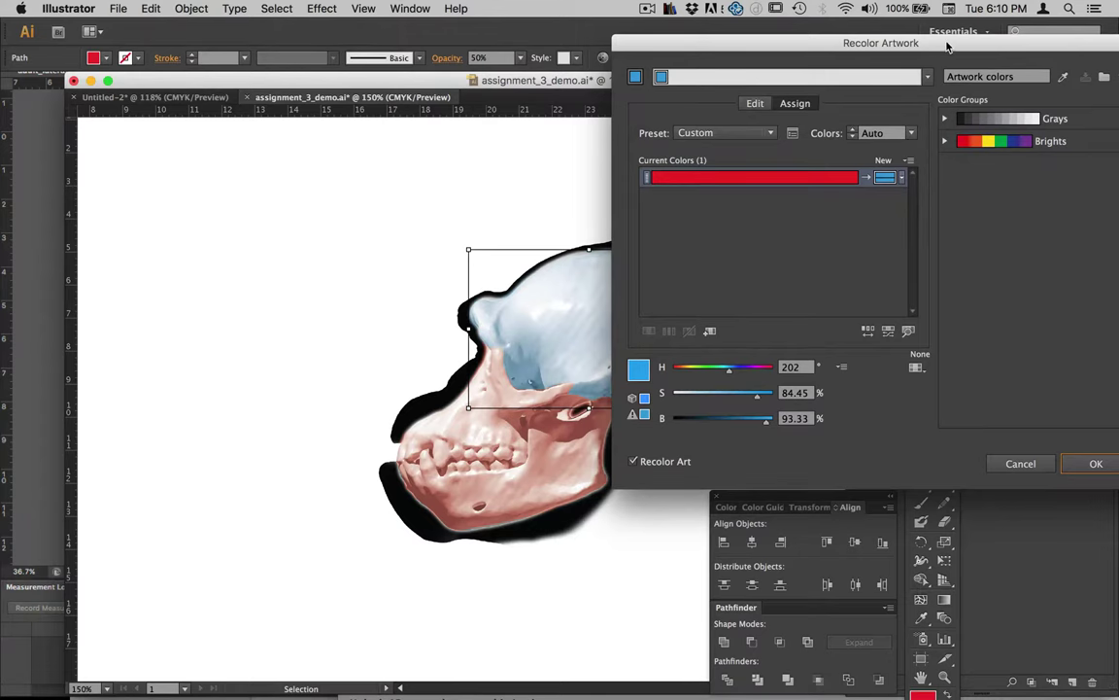
pyautogui.moveTo(947, 47); pyautogui.dragTo(822, 47)
pyautogui.click(970, 467)
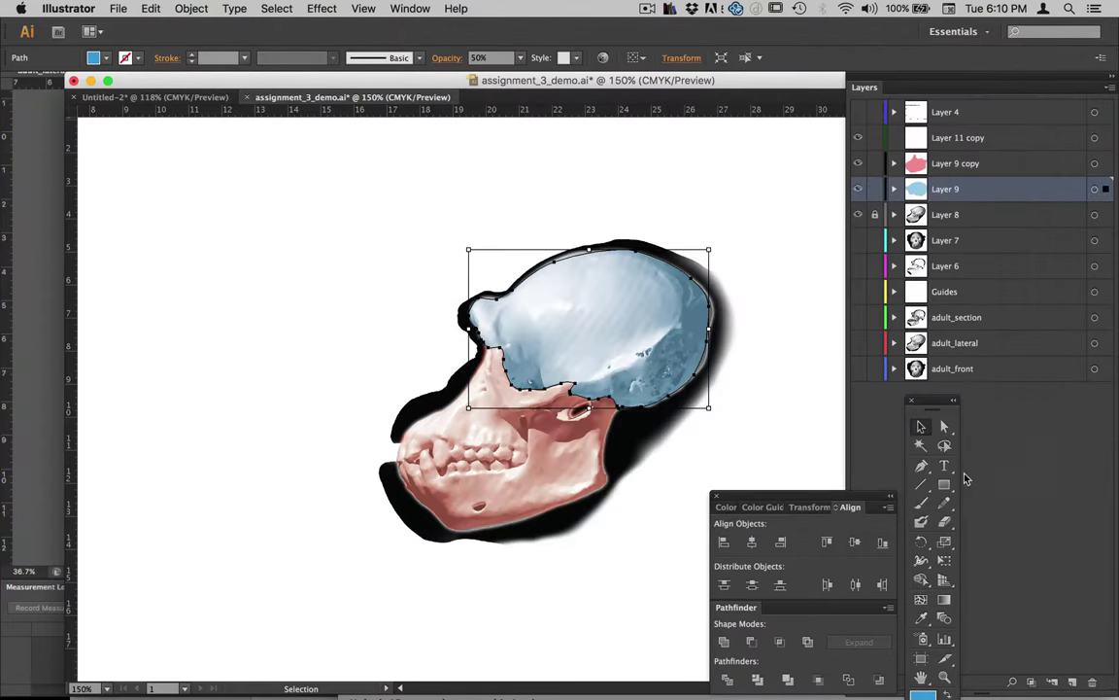
pyautogui.click(585, 590)
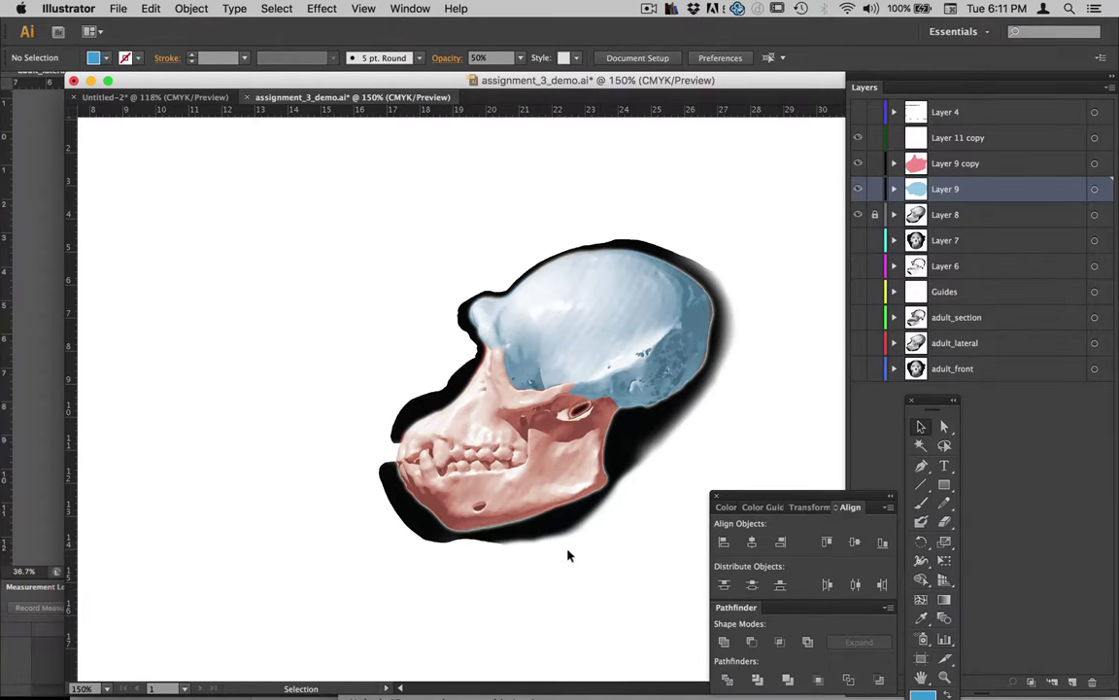
# Show the front-view skull on Layer 7 alongside the coloured lateral skull
pyautogui.scroll(-5, 569, 555)
pyautogui.hscroll(3, 568, 555)
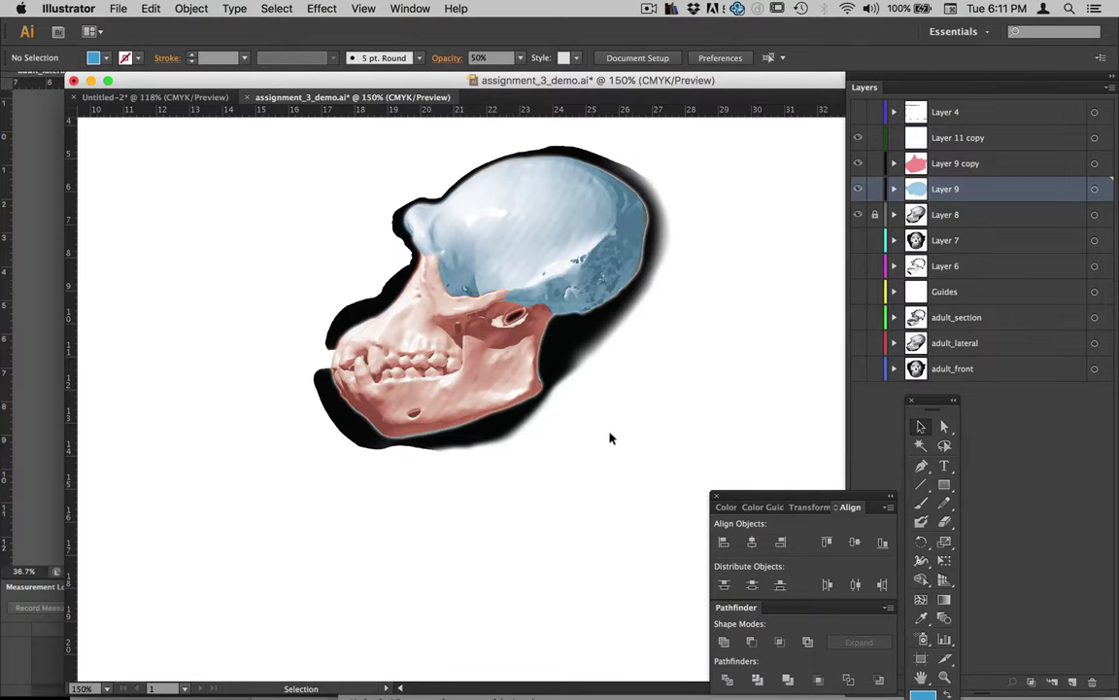
pyautogui.scroll(-2, 600, 477)
pyautogui.scroll(2, 600, 477)
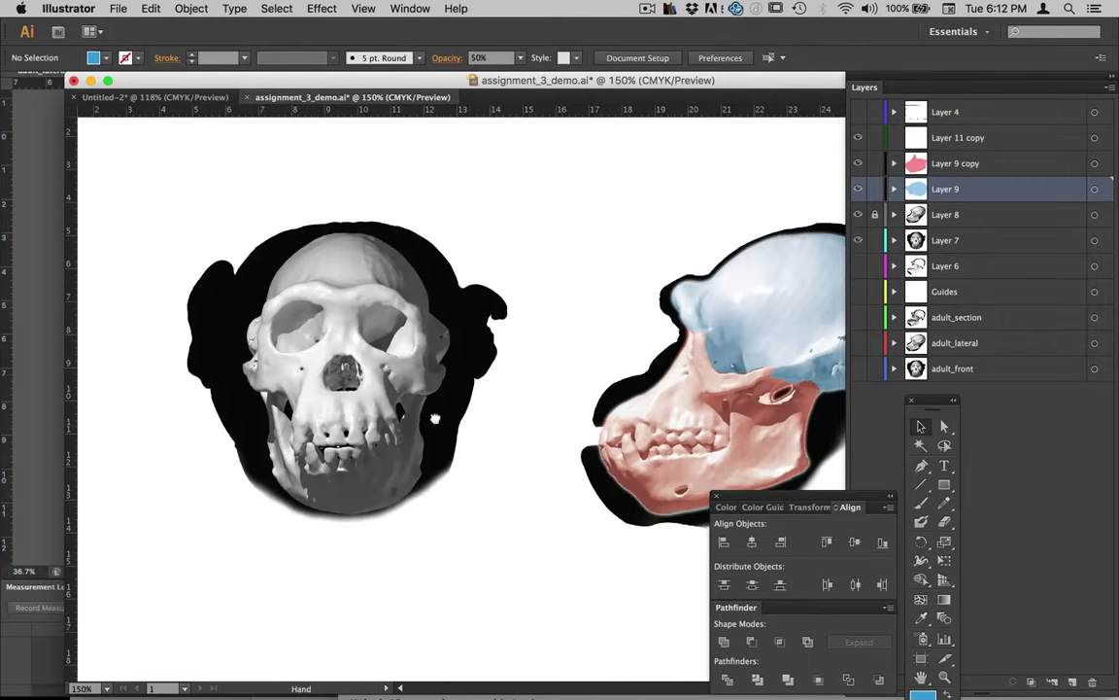
pyautogui.moveTo(481, 438); pyautogui.dragTo(381, 401)
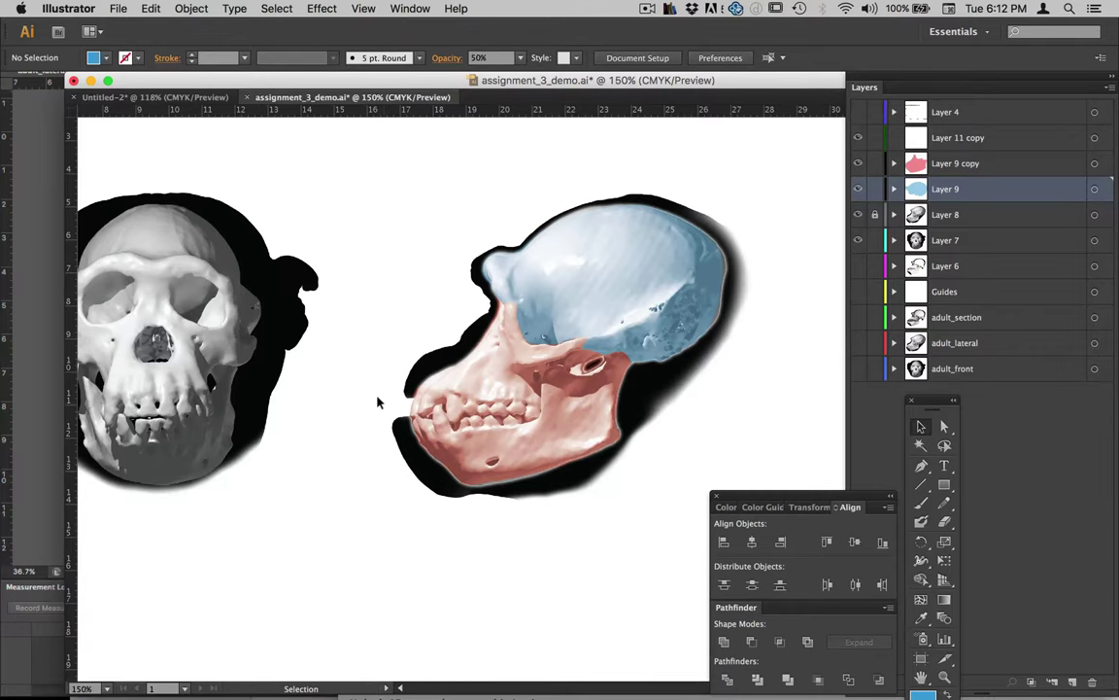
# Draw a straight leader line from the middle of the lateral skull's braincase up to the empty area above it
pyautogui.moveTo(592, 287); pyautogui.dragTo(500, 293)
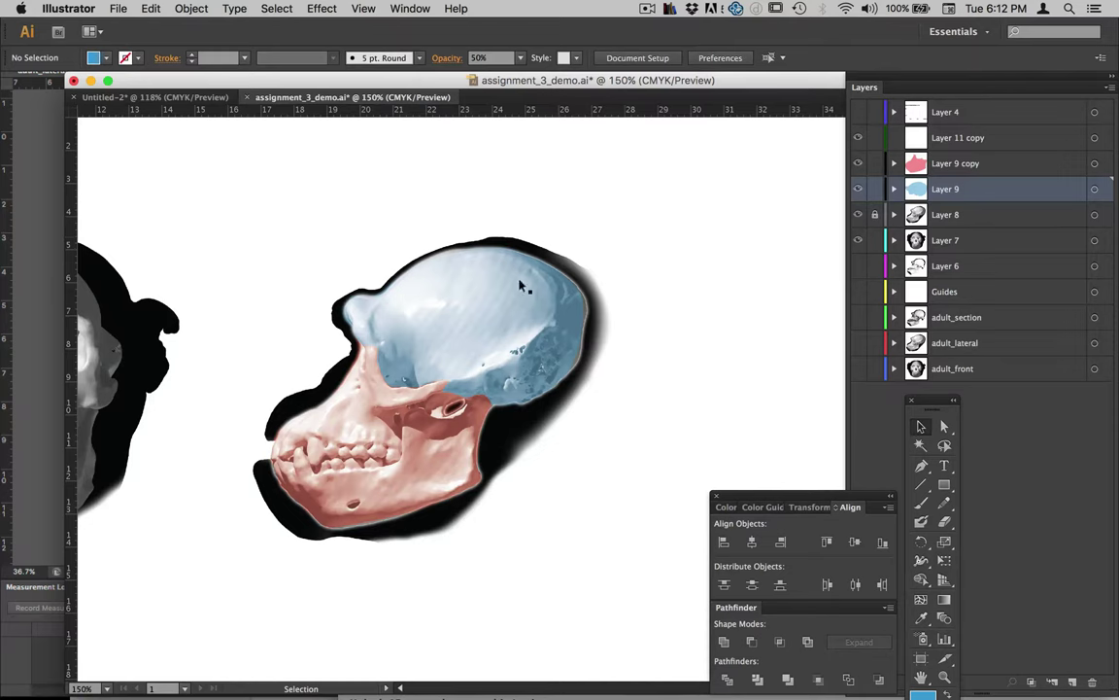
pyautogui.click(926, 488)
pyautogui.moveTo(469, 303); pyautogui.dragTo(528, 207)
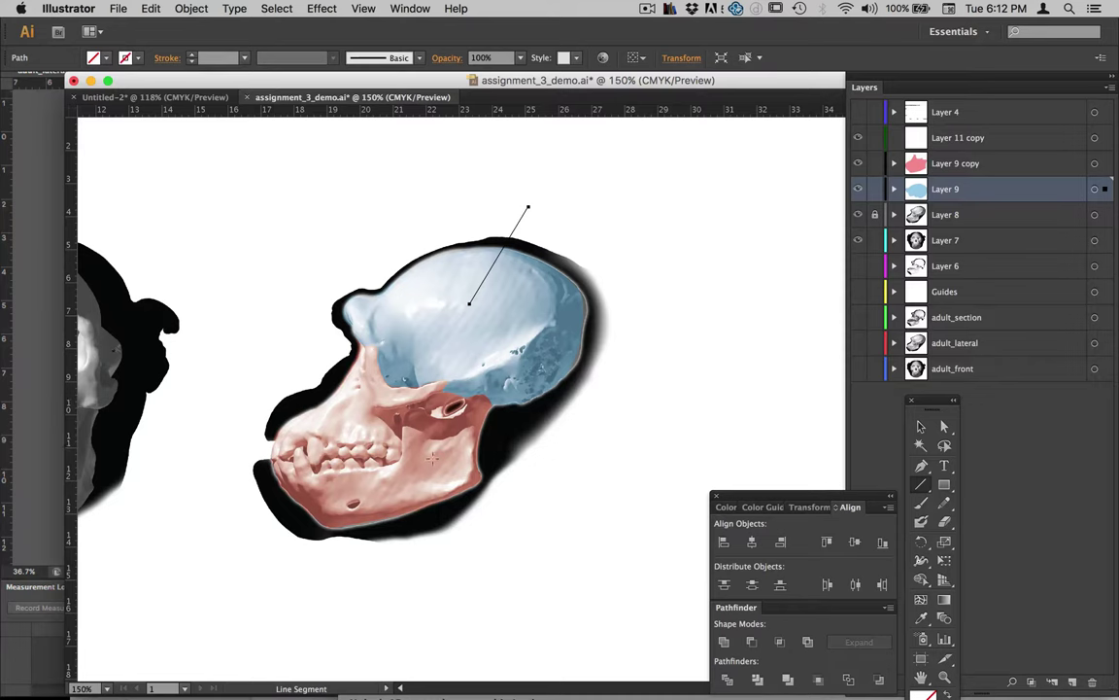
pyautogui.moveTo(432, 456); pyautogui.dragTo(515, 517)
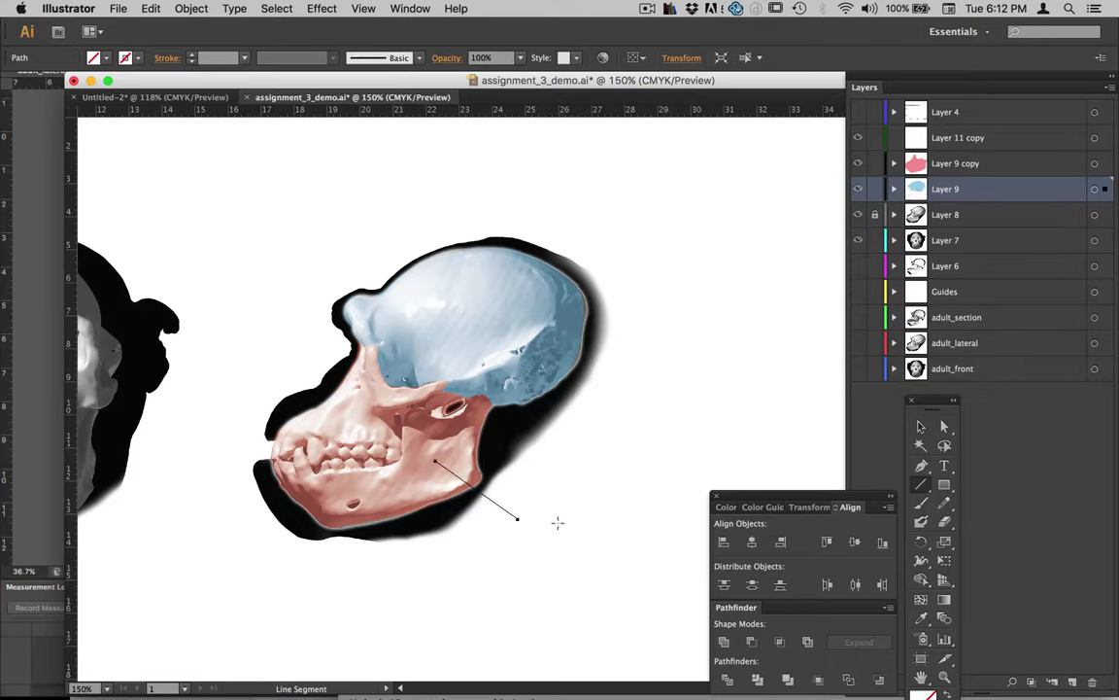
pyautogui.moveTo(500, 318); pyautogui.dragTo(630, 384)
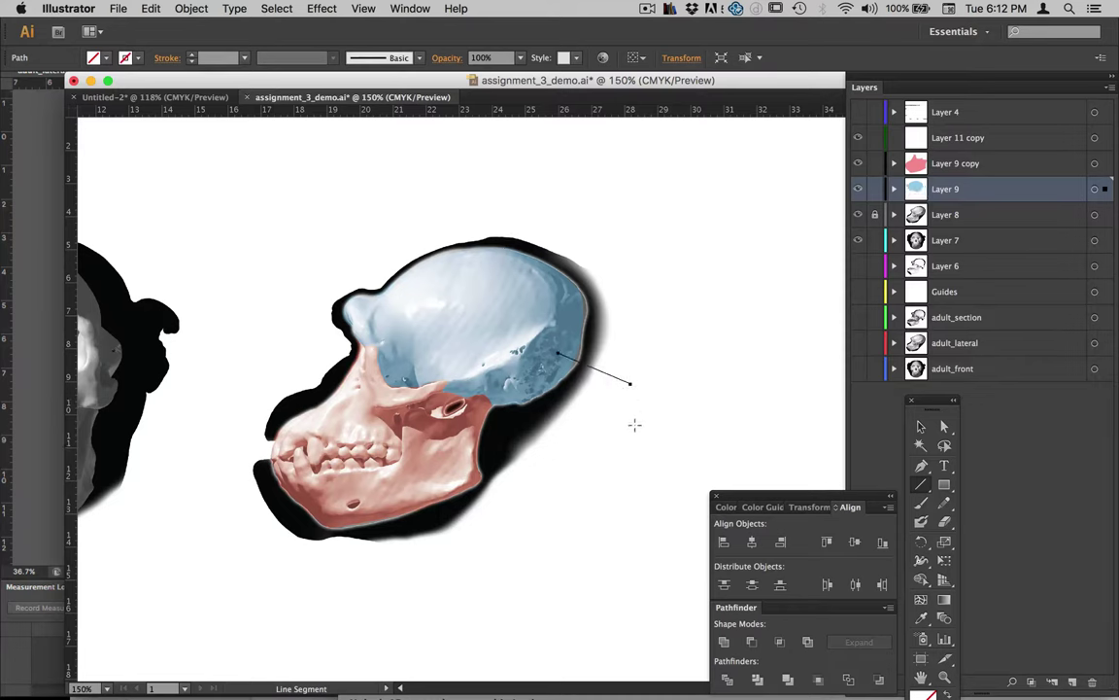
pyautogui.press('super+z')
pyautogui.press('super+z')
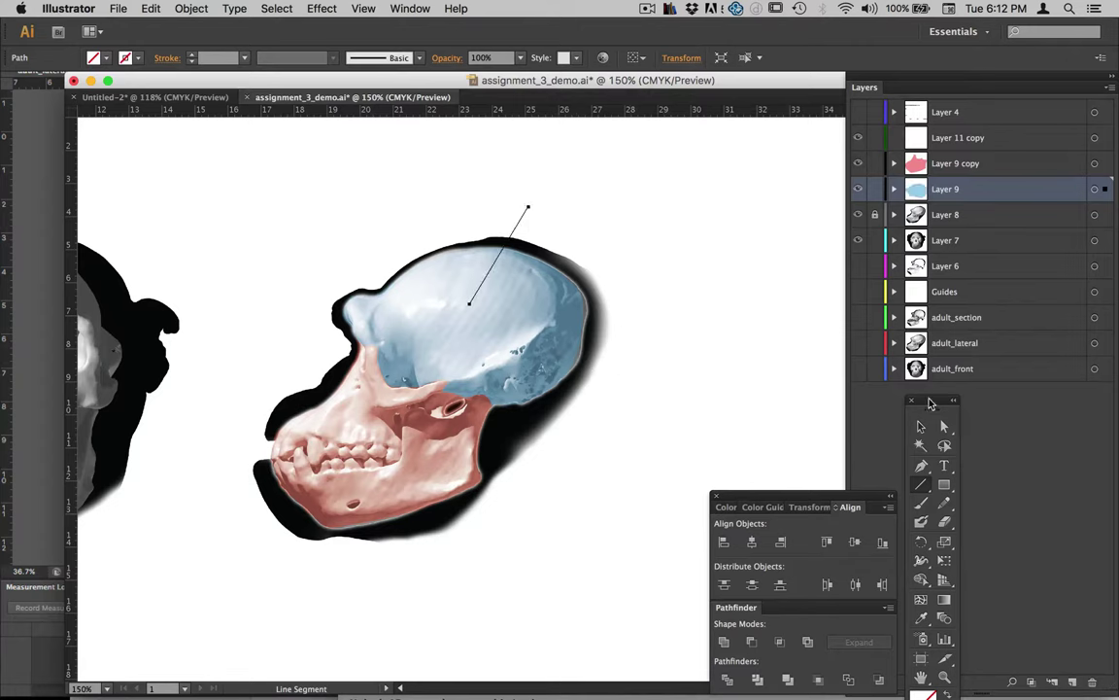
# Give the leader line the default white fill and black 1 pt stroke, and bring up the full stroke settings
pyautogui.moveTo(933, 401); pyautogui.dragTo(772, 154)
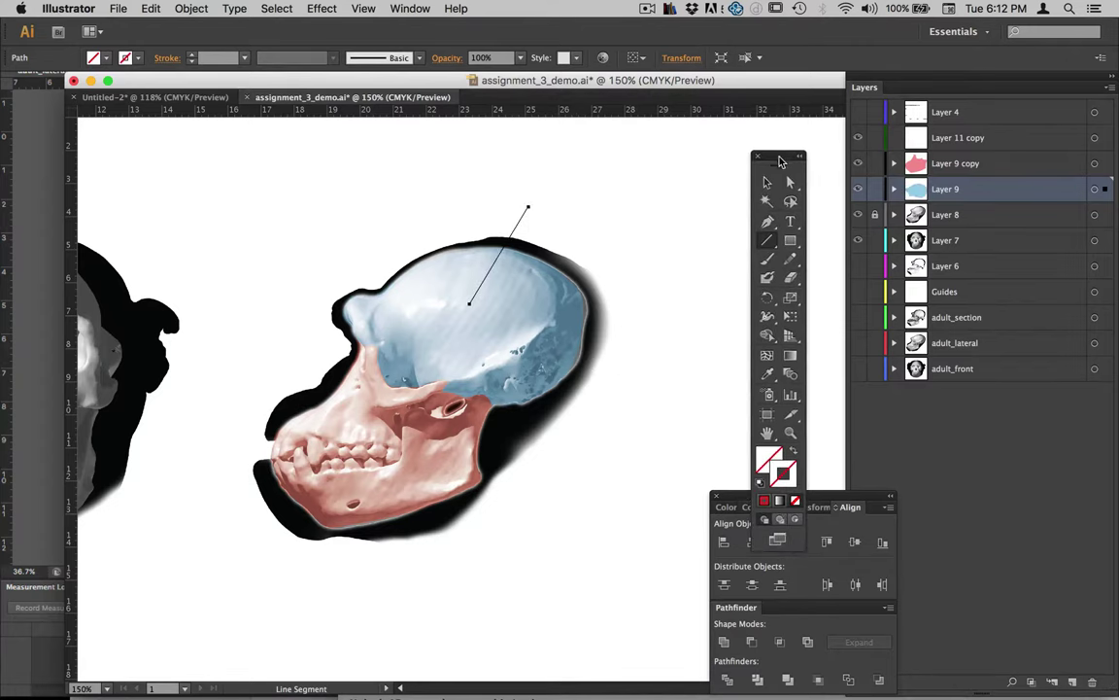
pyautogui.click(759, 481)
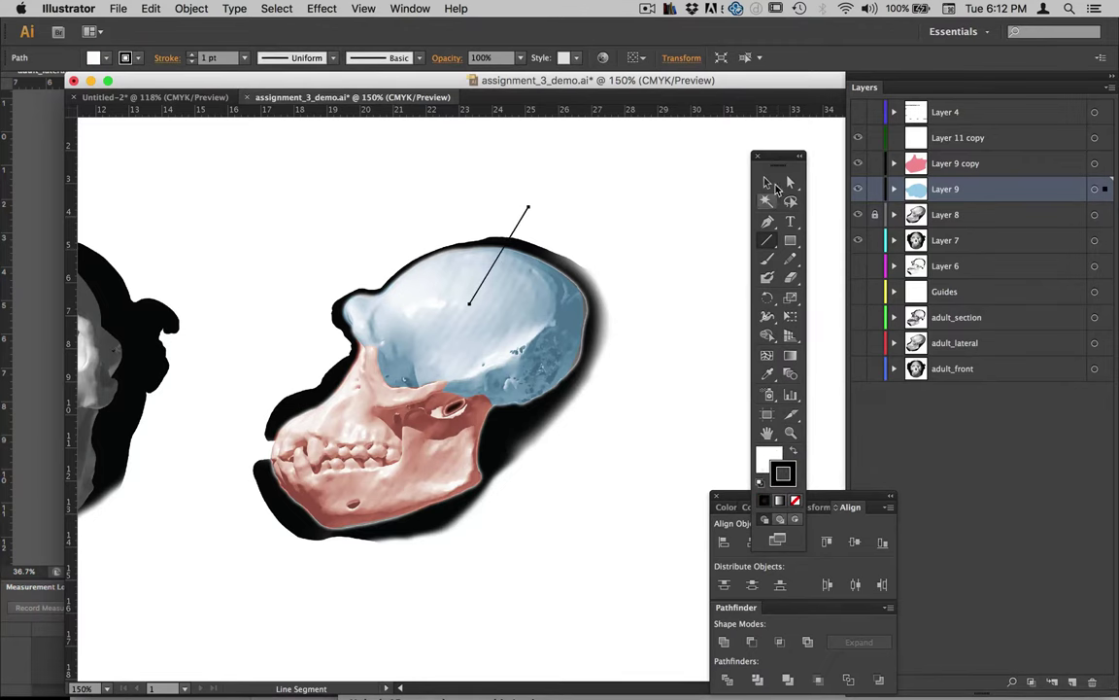
pyautogui.moveTo(777, 156); pyautogui.dragTo(787, 95)
pyautogui.click(409, 9)
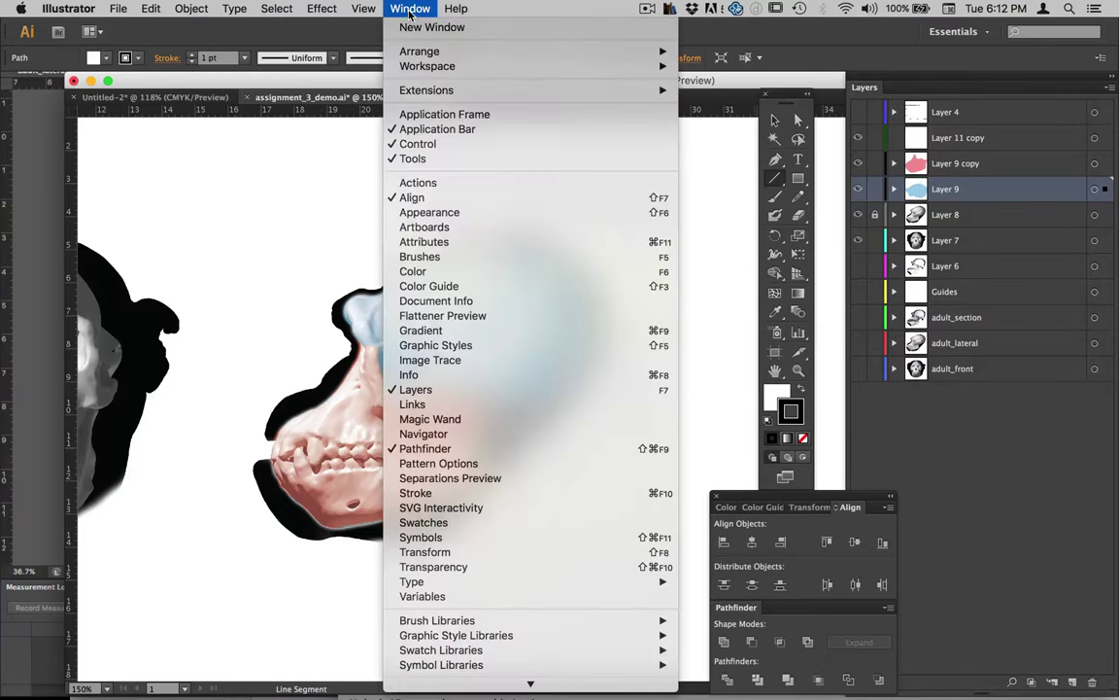
pyautogui.click(418, 492)
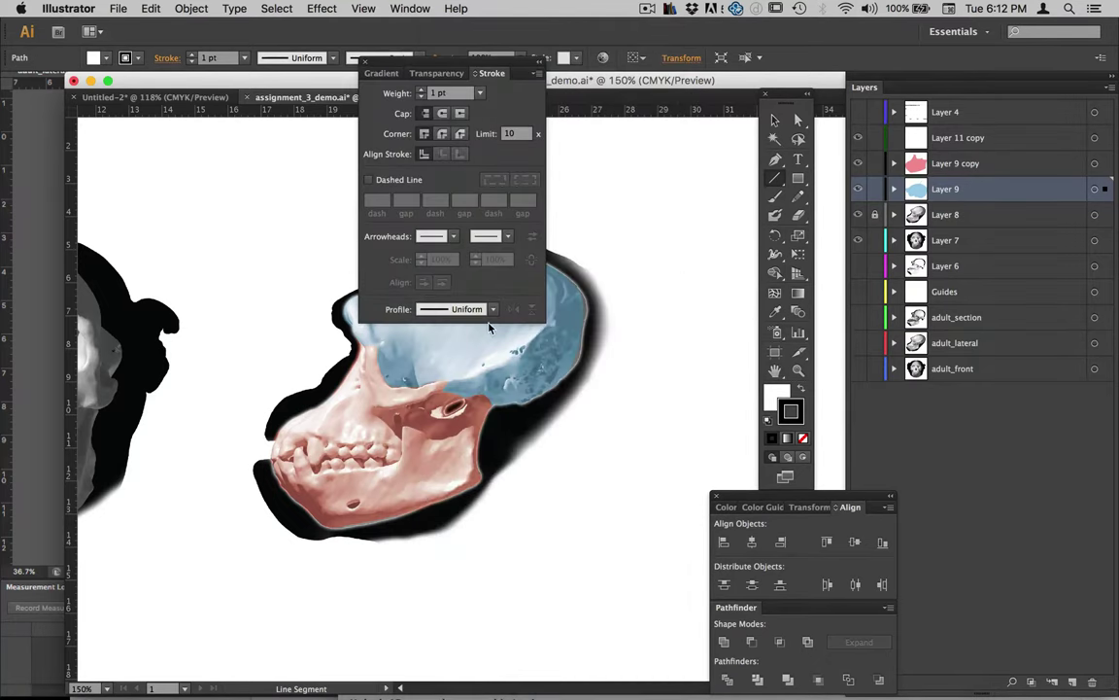
pyautogui.moveTo(413, 64); pyautogui.dragTo(626, 27)
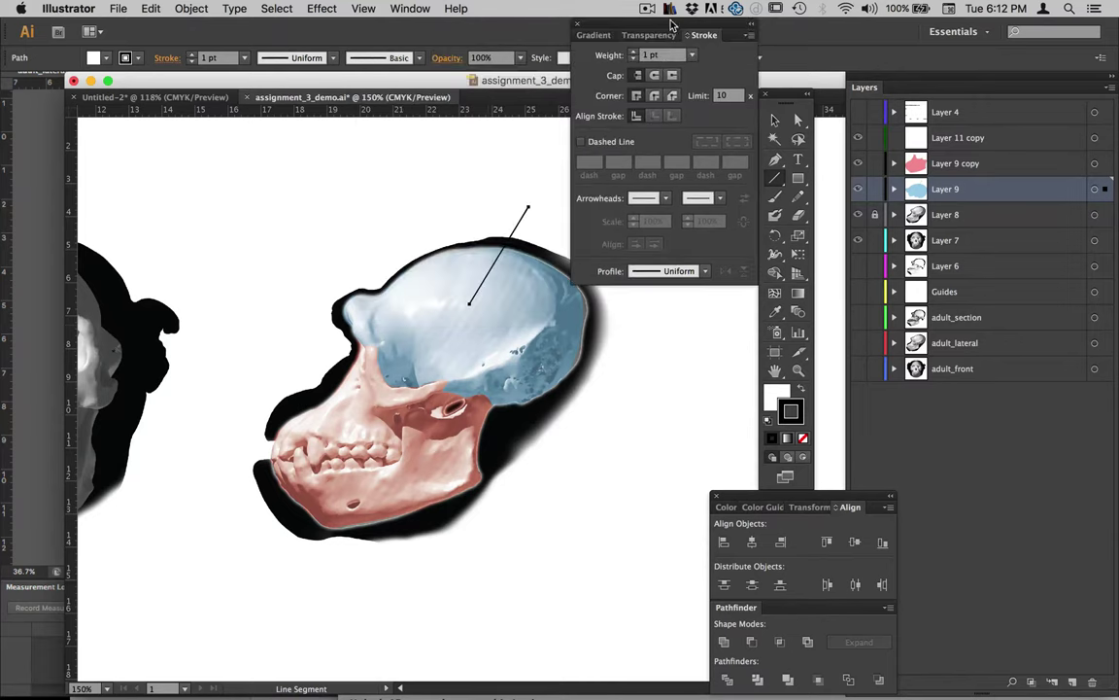
pyautogui.click(699, 197)
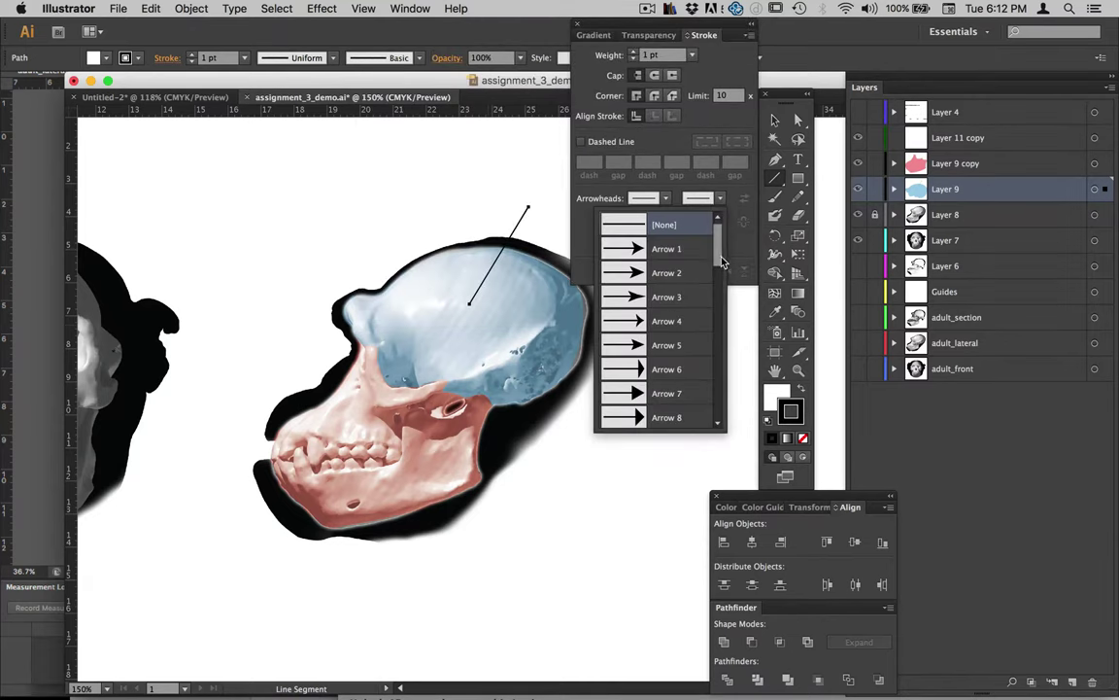
pyautogui.moveTo(721, 261); pyautogui.dragTo(671, 342)
pyautogui.click(634, 331)
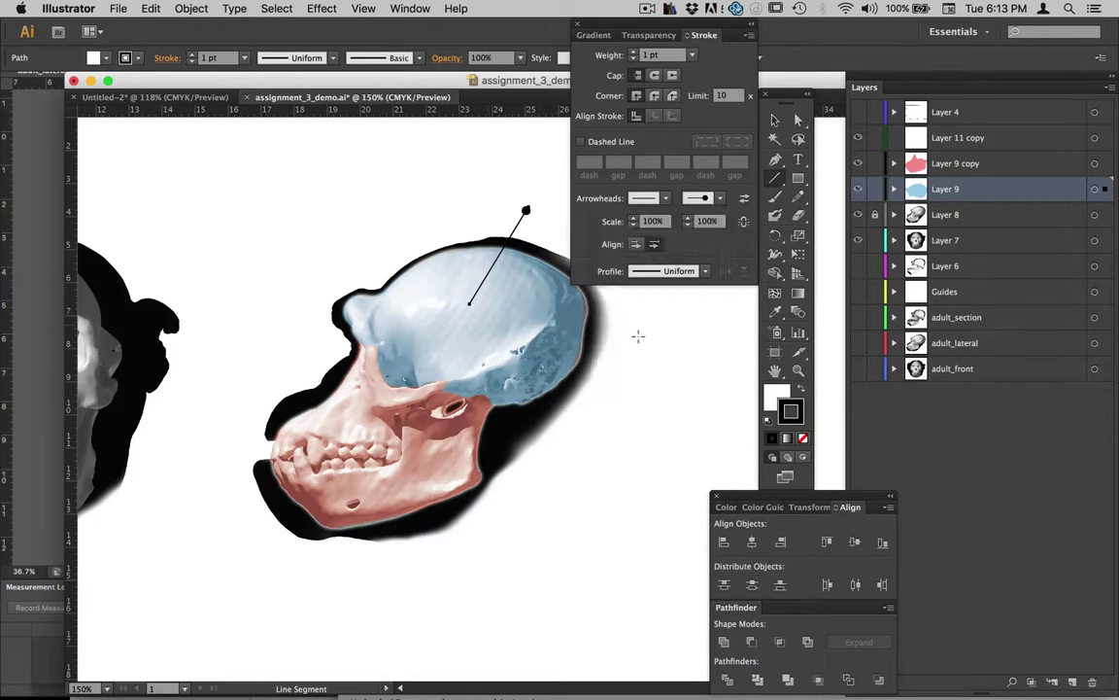
pyautogui.hotkey('ctrl', 'z')
# Add a round dot arrowhead scaled to 56% to the leader line's start on the braincase
pyautogui.click(645, 198)
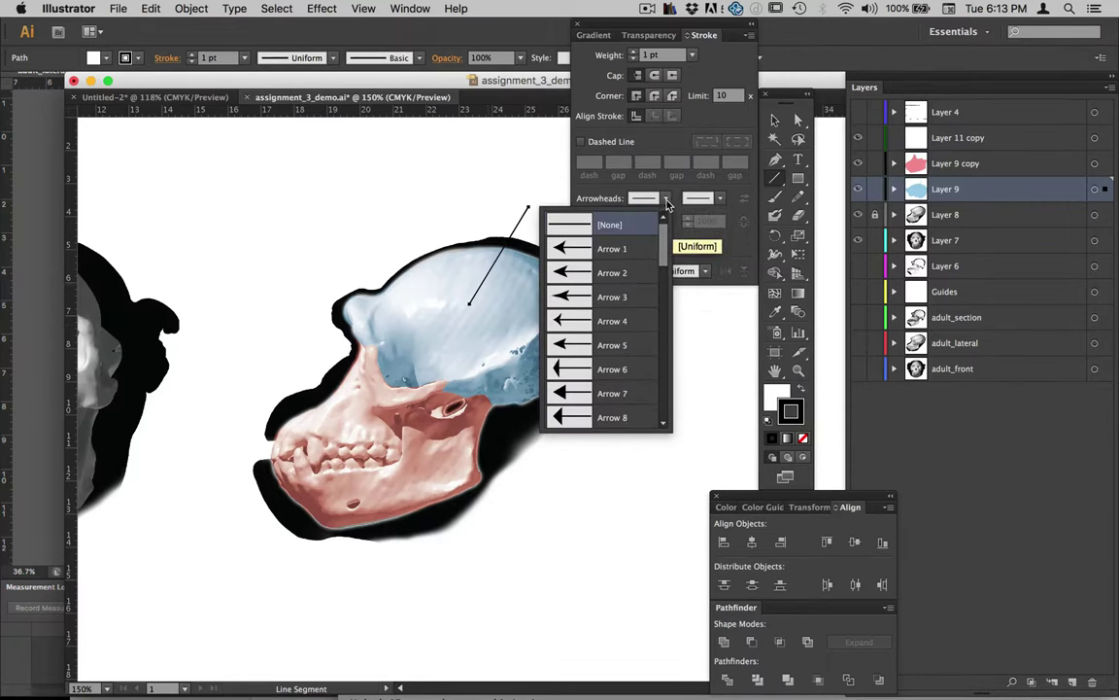
pyautogui.scroll(-8, 631, 301)
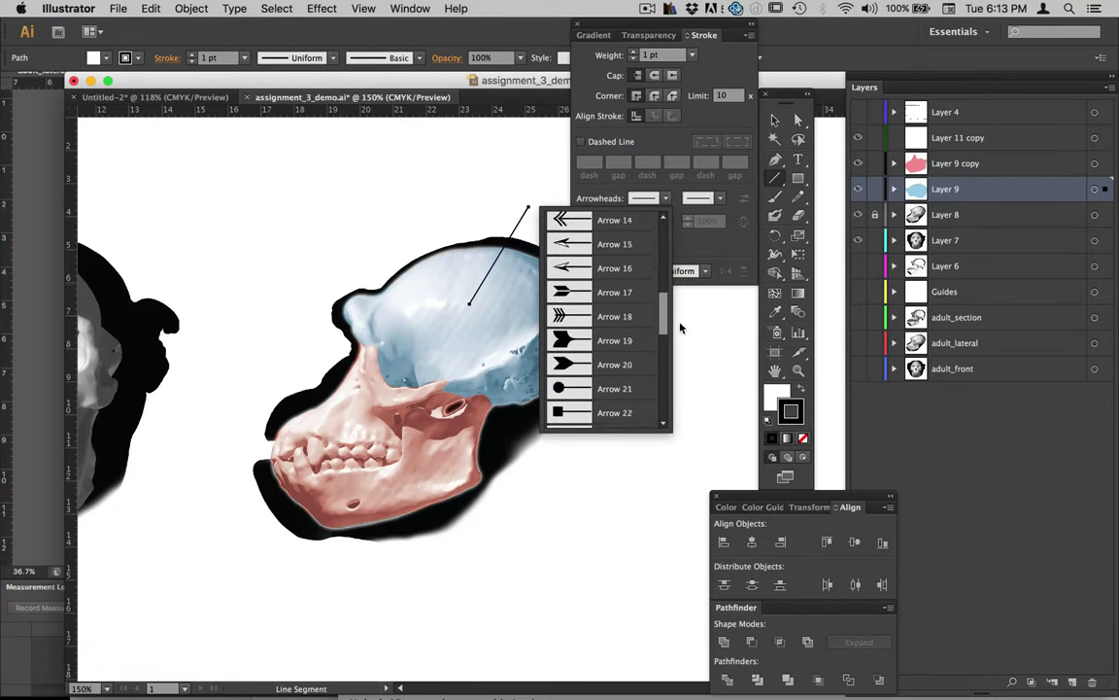
pyautogui.click(627, 330)
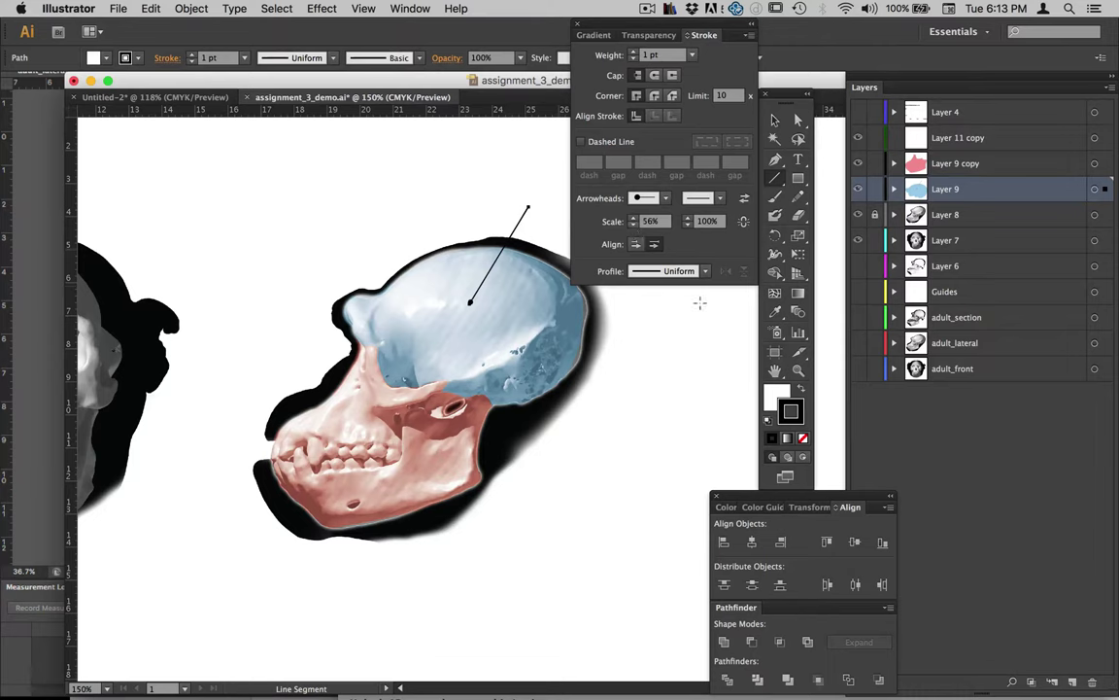
pyautogui.moveTo(570, 29); pyautogui.dragTo(674, 130)
pyautogui.moveTo(736, 157); pyautogui.dragTo(709, 486)
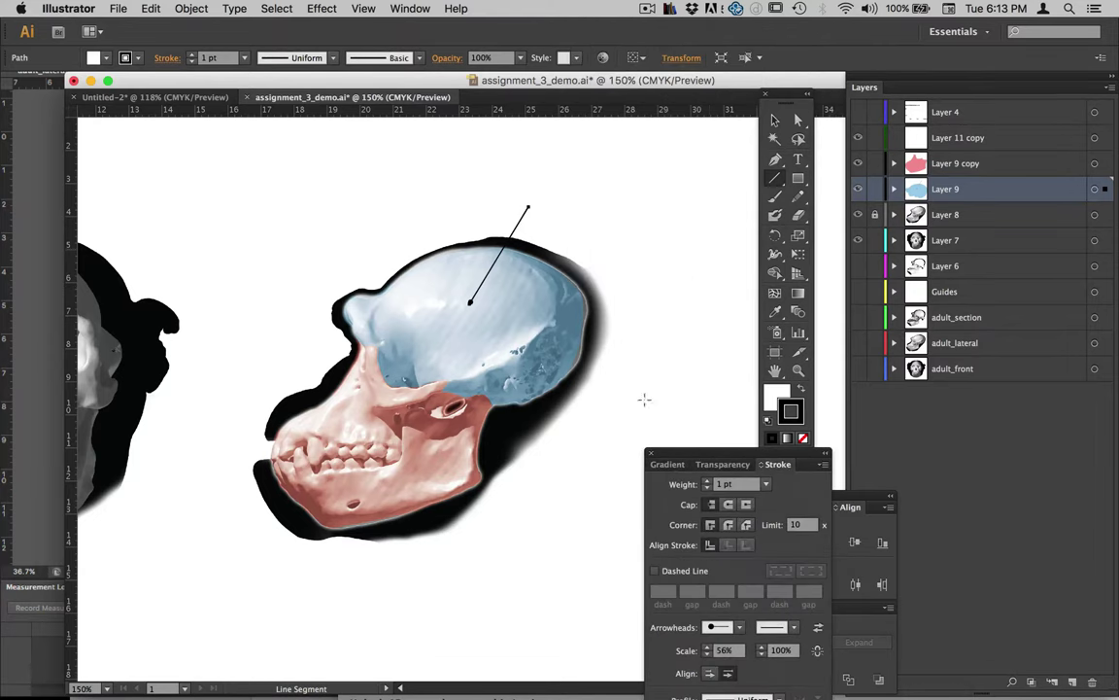
# Start a Drop Shadow effect on the leader line with its blur set to 0 cm
pyautogui.scroll(1, 504, 311)
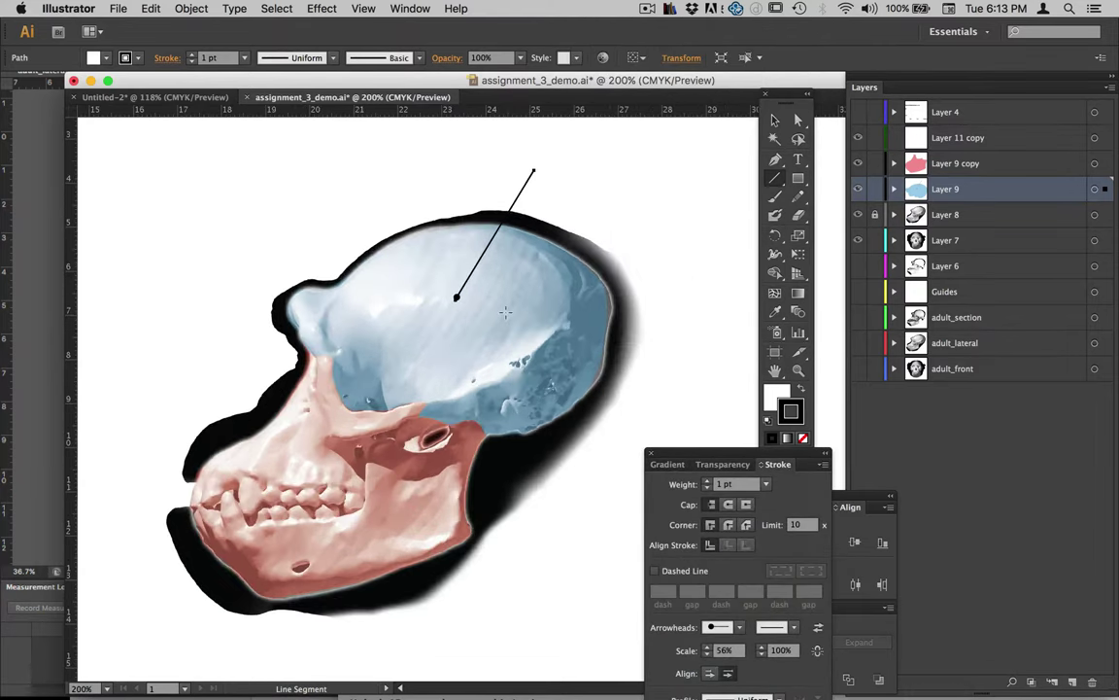
pyautogui.scroll(2, 501, 301)
pyautogui.scroll(2, 490, 188)
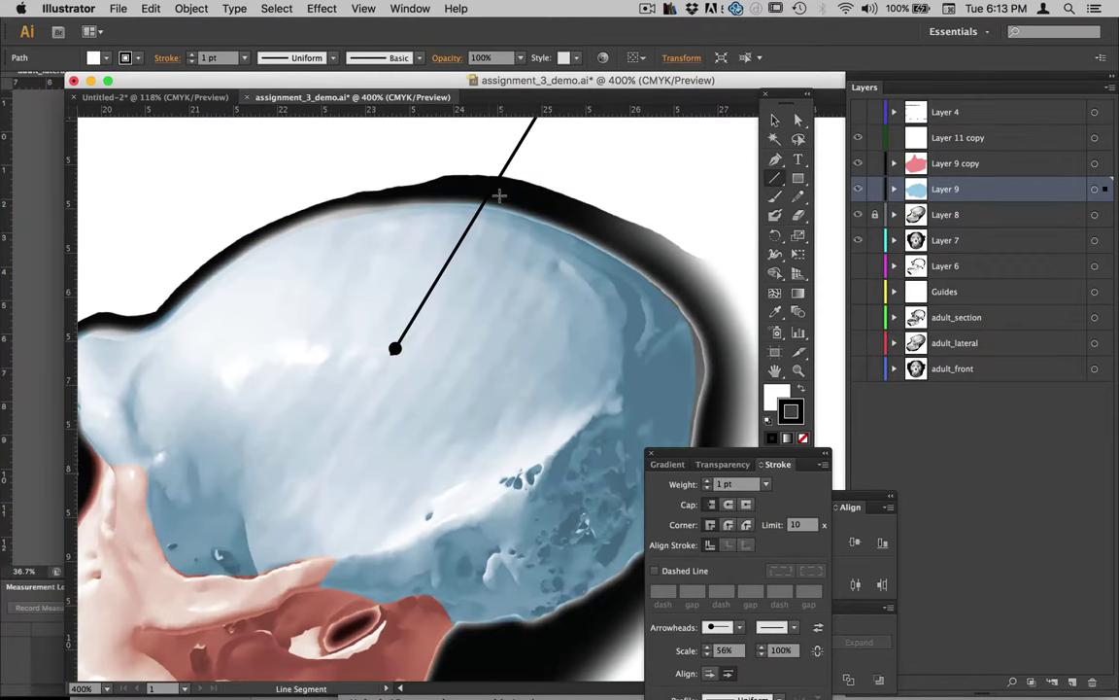
pyautogui.click(322, 9)
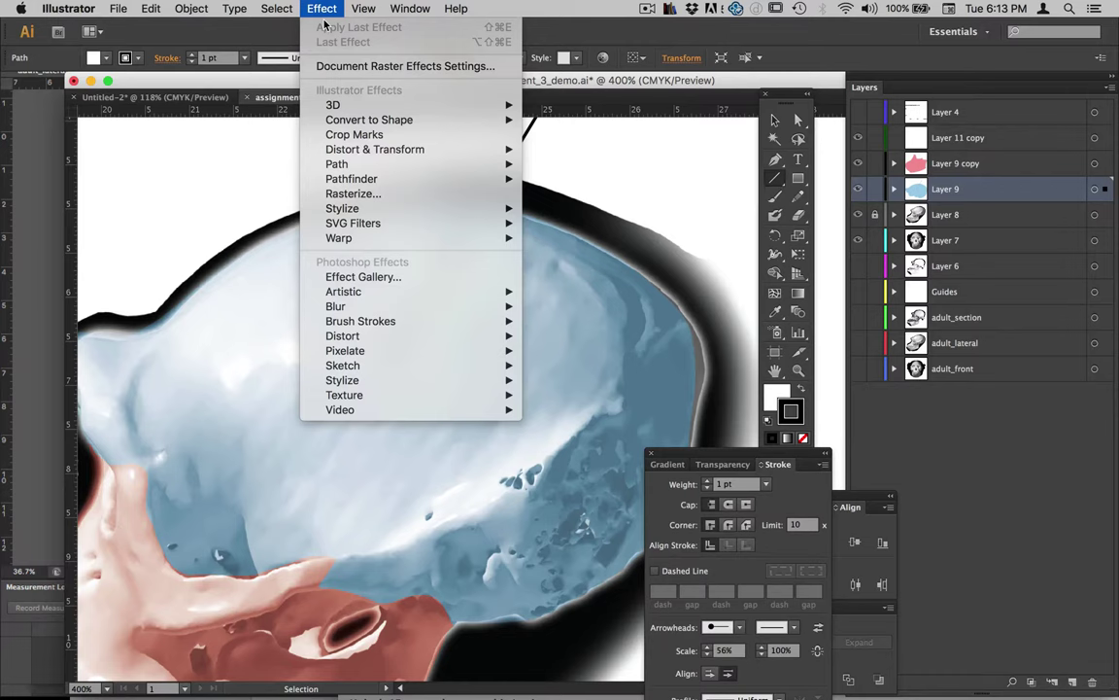
pyautogui.moveTo(369, 209)
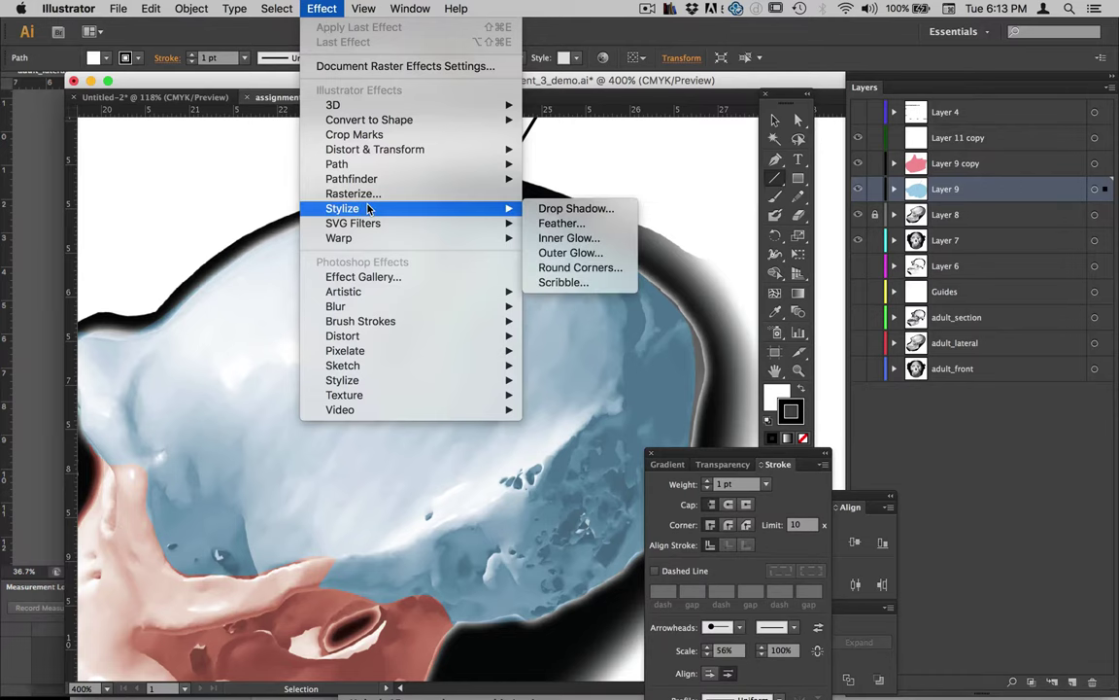
pyautogui.click(576, 212)
pyautogui.moveTo(457, 55); pyautogui.dragTo(716, 17)
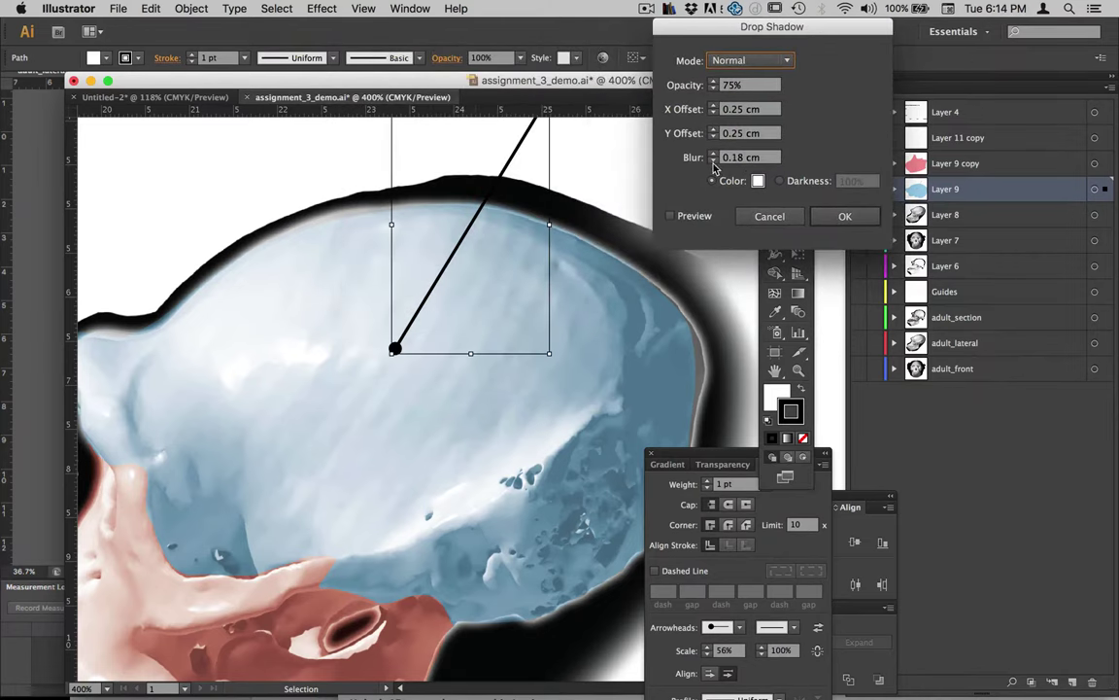
pyautogui.click(713, 162)
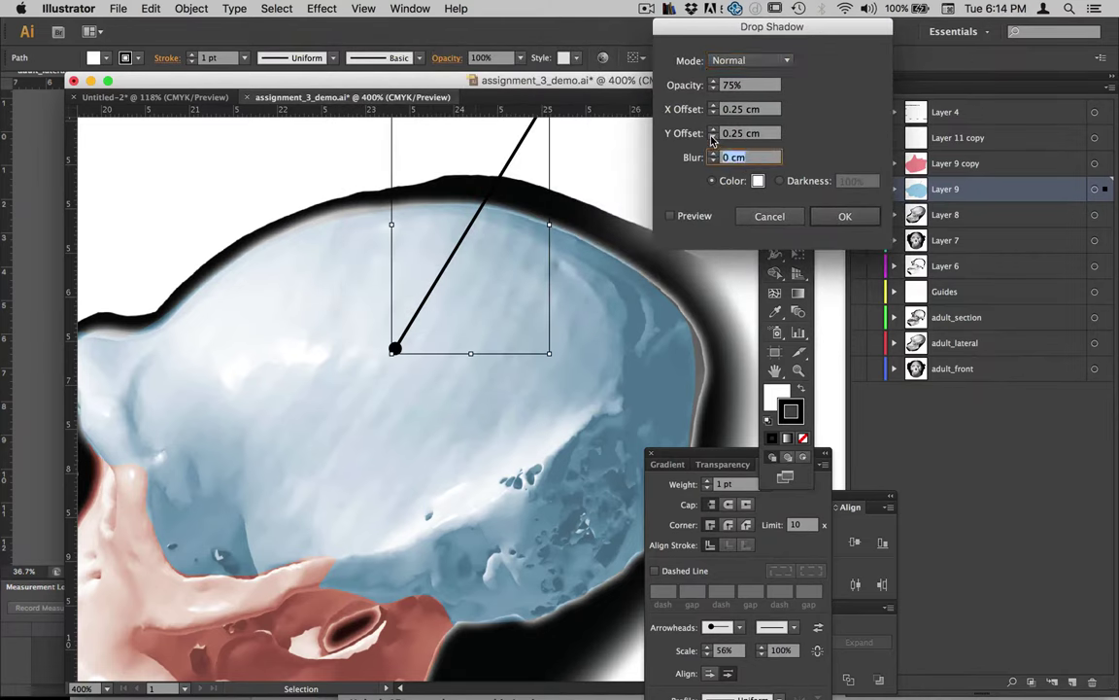
# Set the drop shadow's Y offset and X offset to 0.1 cm each
pyautogui.click(712, 137)
pyautogui.click(712, 137)
pyautogui.click(712, 137)
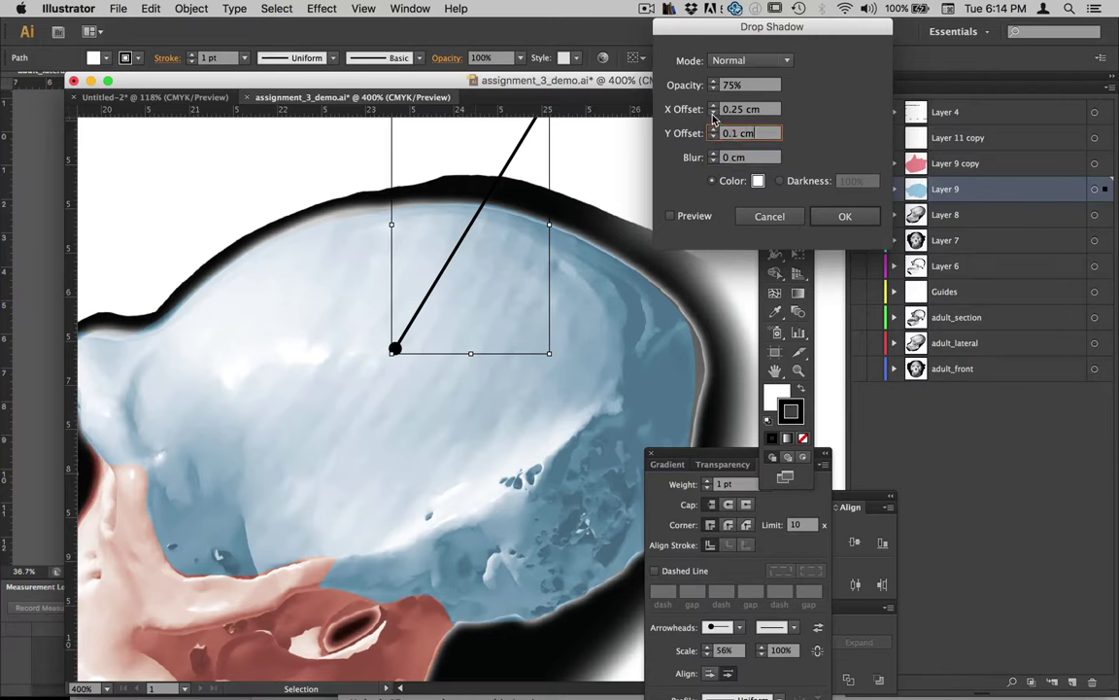
pyautogui.click(713, 113)
pyautogui.click(713, 113)
pyautogui.click(713, 113)
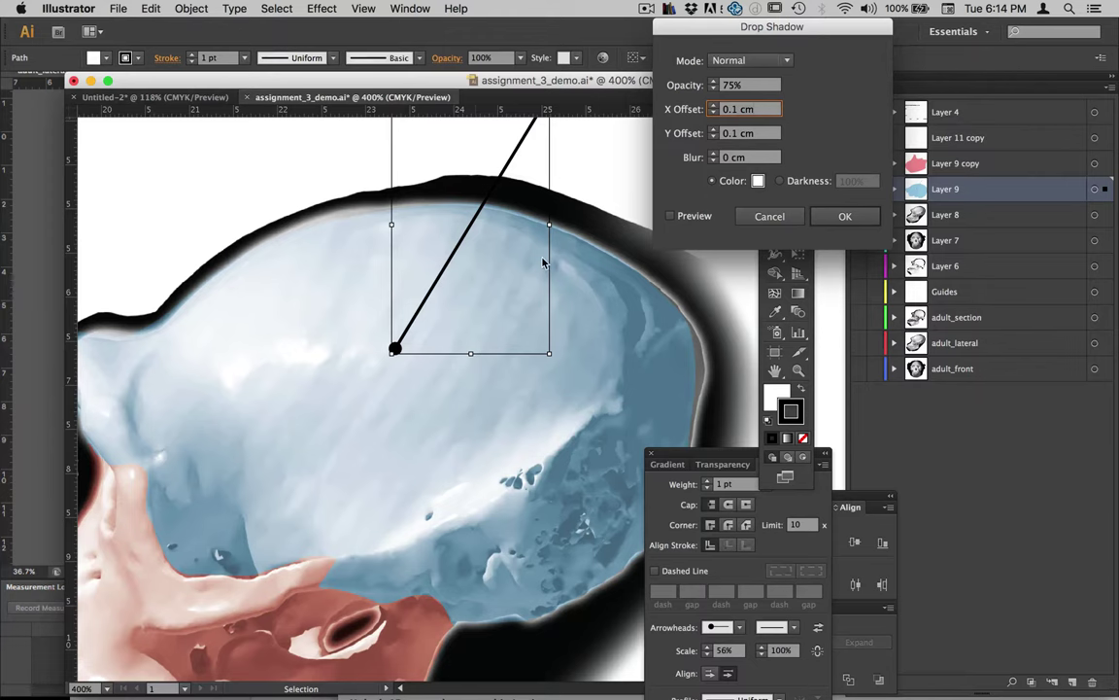
# Preview the drop shadow, reduce its X offset so it sits closer to the leader line, and apply the effect
pyautogui.click(669, 216)
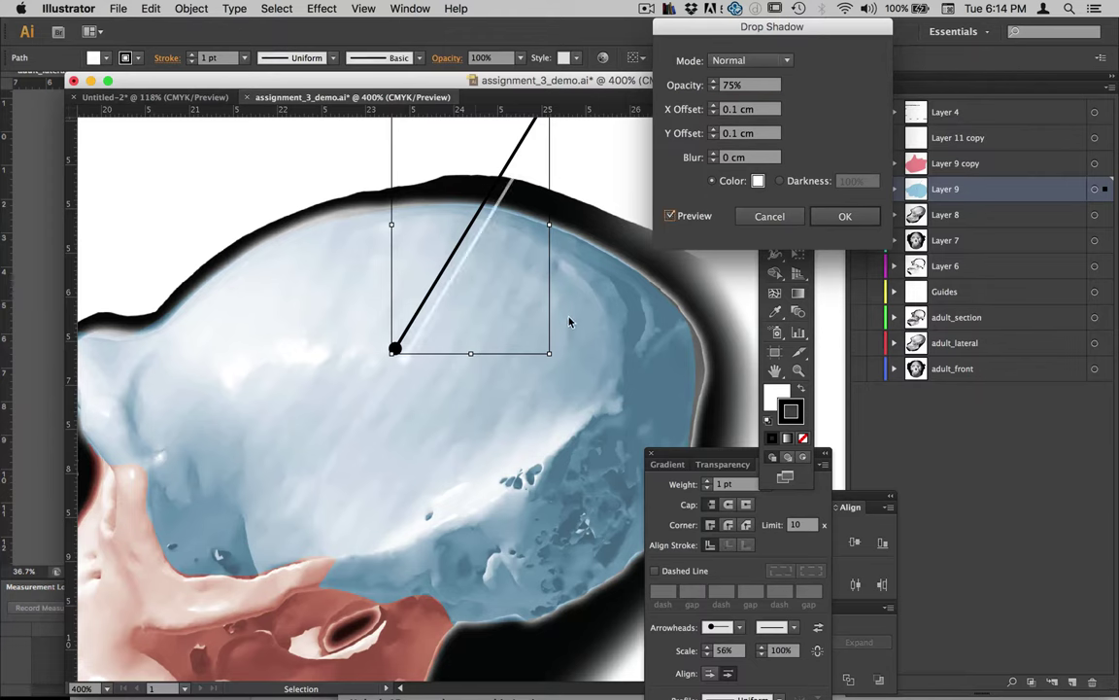
pyautogui.click(736, 115)
pyautogui.press('Return')
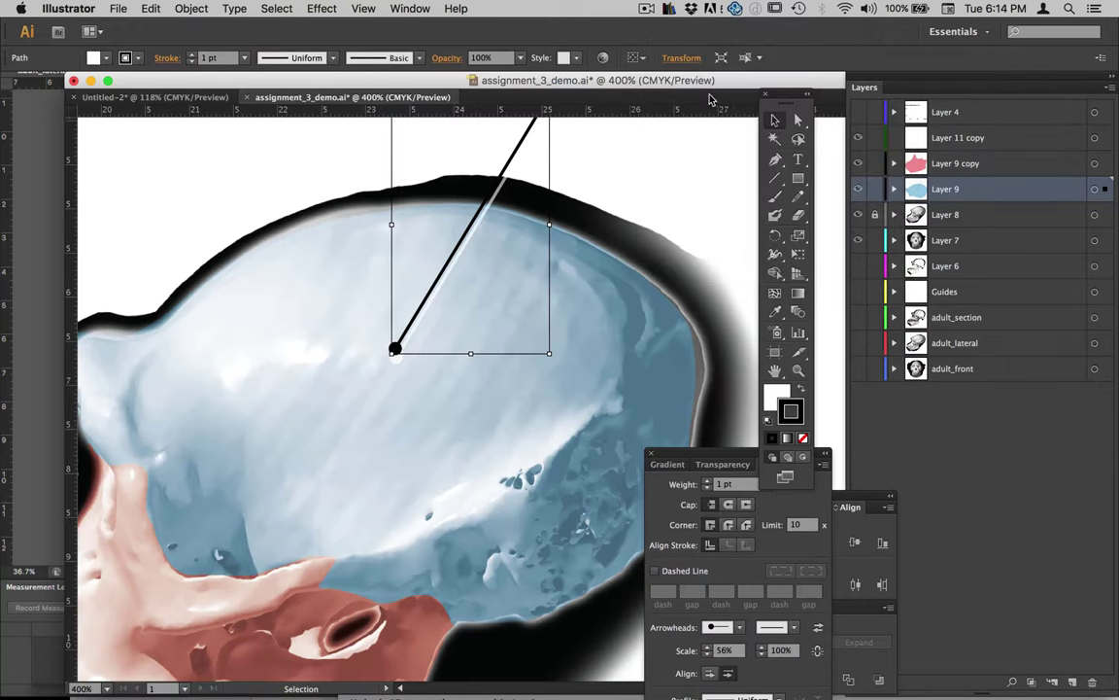
# Reopen the leader line's existing Drop Shadow effect from its appearance attributes and raise the shadow's opacity to 100%
pyautogui.click(408, 9)
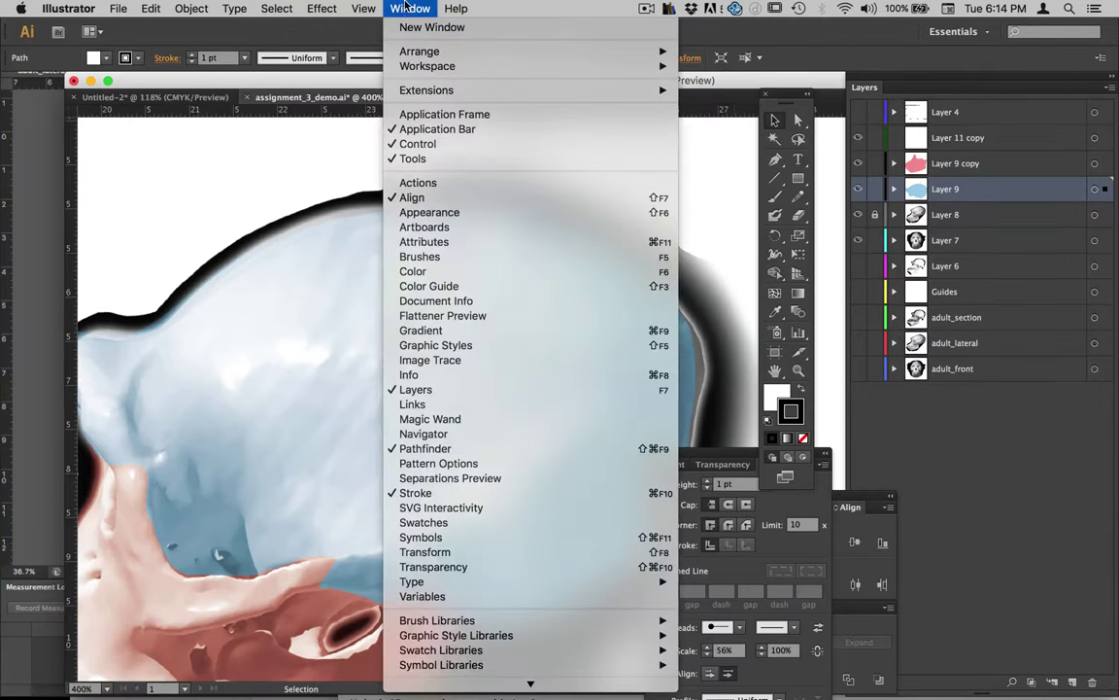
pyautogui.click(464, 211)
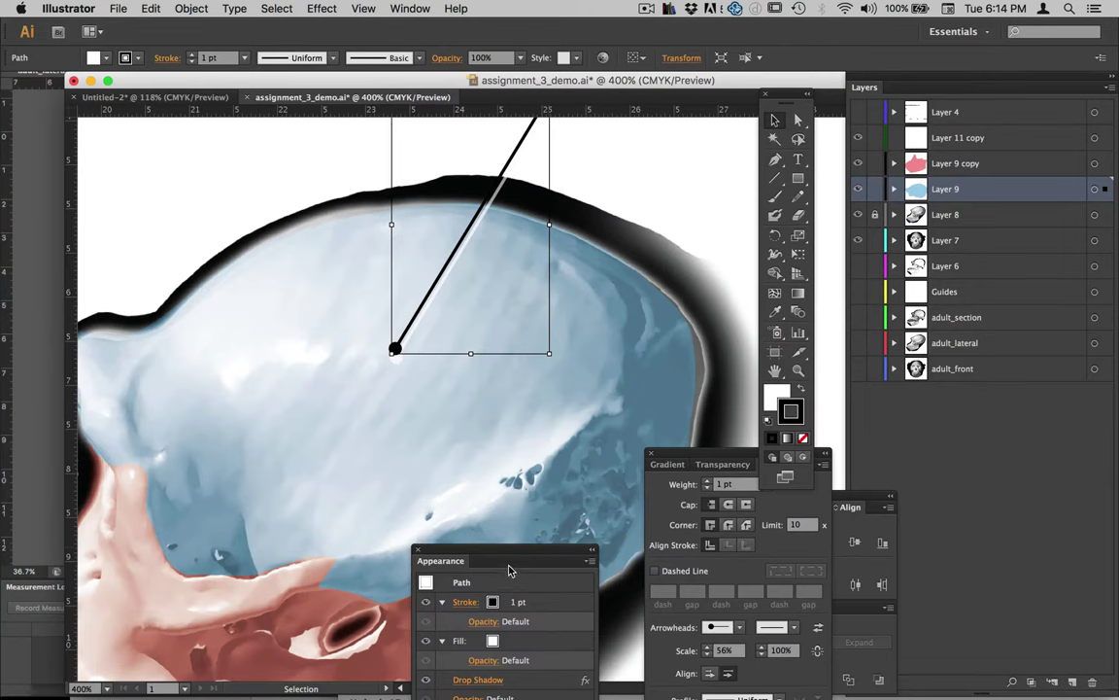
pyautogui.moveTo(505, 560); pyautogui.dragTo(872, 115)
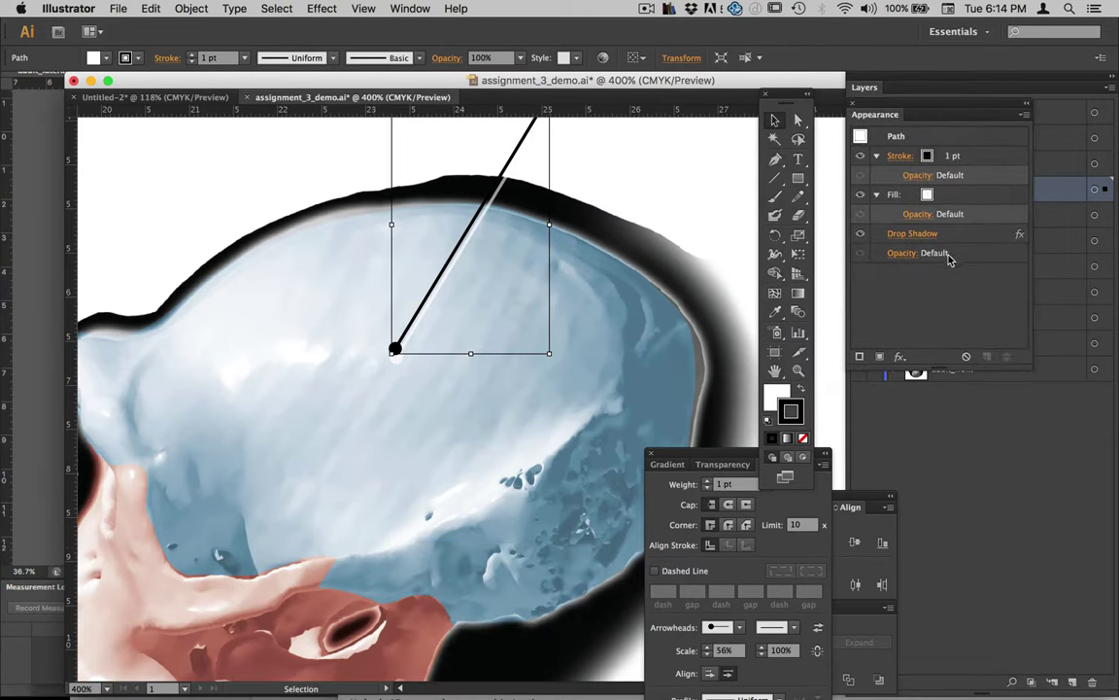
pyautogui.click(906, 234)
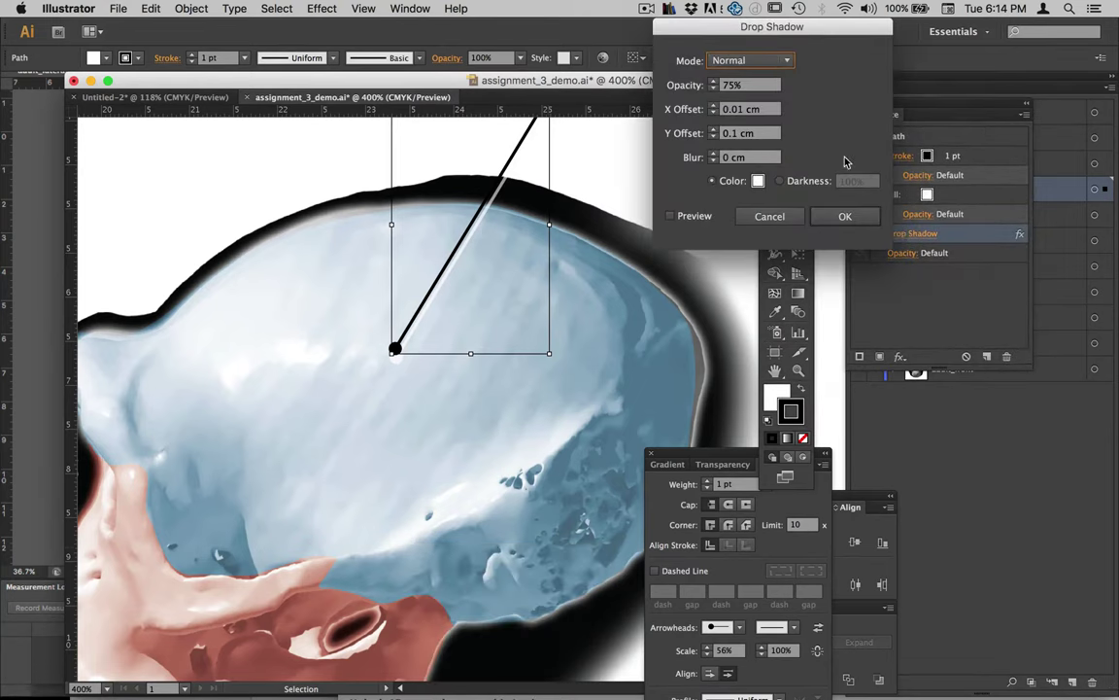
pyautogui.click(716, 85)
pyautogui.click(714, 84)
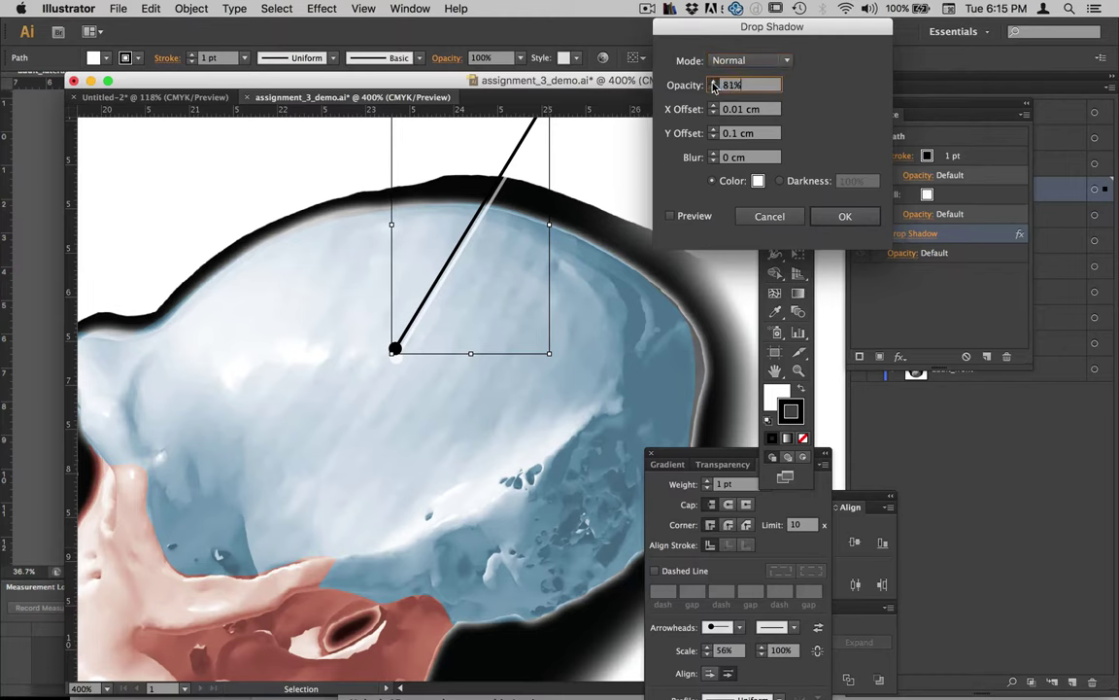
pyautogui.click(714, 84)
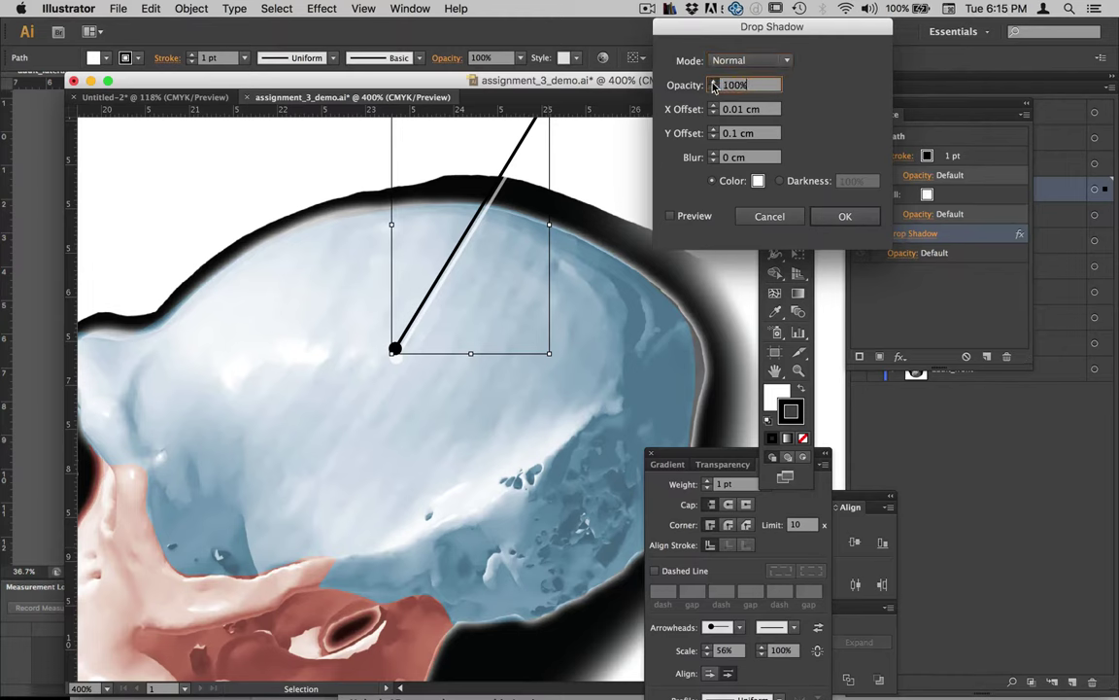
# Set the drop shadow's Y offset to 0.01 cm and apply the edited effect to the leader line
pyautogui.click(732, 134)
pyautogui.write('0')
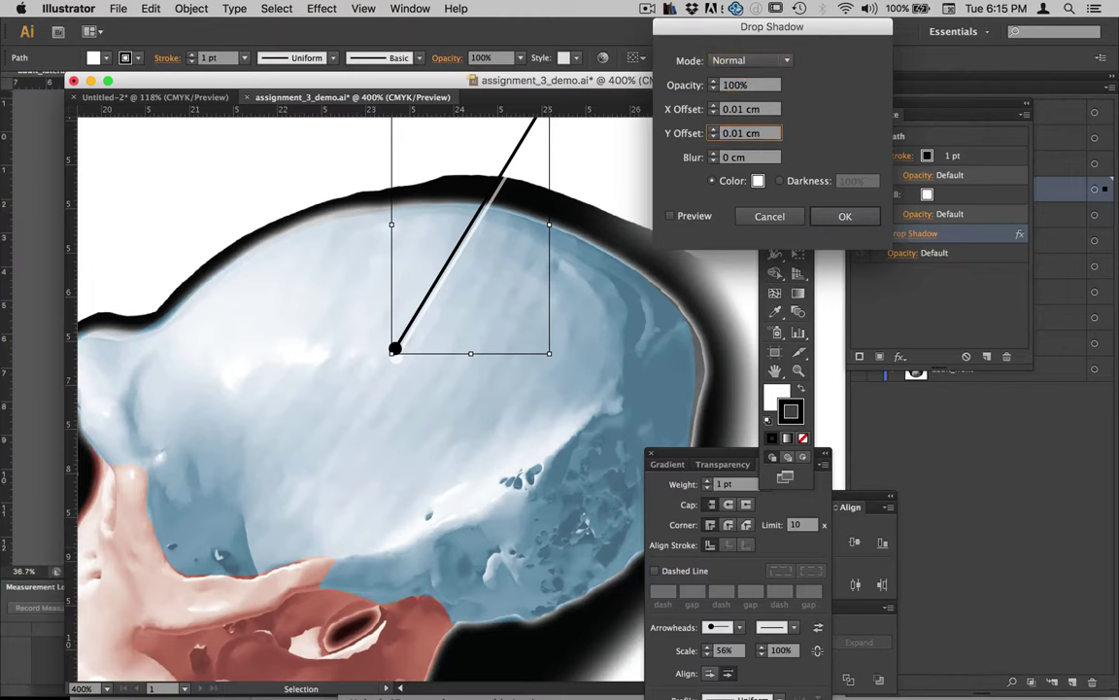
pyautogui.click(749, 159)
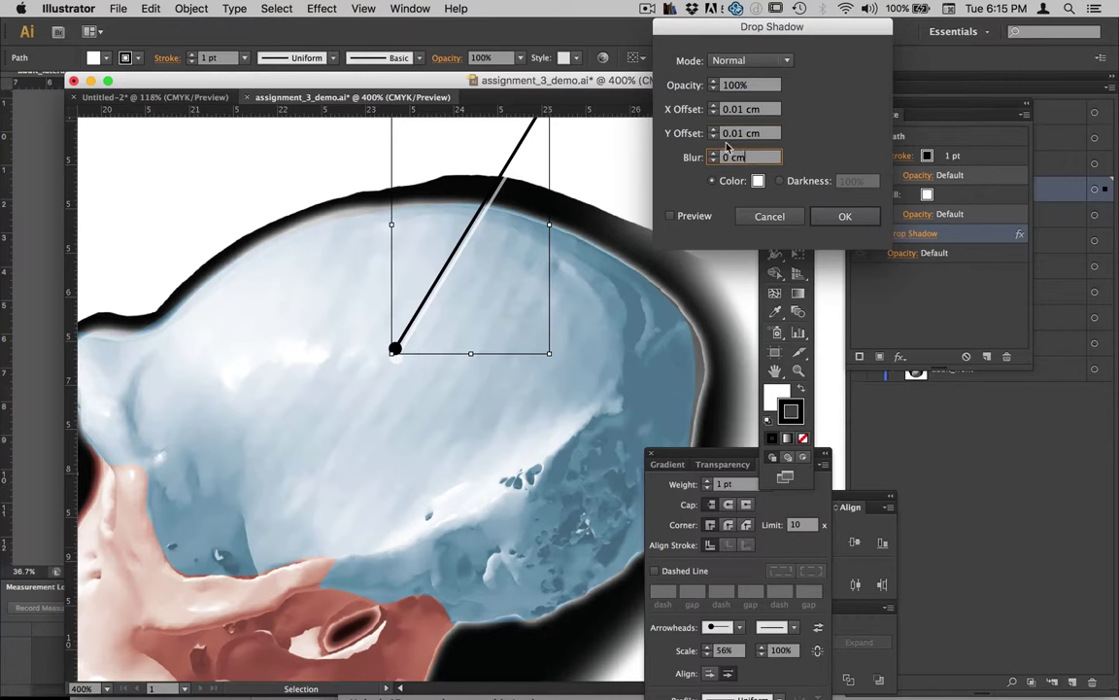
pyautogui.click(739, 137)
pyautogui.press('Return')
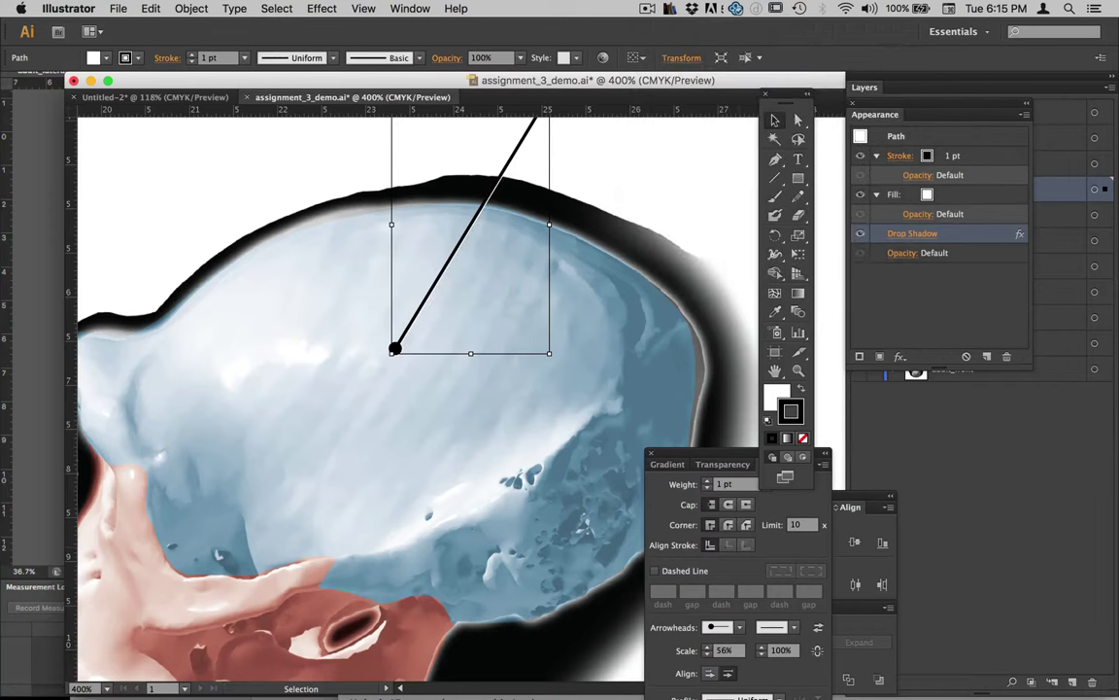
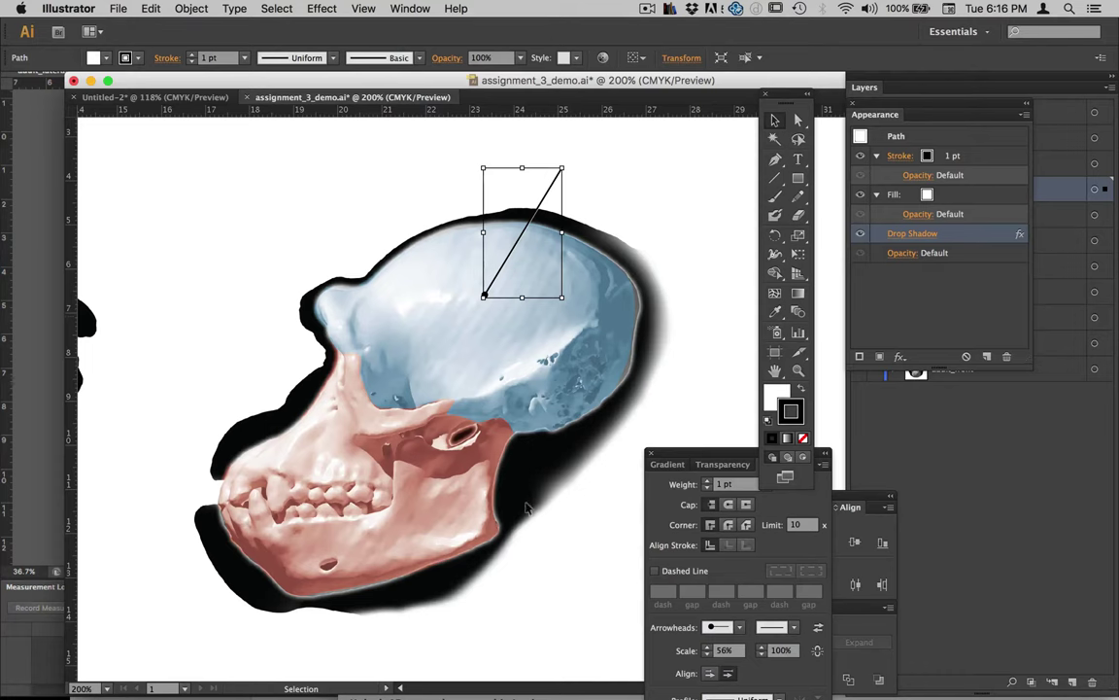
# Add a text label reading "Parietal" at the outer end of the braincase leader line
pyautogui.click(704, 146)
pyautogui.press('t')
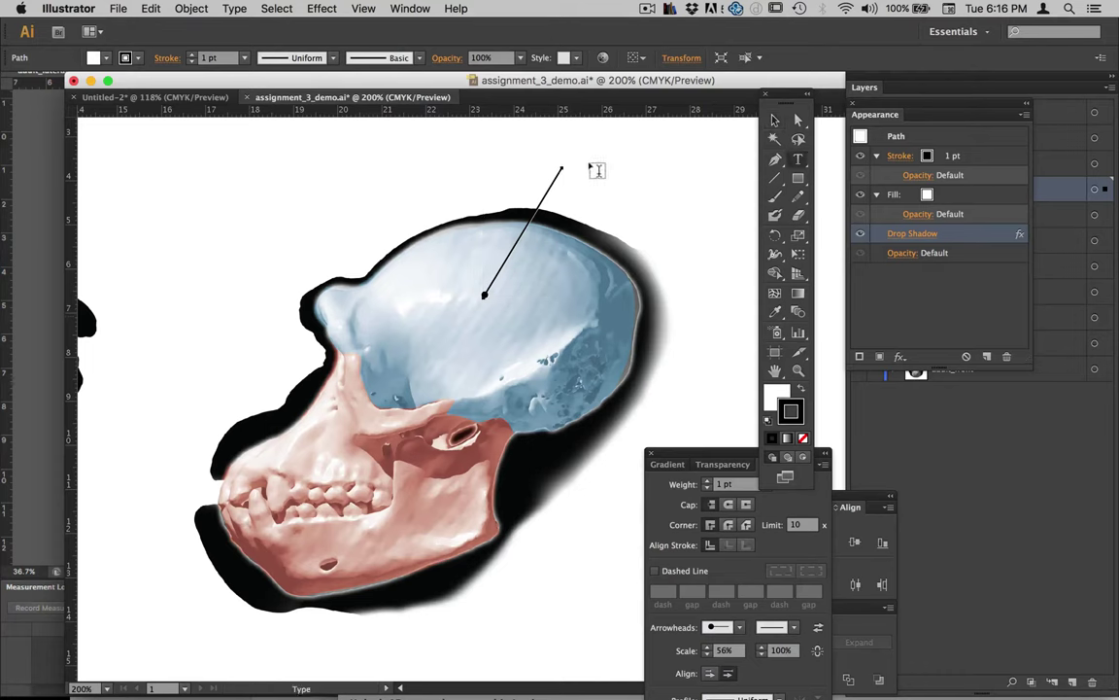
pyautogui.click(570, 153)
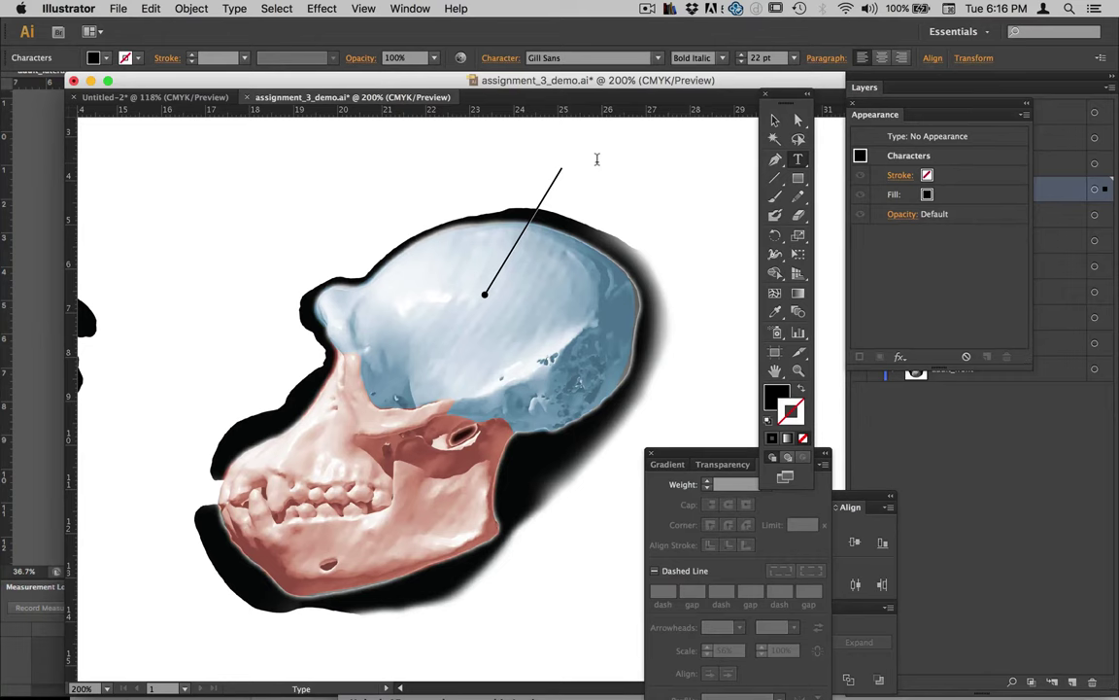
pyautogui.write('Parietal')
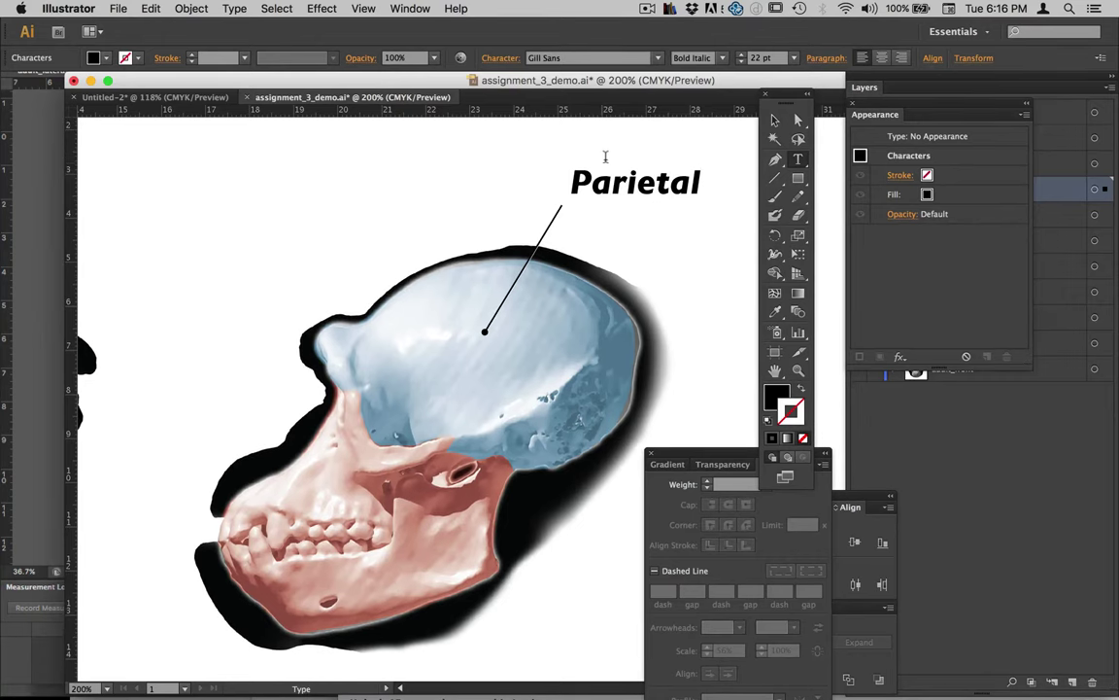
# Format the Parietal label in Gill Sans Regular at 10 pt and finish the text editing
pyautogui.moveTo(568, 182); pyautogui.dragTo(706, 173)
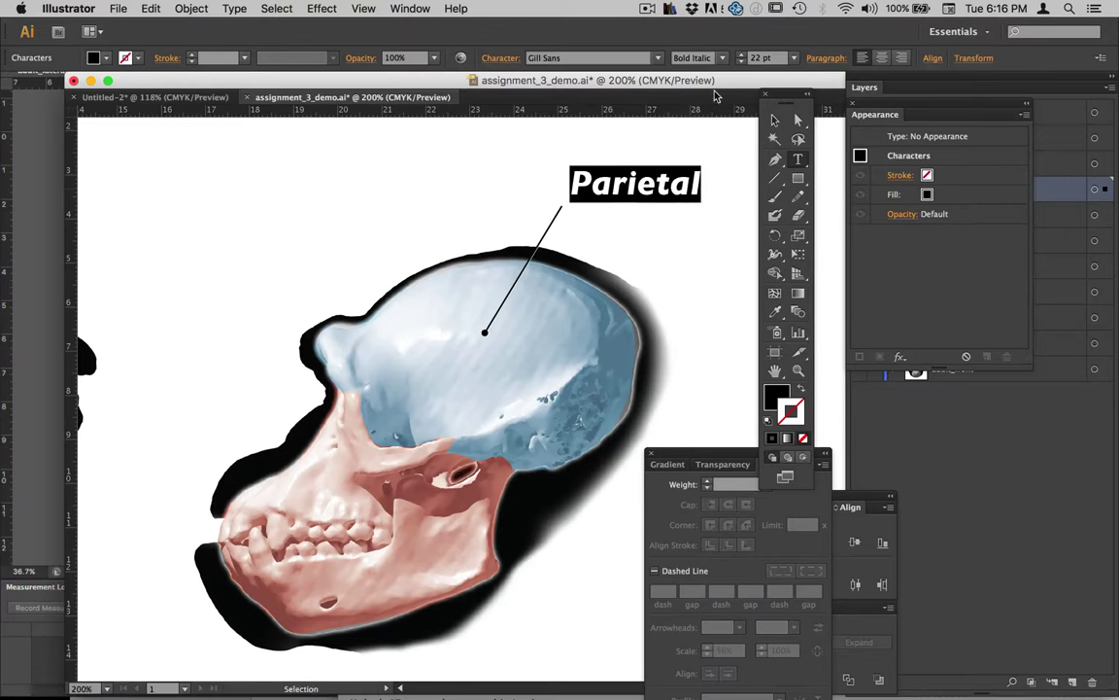
pyautogui.click(722, 58)
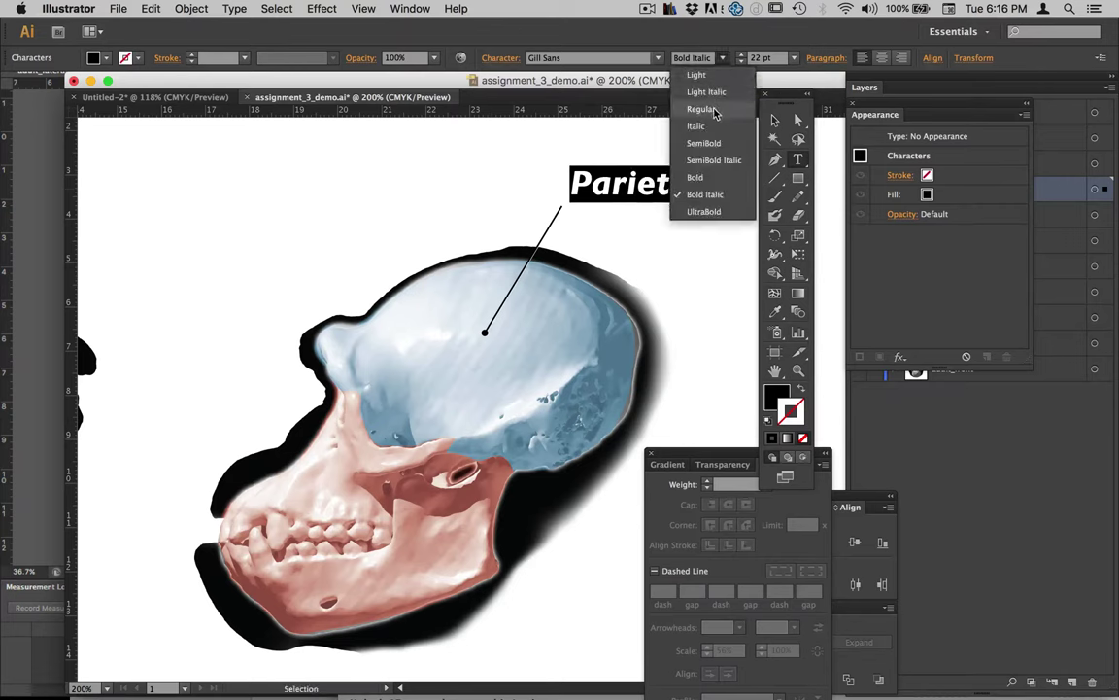
pyautogui.click(702, 109)
pyautogui.click(742, 61)
pyautogui.click(742, 61)
pyautogui.click(742, 61)
pyautogui.click(741, 61)
pyautogui.click(741, 61)
pyautogui.click(741, 61)
pyautogui.click(741, 61)
pyautogui.click(741, 61)
pyautogui.click(741, 61)
pyautogui.click(741, 61)
pyautogui.click(741, 61)
pyautogui.click(741, 61)
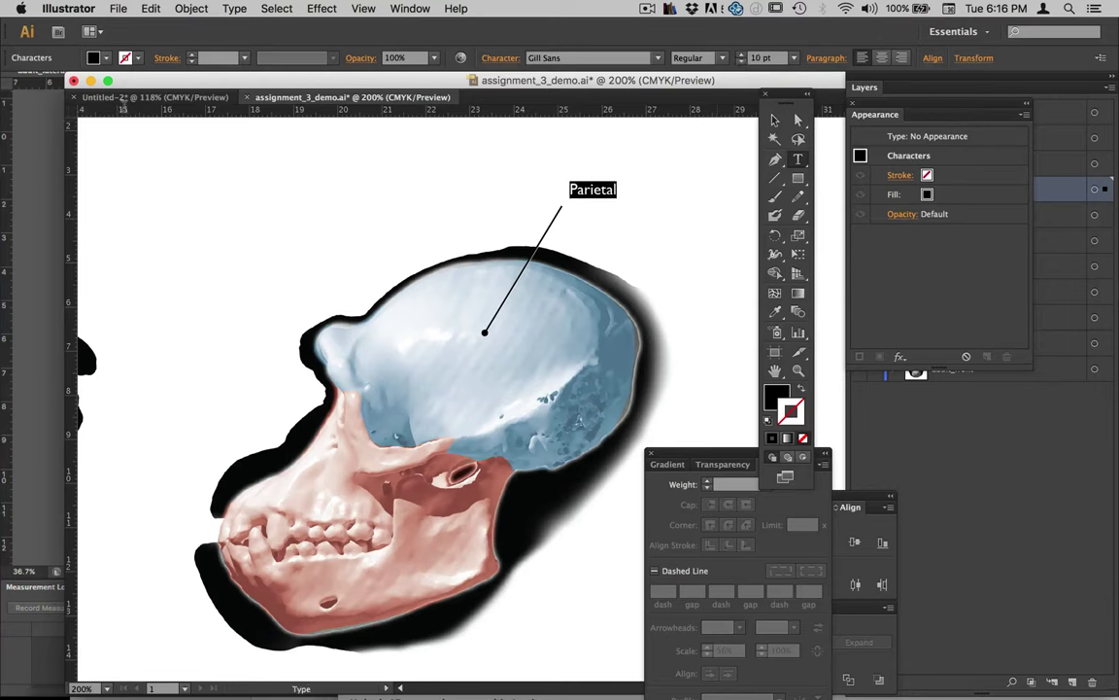
pyautogui.press('Escape')
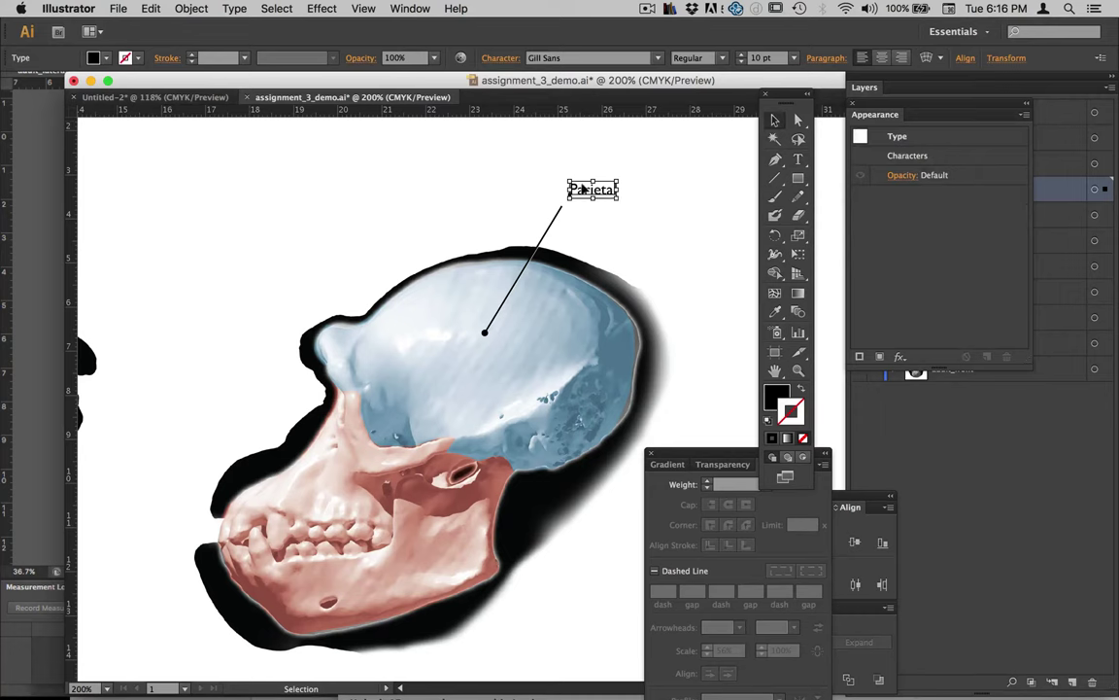
# Position the Parietal label right against the upper end of its leader line and deselect it
pyautogui.moveTo(572, 188); pyautogui.dragTo(566, 197)
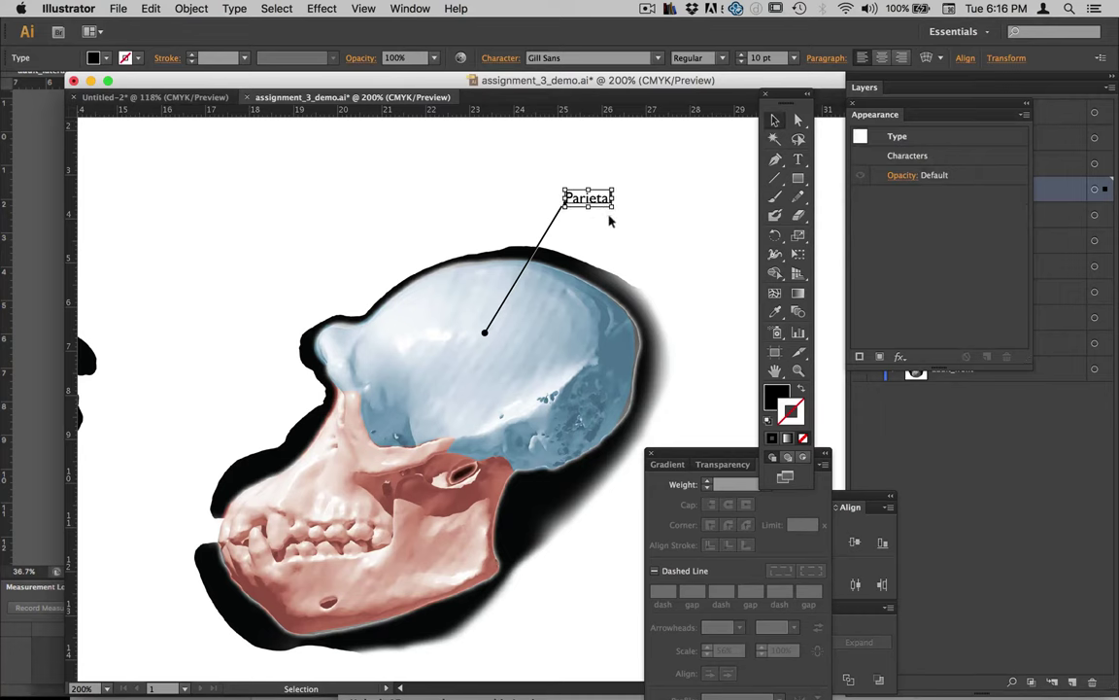
pyautogui.click(615, 224)
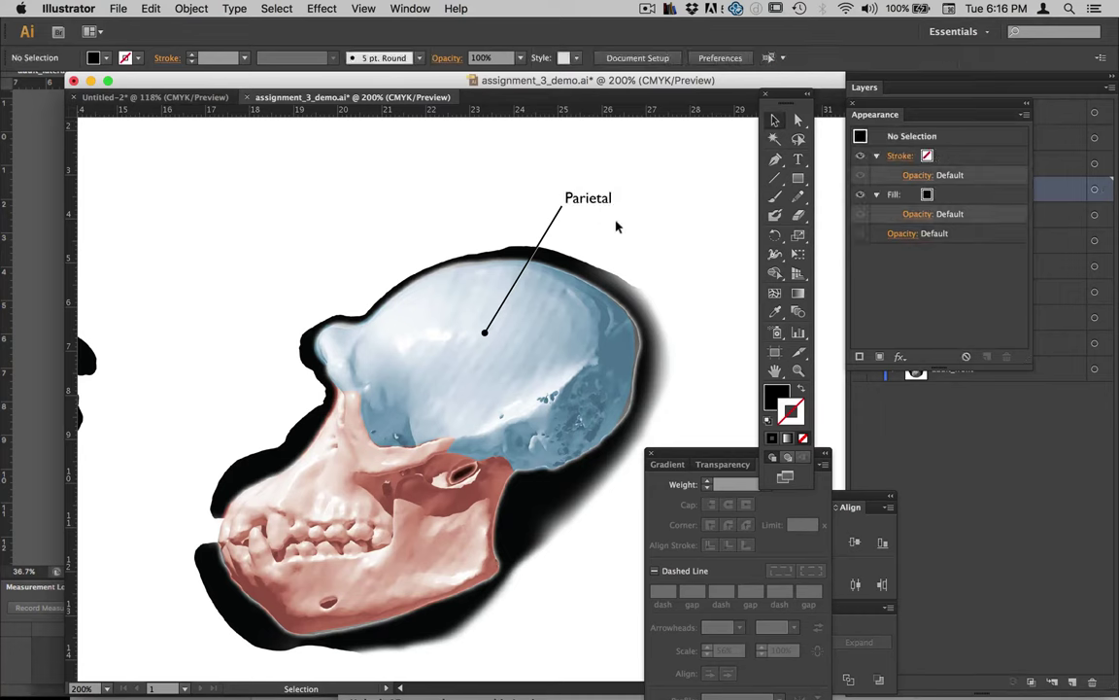
pyautogui.click(565, 198)
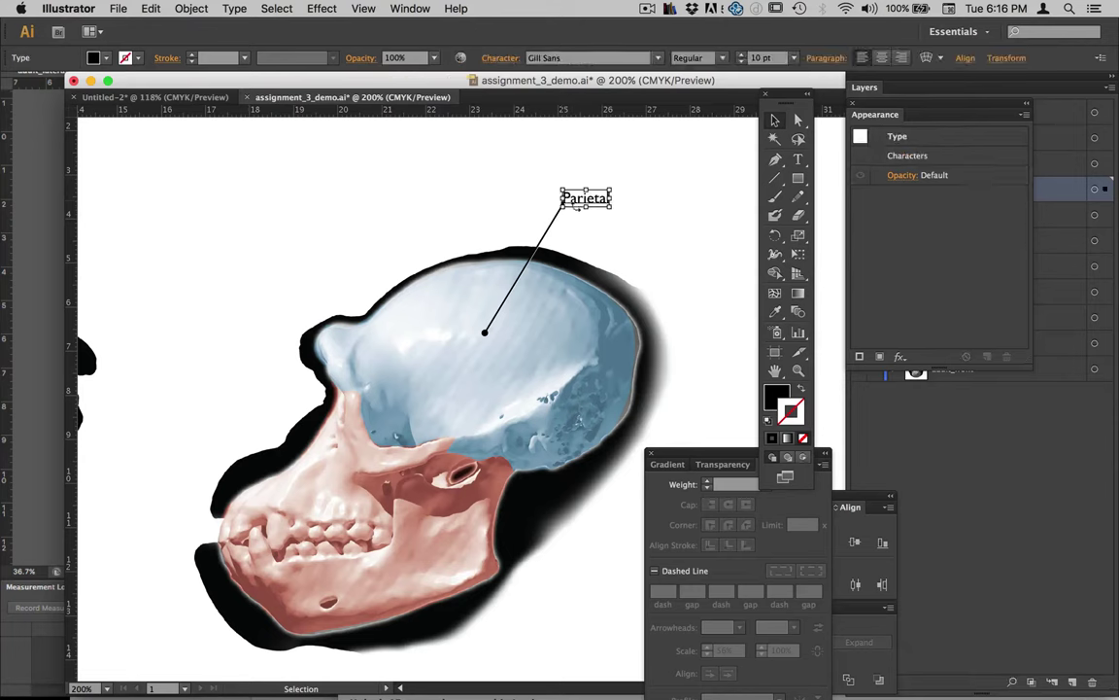
pyautogui.click(587, 221)
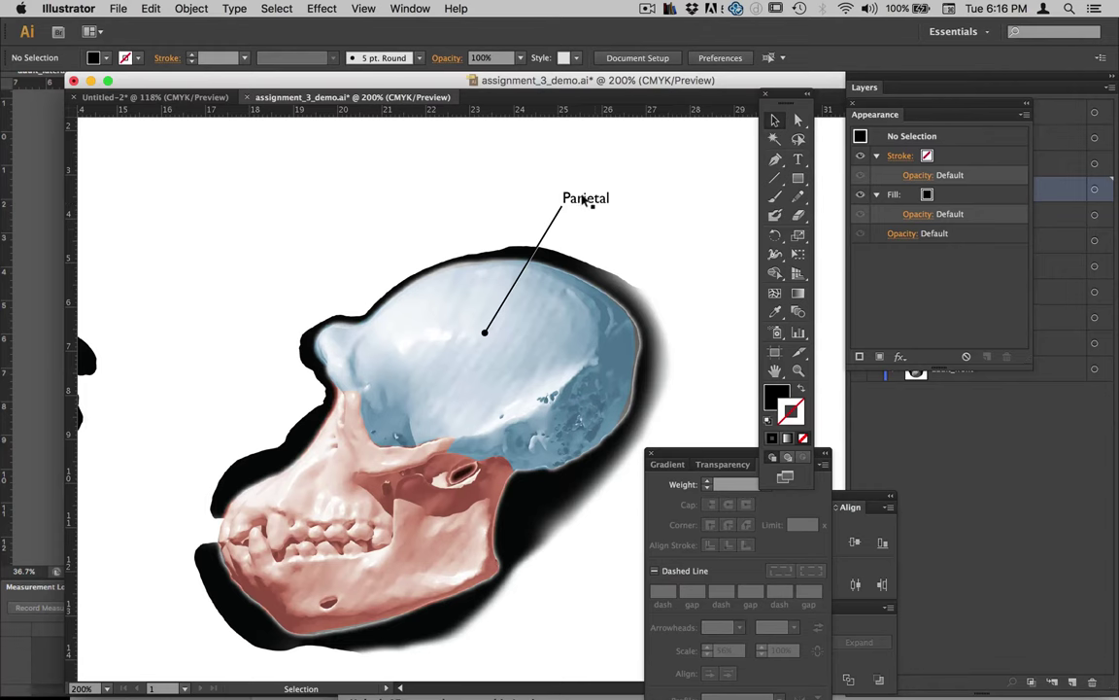
pyautogui.moveTo(584, 199)
pyautogui.mouseDown()
pyautogui.moveTo(588, 216)
pyautogui.moveTo(585, 202)
pyautogui.moveTo(533, 201)
pyautogui.moveTo(583, 199)
pyautogui.mouseUp()
pyautogui.click(614, 218)
# Set the Parietal label's font size to 12 pt and finish editing the text
pyautogui.scroll(-2, 634, 278)
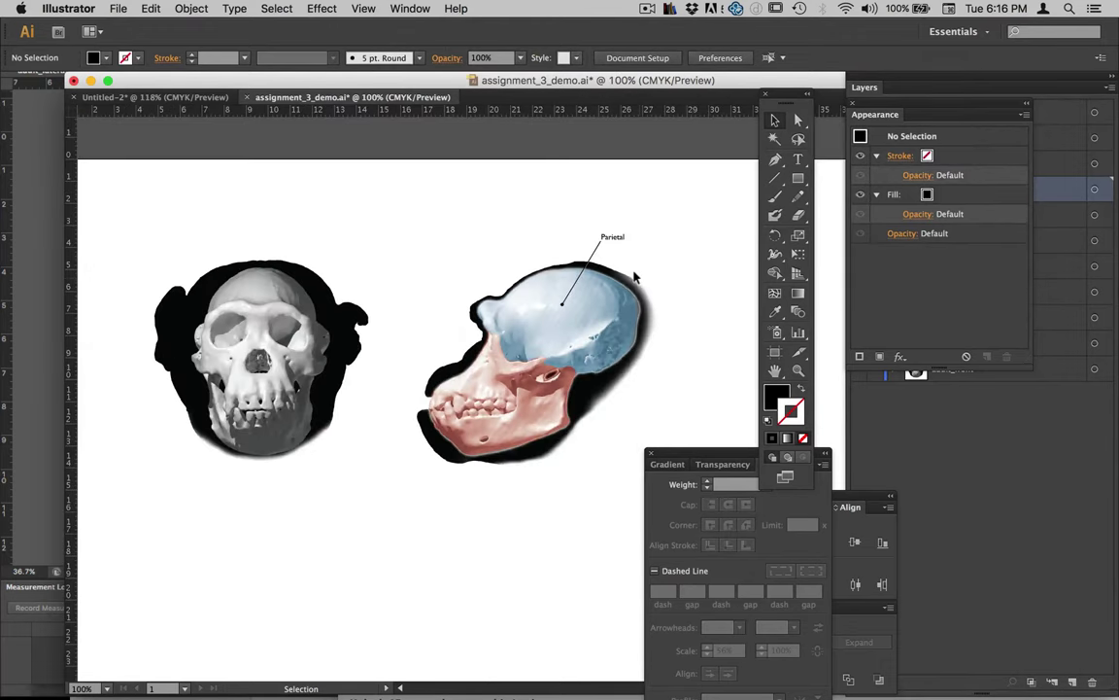
pyautogui.scroll(-1, 639, 287)
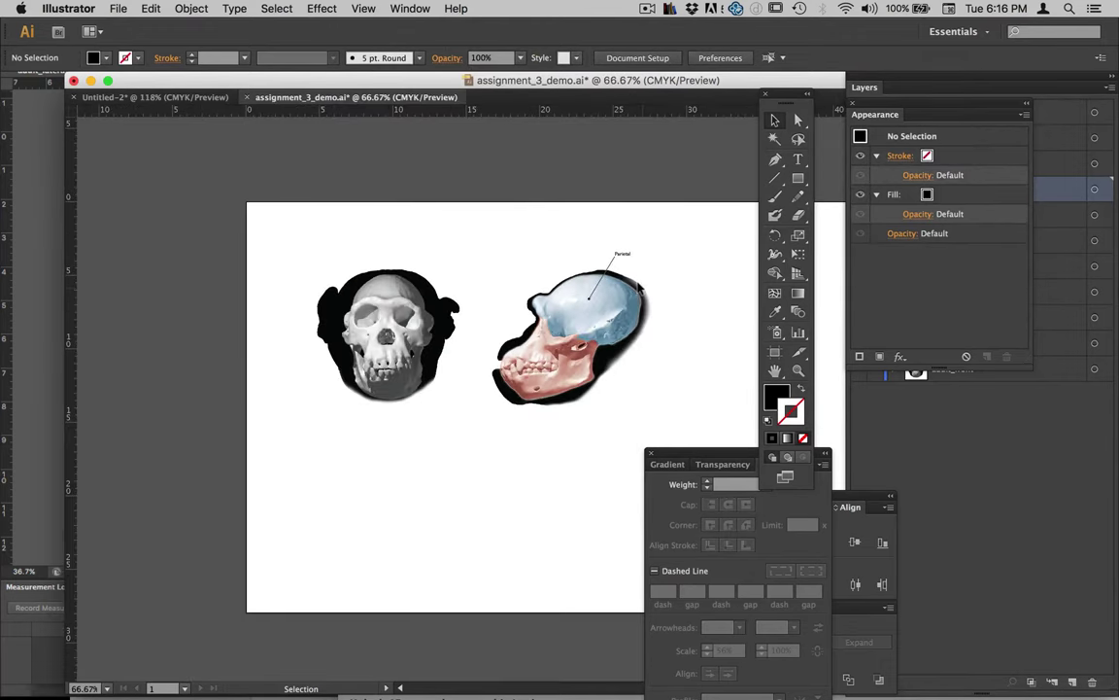
pyautogui.scroll(1, 640, 288)
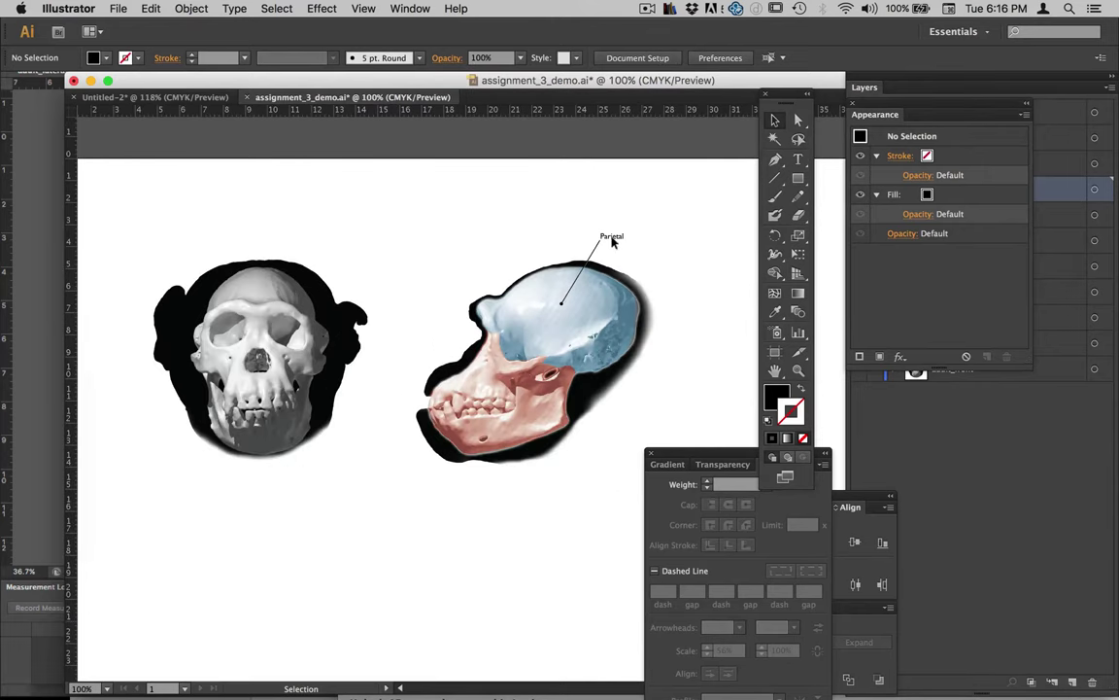
pyautogui.click(612, 238)
pyautogui.doubleClick(612, 238)
pyautogui.doubleClick(612, 237)
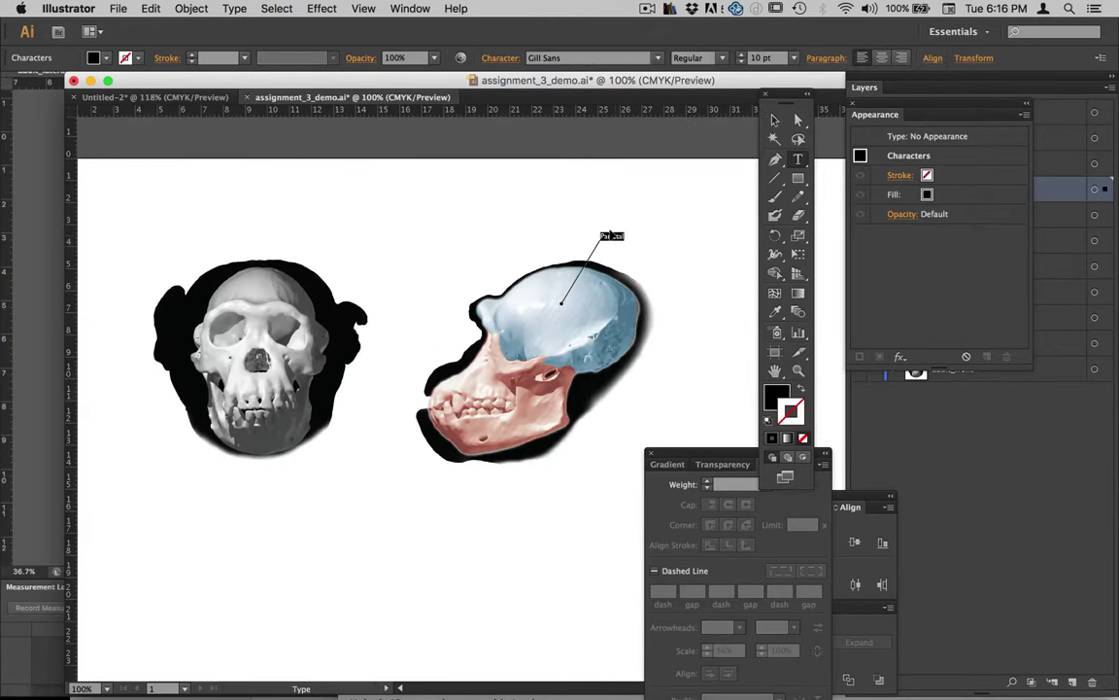
pyautogui.click(740, 54)
pyautogui.click(740, 53)
pyautogui.press('Right')
pyautogui.scroll(-1, 607, 378)
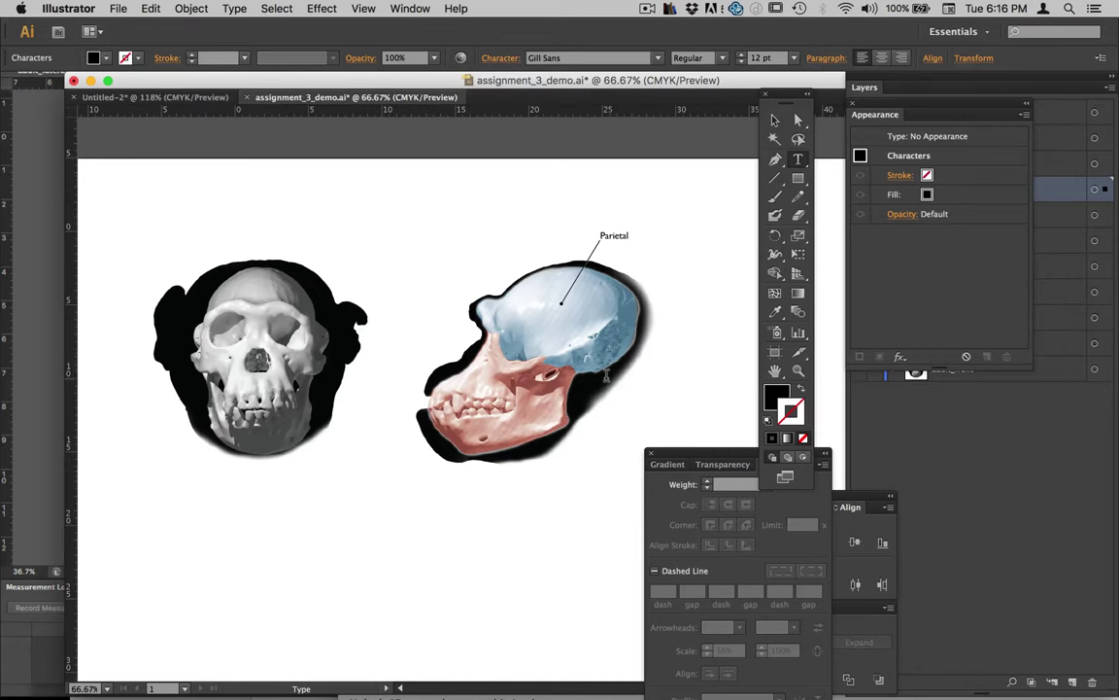
pyautogui.hotkey('shift', 'Left')
pyautogui.hotkey('shift', 'Left')
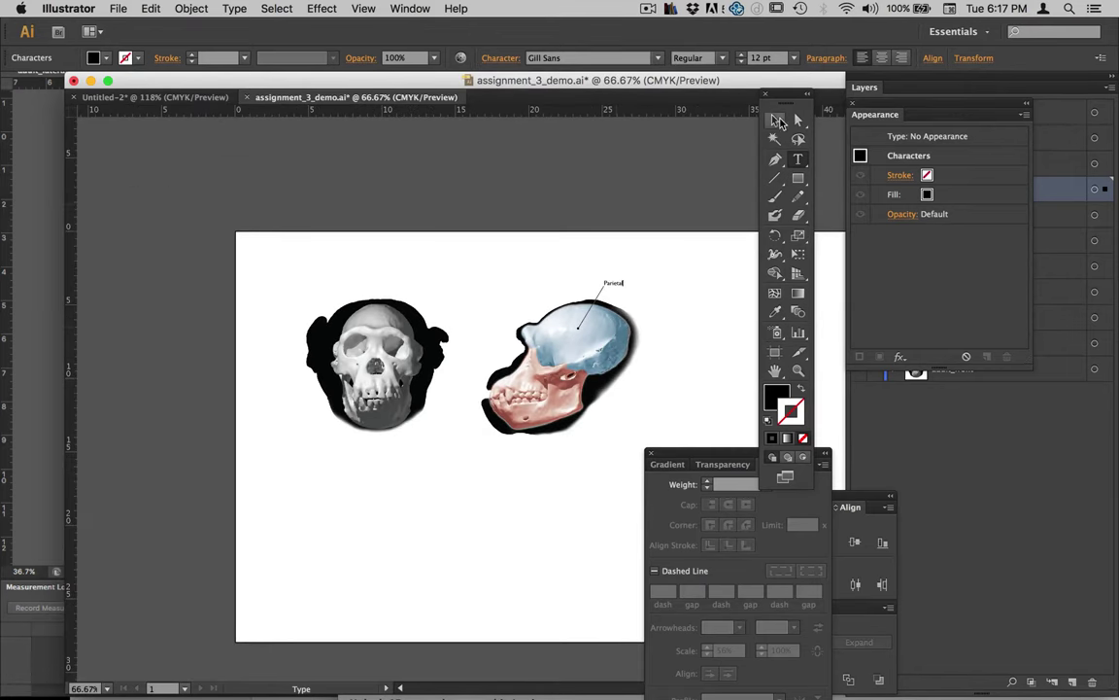
pyautogui.press('Escape')
pyautogui.moveTo(662, 288); pyautogui.dragTo(608, 288)
# Show Layer 4 with the plate's title and captions, and move the floating panels off the artboard
pyautogui.moveTo(1024, 111); pyautogui.dragTo(999, 393)
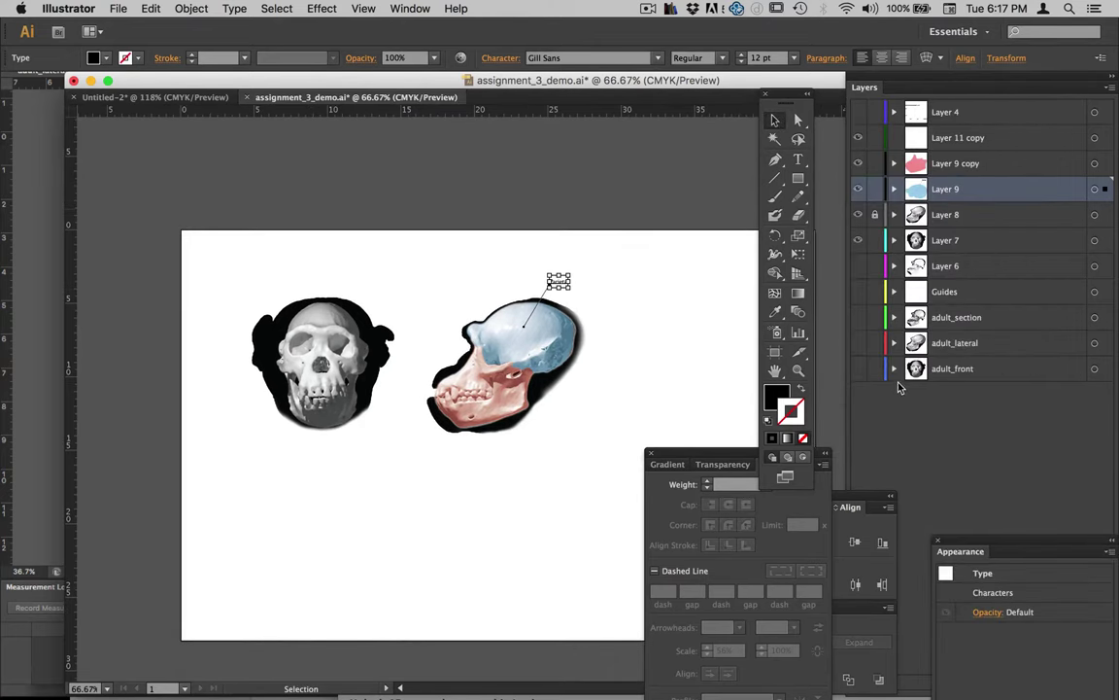
pyautogui.click(858, 112)
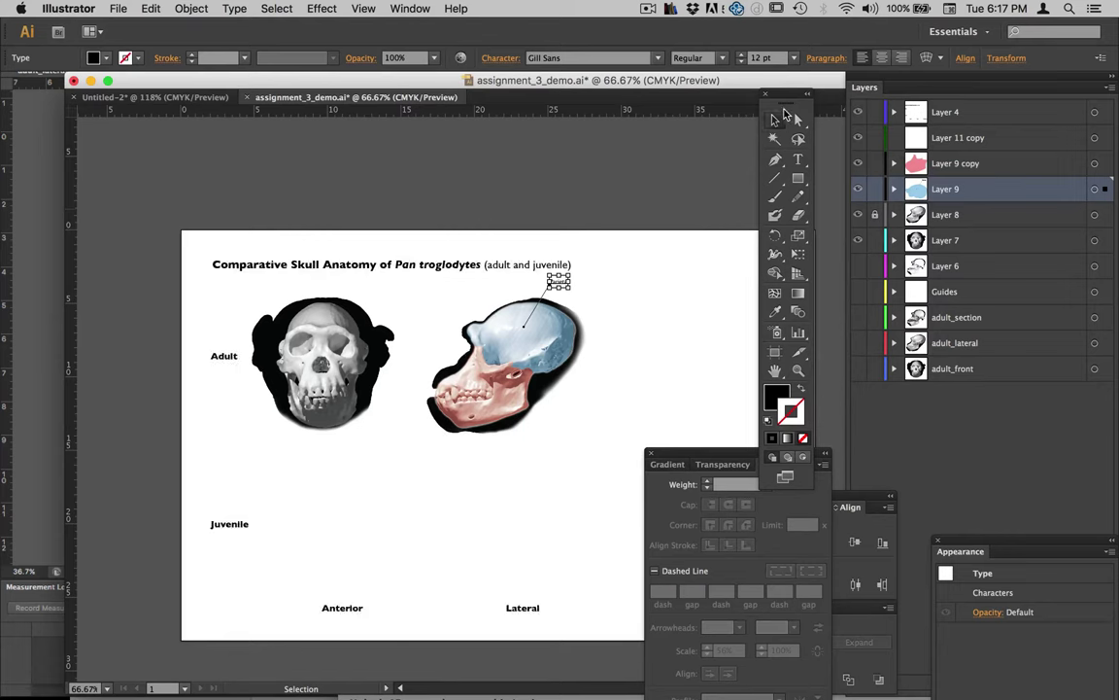
pyautogui.moveTo(785, 97); pyautogui.dragTo(1017, 301)
pyautogui.moveTo(776, 460); pyautogui.dragTo(1046, 482)
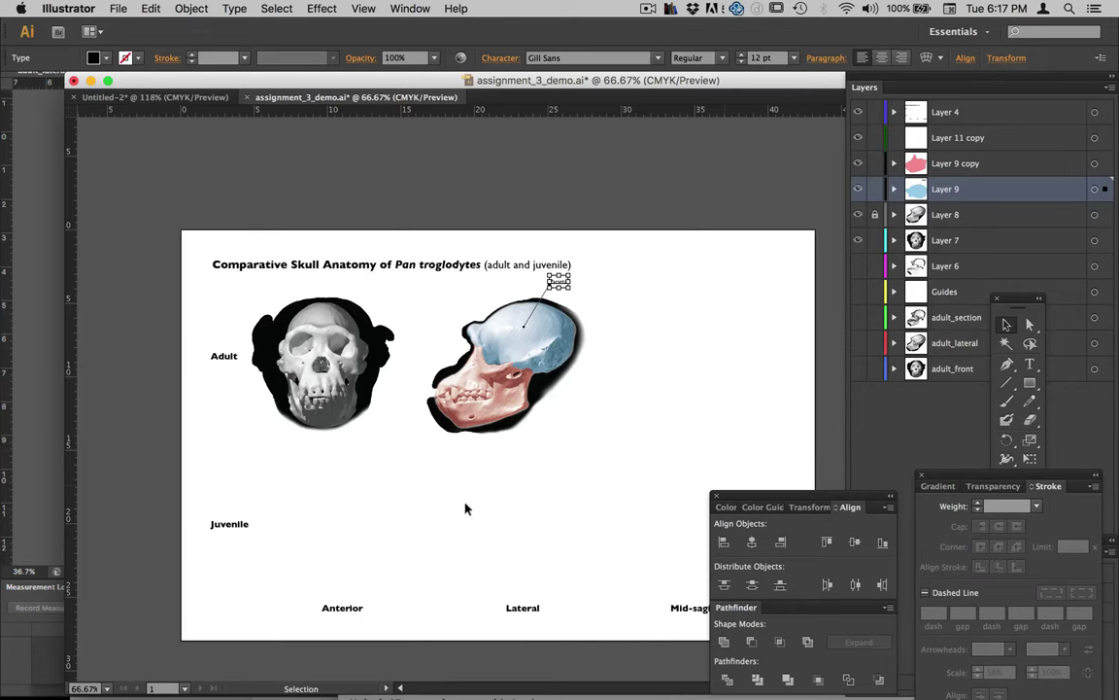
# Make Layer 7 the active layer and move the floating Tools, Stroke and Appearance panels clear of the layer list
pyautogui.click(949, 243)
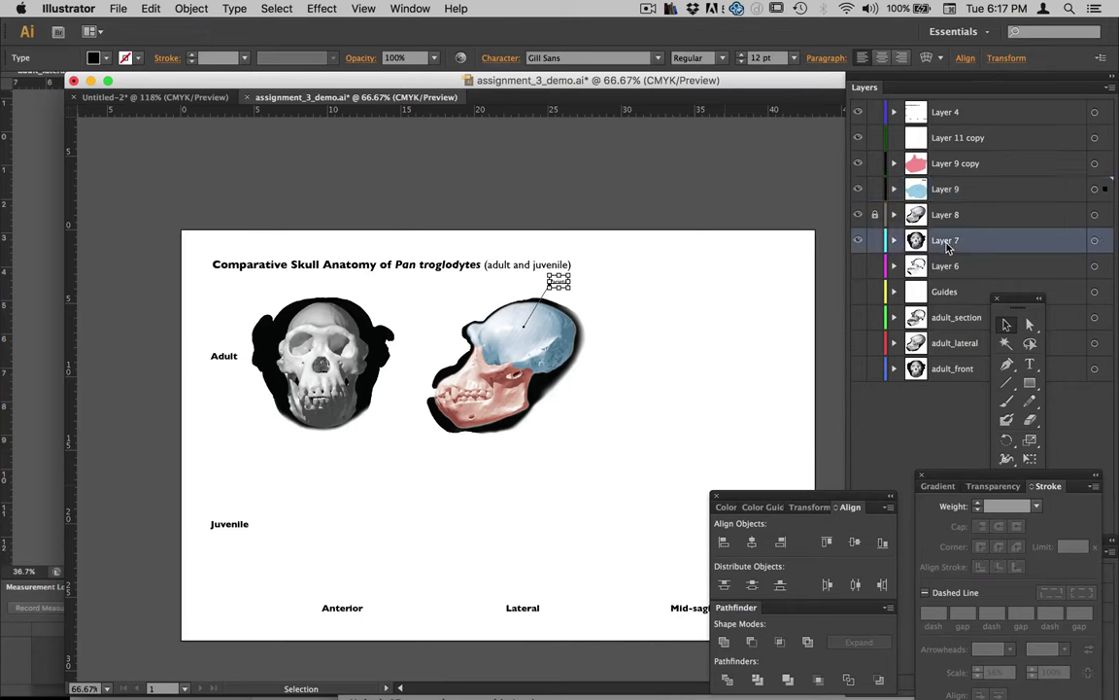
pyautogui.moveTo(1016, 299); pyautogui.dragTo(819, 617)
pyautogui.moveTo(967, 483); pyautogui.dragTo(949, 692)
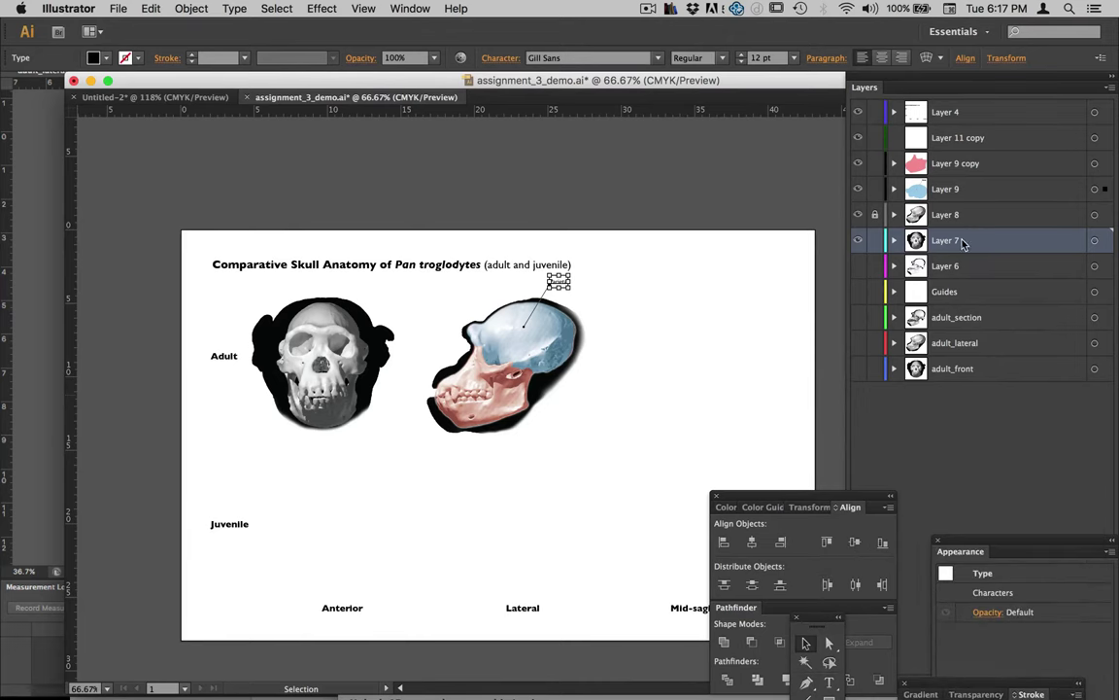
pyautogui.moveTo(1032, 541); pyautogui.dragTo(693, 648)
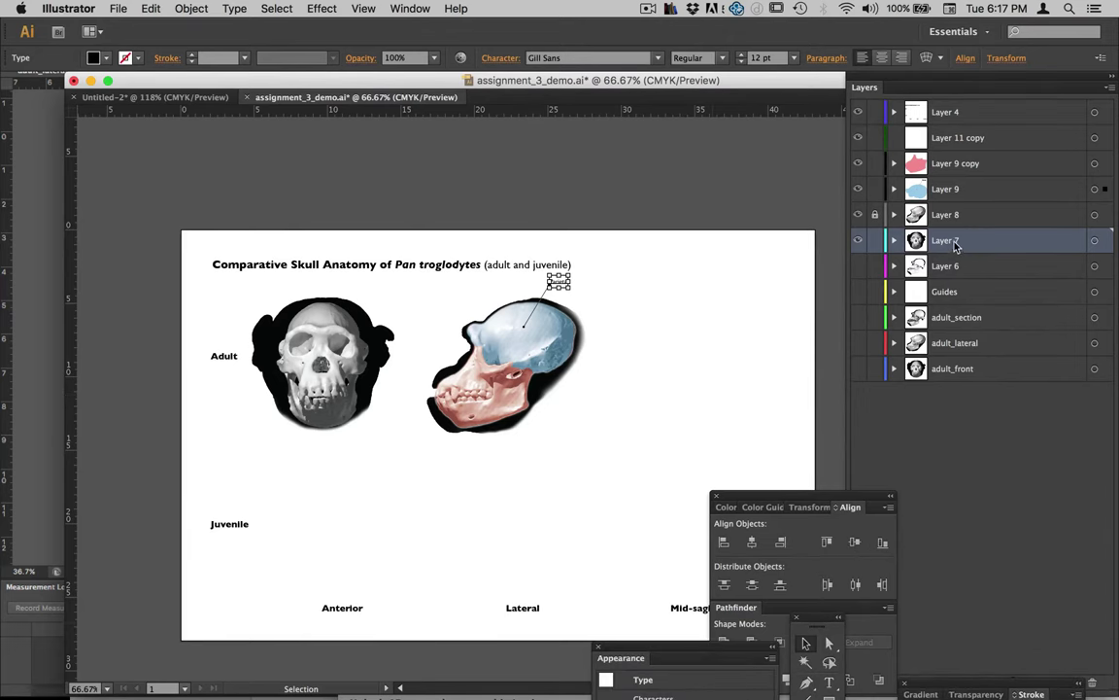
# Move Layer 7 to the bottom of the layer stack and return it to its place directly above Layer 6
pyautogui.moveTo(1099, 391); pyautogui.dragTo(1036, 685)
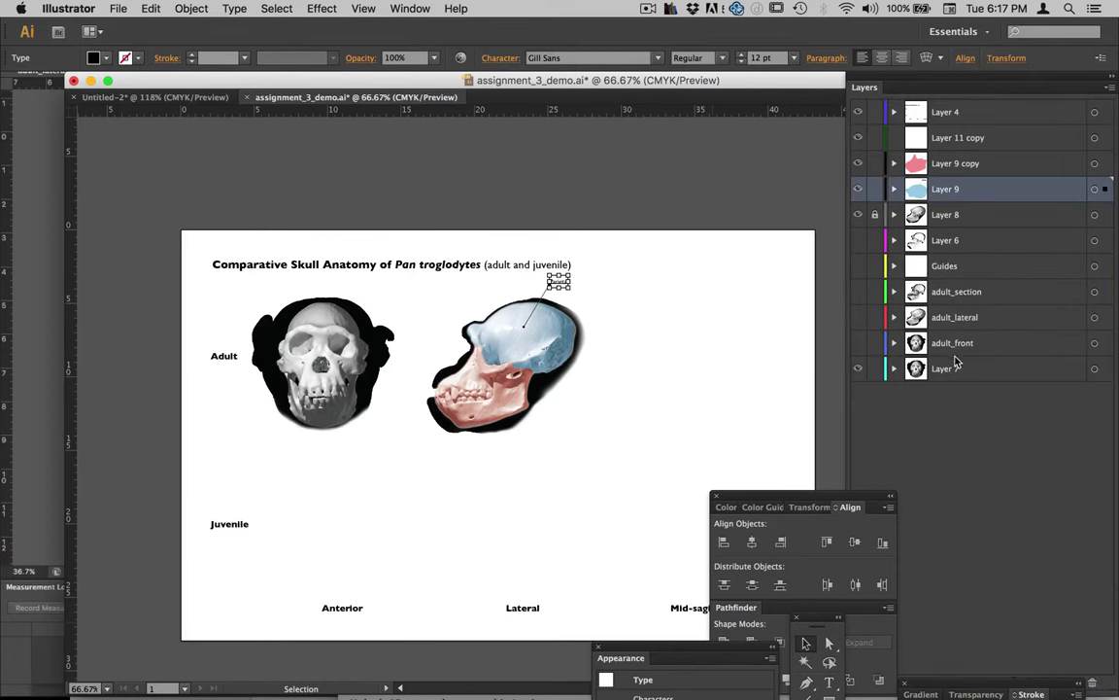
pyautogui.moveTo(955, 365); pyautogui.dragTo(969, 245)
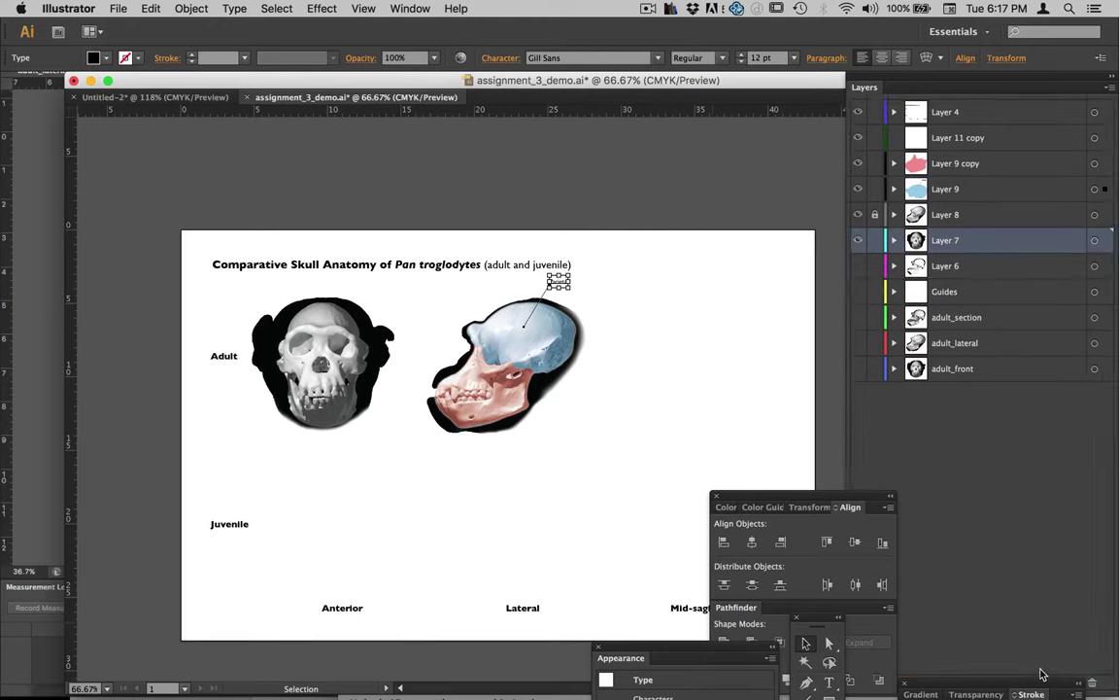
# Duplicate Layer 7 and place the copied anterior skull in the Juvenile row, directly below the adult one
pyautogui.moveTo(1043, 685)
pyautogui.mouseDown()
pyautogui.moveTo(808, 593)
pyautogui.moveTo(914, 264)
pyautogui.moveTo(1019, 300)
pyautogui.moveTo(1094, 673)
pyautogui.moveTo(1074, 680)
pyautogui.mouseUp()
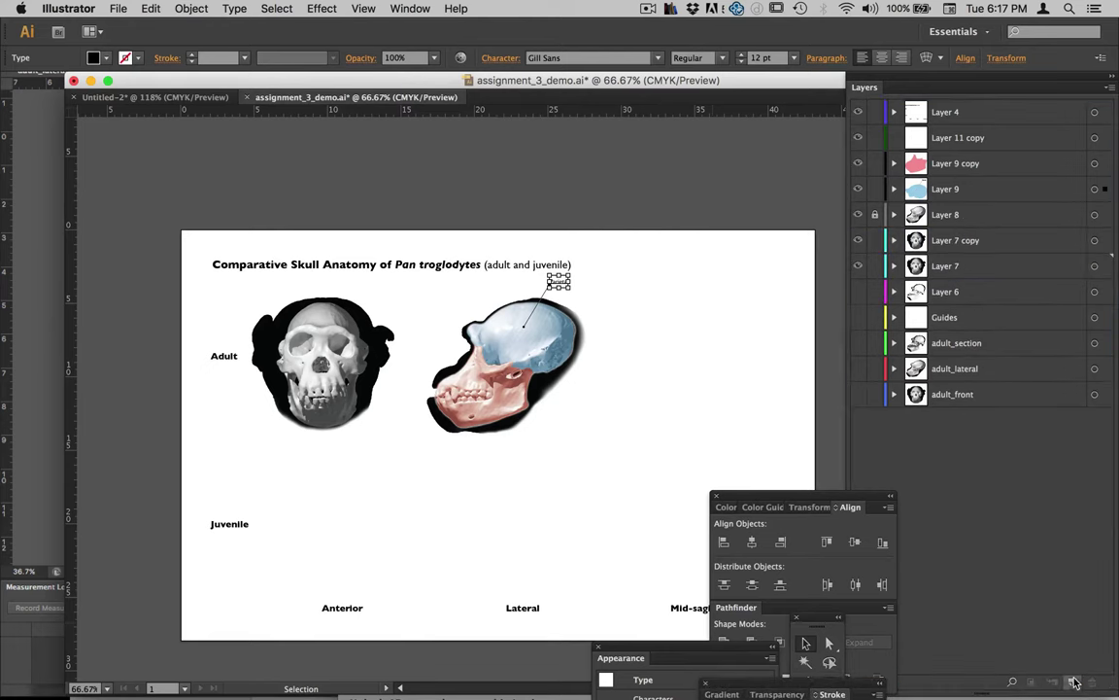
pyautogui.moveTo(329, 358); pyautogui.dragTo(363, 557)
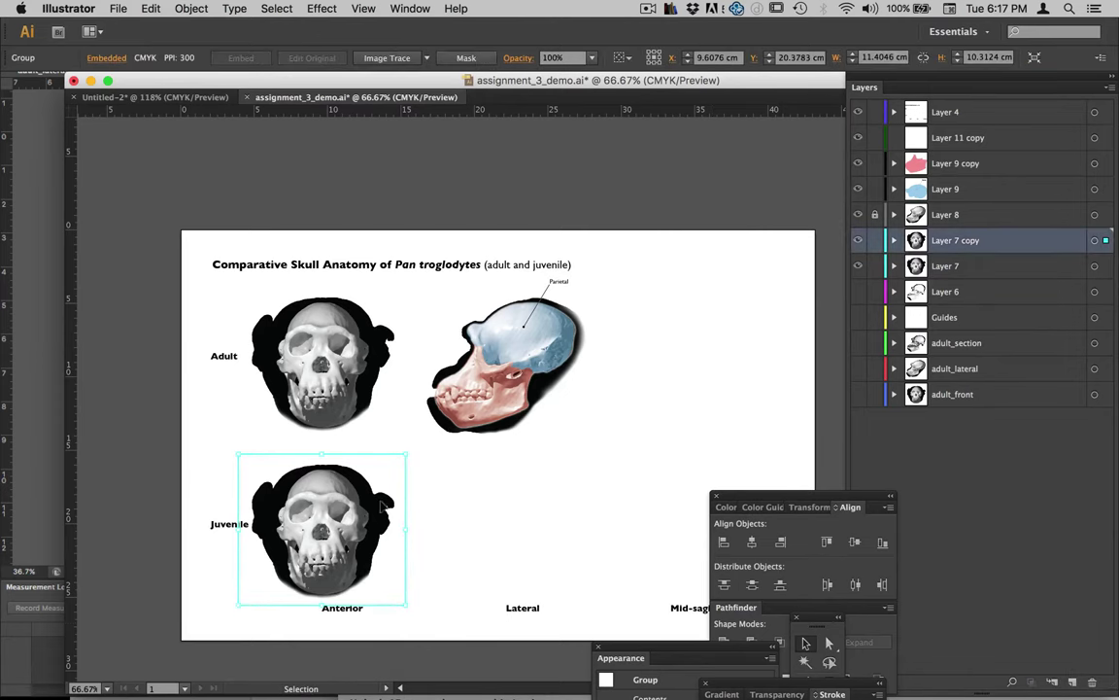
# Move the Anterior caption beneath the juvenile skull, and select it with both skulls, bringing the Align panel into full view
pyautogui.click(343, 622)
pyautogui.moveTo(341, 605)
pyautogui.mouseDown()
pyautogui.moveTo(309, 606)
pyautogui.moveTo(323, 605)
pyautogui.mouseUp()
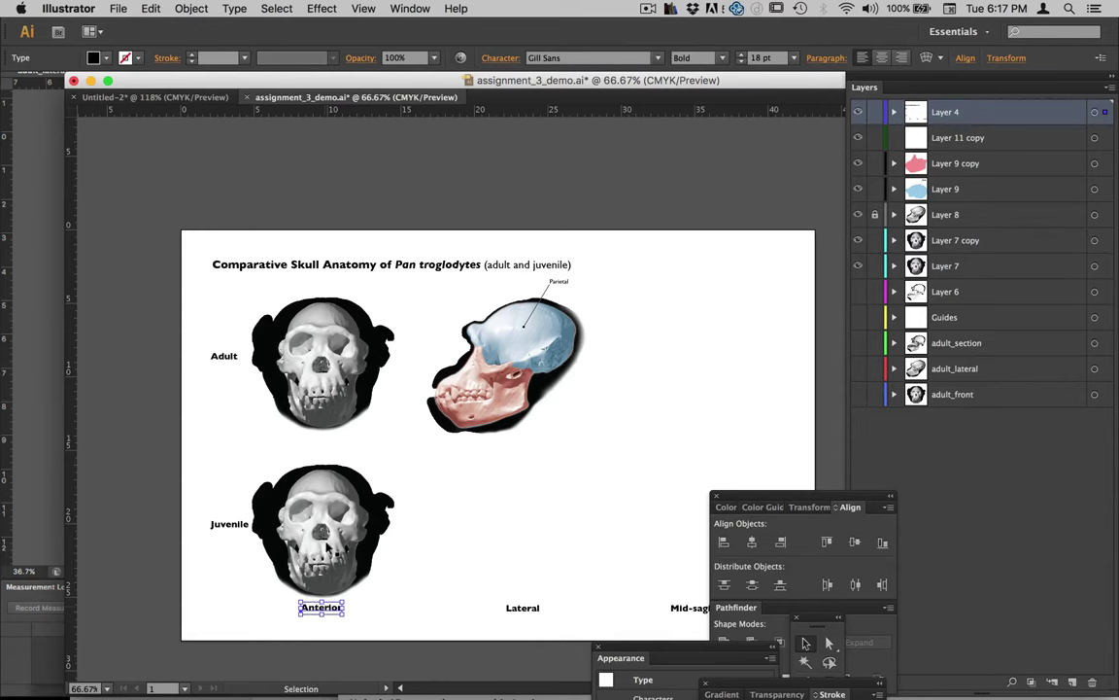
pyautogui.keyDown('shift'); pyautogui.click(327, 550); pyautogui.keyUp('shift')
pyautogui.keyDown('shift'); pyautogui.click(293, 367); pyautogui.keyUp('shift')
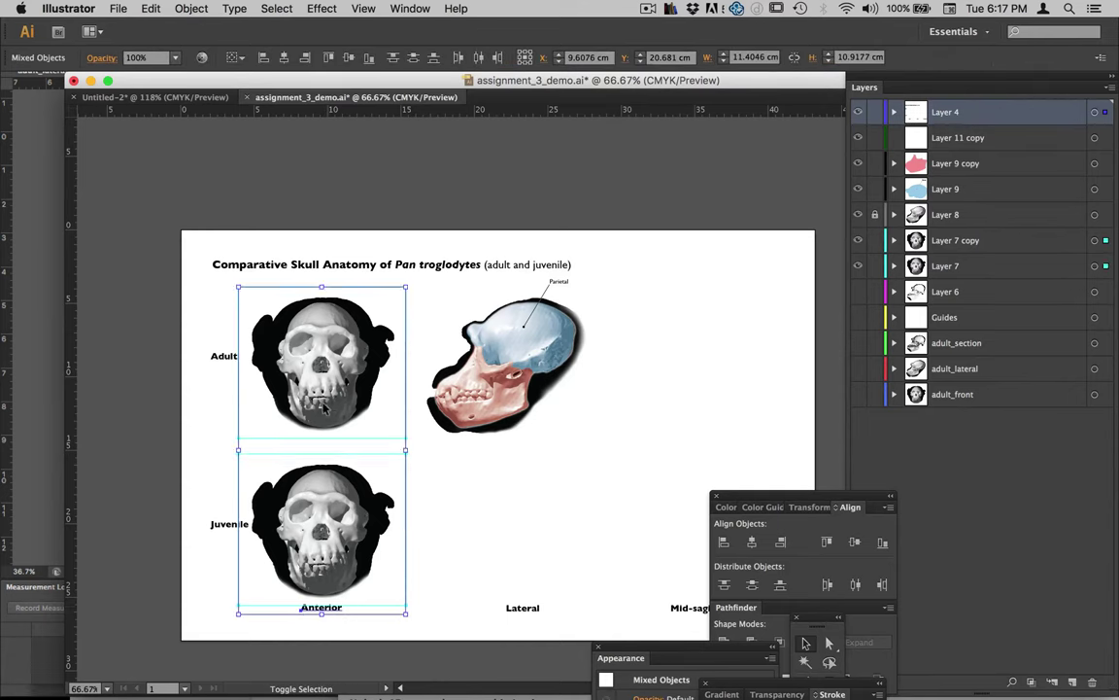
pyautogui.moveTo(804, 506); pyautogui.dragTo(745, 202)
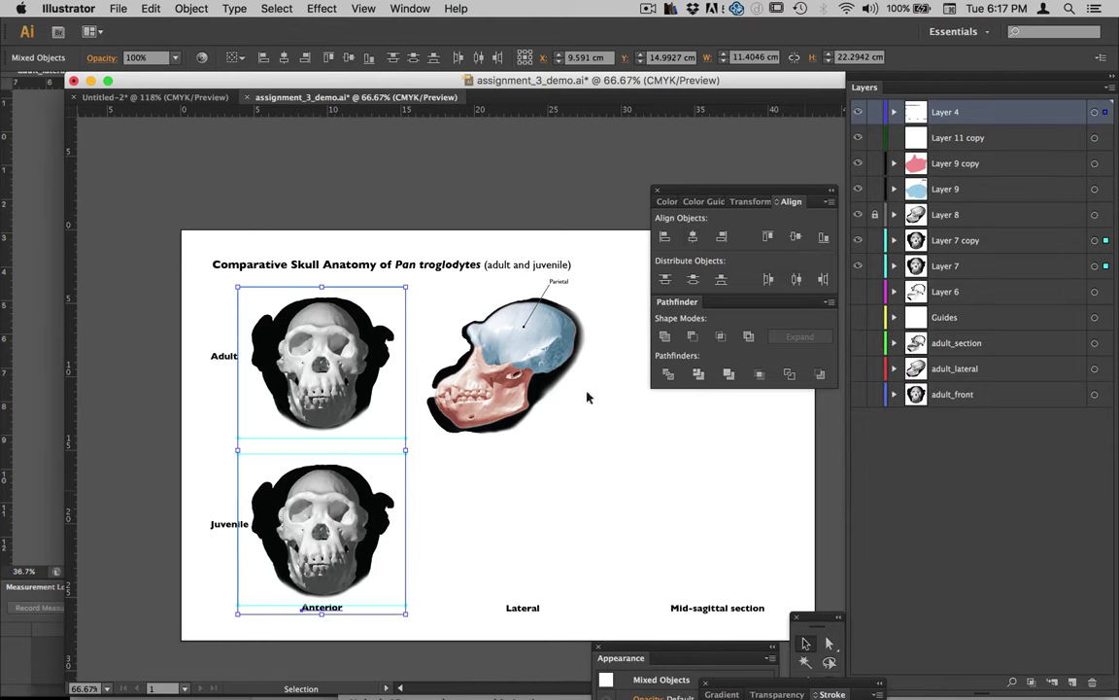
# Shift the juvenile anterior skull sideways and align the Anterior caption and both anterior skulls on their horizontal centers
pyautogui.click(461, 515)
pyautogui.moveTo(308, 483); pyautogui.dragTo(352, 477)
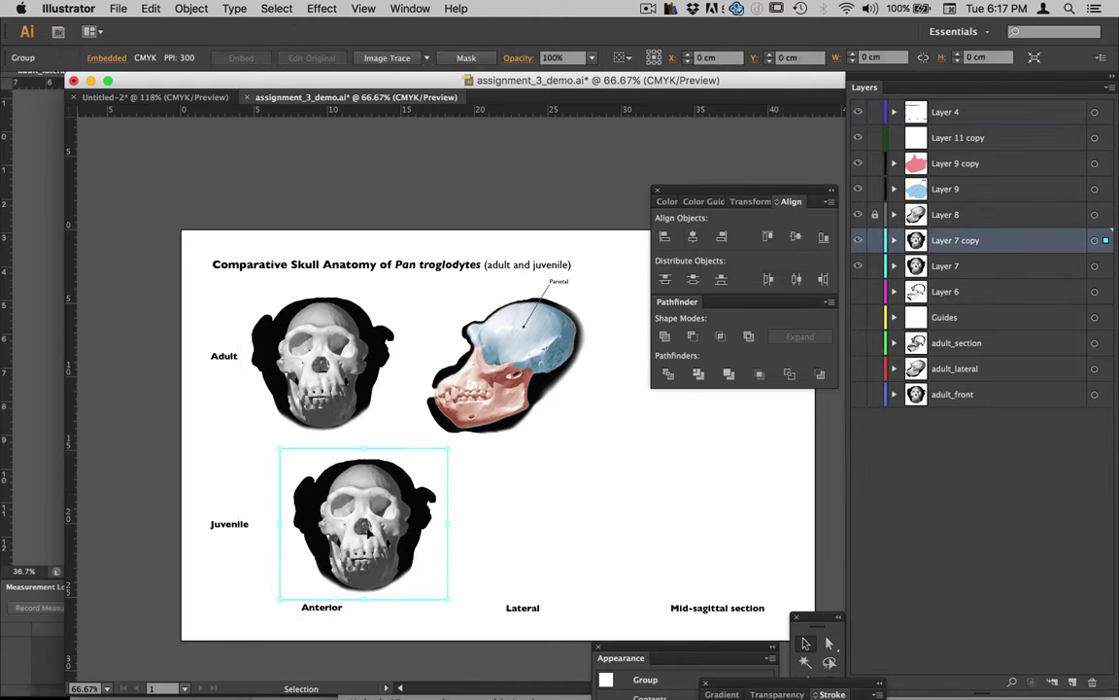
pyautogui.click(324, 607)
pyautogui.keyDown('shift'); pyautogui.click(325, 569); pyautogui.keyUp('shift')
pyautogui.keyDown('shift'); pyautogui.click(292, 367); pyautogui.keyUp('shift')
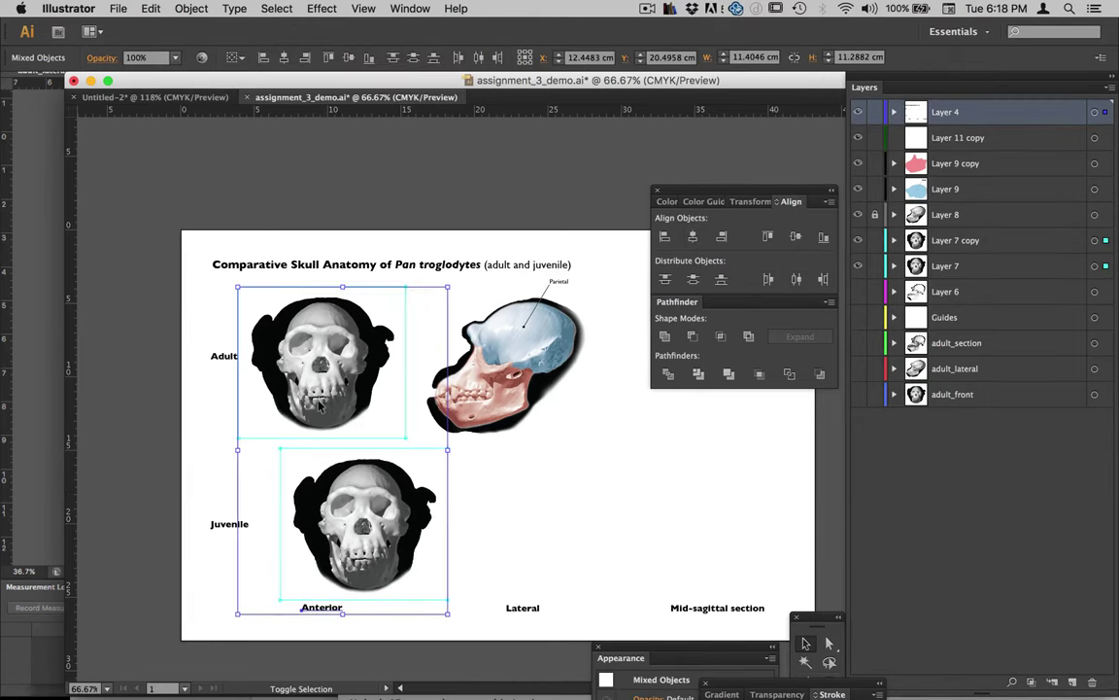
pyautogui.click(693, 237)
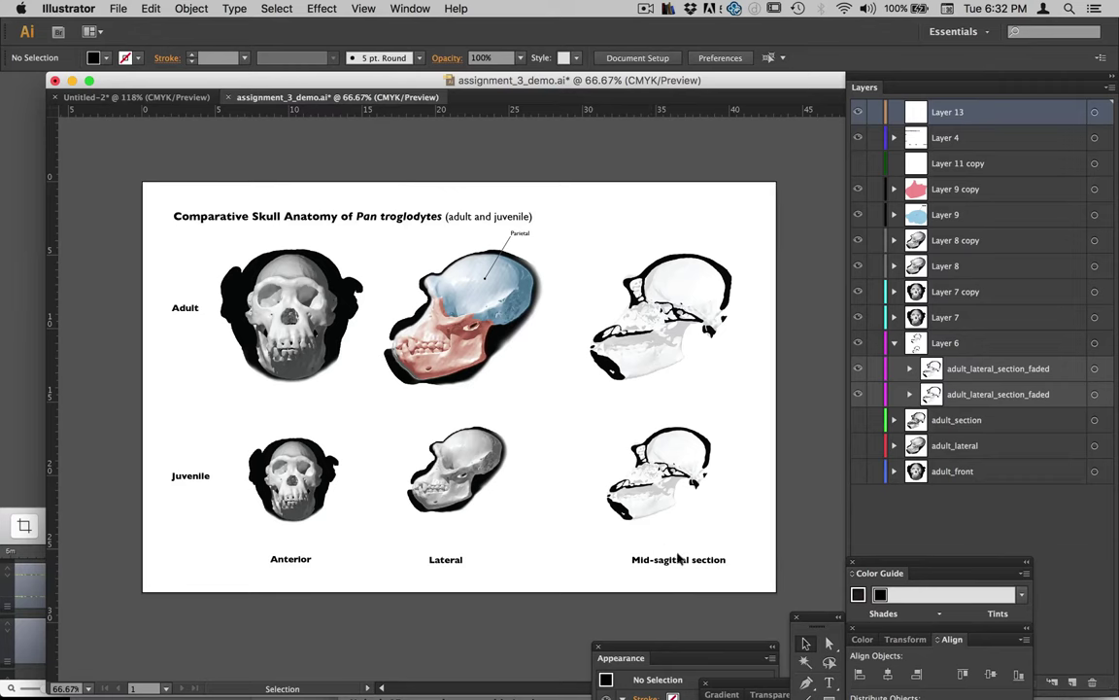
# Move the Mid-sagittal section caption beneath the juvenile mid-sagittal skull
pyautogui.moveTo(679, 556); pyautogui.dragTo(667, 559)
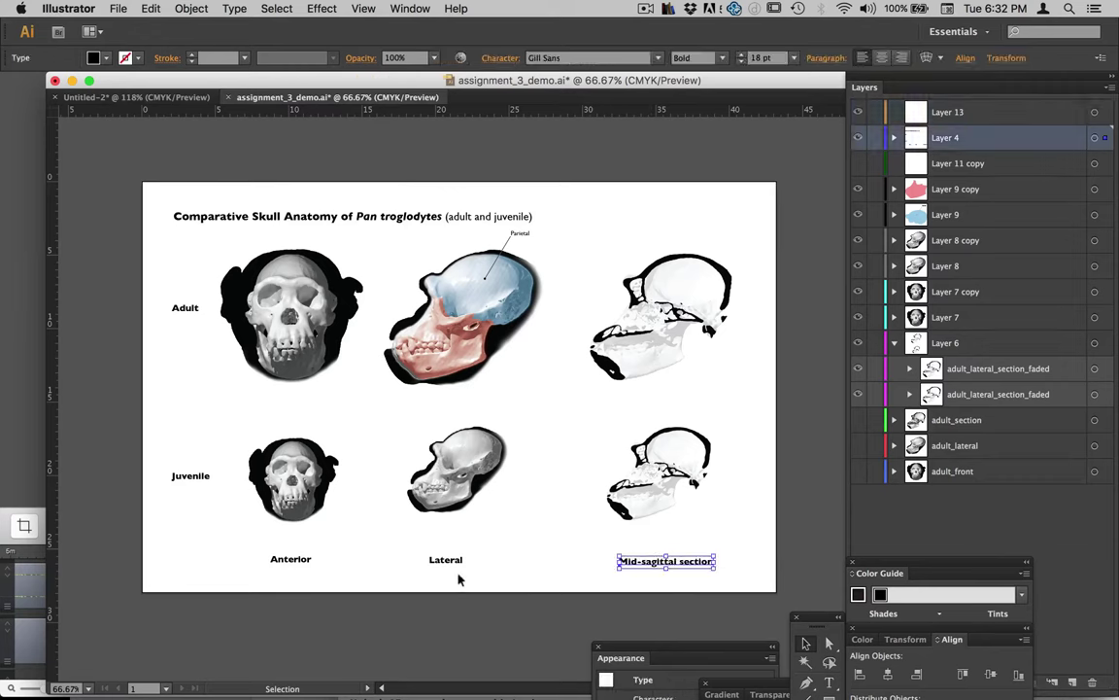